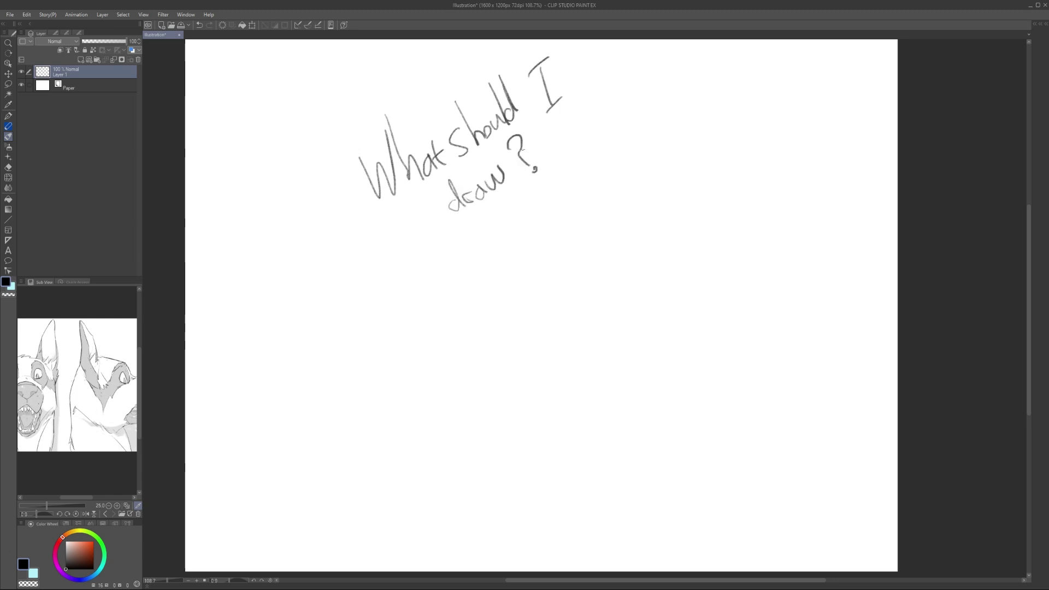
Step: Undo all the handwritten "What should I draw?" strokes to return to a blank canvas
scroll(523, 150, "up", 3)
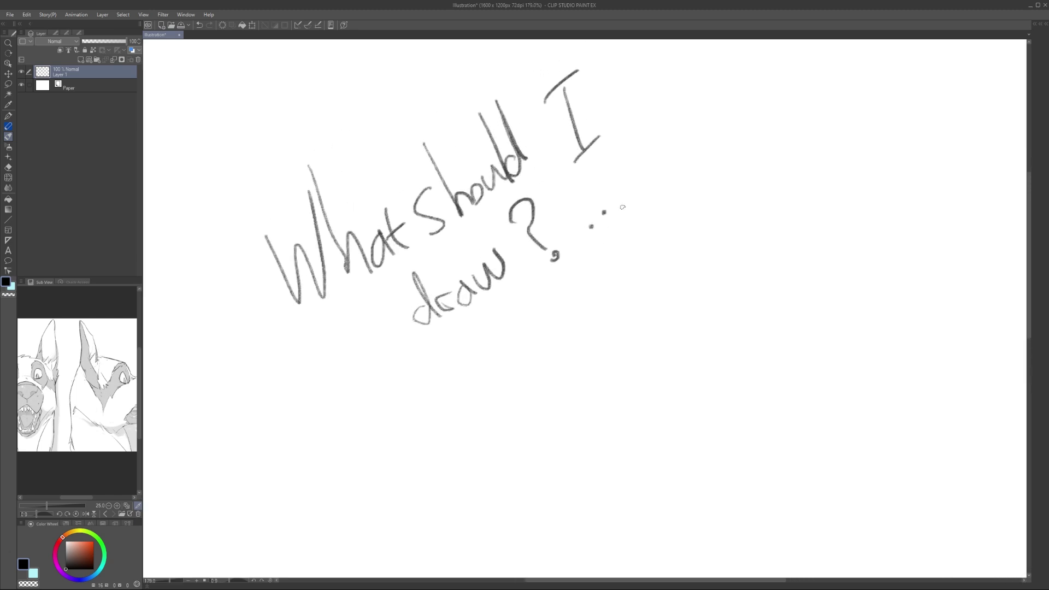
key("ctrl+z")
key("ctrl+z")
key("ctrl+z")
key("ctrl+z")
key("ctrl+z")
key("ctrl+z")
key("ctrl+z")
key("ctrl+z")
key("ctrl+z")
key("ctrl+z")
key("ctrl+z")
key("ctrl+z")
key("ctrl+z")
key("ctrl+z")
key("ctrl+z")
key("ctrl+z")
key("ctrl+z")
key("ctrl+z")
key("ctrl+z")
key("ctrl+z")
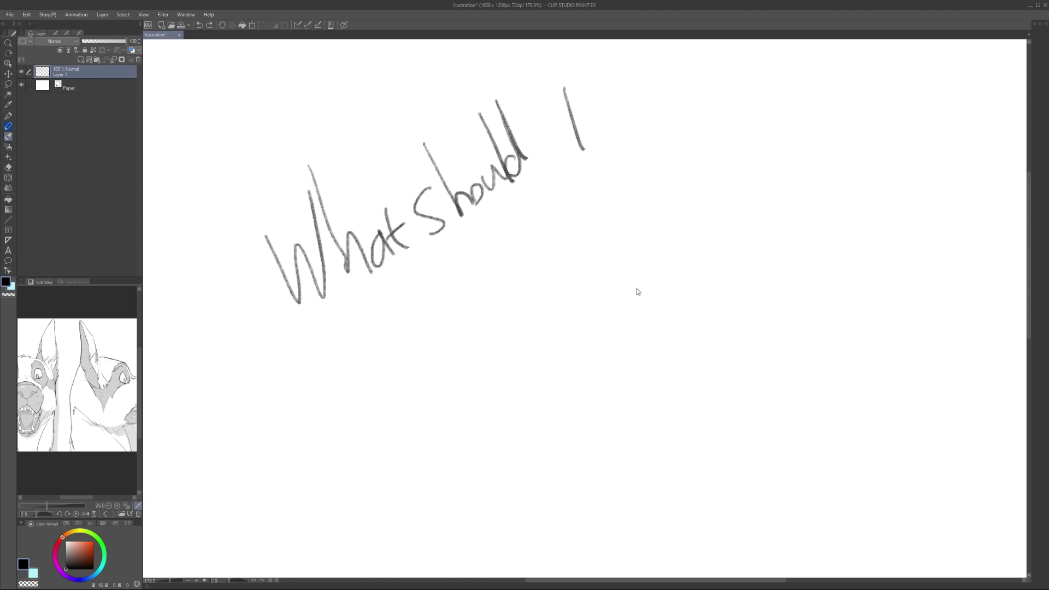
key("ctrl+z")
key("ctrl+z")
left_click_drag(377, 228, 387, 265)
left_click_drag(376, 232, 388, 265)
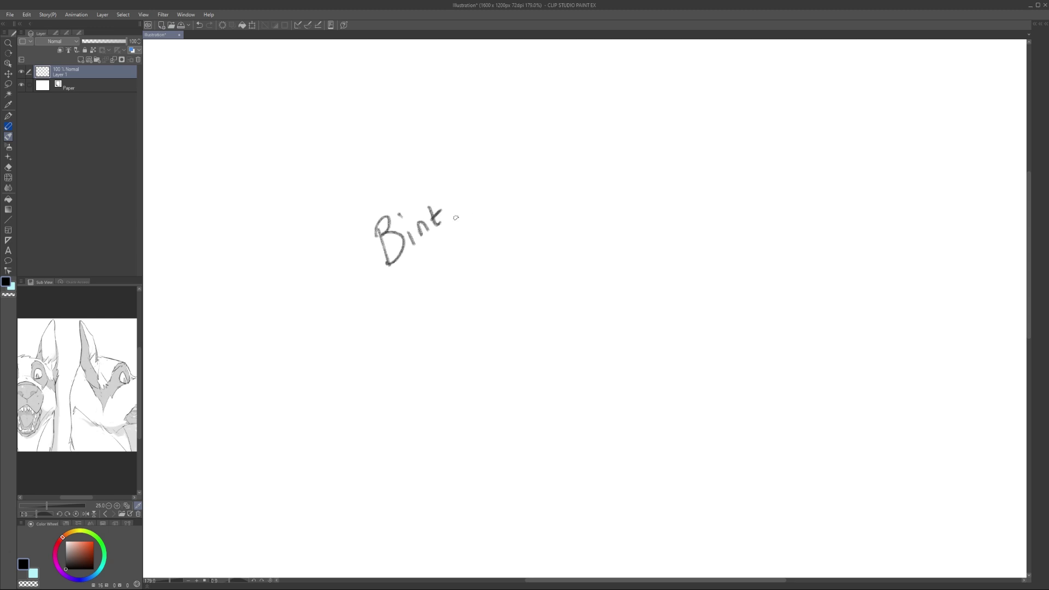
key("ctrl+z")
key("ctrl+z")
key("ctrl+z")
key("ctrl+z")
key("ctrl+z")
key("ctrl+z")
key("ctrl+z")
key("ctrl+z")
Step: Sketch the animal's head facing left with loose strokes: a rounded skull, snout with nose, jaw line and two tufted ears
scroll(489, 229, "down", 1)
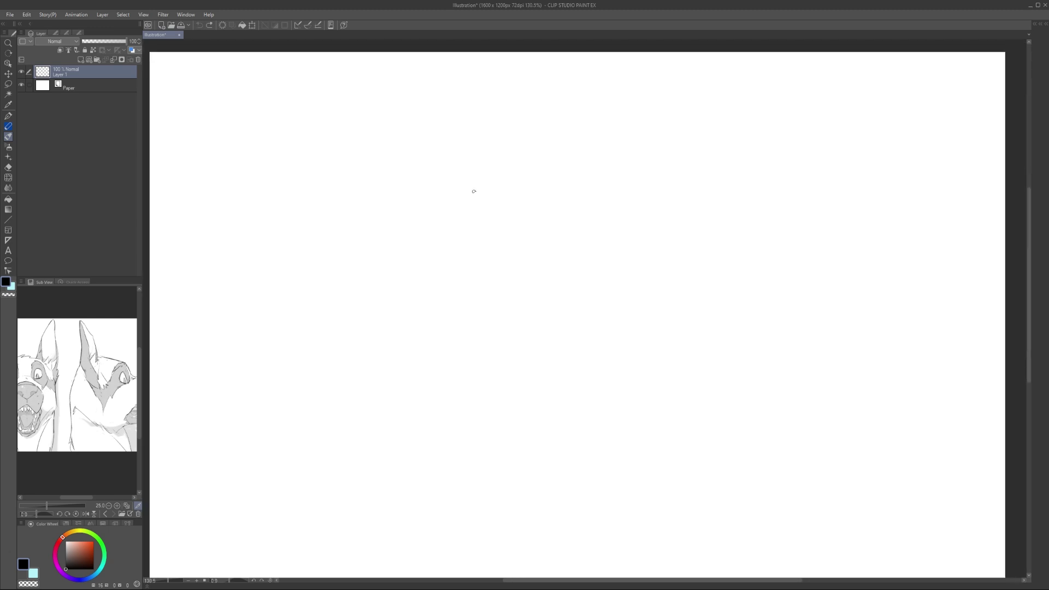
mouse_move(464, 276)
left_mouse_down()
mouse_move(449, 259)
mouse_move(516, 237)
left_mouse_up()
left_click_drag(469, 227, 494, 175)
left_click_drag(494, 176, 630, 184)
left_click_drag(601, 192, 640, 224)
left_click_drag(493, 295, 553, 294)
left_click_drag(547, 282, 598, 246)
left_click_drag(639, 165, 677, 217)
left_click_drag(636, 215, 664, 206)
left_click_drag(478, 185, 443, 212)
left_click_drag(474, 199, 459, 224)
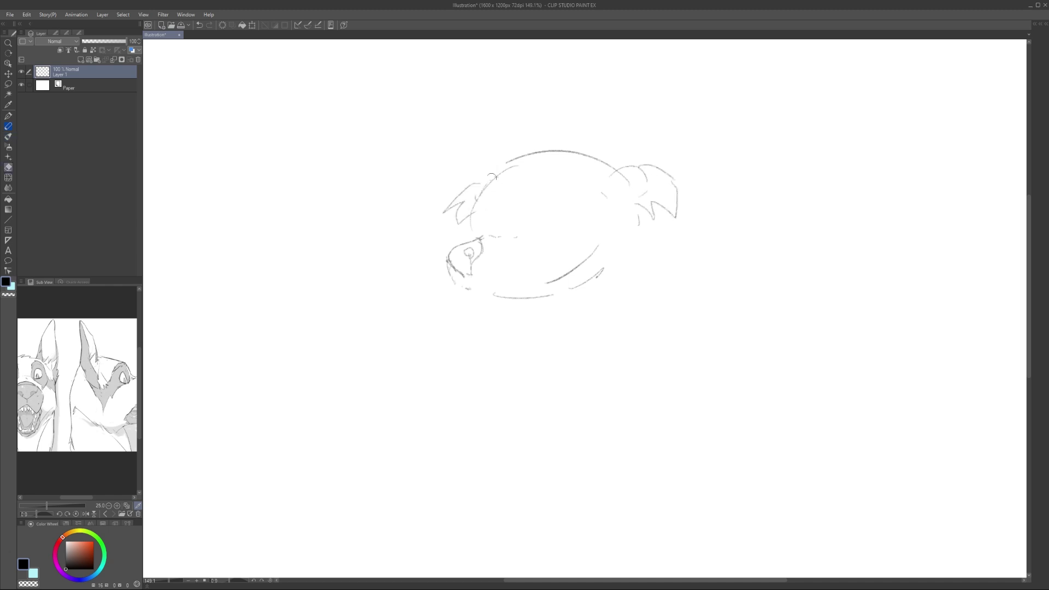
Step: Clean up the head outline and sketch the narrowed eye, mouth corner and jagged cheek fur
left_click_drag(505, 162, 485, 188)
key("e")
left_click_drag(598, 247, 581, 262)
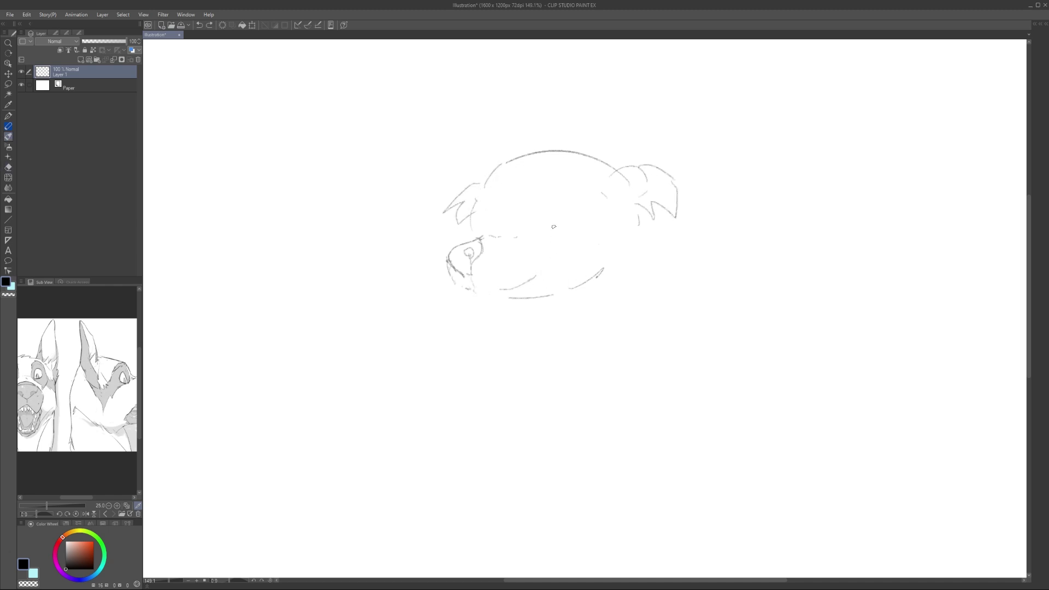
left_click_drag(509, 230, 468, 231)
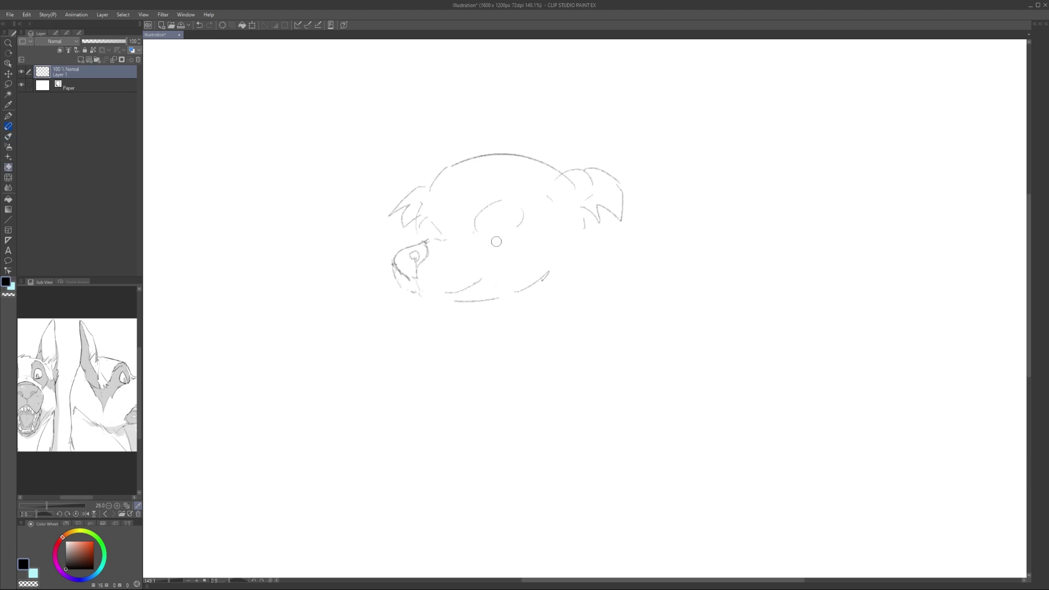
left_click_drag(588, 247, 584, 223)
key("e")
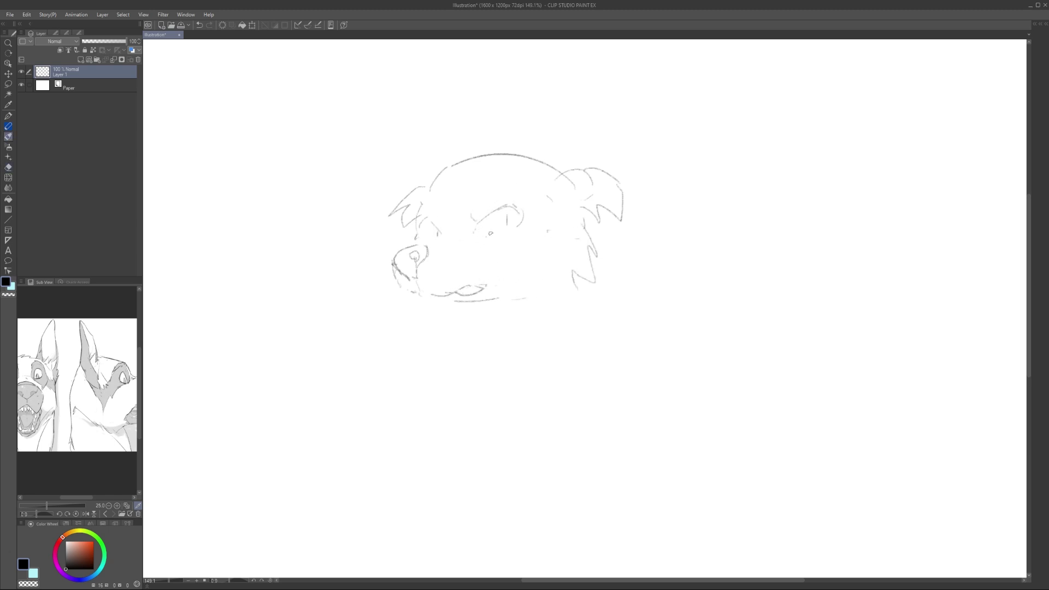
Step: Sketch tufted fur on the forehead, throat and neck ruff, and start the line of the back
mouse_move(475, 179)
left_mouse_down()
mouse_move(502, 159)
mouse_move(477, 164)
mouse_move(527, 156)
mouse_move(557, 175)
mouse_move(603, 166)
mouse_move(591, 253)
mouse_move(500, 310)
mouse_move(514, 310)
mouse_move(576, 149)
left_mouse_up()
key("p")
left_click_drag(739, 156, 867, 159)
left_click_drag(543, 157, 601, 134)
left_click_drag(601, 150, 664, 183)
left_click_drag(566, 327, 642, 319)
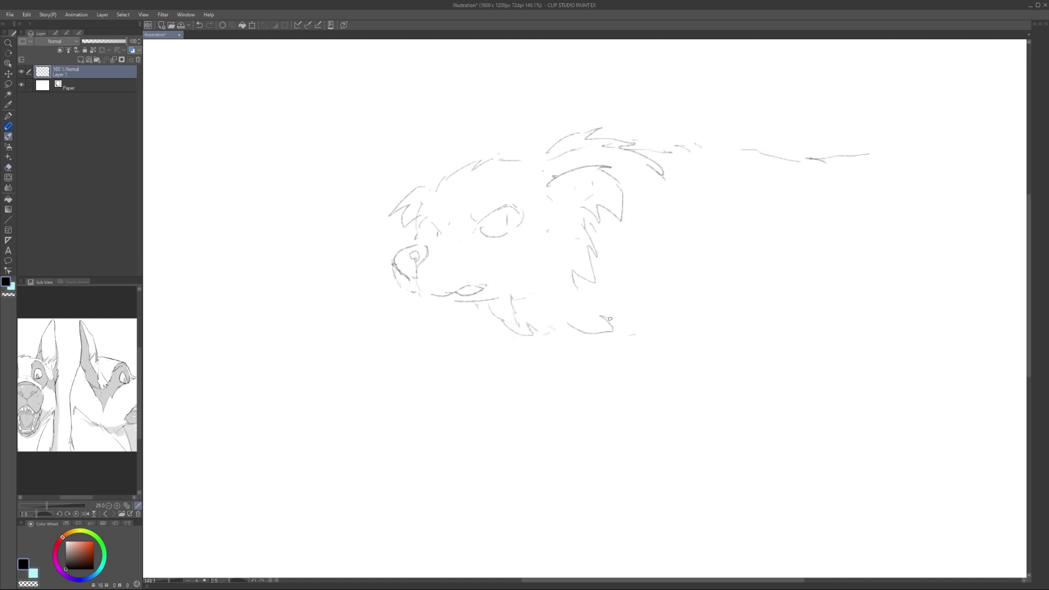
left_click_drag(645, 281, 633, 306)
left_click_drag(622, 160, 609, 164)
key("e")
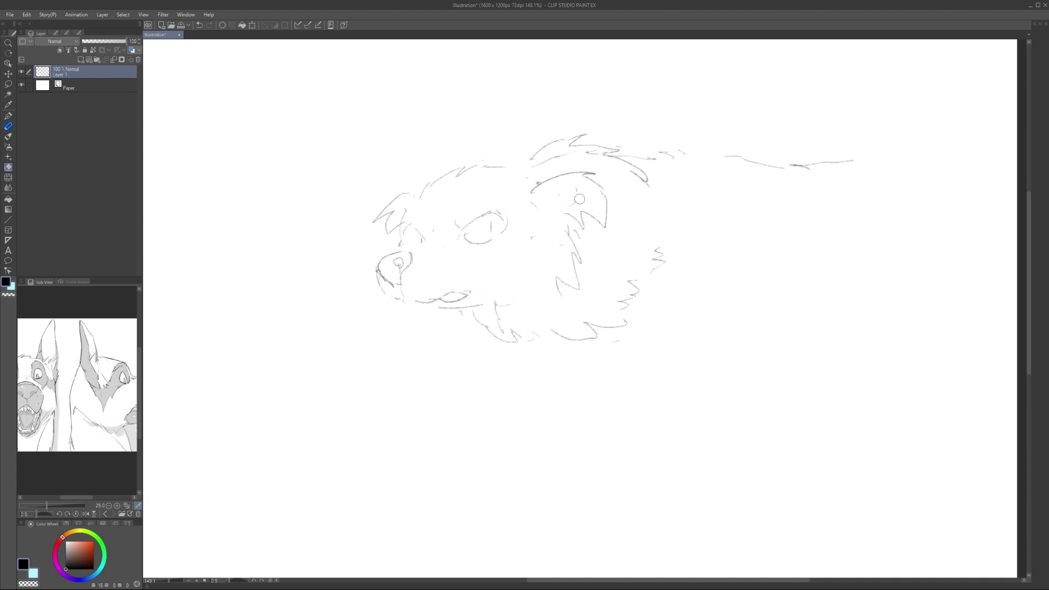
Step: Sketch the belly line and extend the back line into the outer curve of the tail
left_click_drag(601, 350, 664, 354)
left_click_drag(775, 360, 907, 370)
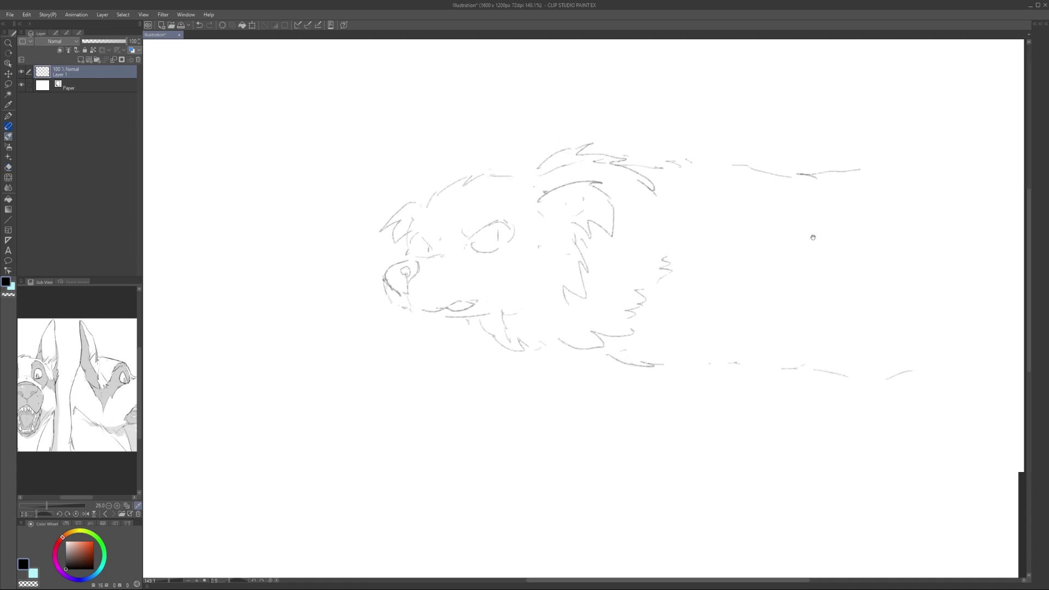
mouse_move(841, 278)
left_mouse_down()
mouse_move(743, 298)
mouse_move(512, 295)
left_mouse_up()
scroll(512, 295, "down", 2)
left_click_drag(751, 195, 906, 257)
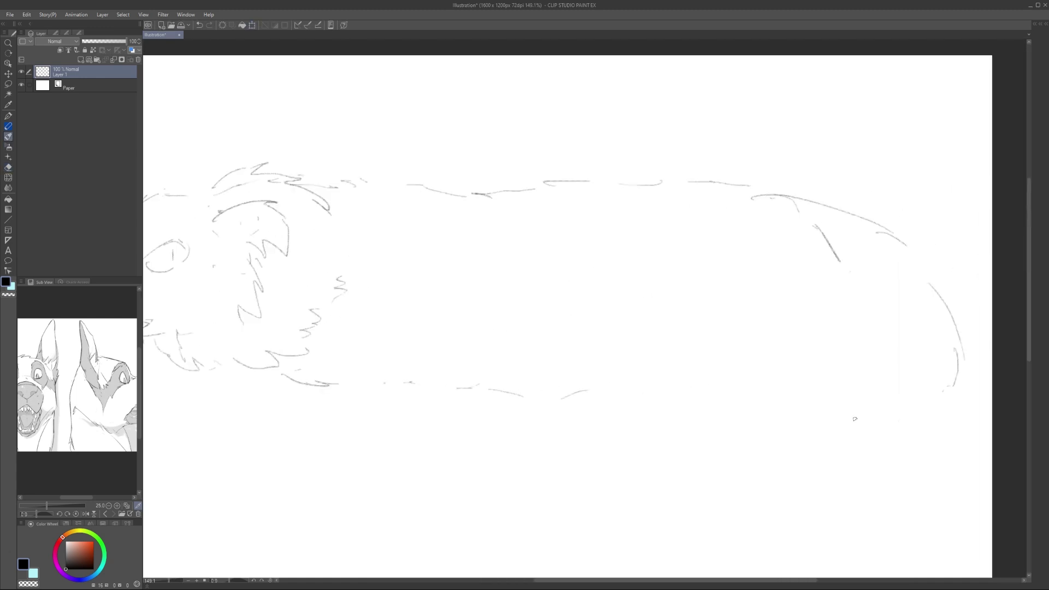
Step: Sketch the rump curve and complete the thick tail curling down behind the body
left_click_drag(817, 389, 938, 426)
left_click_drag(749, 209, 841, 269)
left_click_drag(841, 316, 835, 389)
left_click_drag(749, 209, 930, 198)
left_click_drag(844, 221, 924, 259)
left_click_drag(781, 350, 802, 353)
left_click_drag(793, 346, 806, 382)
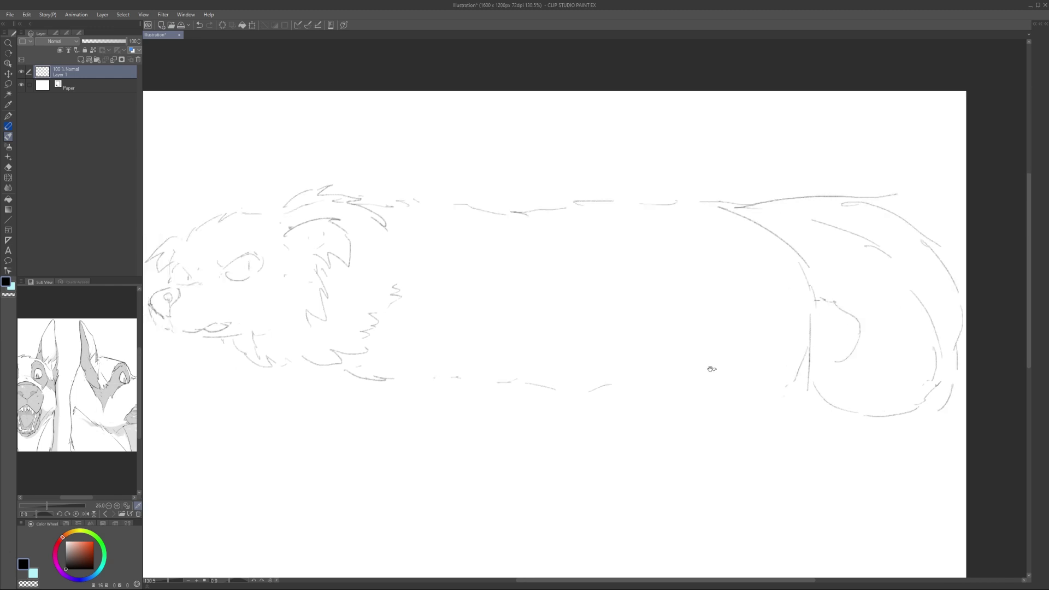
Step: Block in the shoulder mass and the rounded top of the haunch inside the body outline
left_click_drag(736, 329, 751, 332)
left_click_drag(465, 262, 467, 284)
left_click_drag(587, 369, 601, 358)
left_click_drag(476, 235, 666, 306)
left_click_drag(623, 339, 634, 328)
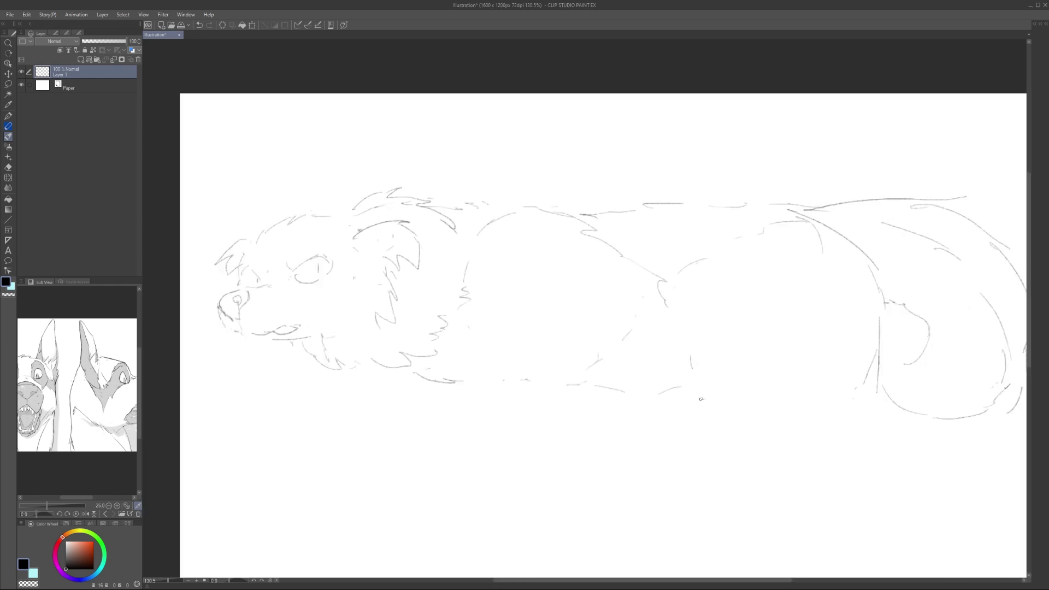
Step: Close the base of the haunch and add jagged fur along the belly and chest
mouse_move(702, 396)
left_mouse_down()
mouse_move(859, 396)
mouse_move(804, 397)
left_mouse_up()
mouse_move(528, 390)
left_mouse_down()
mouse_move(545, 404)
mouse_move(582, 389)
left_mouse_up()
left_click_drag(582, 376, 612, 365)
left_click_drag(650, 402, 775, 434)
left_click_drag(781, 396, 828, 426)
left_click_drag(453, 377, 480, 415)
left_click_drag(480, 401, 540, 407)
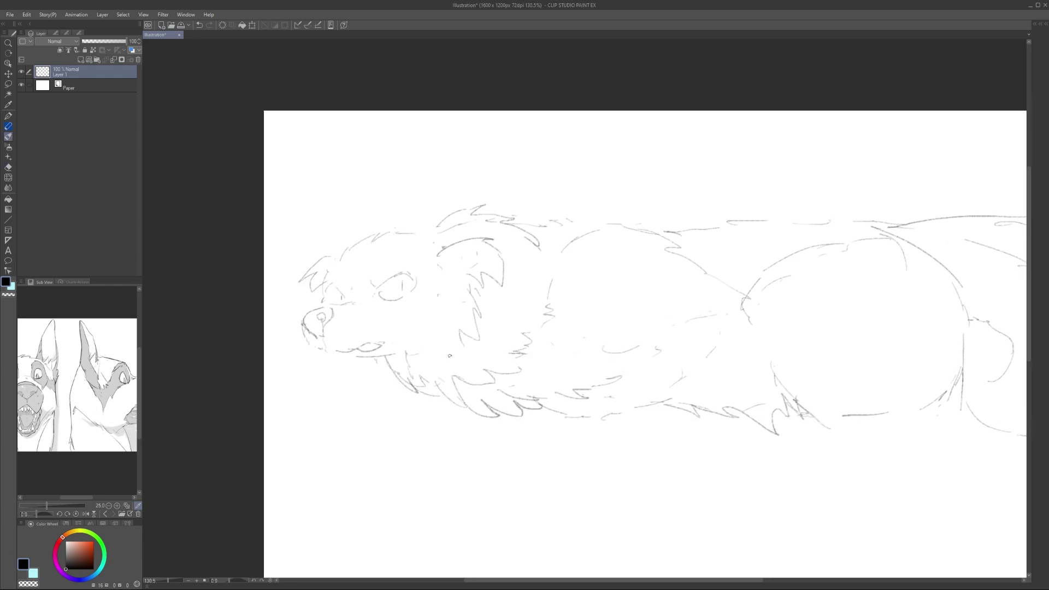
Step: Refine the ear and chest fur, and sketch the folded foreleg, hind foot and first lines of a branch
key("e")
scroll(501, 410, "right", 2)
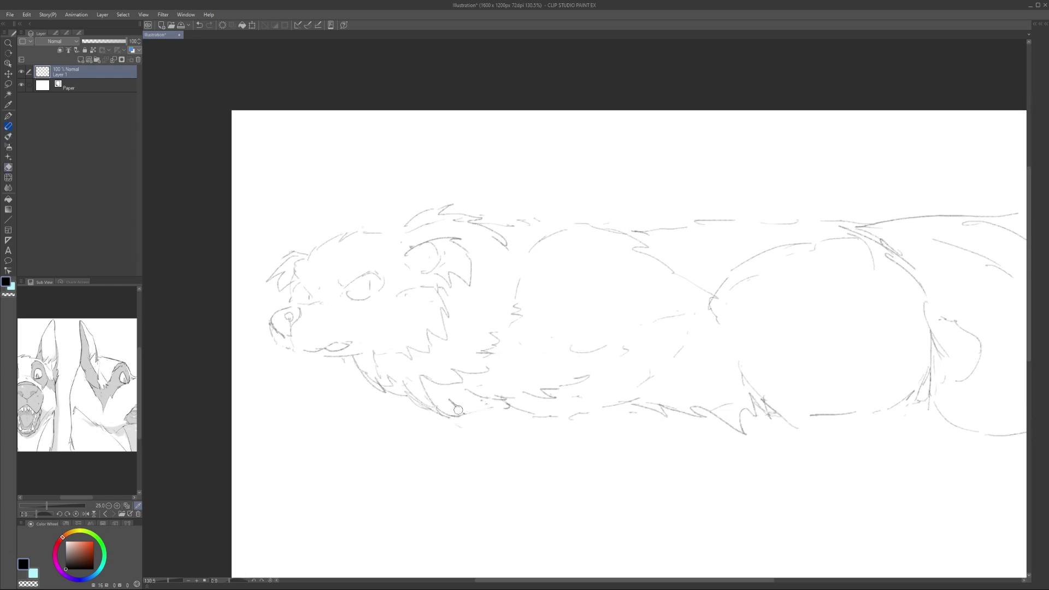
scroll(457, 410, "down", 2)
left_click_drag(557, 273, 633, 266)
mouse_move(617, 272)
left_mouse_down()
mouse_move(729, 247)
mouse_move(683, 233)
left_mouse_up()
left_click_drag(606, 303, 662, 365)
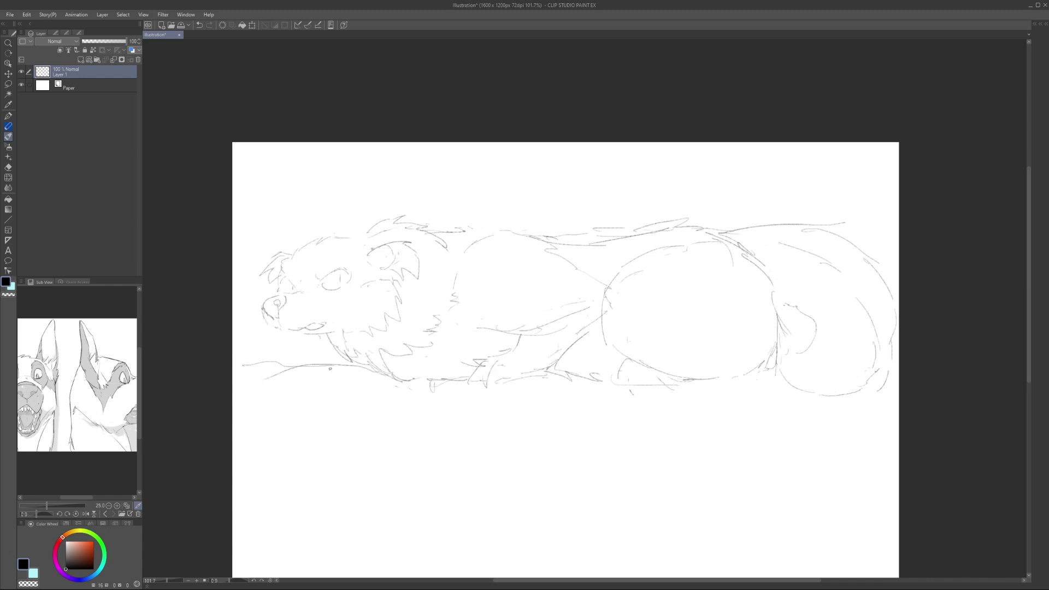
Step: Replace the wavy branch lines in front of the chest with one flatter line and remove the hind foot strokes
key("ctrl+z")
key("e")
key("p")
mouse_move(672, 385)
left_mouse_down()
mouse_move(609, 341)
mouse_move(661, 379)
left_mouse_up()
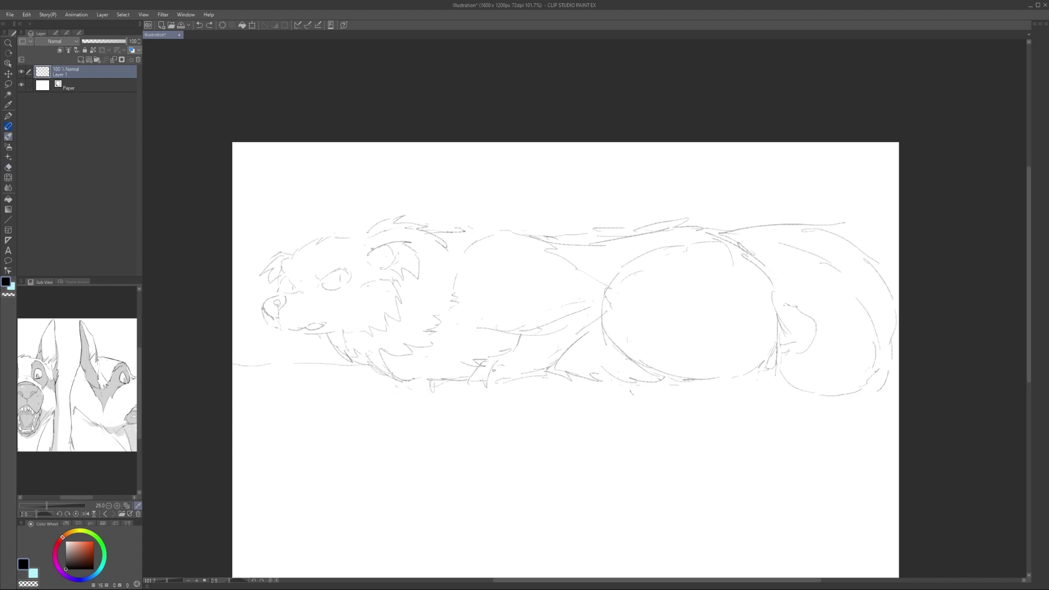
Step: Paste a copy of the sketch, scale it down and move it up on the page, and combine everything into one layer
key("ctrl+c")
key("ctrl+v")
key("ctrl+t")
mouse_move(562, 276)
left_mouse_down()
mouse_move(550, 211)
mouse_move(557, 180)
left_mouse_up()
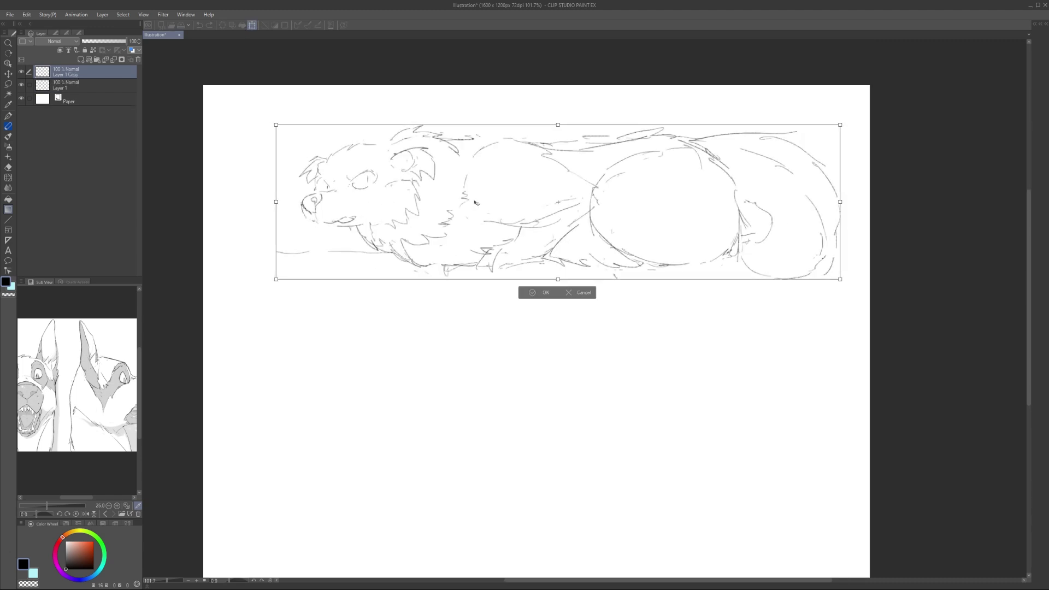
key("Return")
right_click(65, 78)
left_click(105, 248)
Step: Darken the head and chest fur outlines, and draw a wavy branch running from under the chest to the canvas edge
left_click_drag(361, 227, 401, 263)
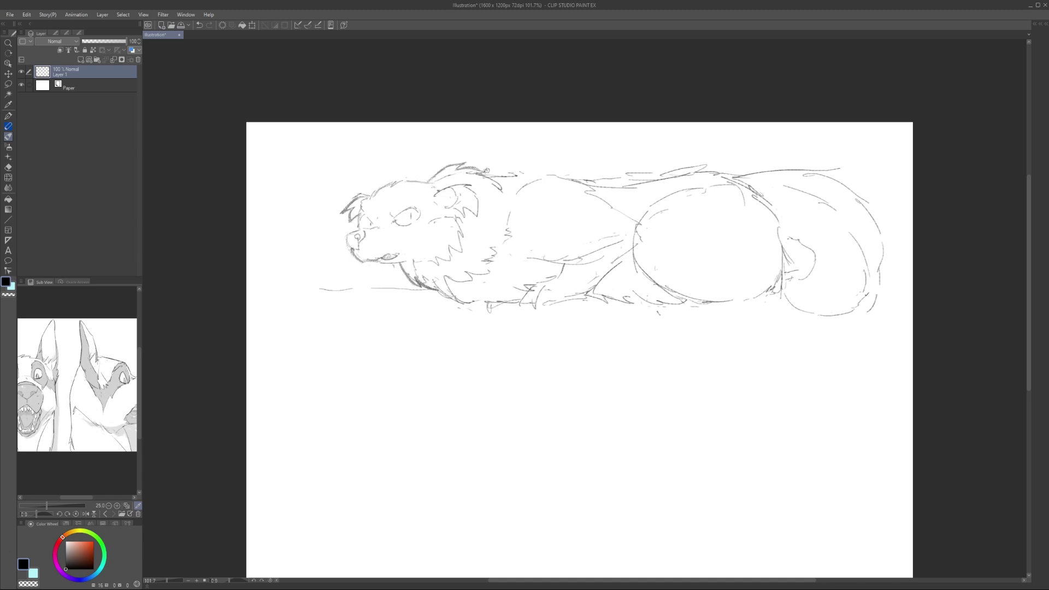
mouse_move(516, 298)
left_mouse_down()
mouse_move(593, 296)
mouse_move(583, 292)
left_mouse_up()
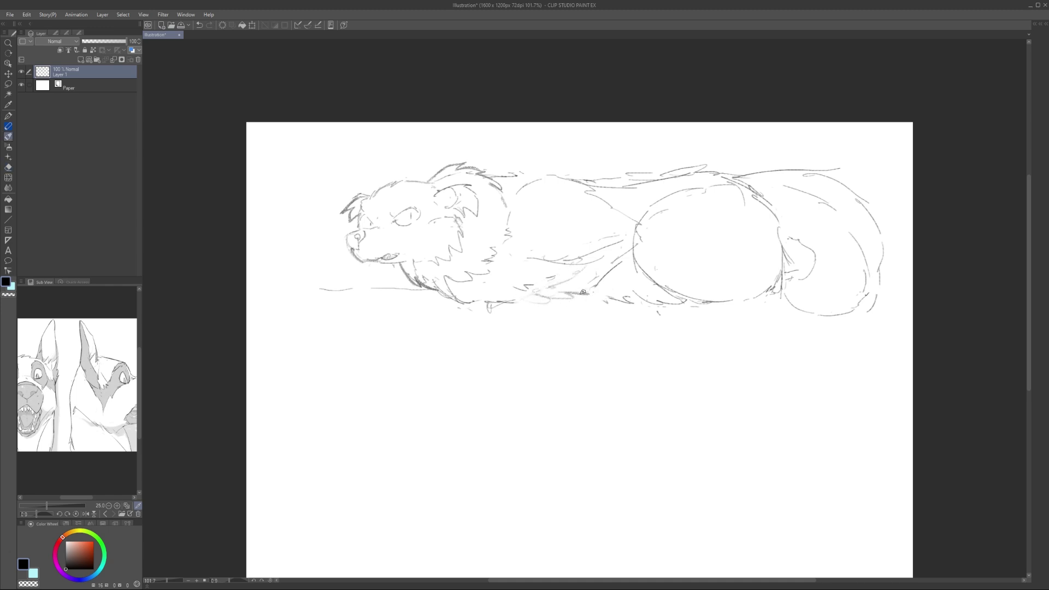
key("p")
left_click_drag(453, 301, 246, 318)
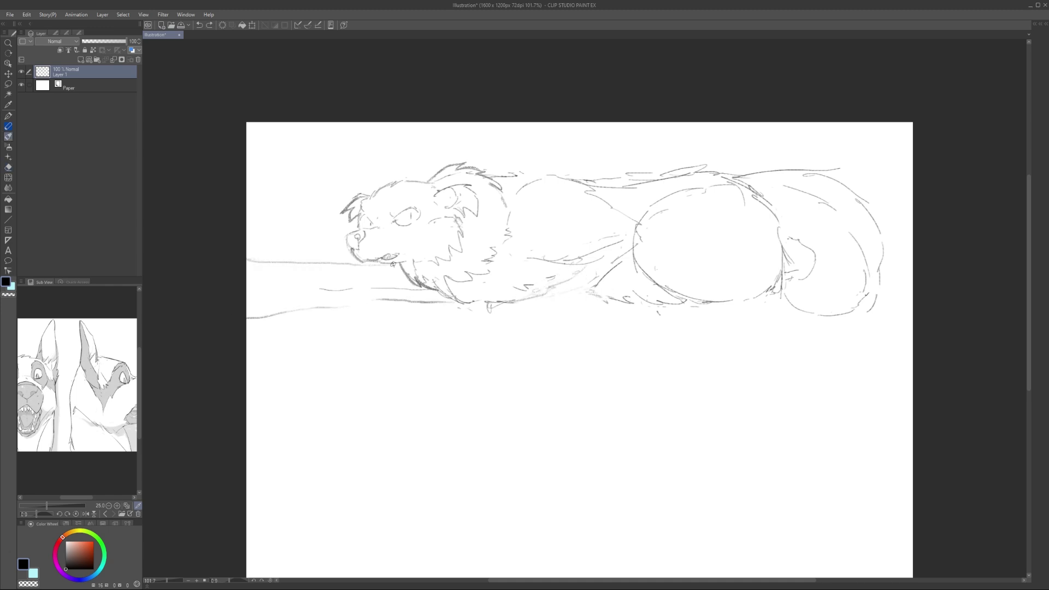
key("ctrl+z")
left_click_drag(405, 274, 247, 279)
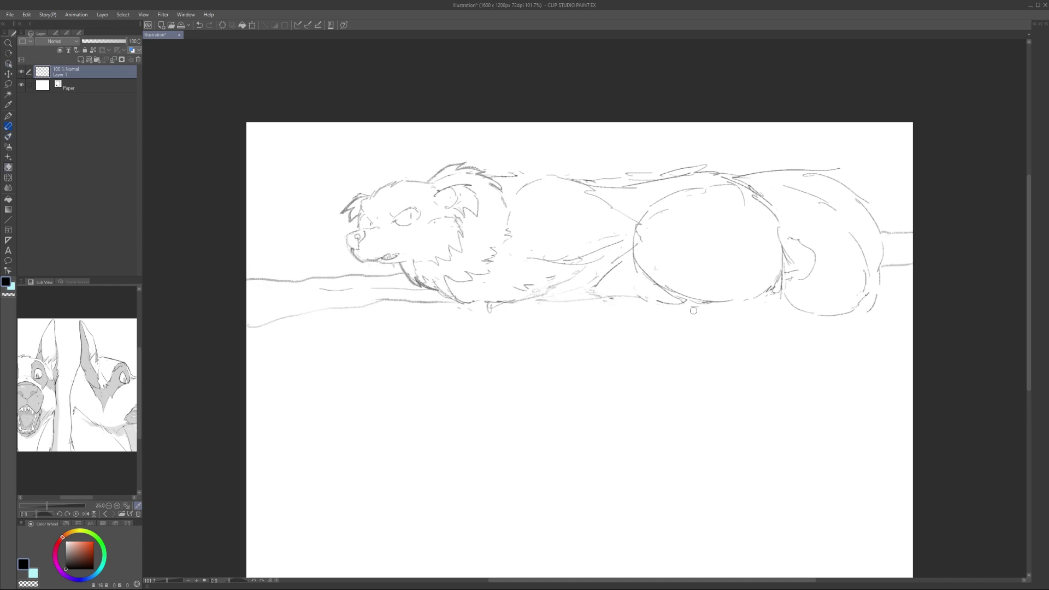
Step: Refine the face with a shaded nose, whiskers, slit-pupil eye, darker ear and clearer cheek fur
scroll(357, 260, "up", 2)
key("e")
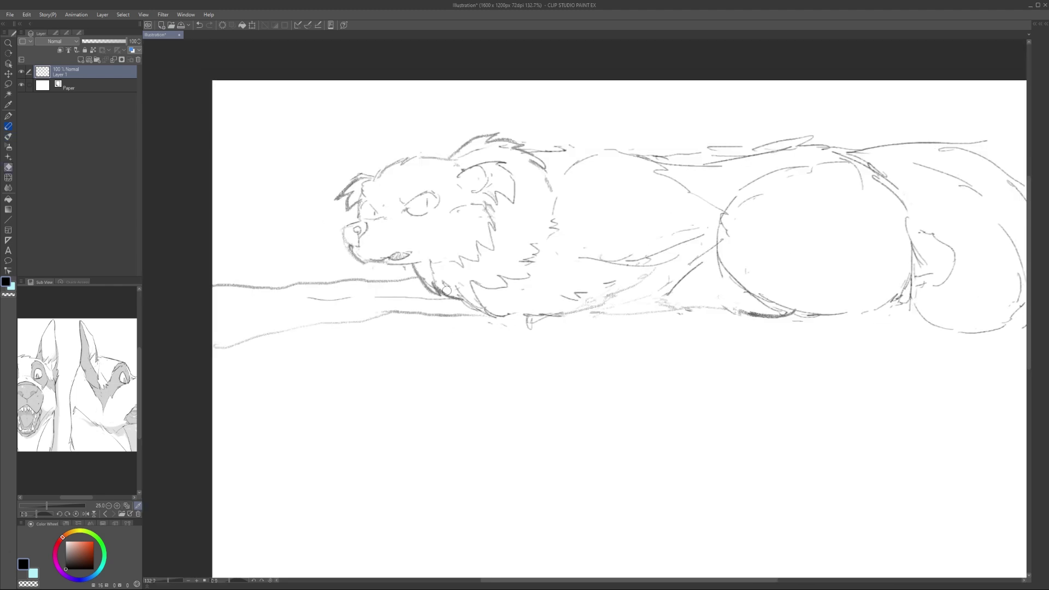
left_click_drag(420, 210, 431, 227)
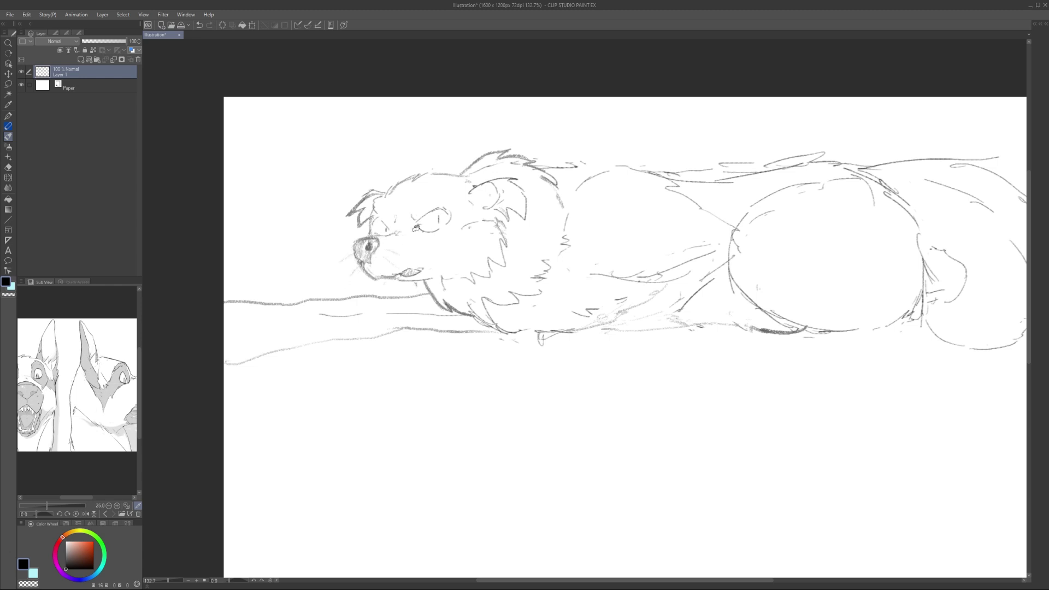
left_click_drag(503, 248, 486, 225)
mouse_move(483, 264)
left_mouse_down()
mouse_move(464, 273)
mouse_move(511, 247)
left_mouse_up()
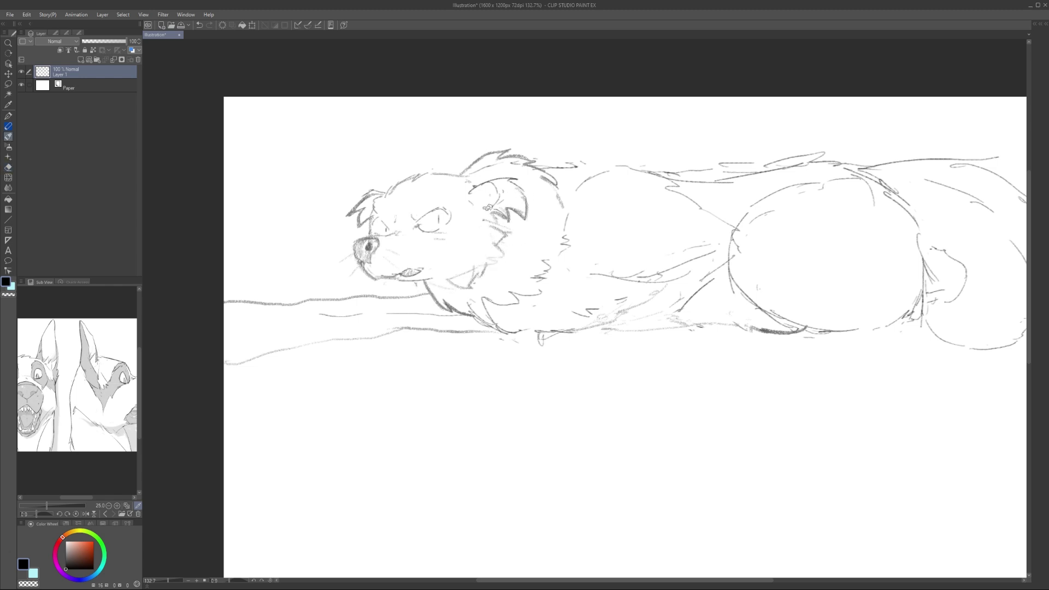
left_click_drag(488, 169, 454, 177)
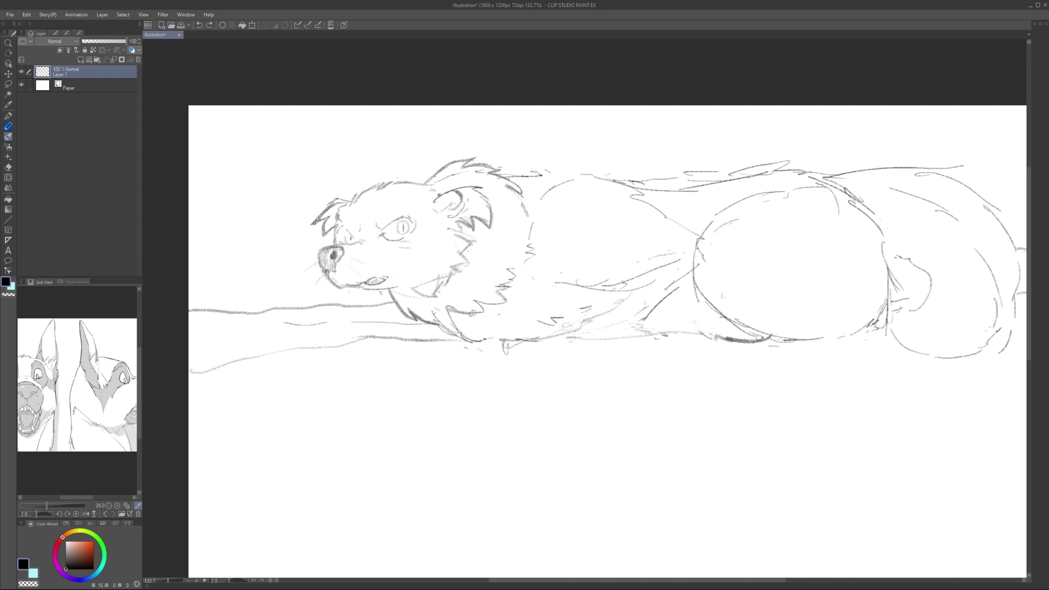
Step: Define the zigzag edge of the neck ruff and darken the line over the shoulder
left_click_drag(421, 331, 502, 299)
key("ctrl+z")
left_click_drag(559, 174, 516, 175)
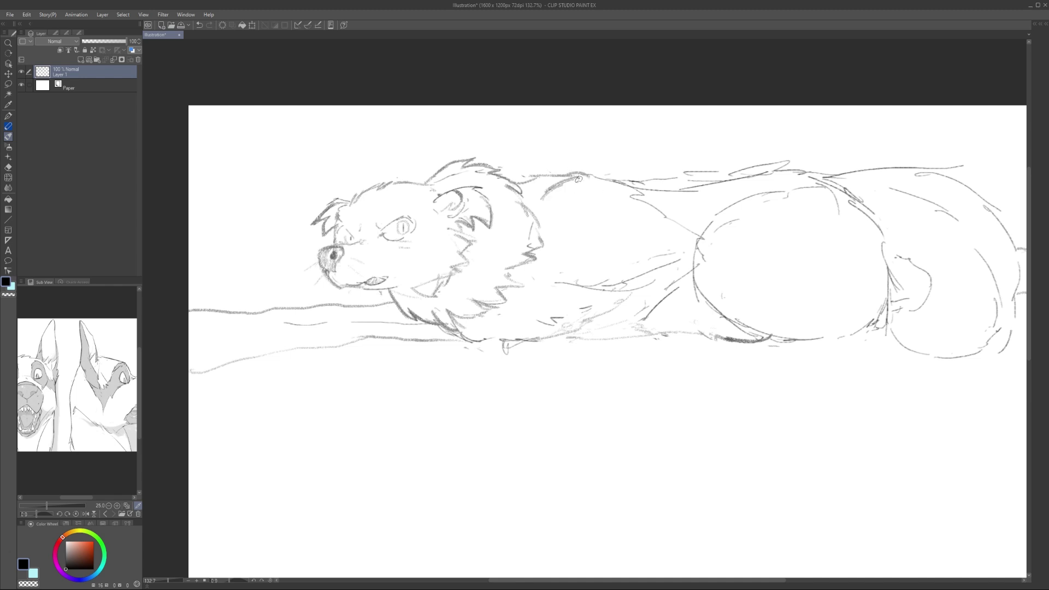
Step: Erase loose strokes around the chest and ruff, and redraw a darker underside contour along the chest and belly
key("e")
left_click_drag(536, 341, 466, 353)
left_click_drag(593, 306, 539, 323)
key("b")
left_click_drag(558, 335, 455, 331)
key("e")
left_click_drag(514, 264, 490, 289)
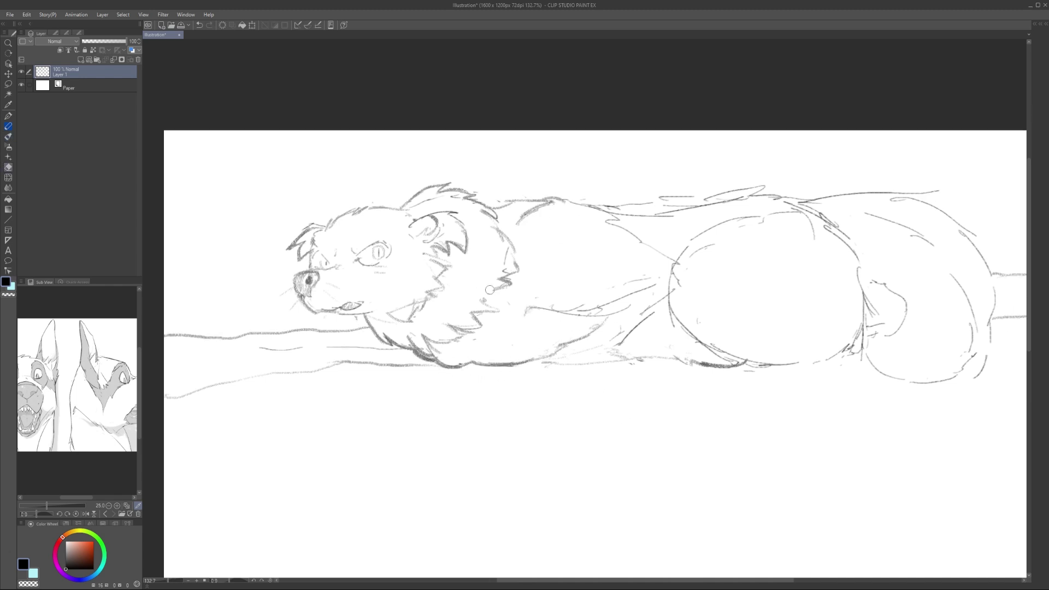
Step: Darken the diagonal contour from the shoulder to the haunch and sketch the hind foot line under the belly
left_click_drag(594, 223, 662, 255)
key("e")
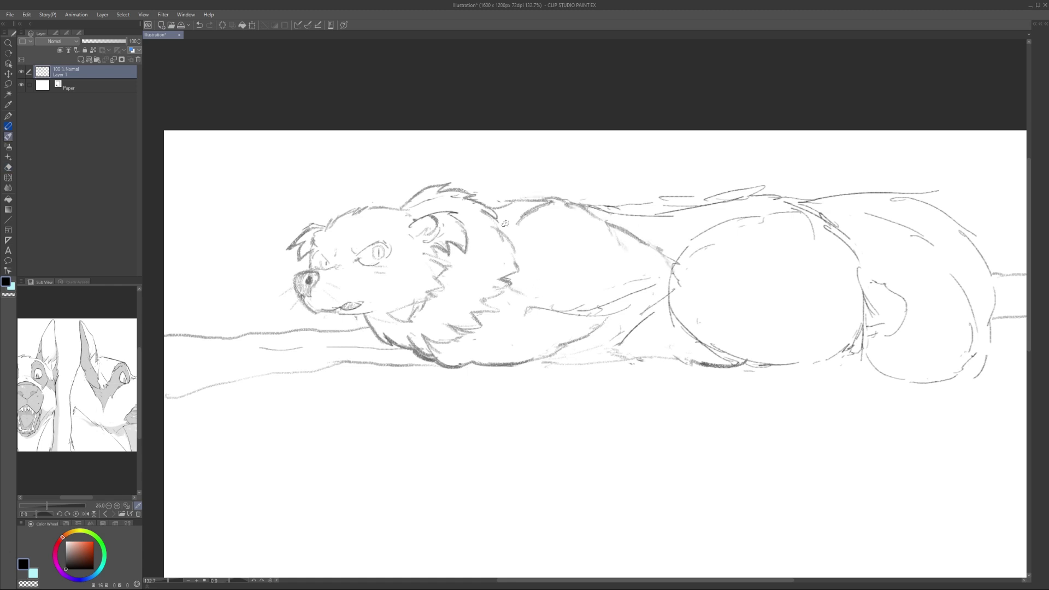
left_click_drag(535, 384, 504, 391)
left_click_drag(650, 350, 593, 357)
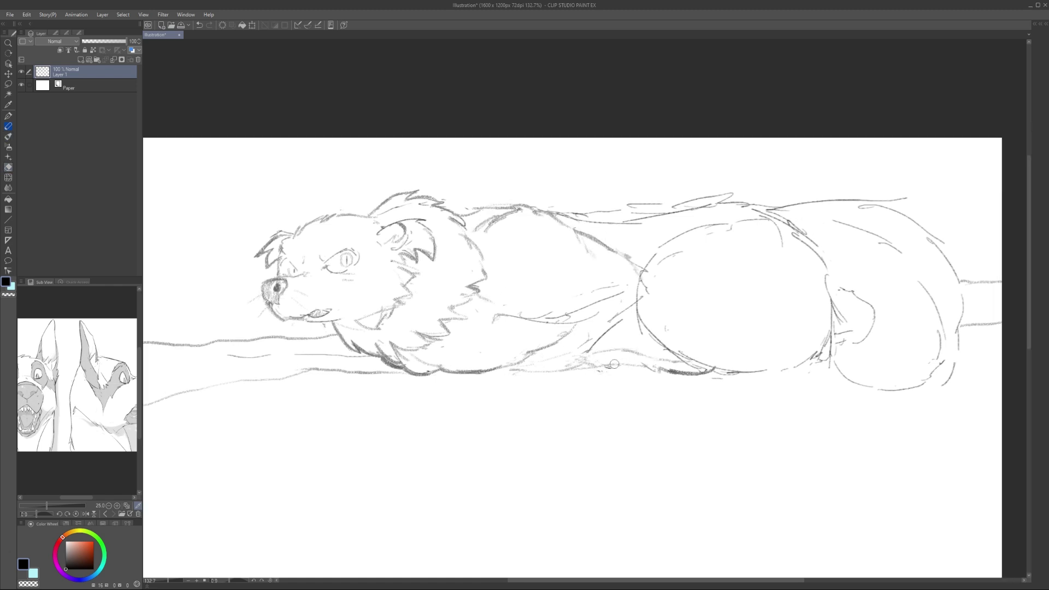
Step: Erase the heavy strokes under the hind foot and rework the lines between the foreleg and haunch
left_click_drag(653, 371, 513, 372)
mouse_move(593, 351)
left_mouse_down()
mouse_move(527, 361)
mouse_move(543, 342)
left_mouse_up()
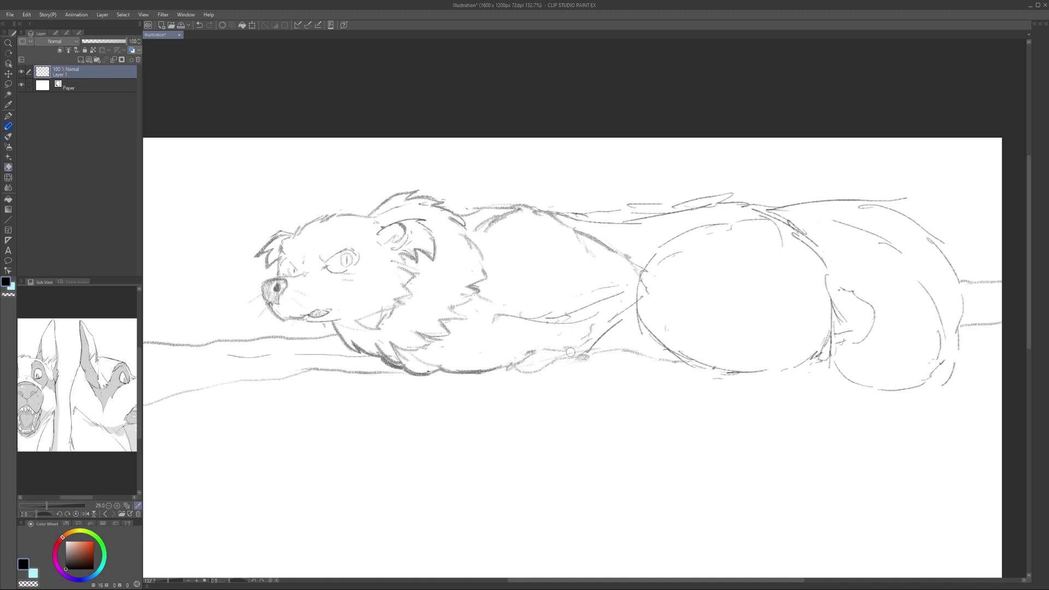
mouse_move(601, 316)
left_mouse_down()
mouse_move(565, 356)
mouse_move(592, 321)
left_mouse_up()
left_click_drag(900, 384, 890, 360)
Step: Select the nose and muzzle tip, rotate and shift it slightly toward the face, and clean up the muzzle
scroll(433, 264, "up", 5)
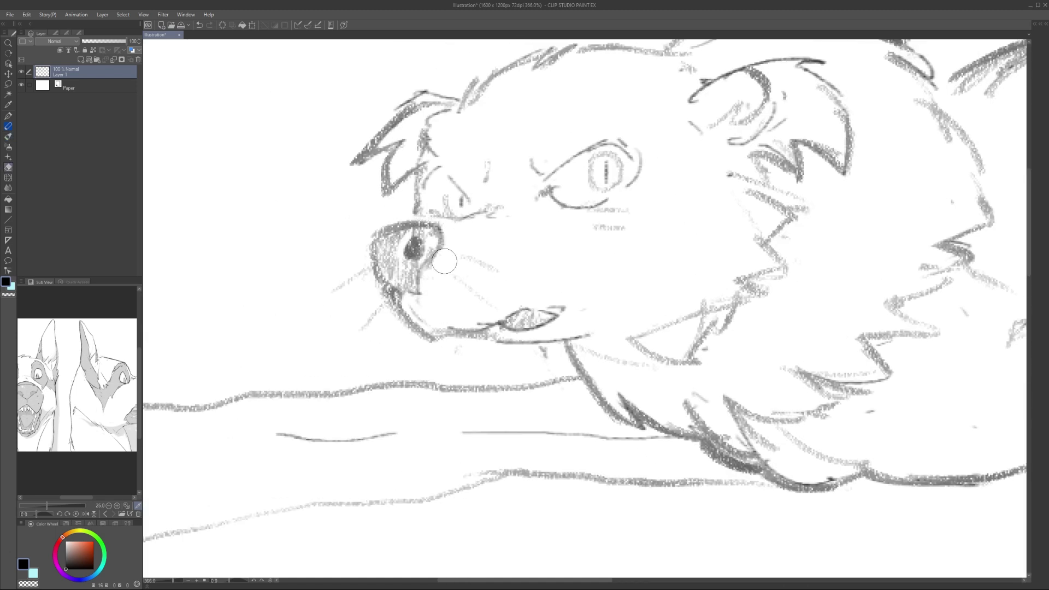
key("m")
mouse_move(461, 234)
left_mouse_down()
mouse_move(514, 248)
mouse_move(491, 241)
left_mouse_up()
key("ctrl+t")
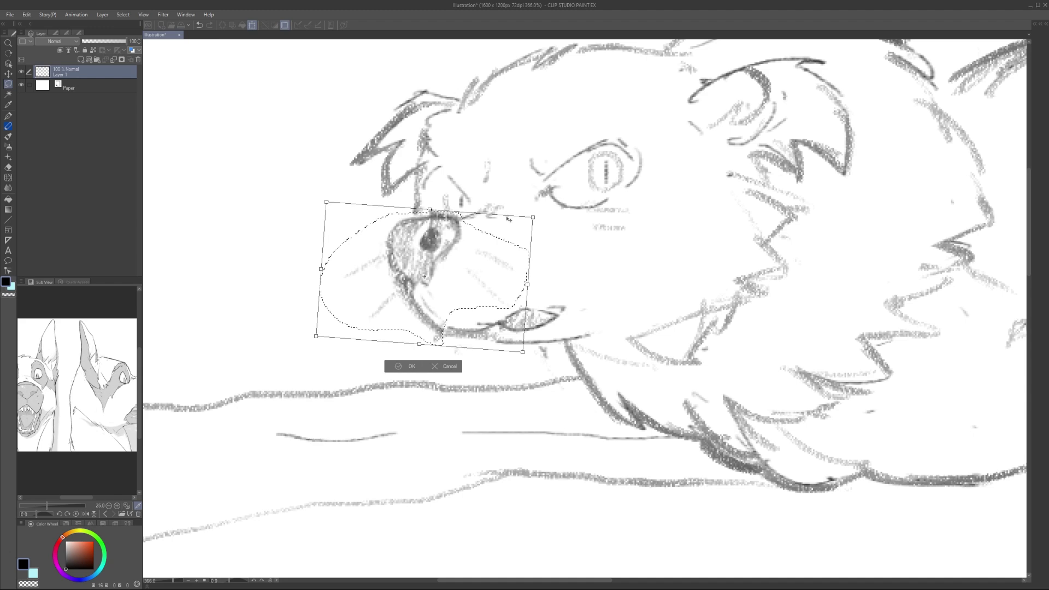
left_click_drag(415, 284, 432, 275)
key("Return")
left_click_drag(492, 273, 464, 312)
key("e")
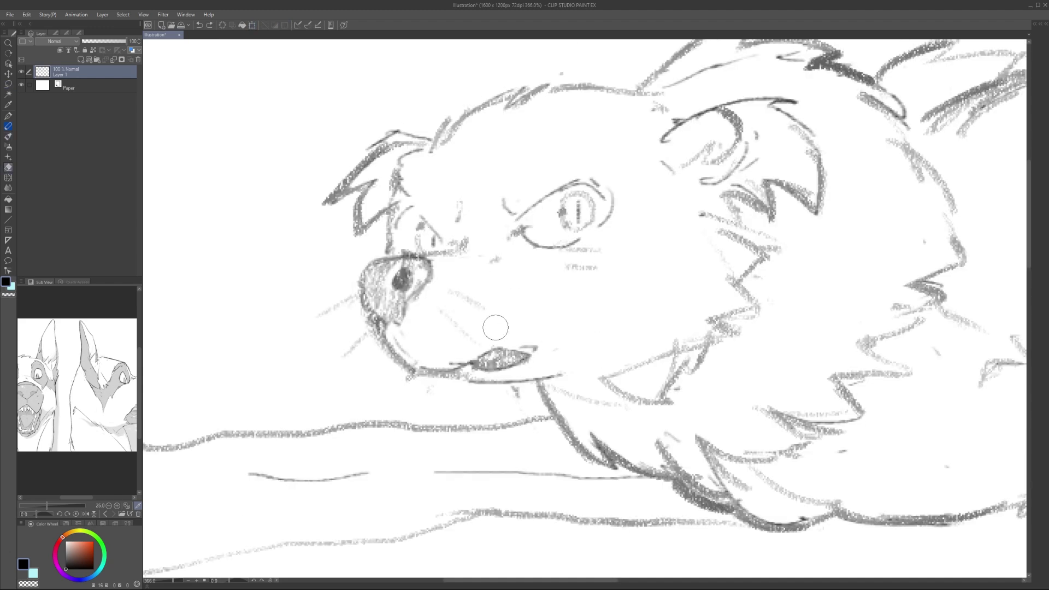
Step: Rework the dark corner of the mouth into a slimmer, tapered stroke
mouse_move(527, 356)
left_mouse_down()
mouse_move(481, 351)
mouse_move(534, 353)
left_mouse_up()
key("p")
scroll(480, 351, "down", 5)
scroll(344, 303, "up", 6)
scroll(343, 303, "down", 5)
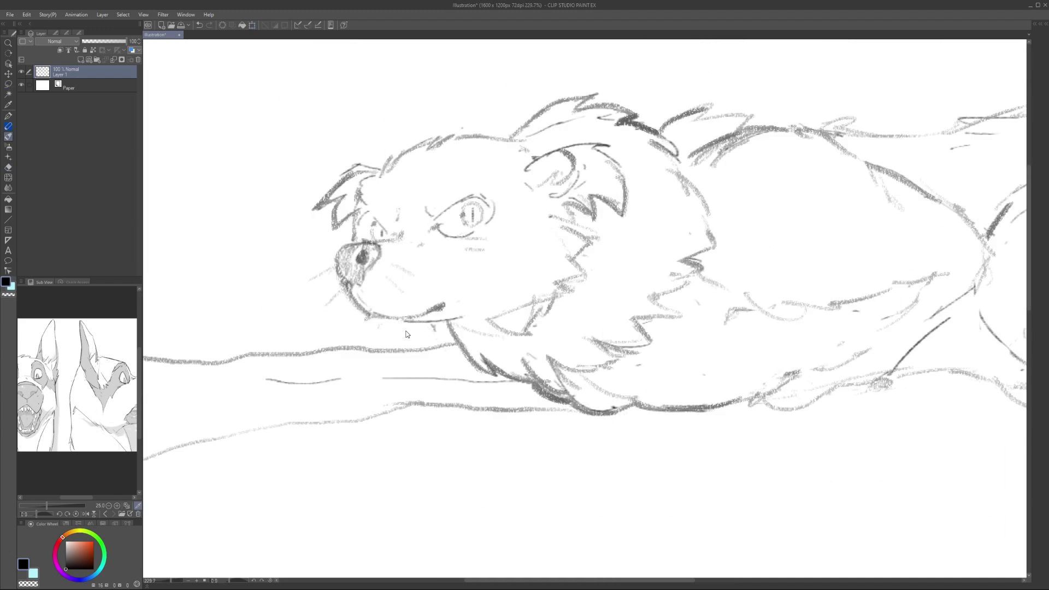
Step: Select the upper head with its ears, eyes and muzzle and shift it slightly down toward the chest
scroll(344, 304, "up", 5)
key("m")
mouse_move(322, 439)
left_mouse_down()
mouse_move(199, 224)
mouse_move(344, 421)
left_mouse_up()
key("ctrl+t")
left_click_drag(444, 371, 450, 387)
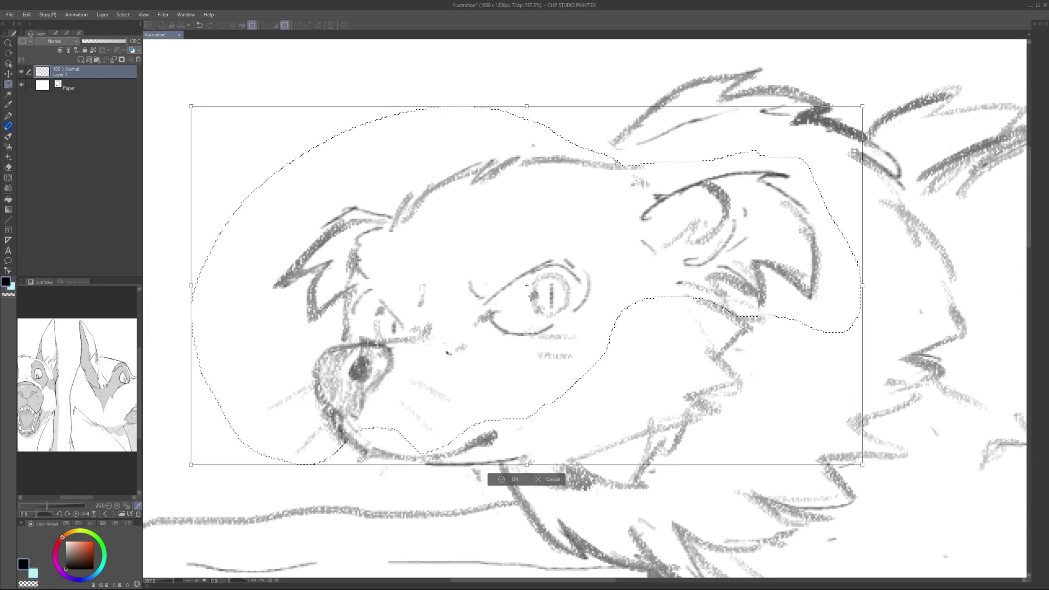
key("Return")
key("ctrl+d")
Step: Redraw the near eye's upper lid with a defined outer corner and clean up loose strokes around the eye
key("b")
left_click_drag(511, 309, 573, 278)
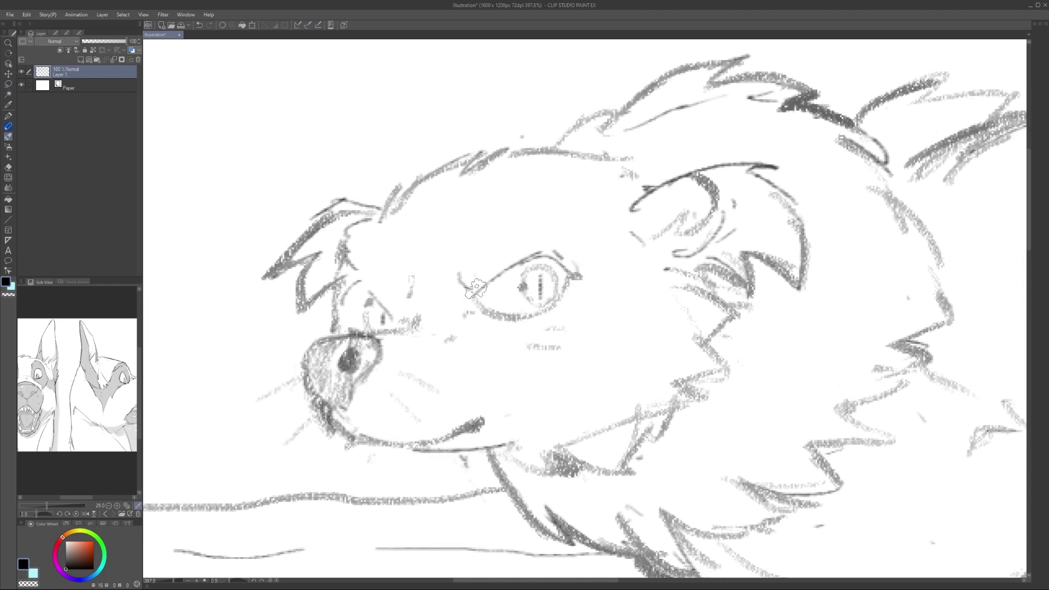
left_click_drag(453, 273, 546, 257)
key("e")
mouse_move(497, 295)
left_mouse_down()
mouse_move(524, 328)
mouse_move(465, 310)
left_mouse_up()
Step: Select the near eye and scale it down on the face
scroll(465, 309, "down", 3)
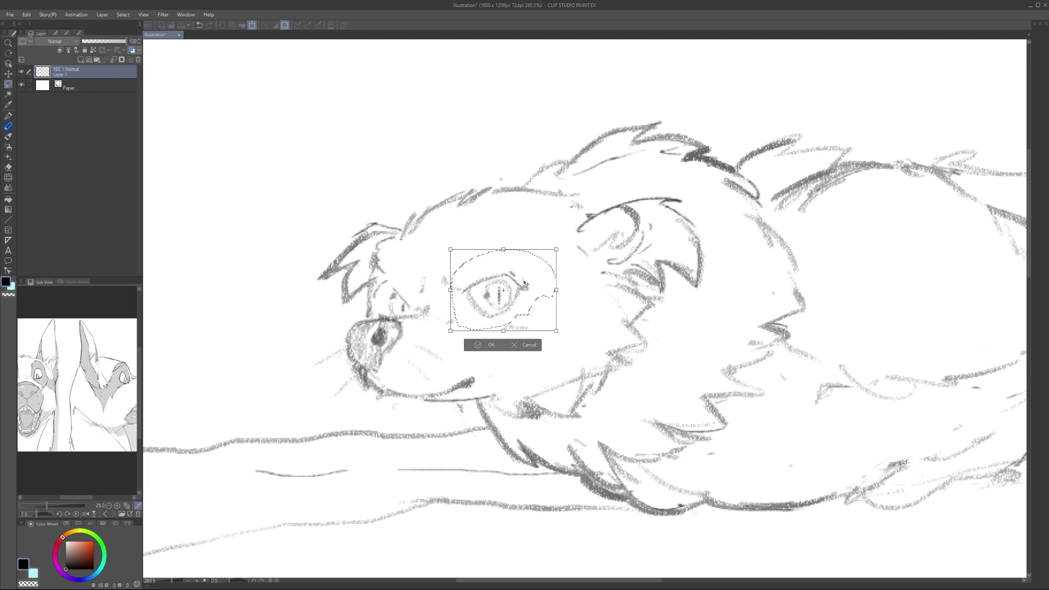
mouse_move(404, 369)
left_mouse_down()
mouse_move(467, 361)
mouse_move(441, 371)
mouse_move(399, 355)
mouse_move(432, 368)
left_mouse_up()
mouse_move(534, 354)
left_mouse_down()
mouse_move(475, 350)
mouse_move(488, 352)
left_mouse_up()
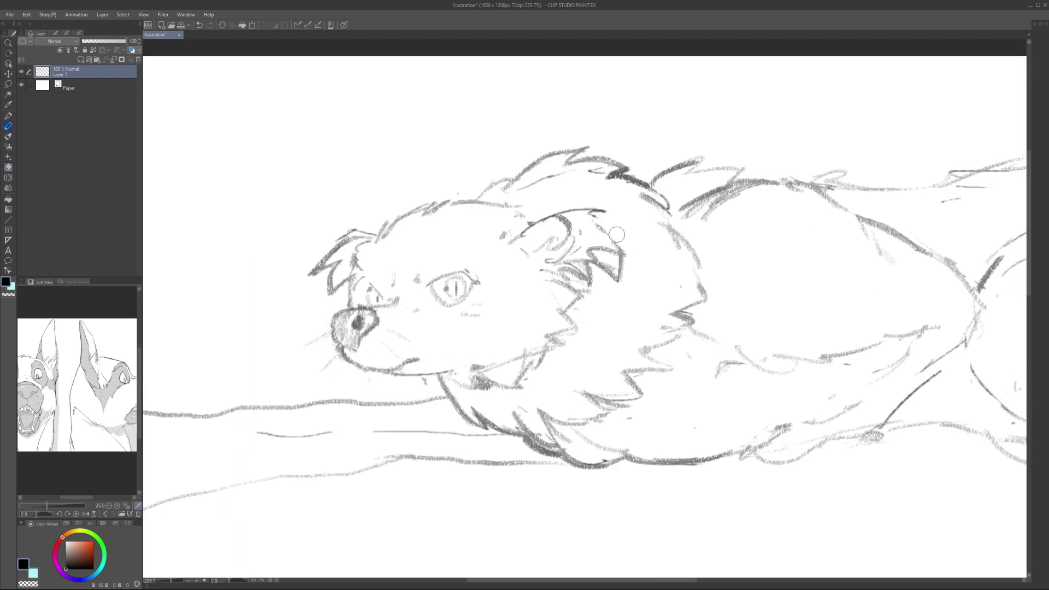
Step: Redraw the near ear with shorter pointed tufts and a heavier rounded rim, and add an inner curve to the far ear
mouse_move(623, 274)
left_mouse_down()
mouse_move(541, 267)
mouse_move(604, 210)
mouse_move(541, 260)
left_mouse_up()
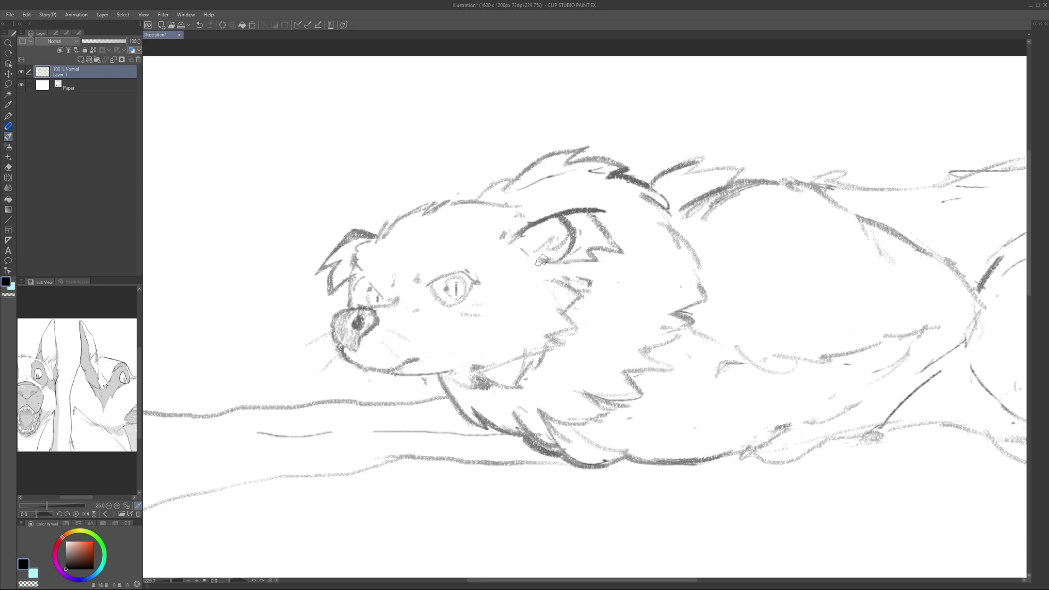
left_click_drag(552, 213, 524, 213)
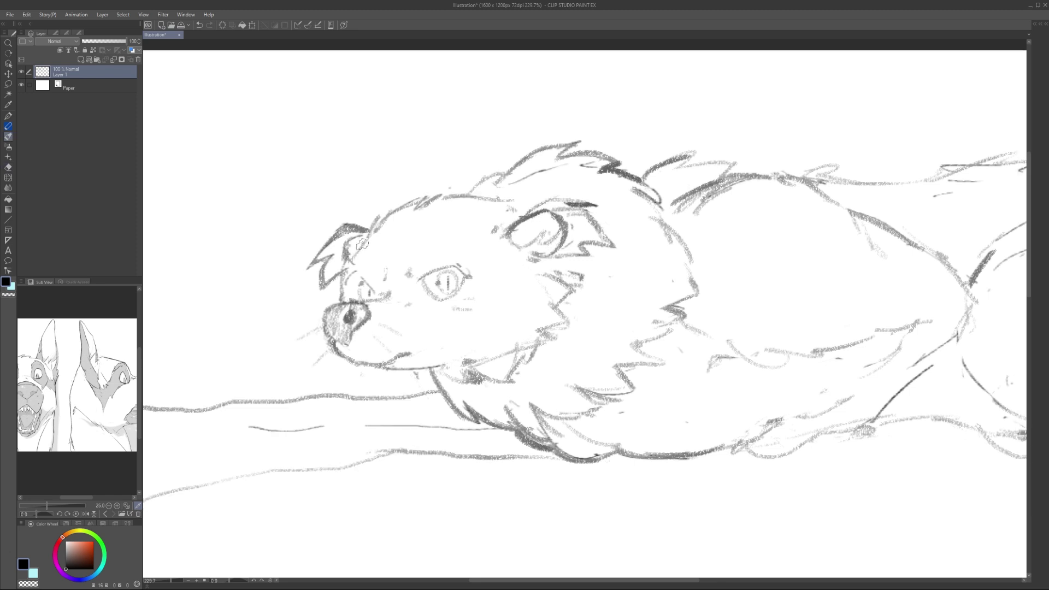
key("b")
left_click_drag(353, 258, 340, 288)
Step: Sketch short brow marks above the eyes and shade the throat fur below the chin
left_click_drag(408, 259, 430, 250)
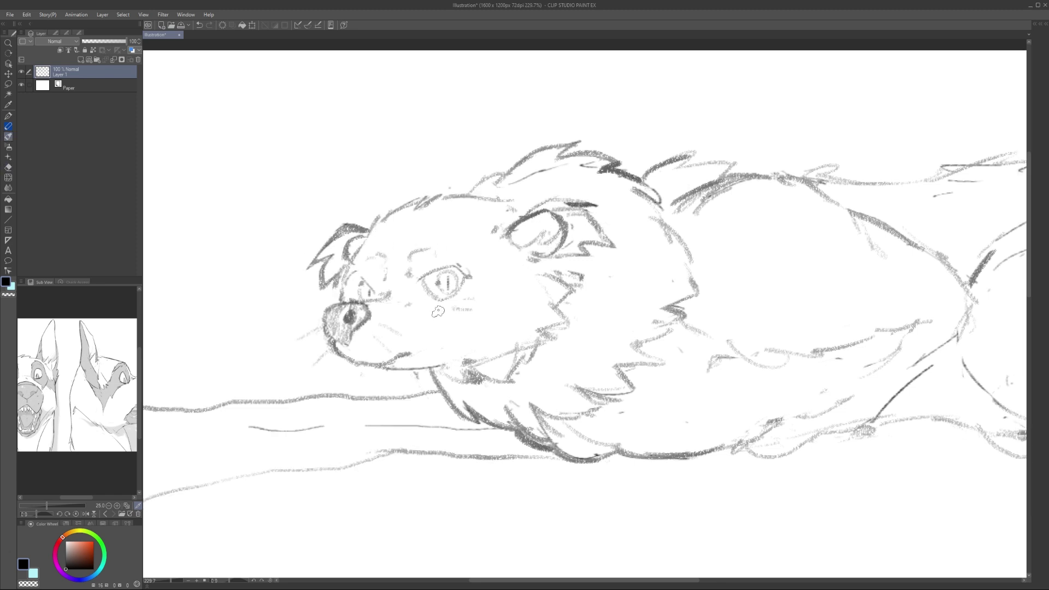
left_click_drag(440, 317, 425, 311)
mouse_move(492, 377)
left_mouse_down()
mouse_move(458, 396)
mouse_move(445, 379)
mouse_move(505, 407)
left_mouse_up()
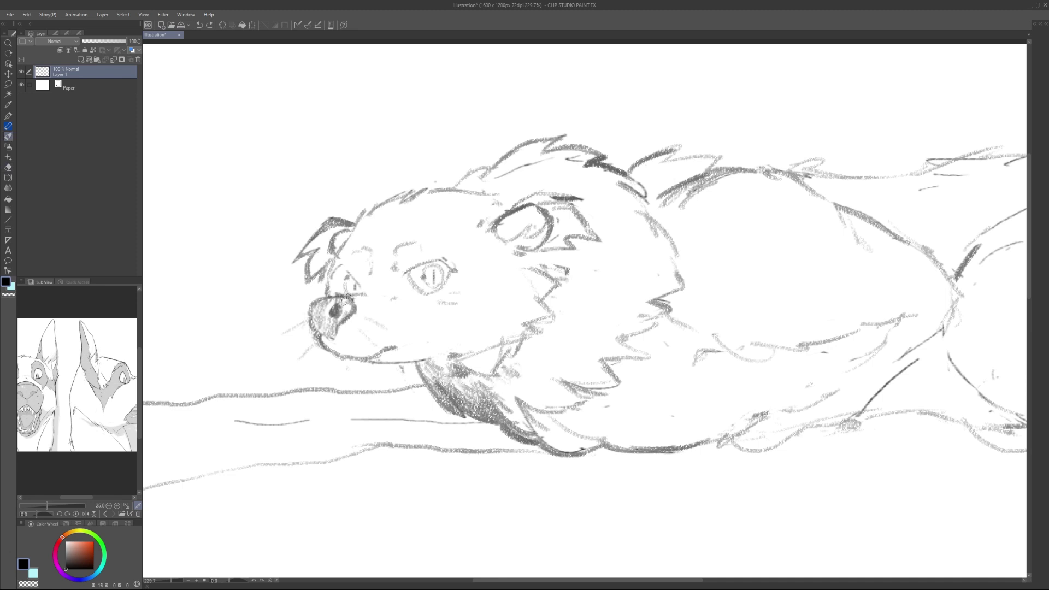
Step: Load the round binturong illustration into the Sub View as a reference and enlarge it
left_click(121, 514)
double_click(235, 70)
double_click(271, 146)
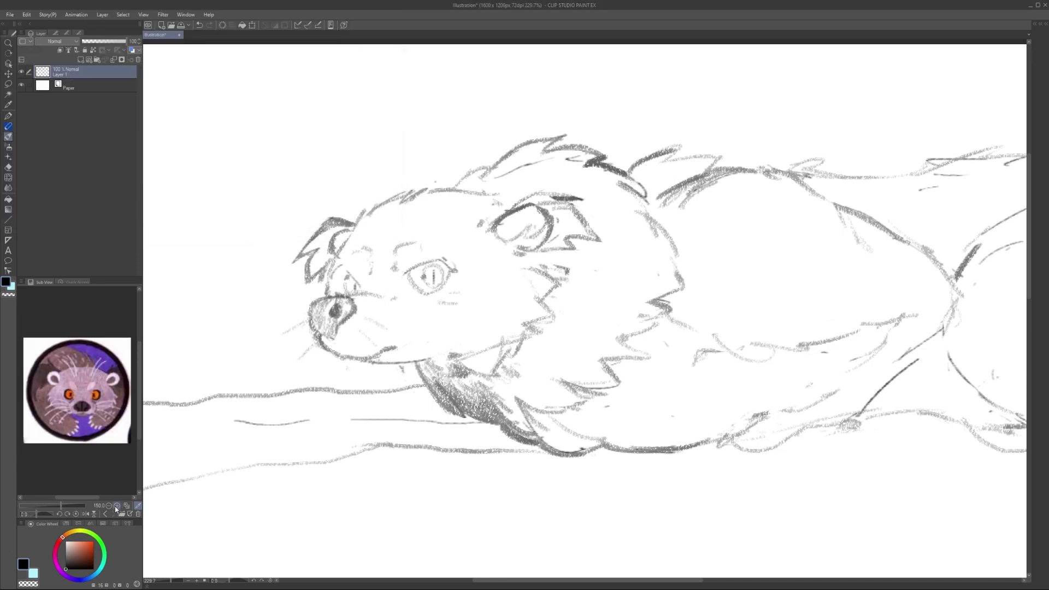
left_click_drag(74, 499, 90, 499)
Step: Reshape both eyes to be rounder with heavier outlines, following the binturong illustration
left_click_drag(432, 289, 396, 268)
scroll(432, 273, "down", 3)
scroll(431, 274, "up", 3)
key("e")
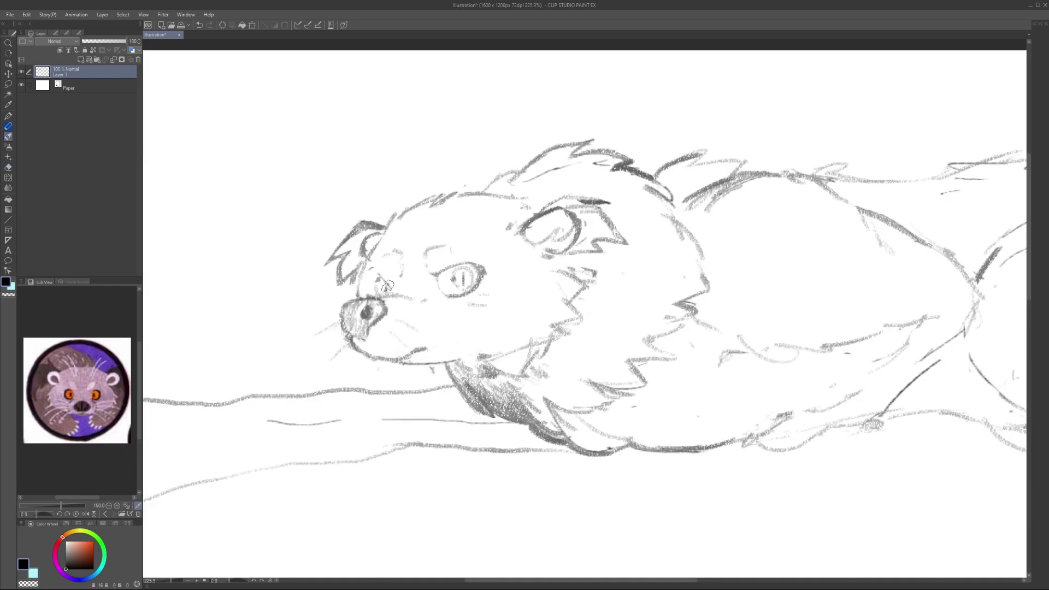
key("b")
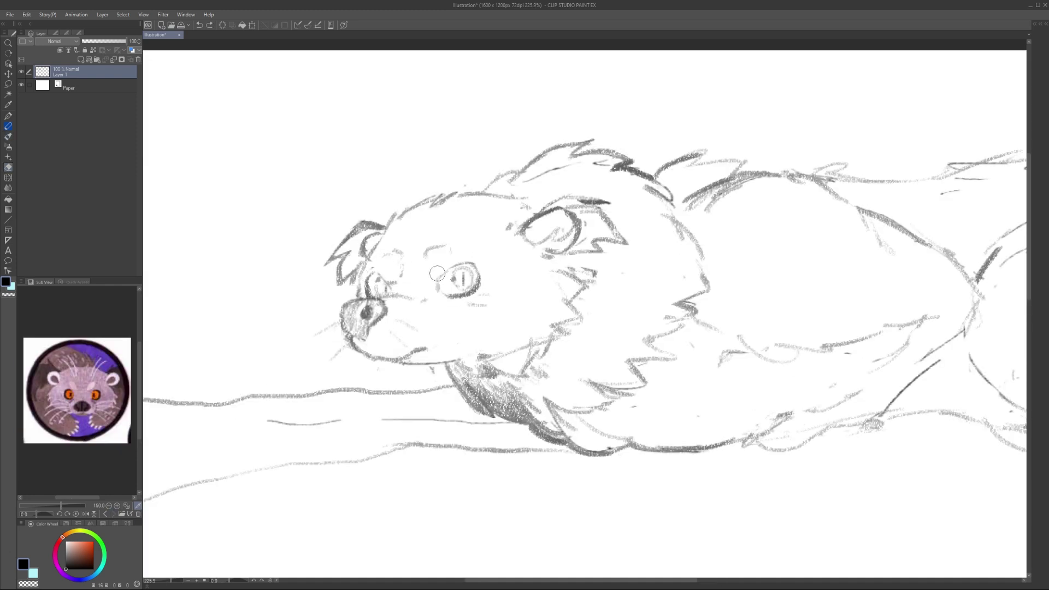
Step: Switch the reference to the binturong photo and add whisker strokes to the cheek and muzzle
scroll(349, 197, "up", 1)
left_click(105, 514)
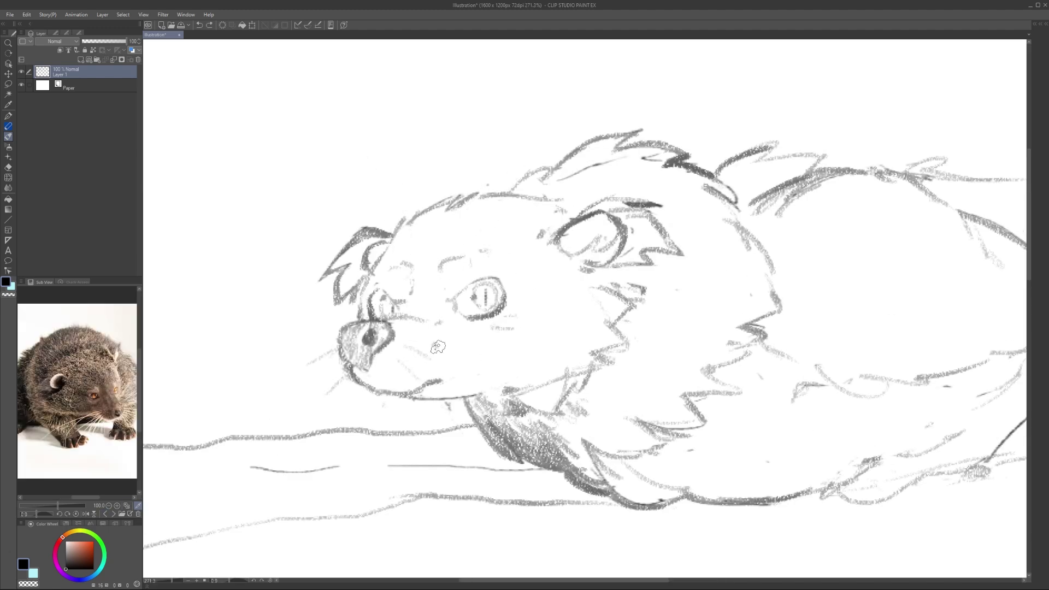
left_click_drag(420, 349, 459, 364)
left_click_drag(339, 377, 299, 387)
key("e")
scroll(451, 297, "down", 5)
scroll(451, 297, "up", 5)
scroll(444, 308, "down", 2)
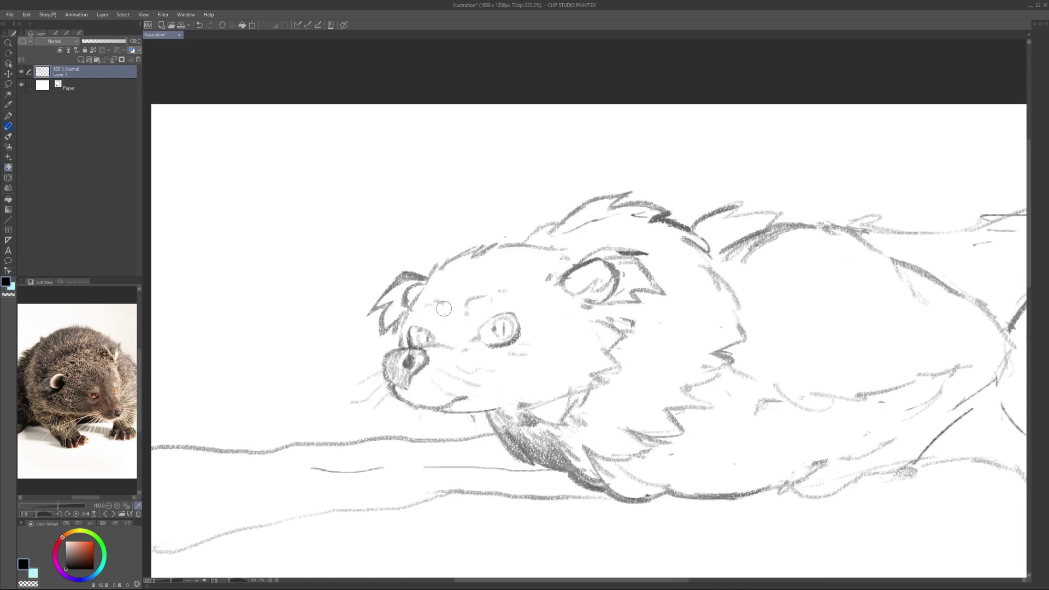
Step: Extend the dark fur shading from the throat across the lower ruff and chest
scroll(443, 308, "down", 1)
scroll(444, 309, "up", 2)
key("b")
left_click_drag(459, 415, 491, 388)
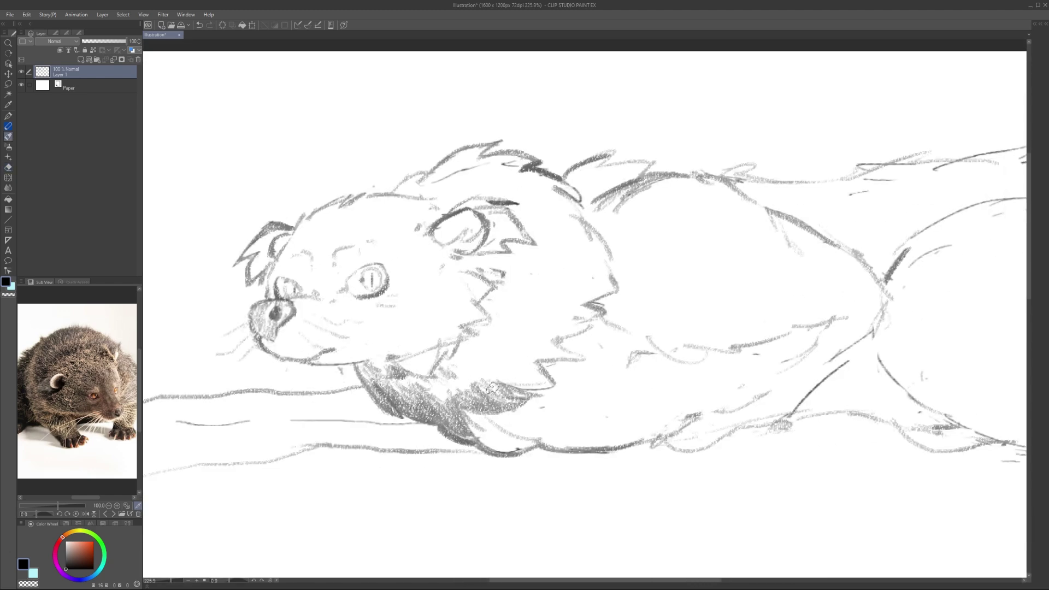
Step: Add a layer beneath the sketch at 56% opacity and block in the head, body, legs and tail in dark grey
scroll(491, 387, "down", 1)
left_click(80, 59)
left_click_drag(126, 41, 106, 41)
left_click_drag(415, 328, 448, 349)
left_click_drag(273, 328, 519, 382)
mouse_move(491, 274)
left_mouse_down()
mouse_move(602, 407)
mouse_move(841, 394)
mouse_move(546, 263)
mouse_move(573, 164)
left_mouse_up()
key("e")
mouse_move(546, 164)
left_mouse_down()
mouse_move(601, 180)
mouse_move(710, 246)
mouse_move(382, 240)
left_mouse_up()
key("b")
mouse_move(656, 328)
left_mouse_down()
mouse_move(714, 206)
mouse_move(721, 399)
mouse_move(574, 180)
left_mouse_up()
mouse_move(328, 273)
left_mouse_down()
mouse_move(902, 295)
mouse_move(902, 339)
left_mouse_up()
mouse_move(382, 328)
left_mouse_down()
mouse_move(437, 284)
mouse_move(496, 345)
mouse_move(530, 251)
left_mouse_up()
left_click_drag(328, 256, 322, 295)
key("e")
left_click_drag(323, 330, 381, 319)
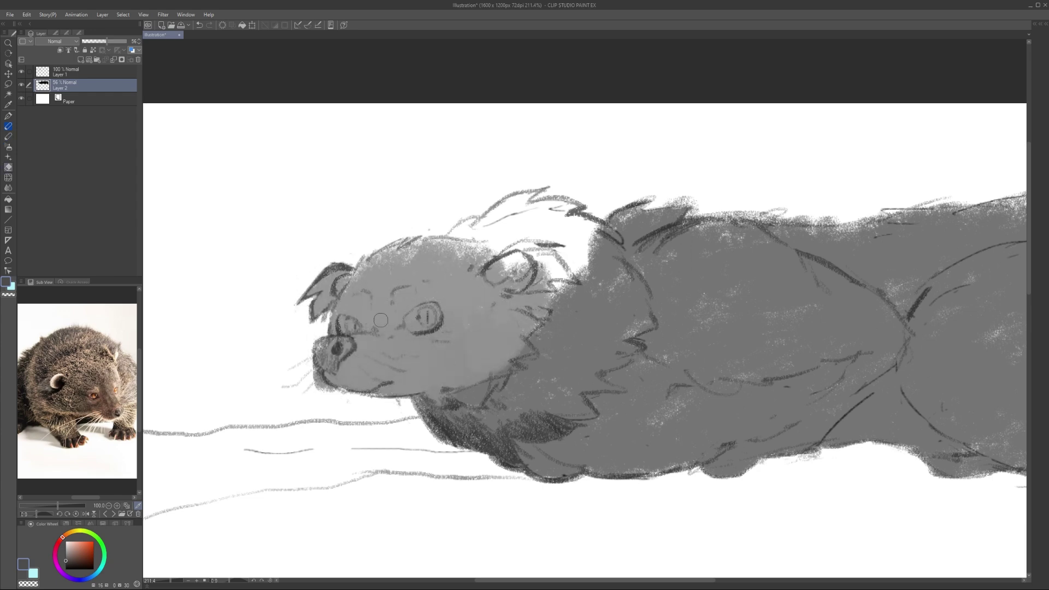
Step: Undo the last stroke and erase the dark throat and chest shading from Layer 1
key("ctrl+z")
left_click(82, 72)
mouse_move(431, 436)
left_mouse_down()
mouse_move(546, 431)
mouse_move(568, 415)
left_mouse_up()
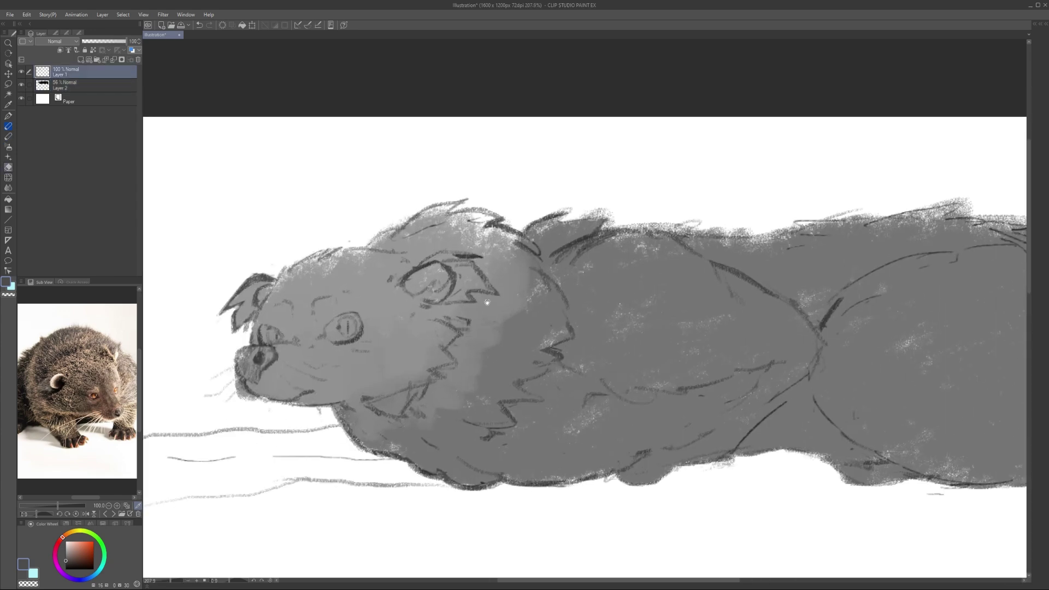
Step: Fill the remaining gaps in the ruff and shoulder with soft grey tones on Layer 2
left_click(82, 85)
left_click_drag(503, 229, 508, 338)
left_click_drag(426, 202, 491, 300)
left_click_drag(535, 273, 596, 273)
left_click_drag(655, 327, 621, 326)
left_click_drag(634, 240, 634, 287)
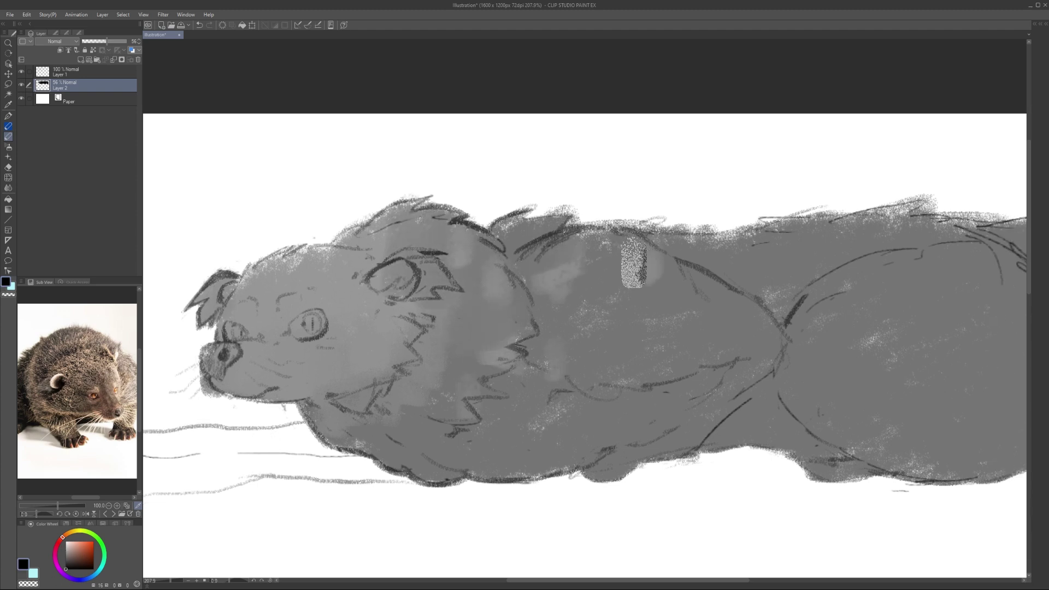
Step: Blend lighter grey patches along the back and work over the inner edge of the curled tail
key("e")
scroll(386, 419, "down", 2)
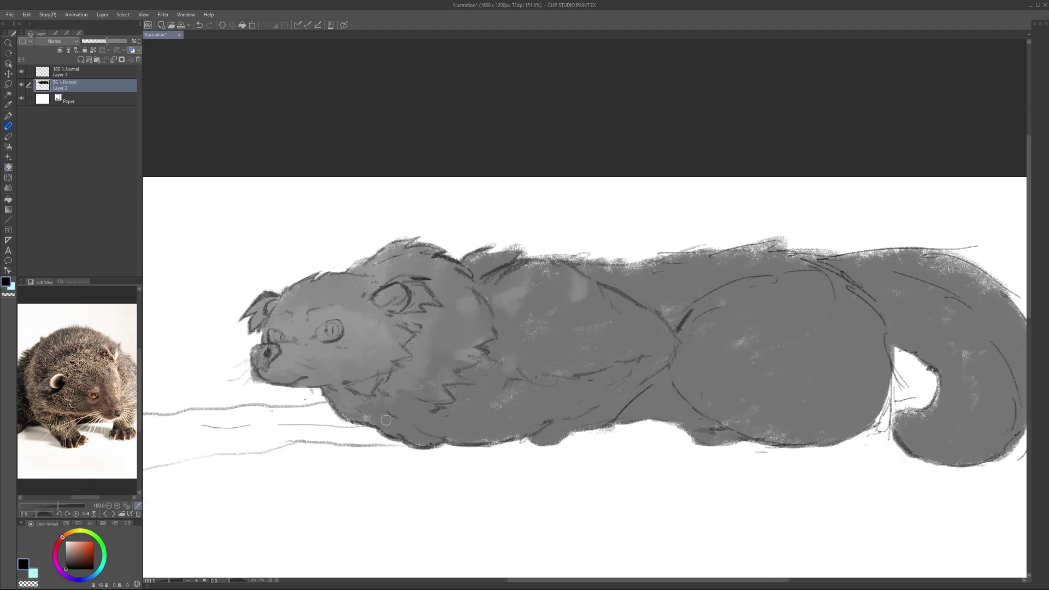
left_click_drag(386, 420, 338, 386)
key("j")
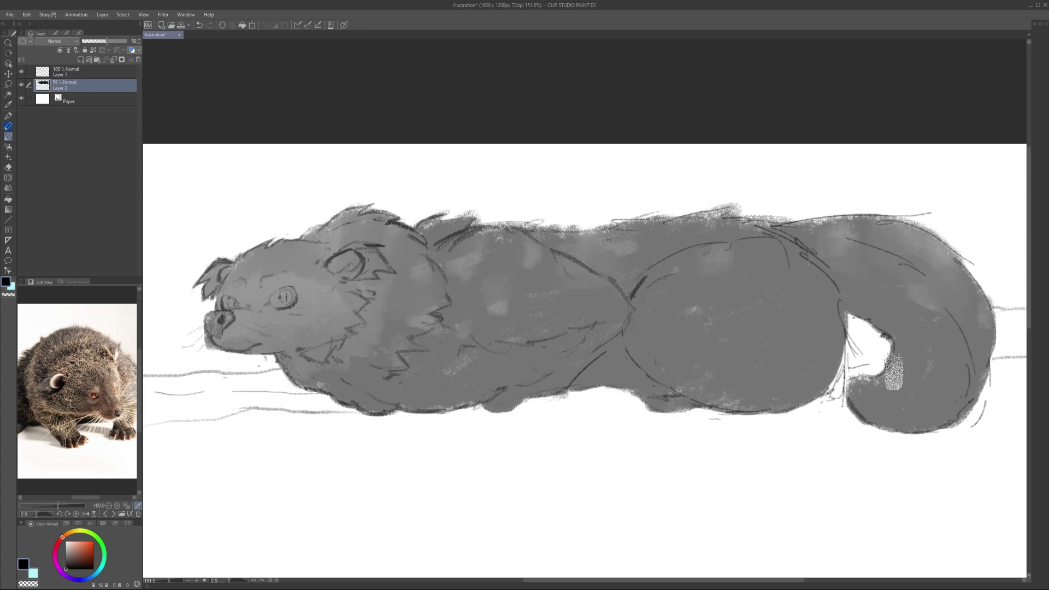
left_click_drag(892, 354, 893, 388)
Step: Erase the stray strokes between the haunch and the curled tail
key("e")
left_click_drag(844, 333, 846, 409)
left_click_drag(683, 393, 732, 364)
Step: Pick a reddish brown from the binturong photo and paint the branch along its whole length
left_click(103, 383)
left_click_drag(168, 291, 302, 253)
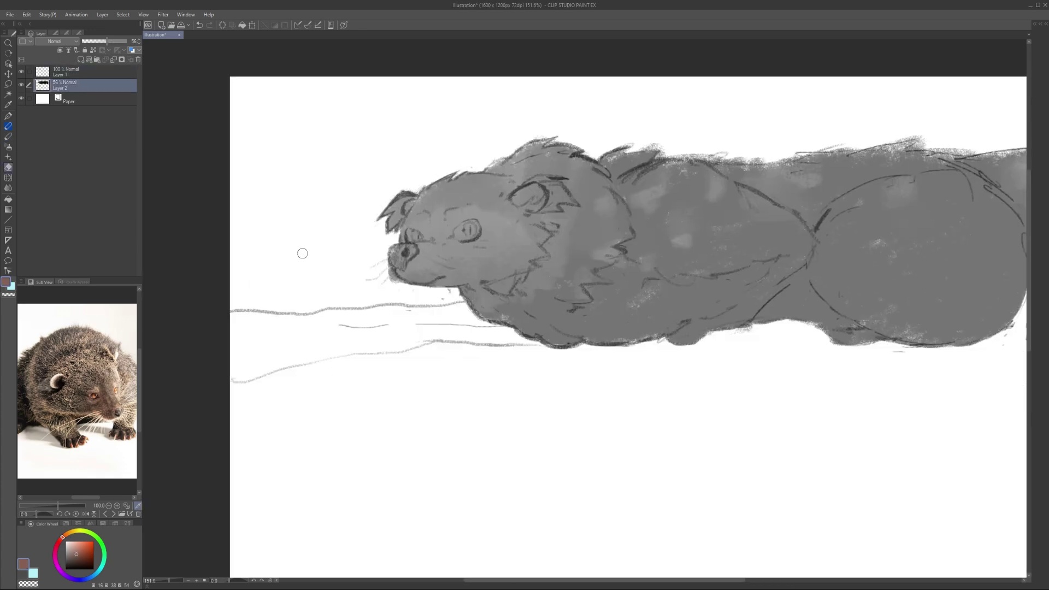
key("b")
left_click_drag(235, 342, 257, 339)
left_click_drag(929, 328, 535, 328)
left_click_drag(765, 274, 550, 334)
scroll(550, 335, "up", 1)
left_click_drag(458, 264, 601, 295)
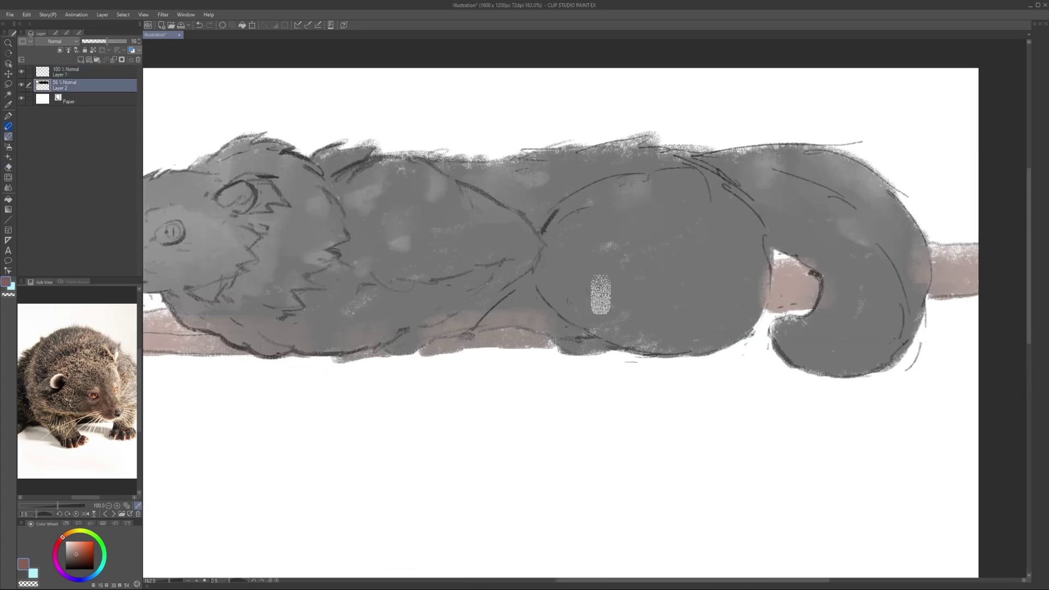
Step: Erase the excess colour below the belly and the underside of the branch on Layer 2
scroll(573, 312, "down", 3)
key("e")
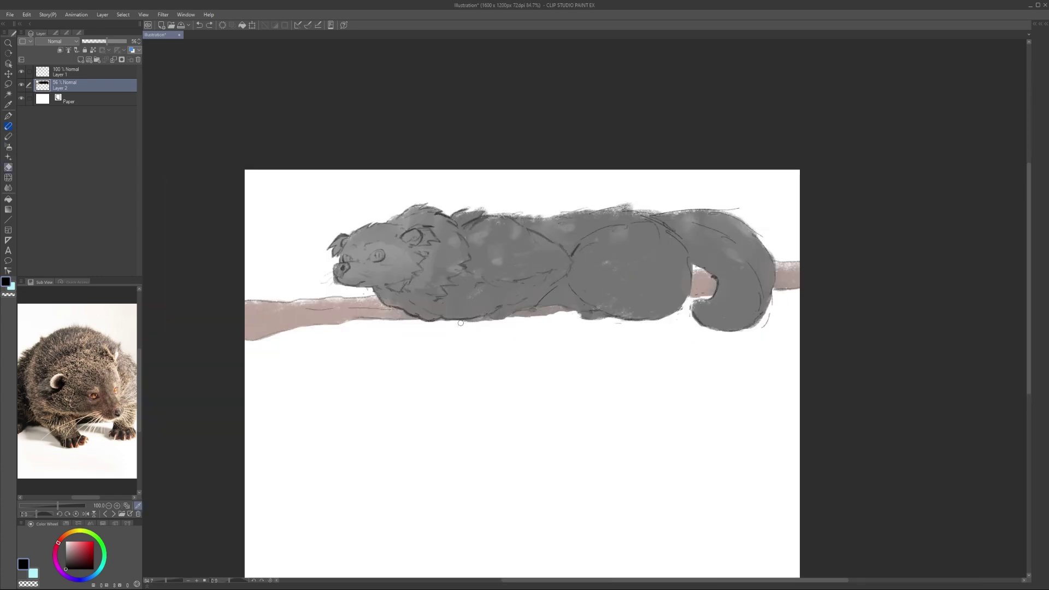
scroll(460, 323, "up", 3)
Step: Return to Layer 1 and darken the furry contour along the shoulder and back
key("alt+bracketright")
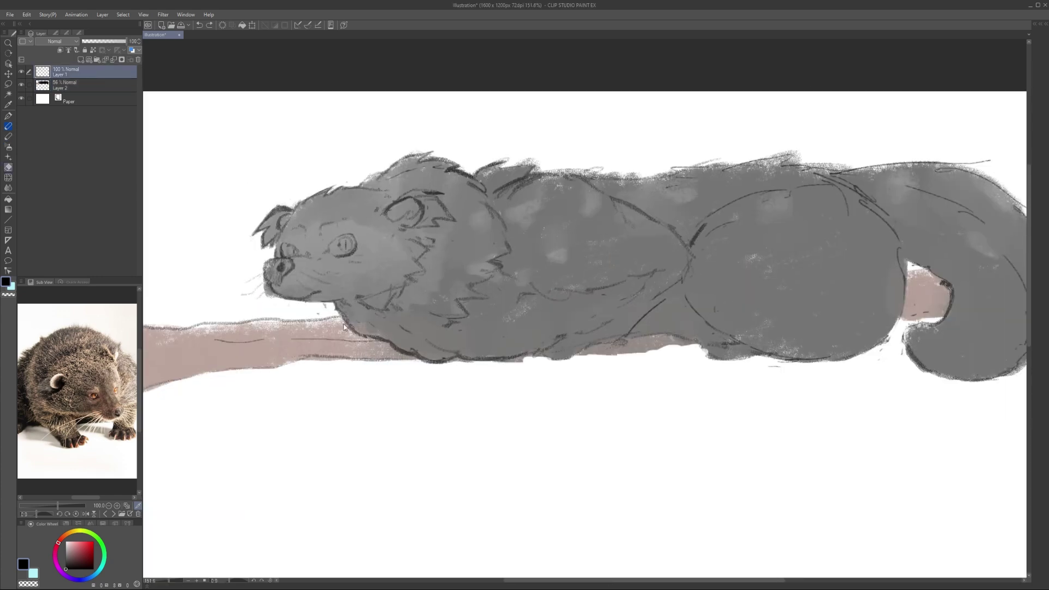
key("j")
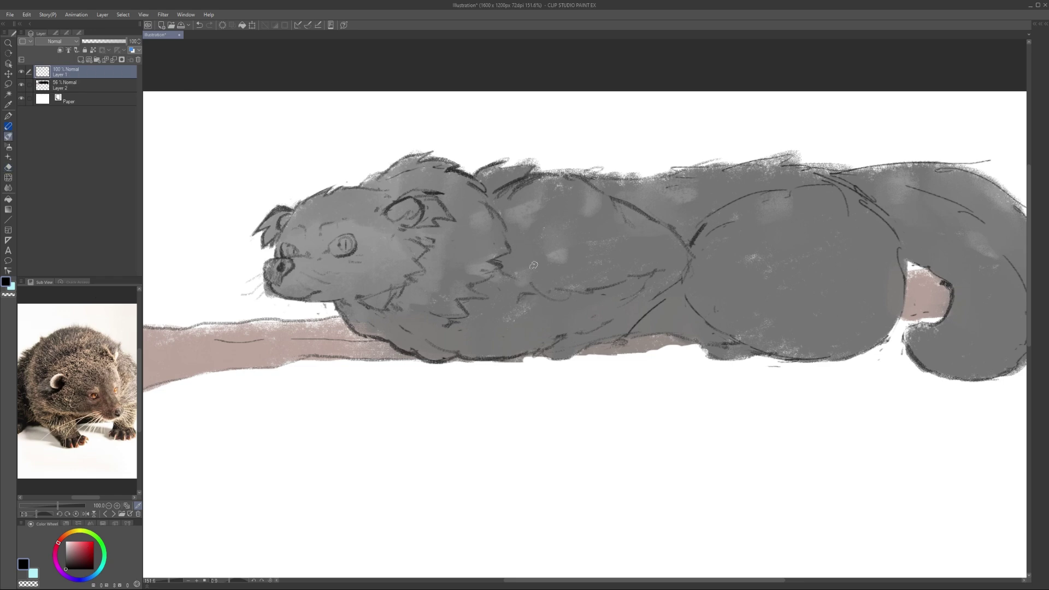
left_click_drag(533, 265, 513, 278)
Step: Add a layer below the sketch and paint both eyes with orange picked from the binturong illustration
key("ctrl+shift+n")
scroll(255, 222, "up", 4)
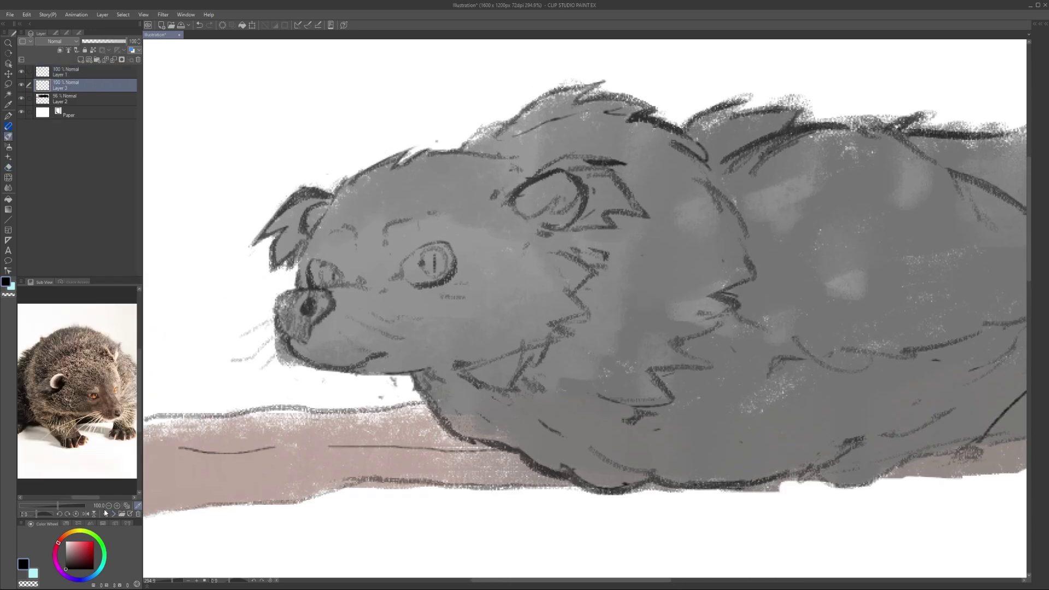
left_click(106, 512)
left_click(52, 387)
left_click_drag(421, 256, 442, 270)
left_click_drag(317, 268, 331, 279)
scroll(405, 273, "up", 1)
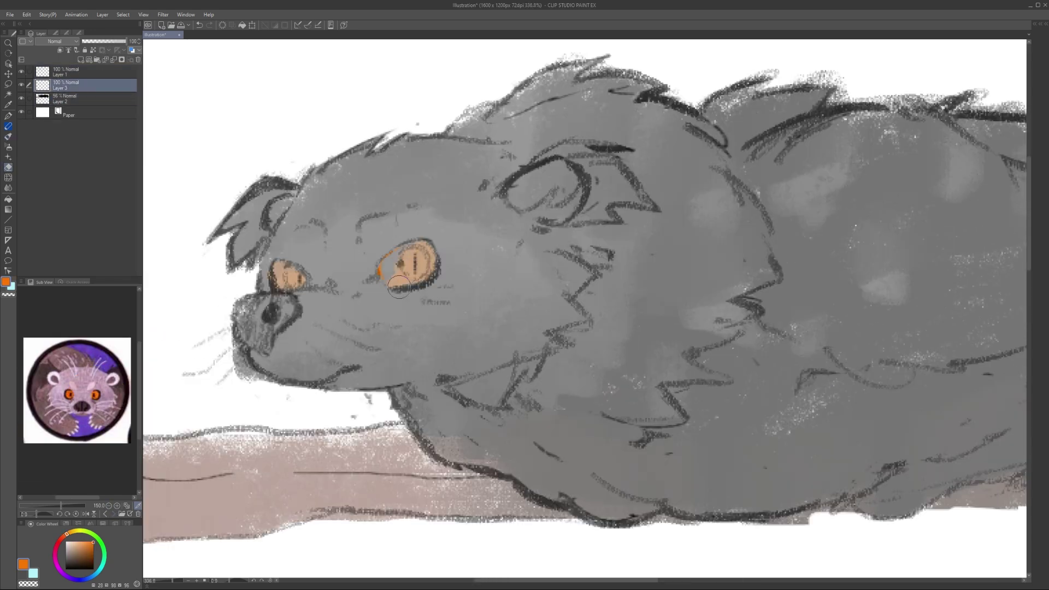
Step: Merge the orange eye colour layer down into Layer 2
key("ctrl+e")
scroll(312, 230, "down", 3)
scroll(312, 231, "up", 3)
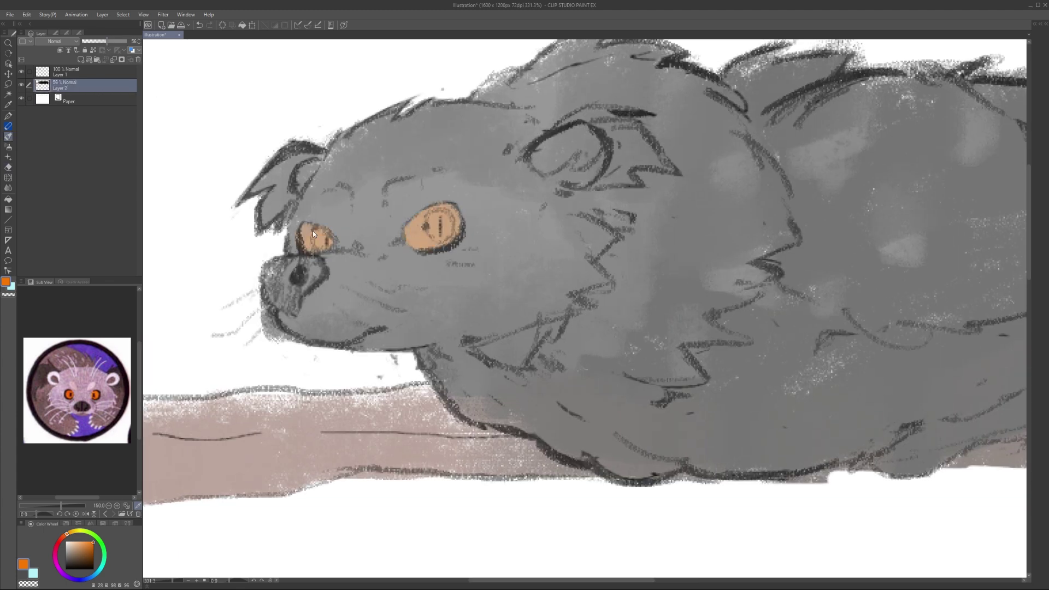
scroll(313, 231, "up", 2)
scroll(313, 231, "down", 5)
scroll(312, 230, "up", 4)
Step: Redraw the foreleg draped over the branch and the chest fur resting on it on Layer 1
left_click(87, 72)
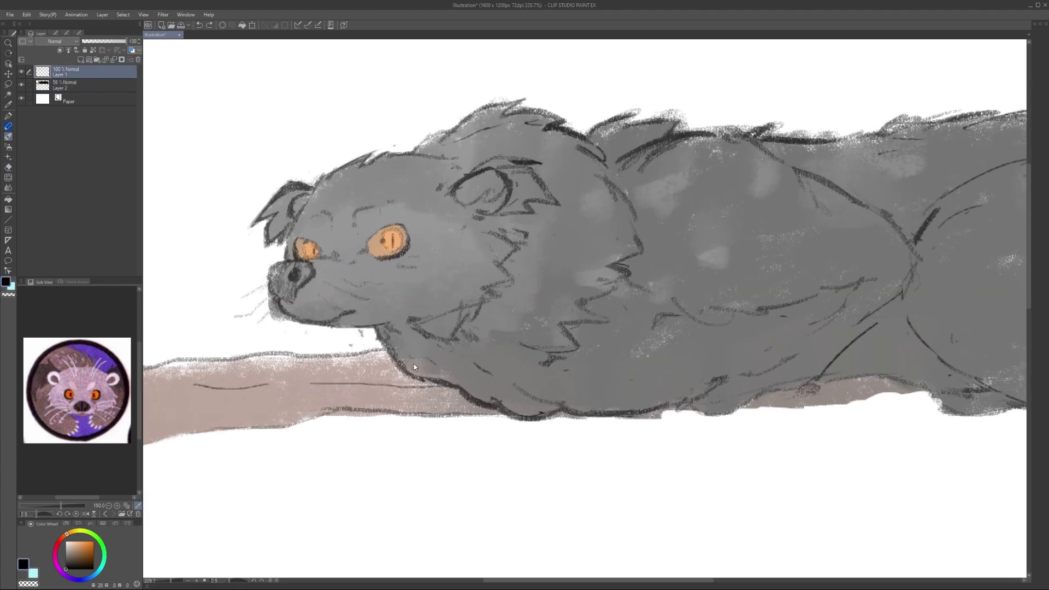
scroll(414, 363, "down", 1)
left_click_drag(414, 364, 415, 328)
scroll(534, 342, "down", 3)
scroll(439, 240, "up", 4)
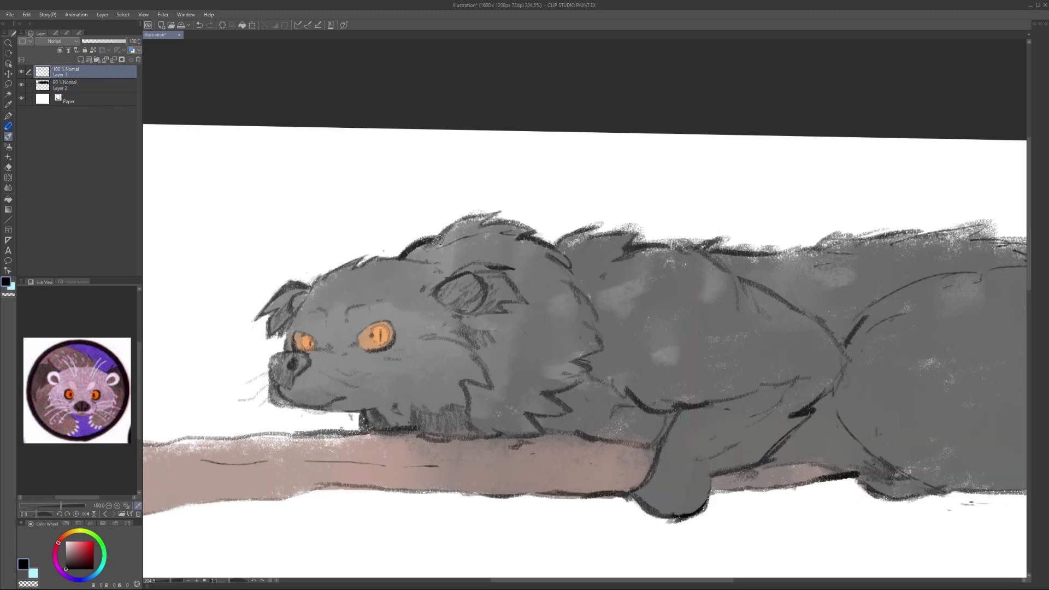
Step: Darken the outline of the head and redraw the ruff and shoulder contours with jagged fur tufts
left_click_drag(438, 240, 518, 216)
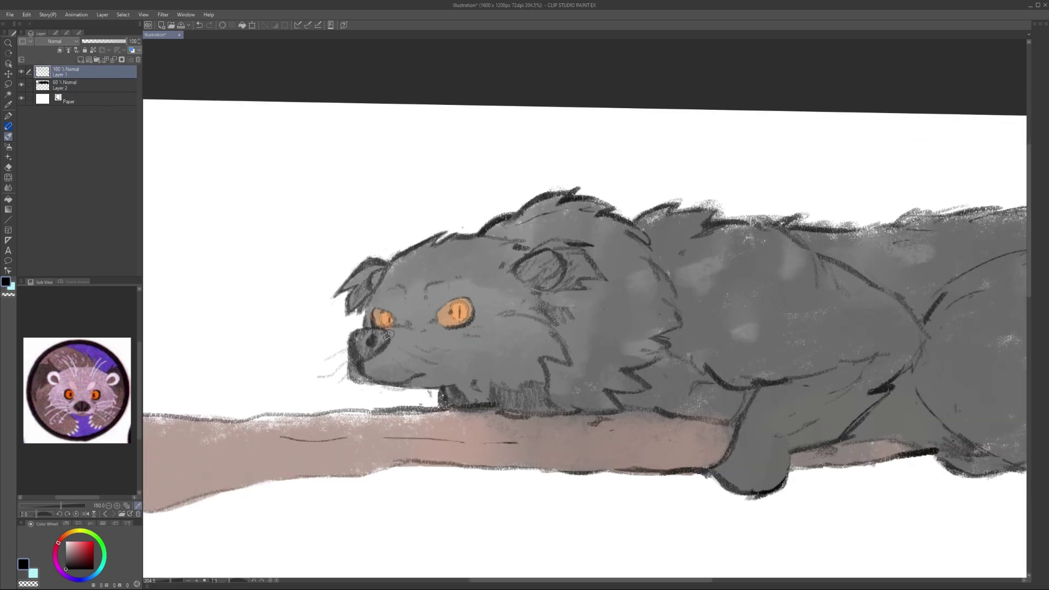
left_click_drag(546, 377, 354, 355)
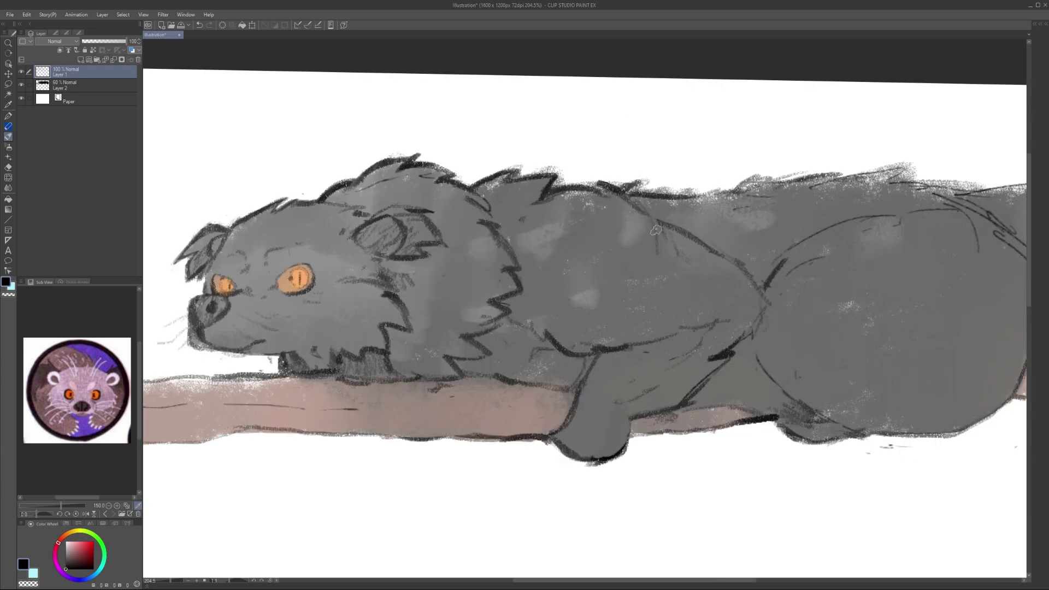
left_click_drag(626, 188, 585, 173)
left_click_drag(546, 372, 420, 357)
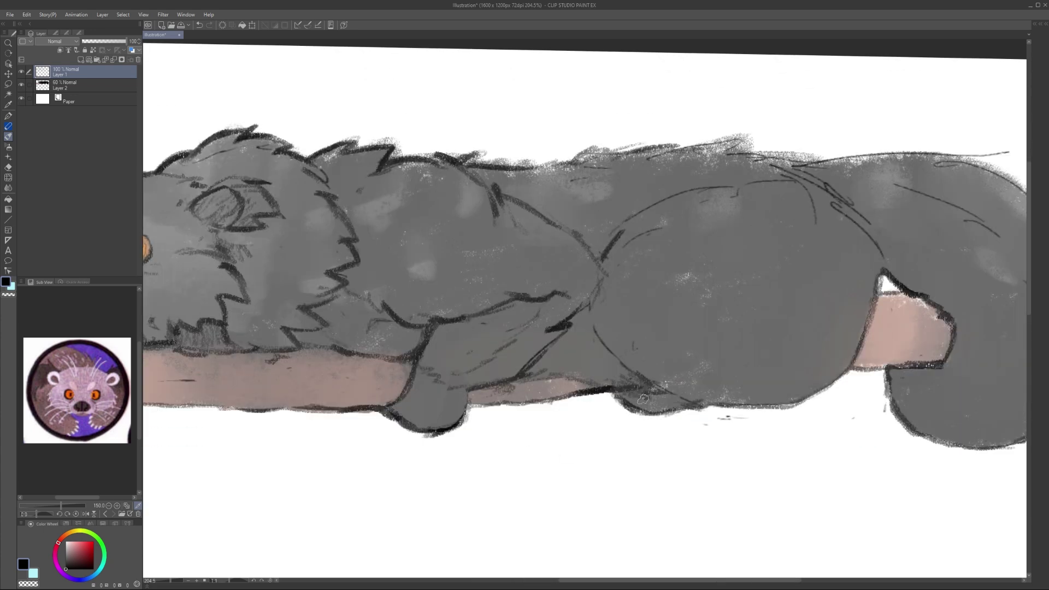
Step: Redraw the hind foot outline and add curved toe lines to the front and hind paws
key("e")
key("b")
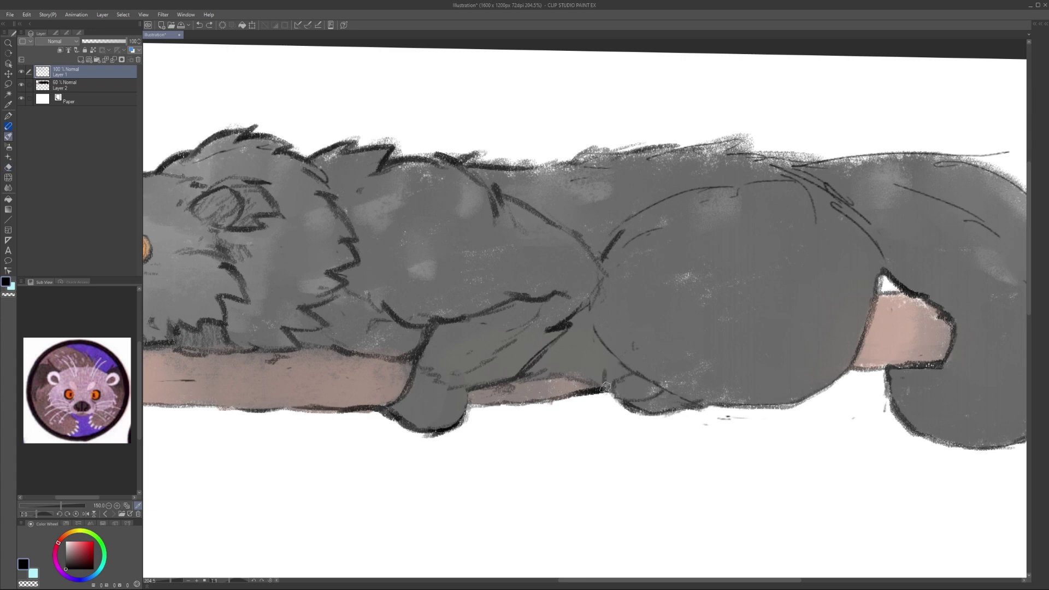
left_click_drag(607, 362, 611, 393)
left_click_drag(422, 387, 416, 422)
left_click_drag(447, 430, 451, 401)
scroll(545, 404, "up", 3)
scroll(709, 438, "down", 4)
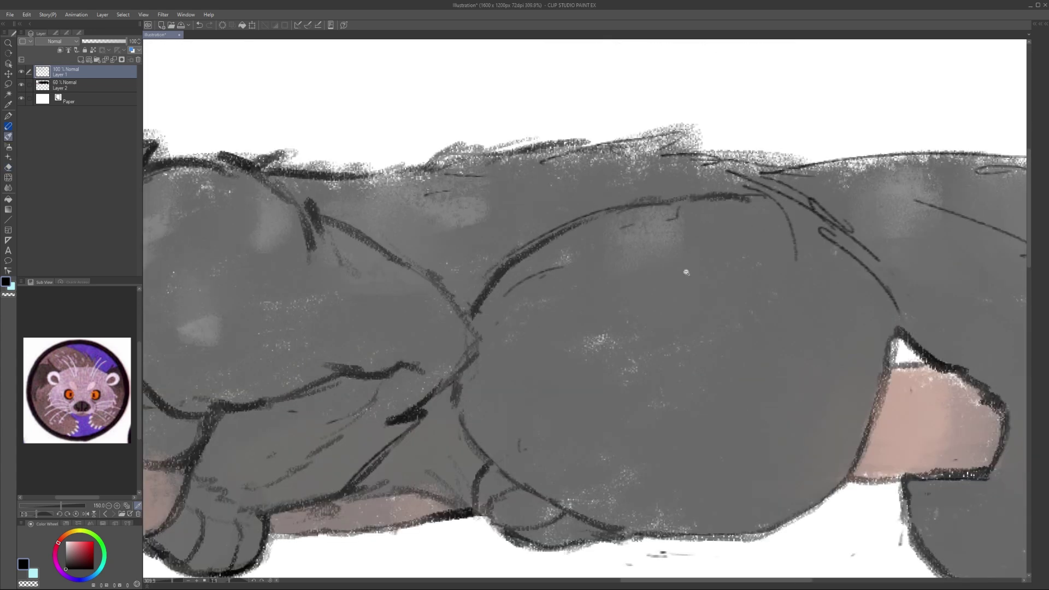
Step: Redraw the outline of the back with jagged fur tufts, darken the curled tail's contours and clean up the line between tail and thigh
left_click_drag(956, 245, 778, 261)
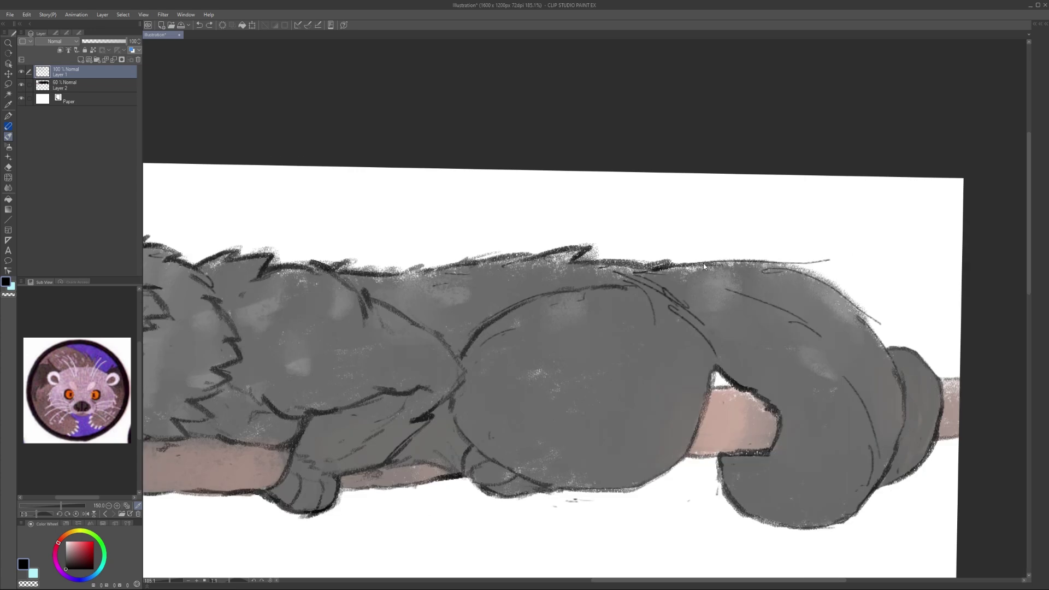
left_click_drag(703, 264, 737, 178)
left_click_drag(646, 239, 680, 221)
left_click_drag(699, 227, 726, 220)
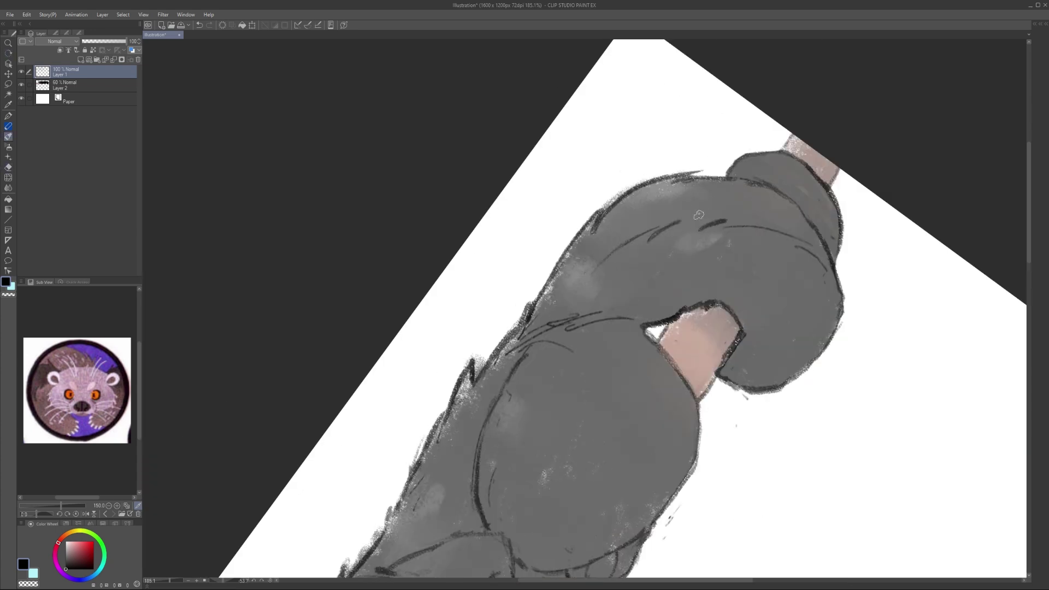
mouse_move(656, 326)
left_mouse_down()
mouse_move(571, 322)
mouse_move(517, 345)
left_mouse_up()
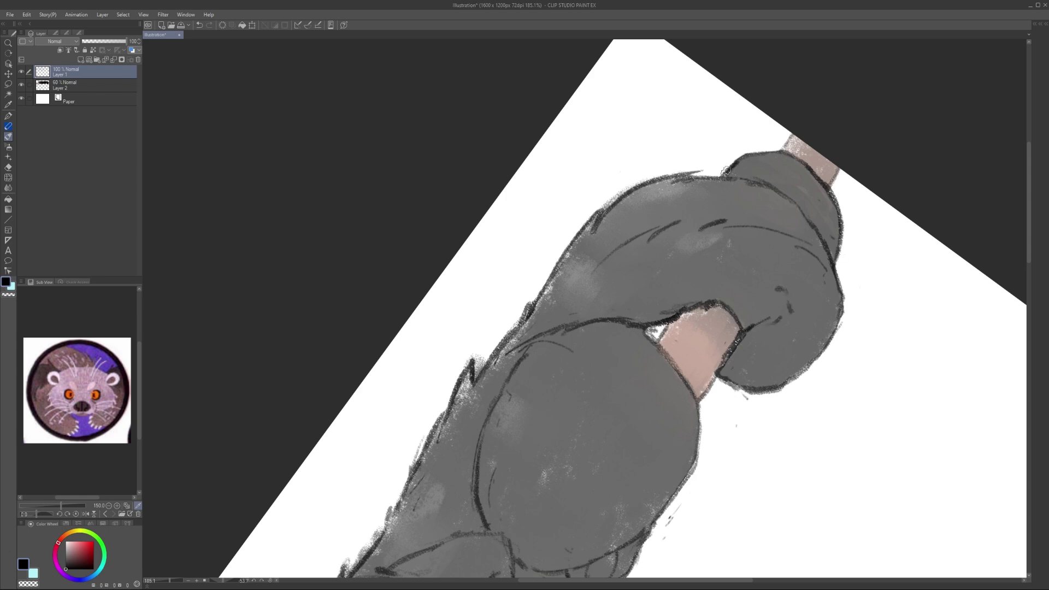
left_click_drag(726, 171, 404, 457)
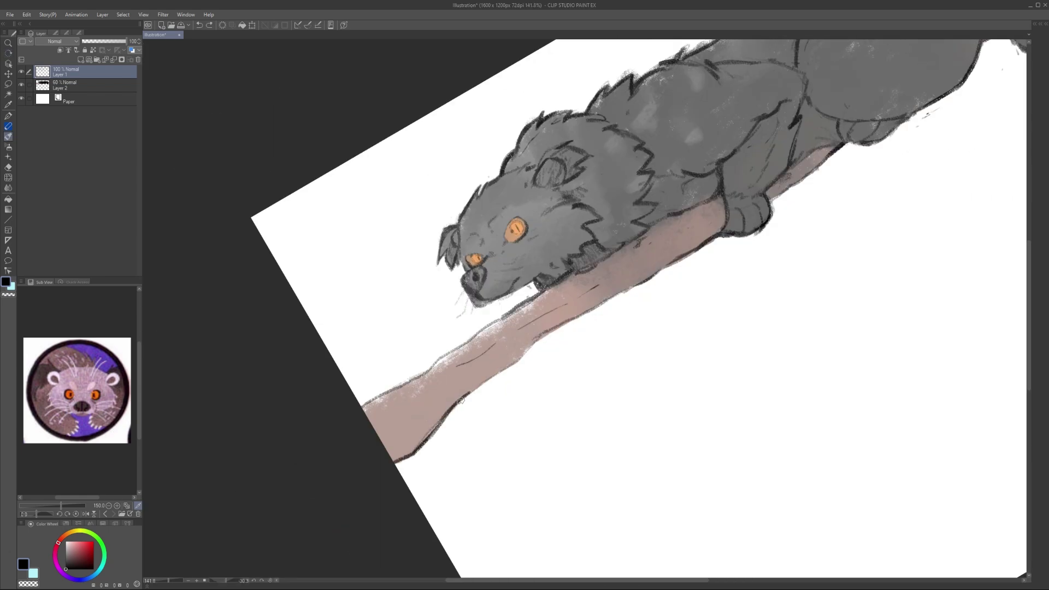
Step: Darken both edges of the branch and reinforce the contours of the haunch and back on Layer 1
left_click_drag(460, 400, 717, 238)
left_click_drag(363, 404, 464, 346)
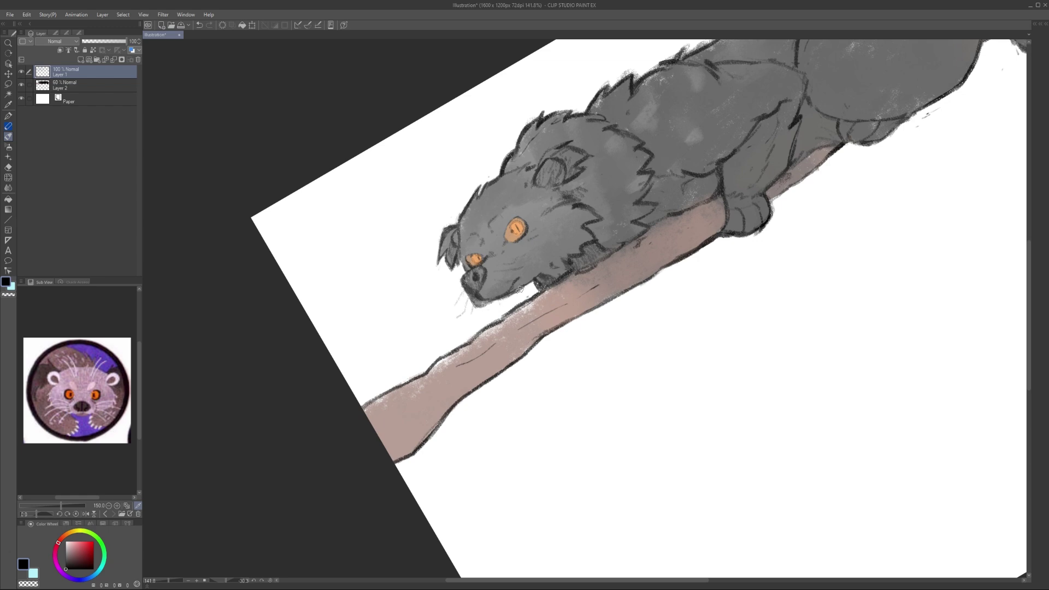
left_click_drag(526, 305, 687, 340)
left_click_drag(745, 323, 420, 388)
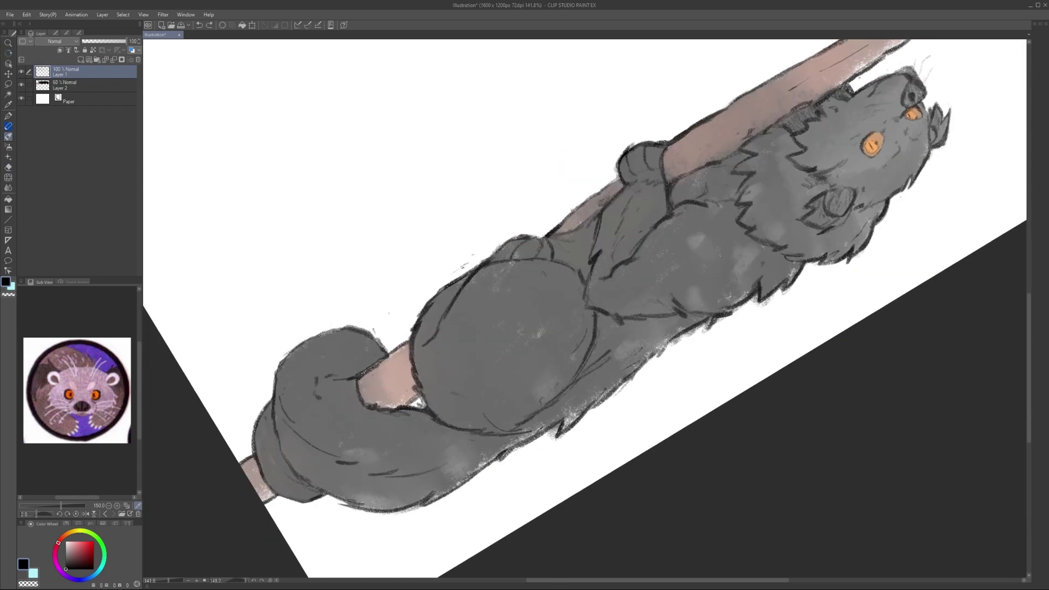
left_click_drag(710, 314, 754, 469)
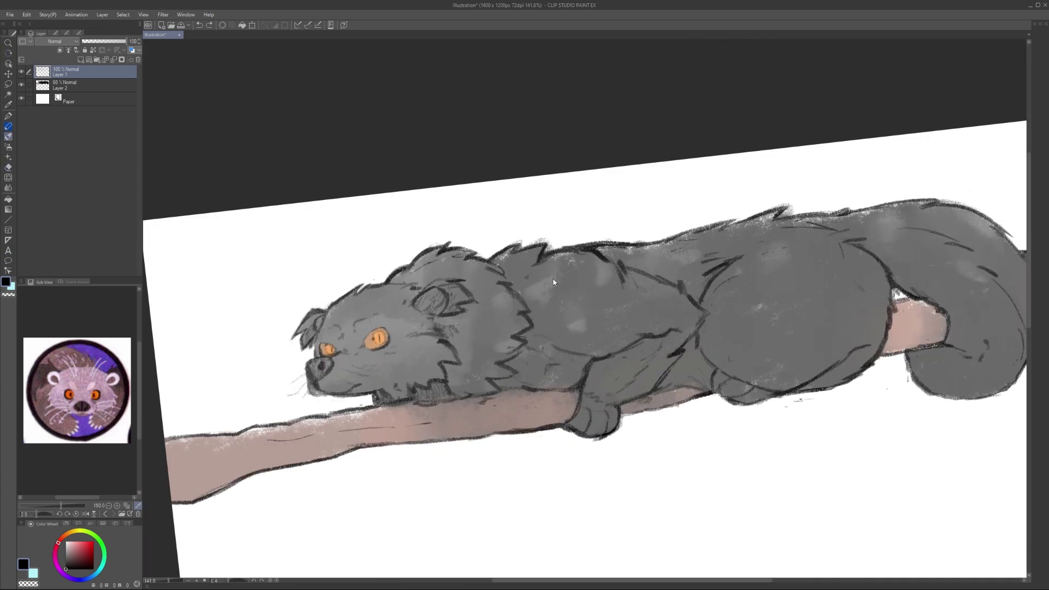
Step: Add jagged fur strokes across the shoulder and along the back above the haunch
mouse_move(553, 282)
left_mouse_down()
mouse_move(549, 340)
mouse_move(555, 302)
mouse_move(540, 298)
mouse_move(540, 261)
mouse_move(527, 369)
left_mouse_up()
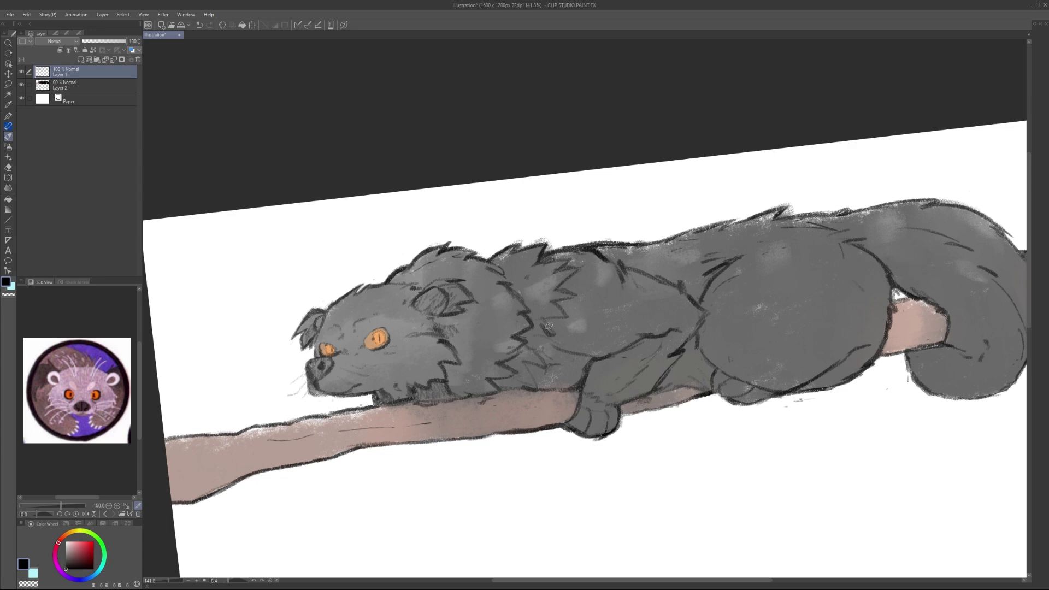
scroll(549, 327, "down", 4)
scroll(525, 297, "up", 2)
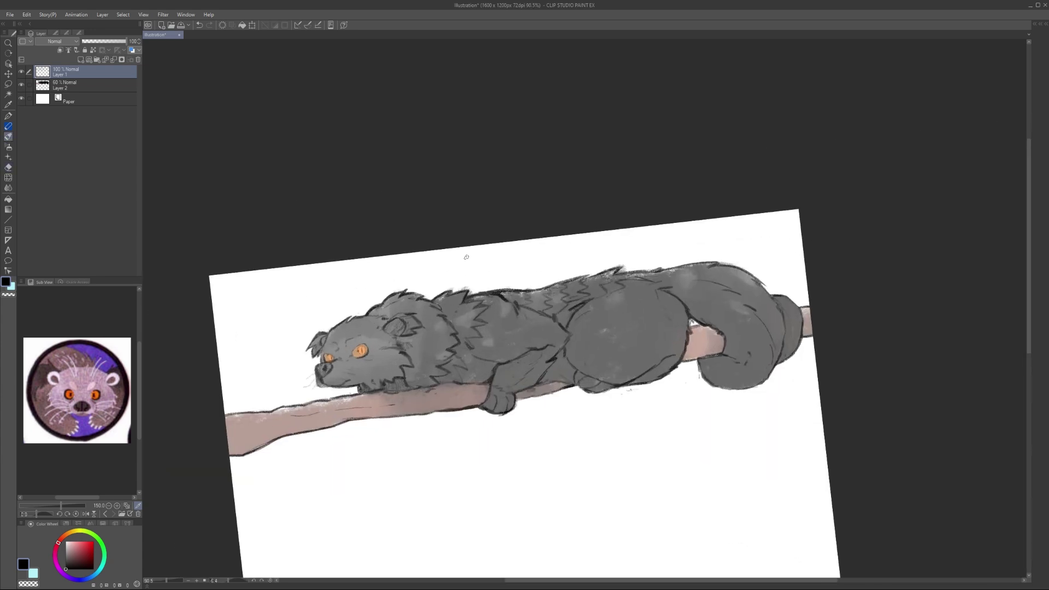
scroll(546, 353, "down", 2)
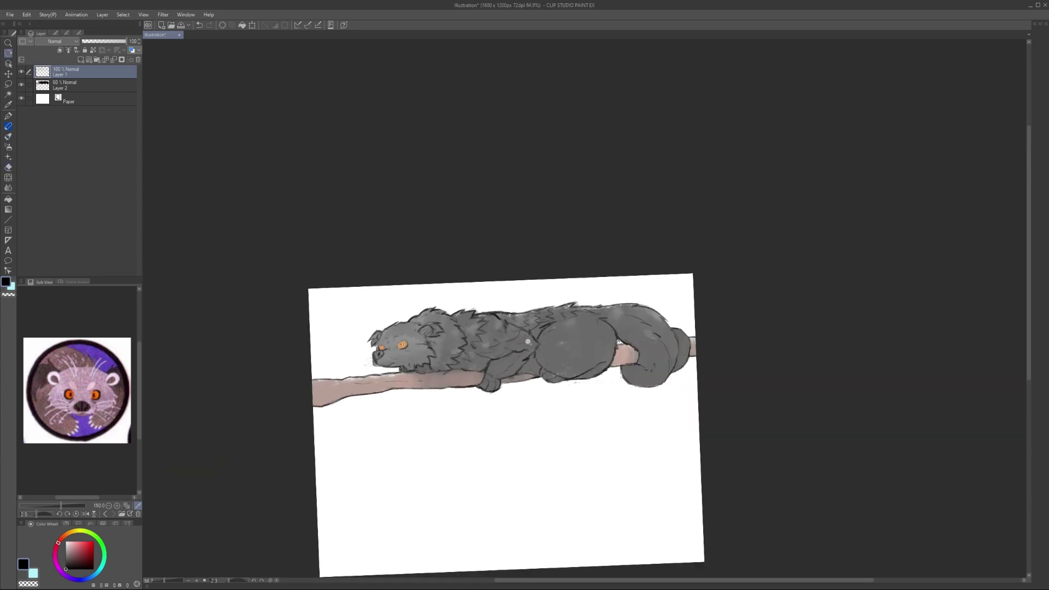
scroll(505, 375, "up", 4)
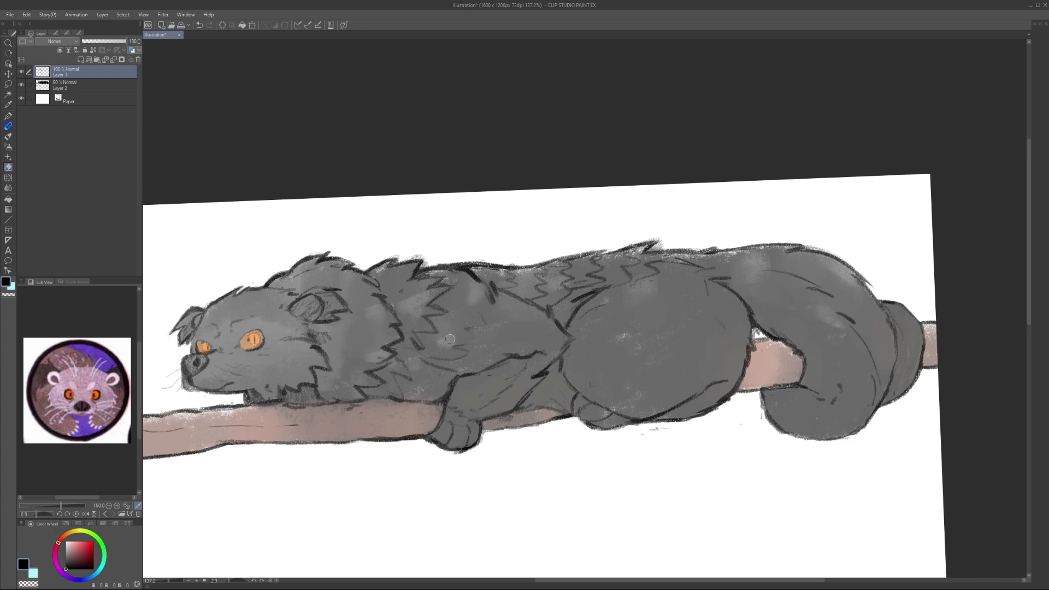
scroll(449, 339, "down", 2)
scroll(464, 383, "up", 1)
key("b")
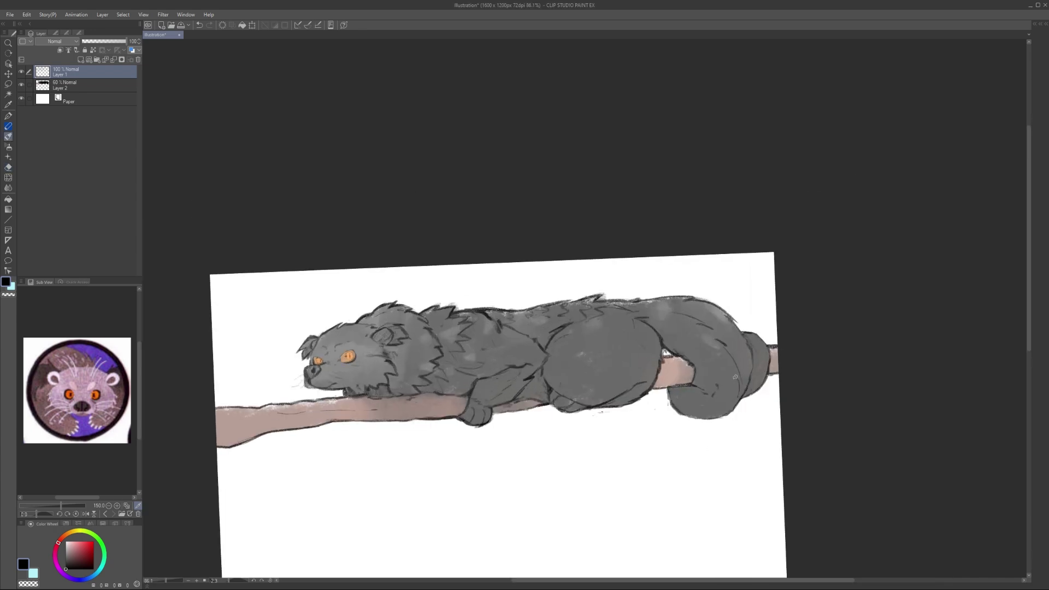
Step: Thicken the left end of the branch with its sampled brown on Layer 2 and clean up its upper edge on Layer 1
mouse_move(735, 377)
left_mouse_down()
mouse_move(839, 337)
mouse_move(881, 339)
left_mouse_up()
left_click(393, 376, "alt")
left_click(66, 85)
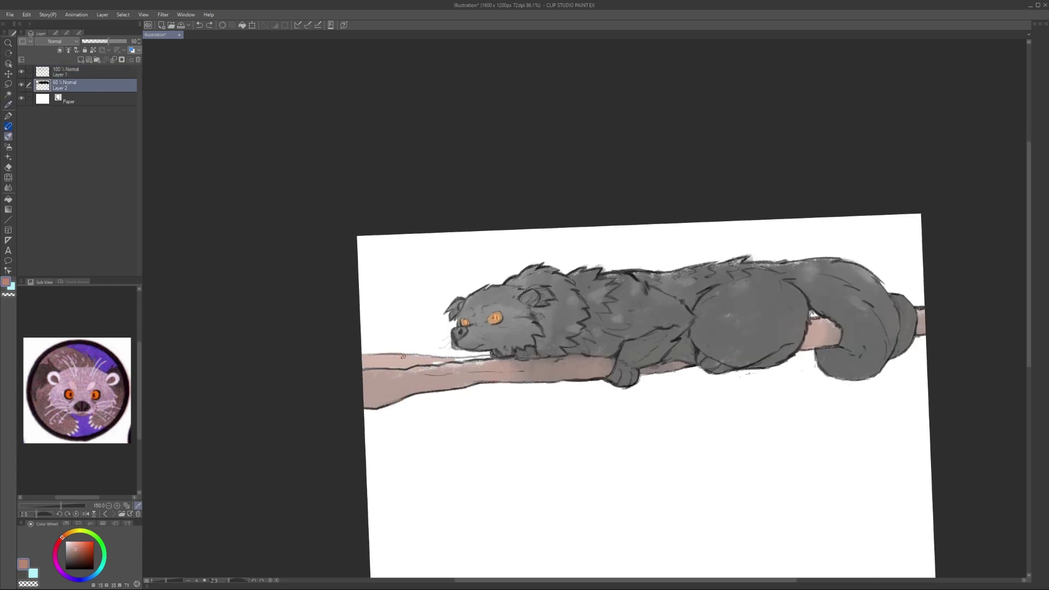
scroll(403, 357, "down", 2)
scroll(398, 371, "up", 3)
scroll(426, 377, "down", 4)
scroll(395, 354, "up", 1)
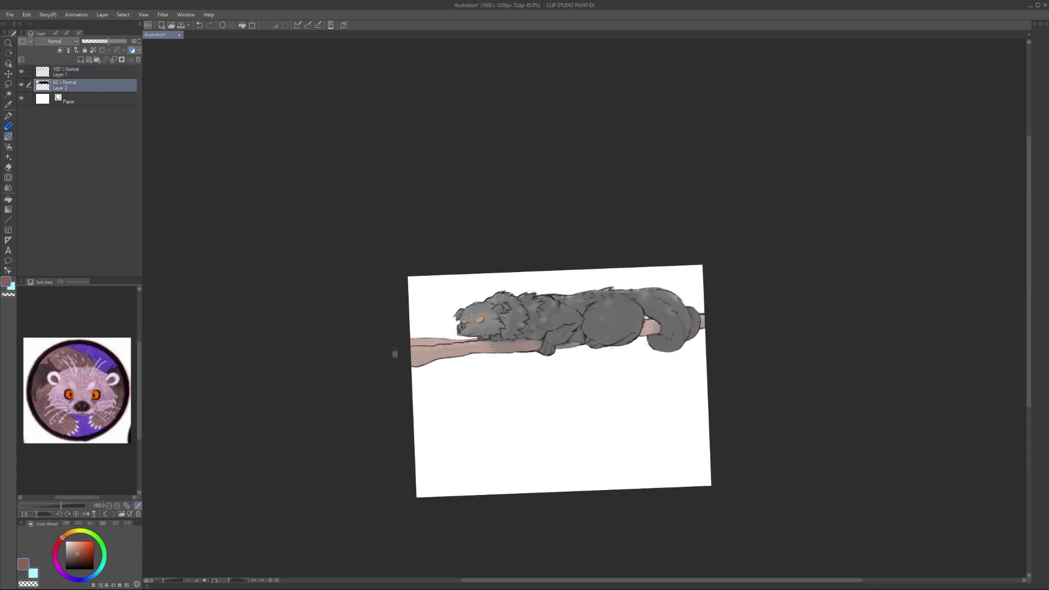
scroll(395, 354, "up", 3)
key("m")
mouse_move(382, 355)
left_mouse_down()
mouse_move(491, 393)
mouse_move(386, 364)
mouse_move(528, 367)
left_mouse_up()
left_click(66, 72)
key("e")
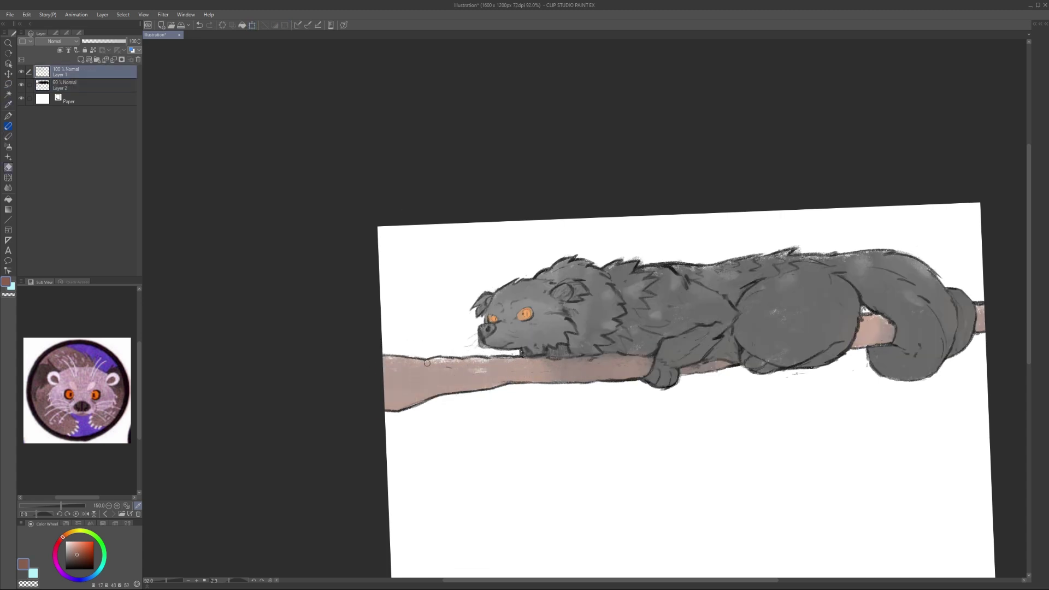
Step: Add short black fur strokes to the face, belly and haunch of the binturong
mouse_move(525, 288)
left_mouse_down()
mouse_move(503, 295)
mouse_move(493, 322)
mouse_move(429, 333)
left_mouse_up()
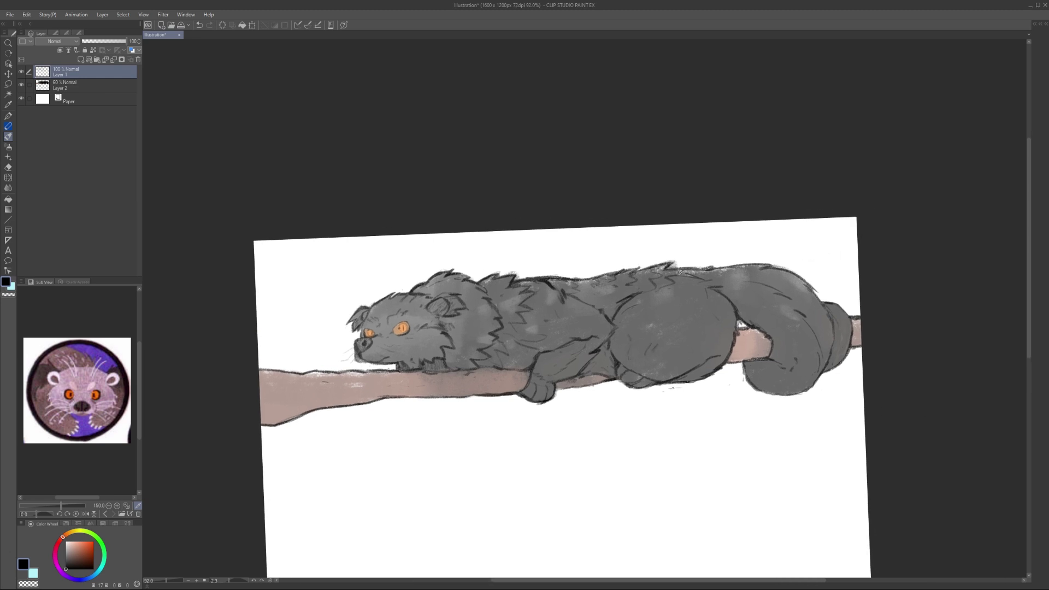
key("alt+bracketleft")
key("e")
key("alt+bracketright")
key("e")
left_click_drag(732, 321, 640, 356)
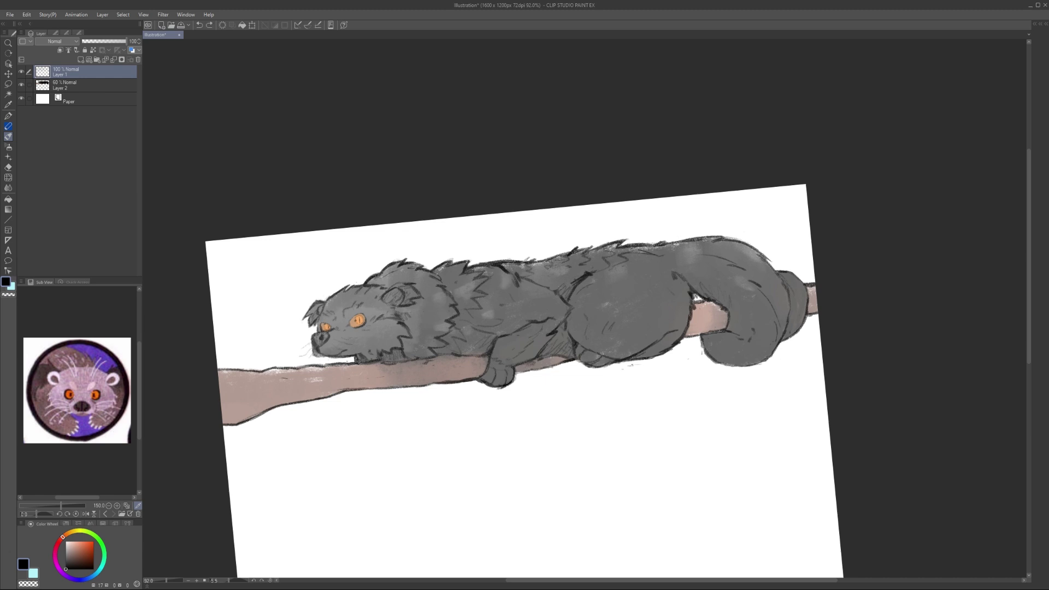
Step: Draw the toes of the far front and hind paws hanging below the branch and fill them with grey on Layer 2
scroll(786, 288, "up", 3)
scroll(601, 295, "down", 4)
mouse_move(470, 299)
left_mouse_down()
mouse_move(501, 310)
mouse_move(543, 285)
mouse_move(527, 290)
left_mouse_up()
scroll(491, 295, "up", 6)
scroll(556, 270, "down", 8)
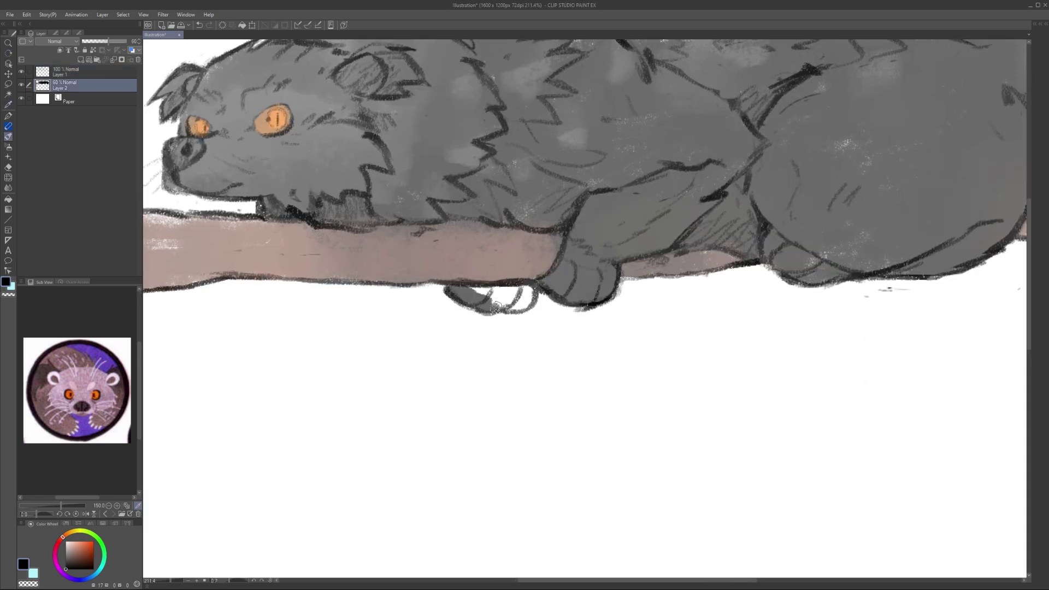
scroll(586, 330, "up", 7)
left_click(586, 330, "ctrl+shift")
left_click_drag(549, 328, 606, 338)
scroll(585, 333, "down", 6)
scroll(539, 367, "up", 5)
left_click_drag(426, 110, 620, 116)
scroll(620, 115, "down", 2)
left_click_drag(390, 143, 575, 125)
scroll(546, 131, "down", 2)
left_click(547, 131, "ctrl+shift")
left_click_drag(546, 273, 465, 388)
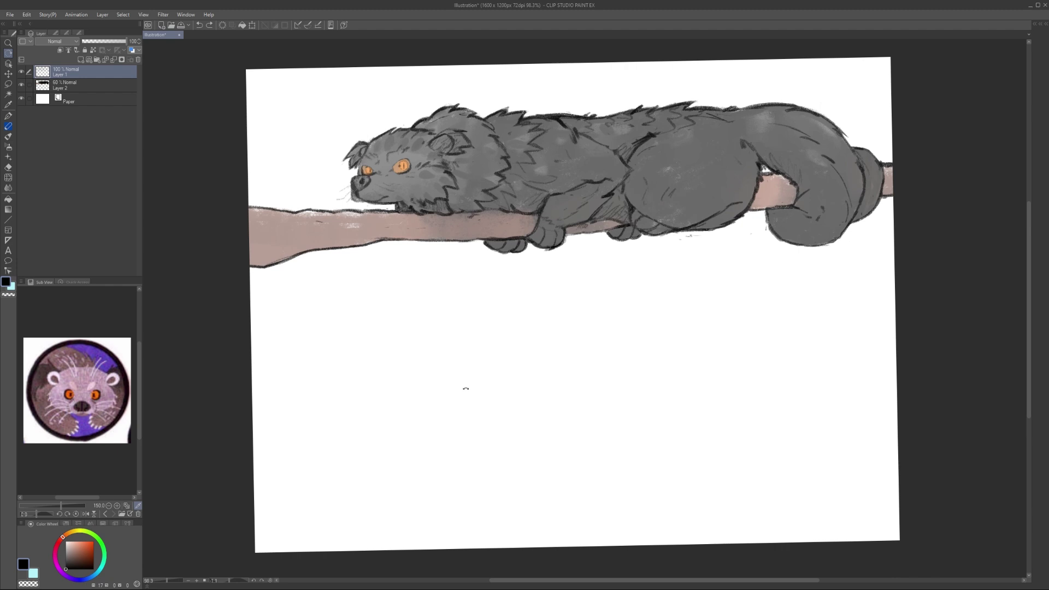
Step: Outline a wavy tree trunk behind the branch's left end, flaring into roots at the bottom of the canvas
mouse_move(251, 268)
left_mouse_down()
mouse_move(350, 529)
mouse_move(467, 548)
left_mouse_up()
key("ctrl+z")
left_click_drag(275, 70, 274, 208)
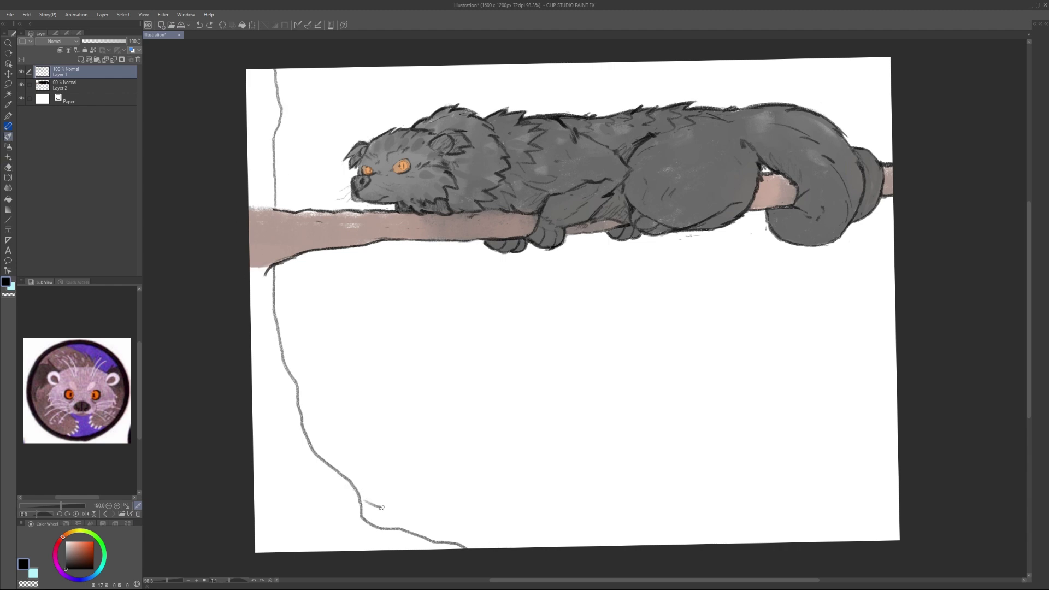
left_click_drag(381, 507, 491, 549)
key("ctrl+z")
left_click_drag(363, 501, 508, 546)
scroll(385, 333, "up", 1)
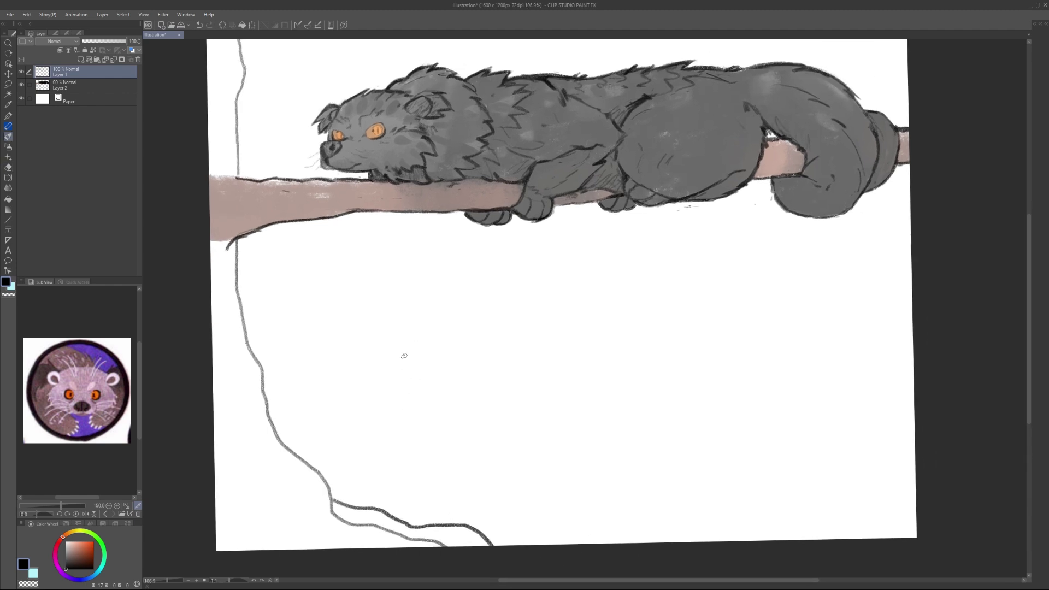
Step: Sketch the round ears, nose, muzzle and mouth of a large front-facing binturong head below the branch on Layer 2
left_click_drag(404, 356, 345, 367)
key("alt+bracketleft")
left_click(113, 513)
left_click_drag(441, 417, 560, 379)
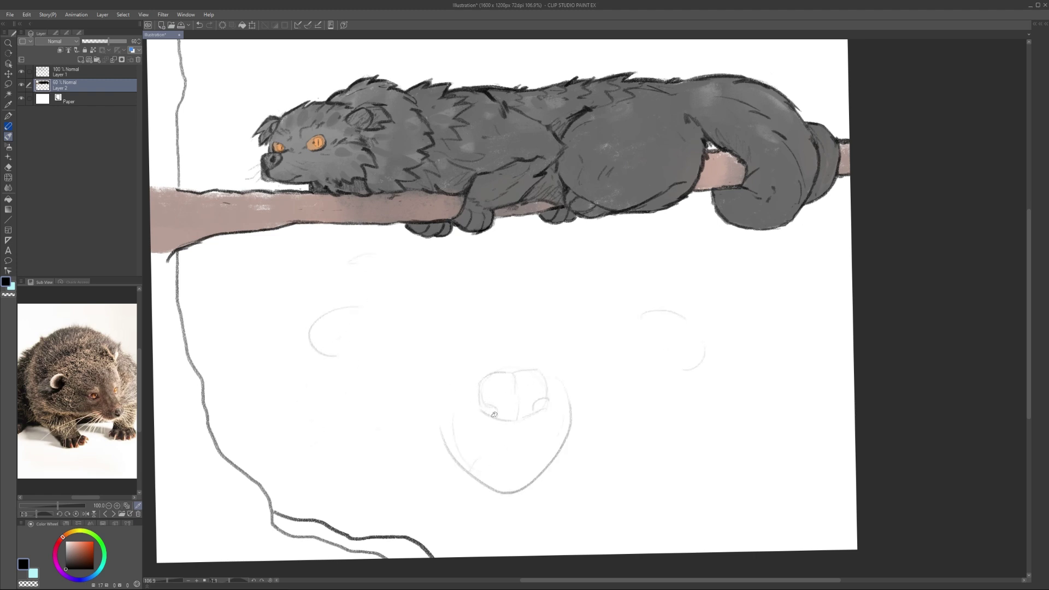
key("e")
left_click_drag(474, 480, 545, 466)
Step: Browse the Drawing folder for more reference images and show the close-up binturong face photo as reference
left_click(113, 513)
left_click(122, 514)
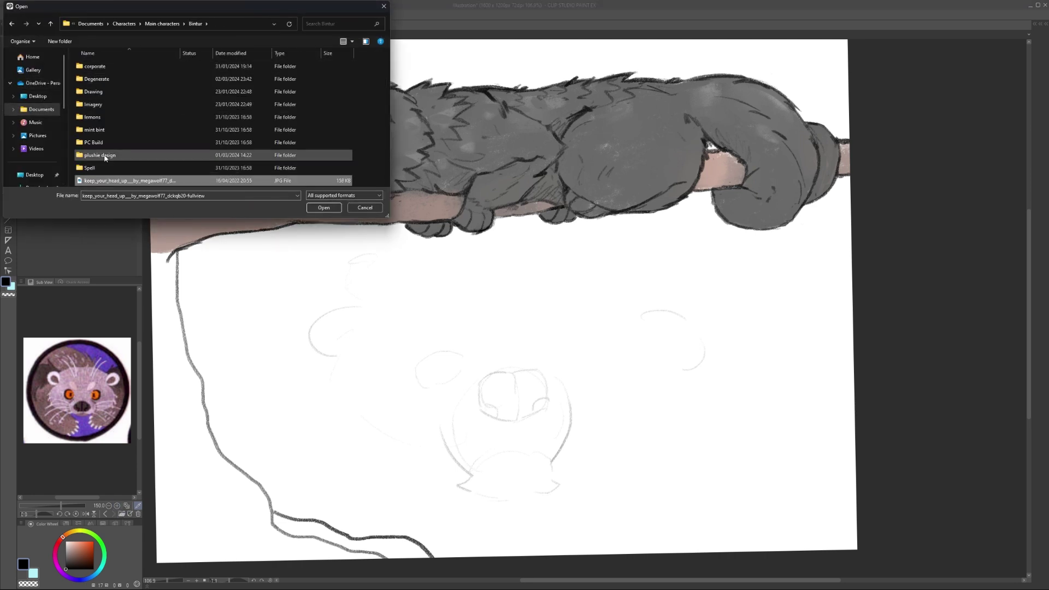
double_click(92, 92)
double_click(105, 112)
left_click(113, 514)
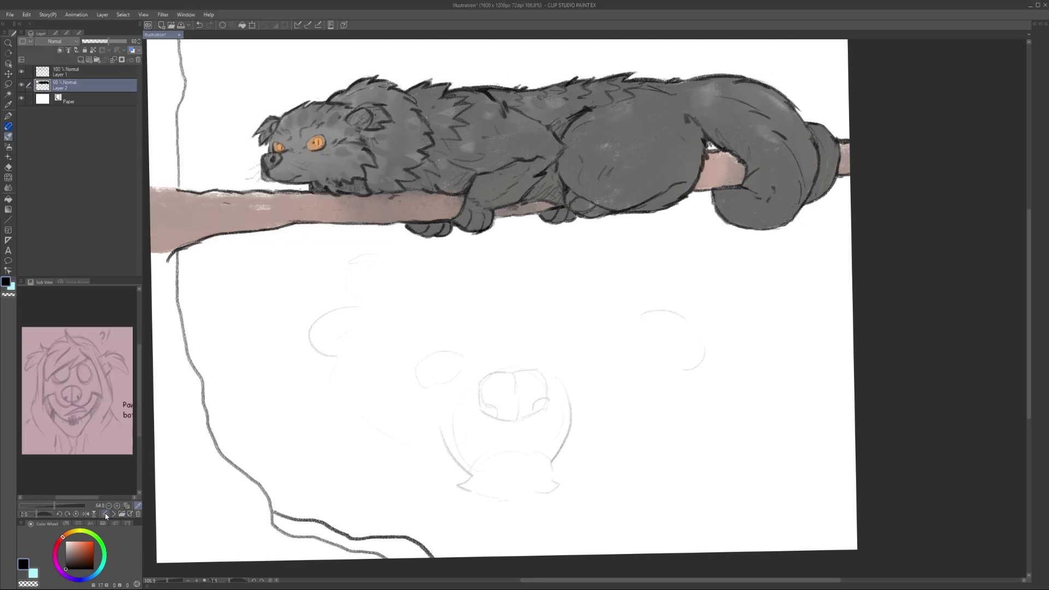
left_click(104, 513)
left_click(117, 506)
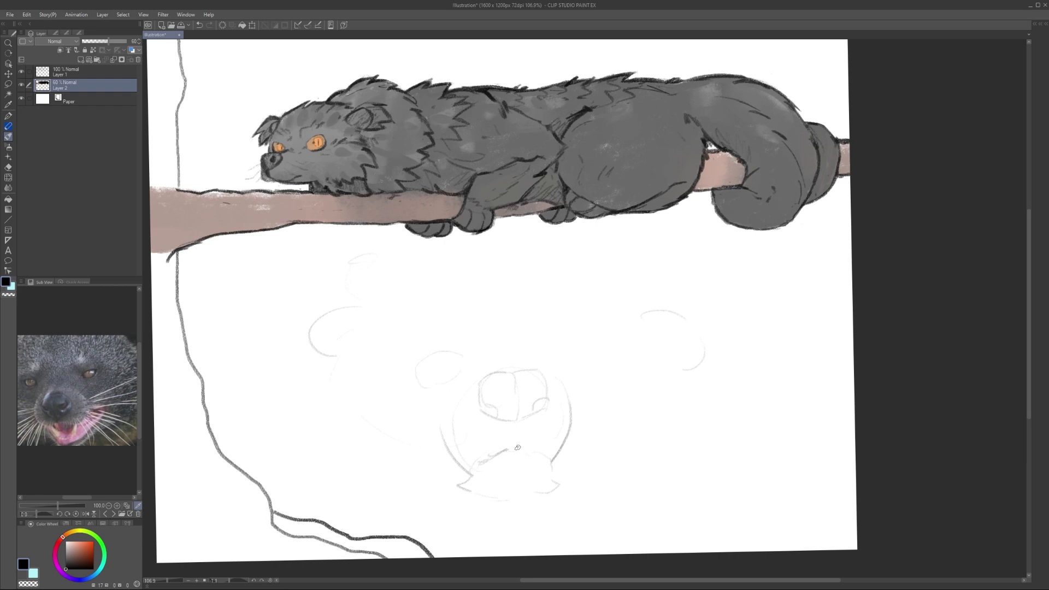
Step: Sketch the eyes, fanged open mouth, cheek fur, tufted ears and top of the front-facing head
left_click_drag(561, 393, 570, 419)
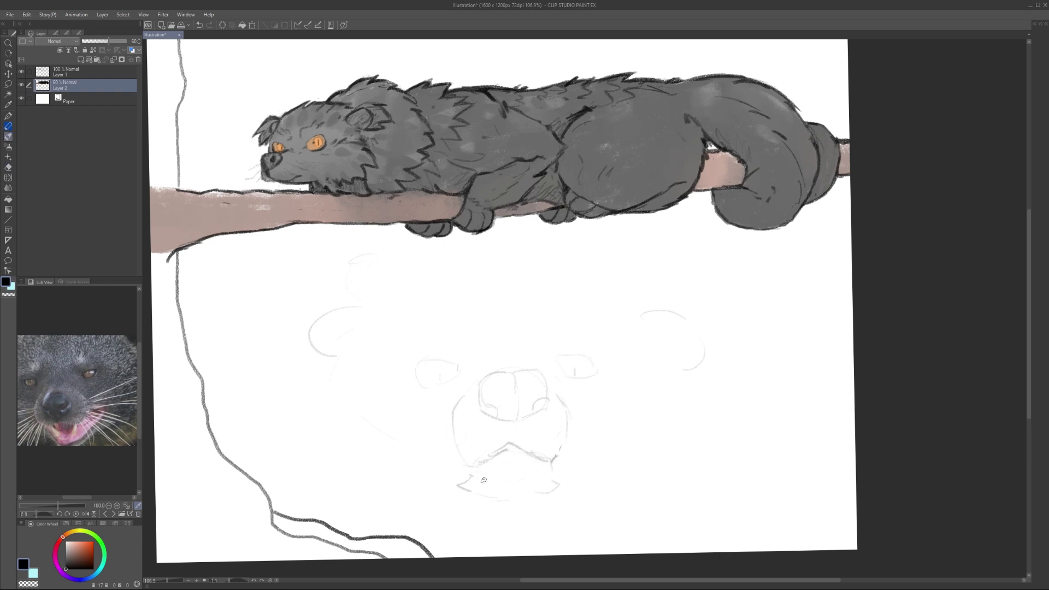
left_click_drag(82, 388, 49, 386)
left_click_drag(650, 378, 699, 453)
left_click_drag(686, 489, 676, 520)
left_click_drag(306, 318, 274, 356)
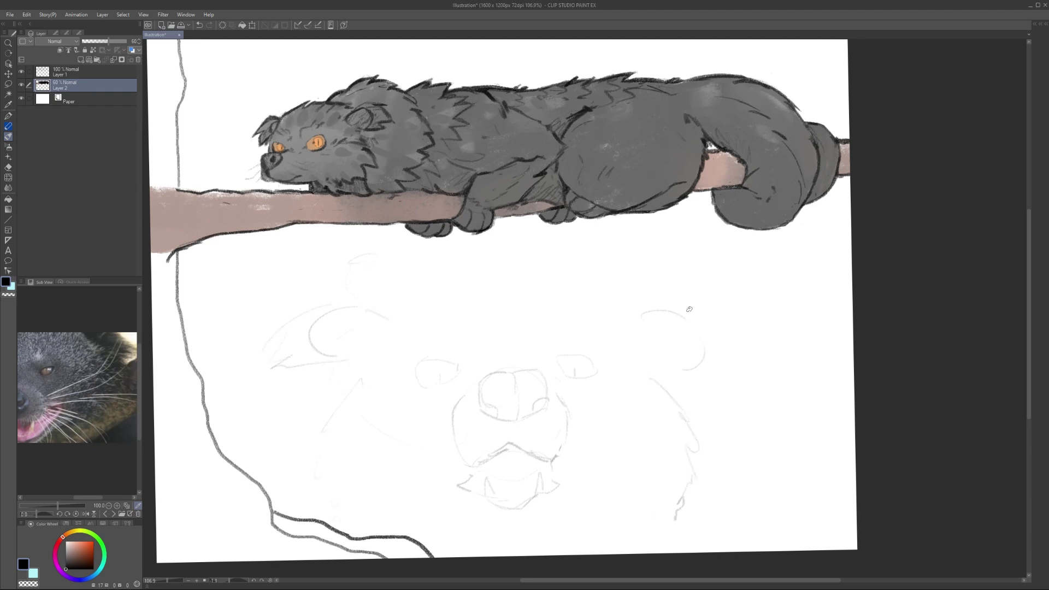
left_click_drag(690, 313, 755, 362)
left_click(113, 513)
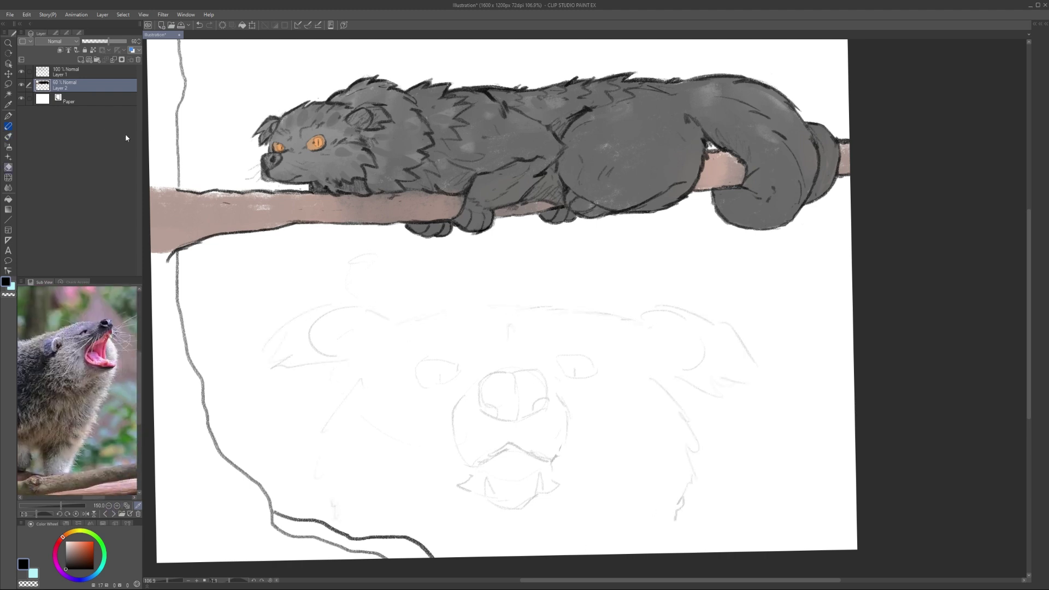
Step: Transfer the front-facing head sketch from Layer 2 onto Layer 1
key("m")
key("ctrl+c")
key("ctrl+v")
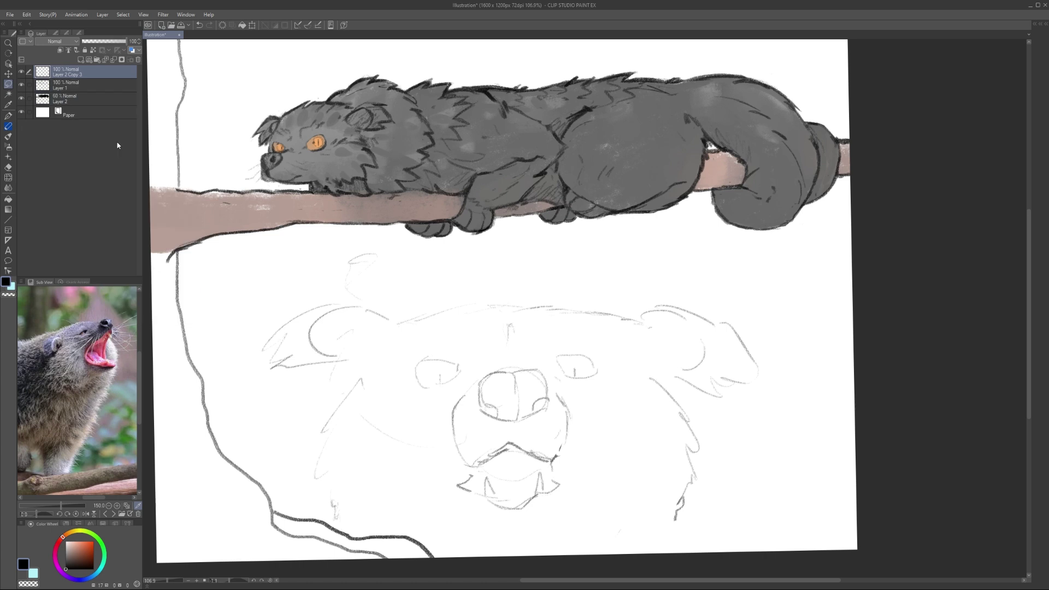
key("ctrl+z")
key("b")
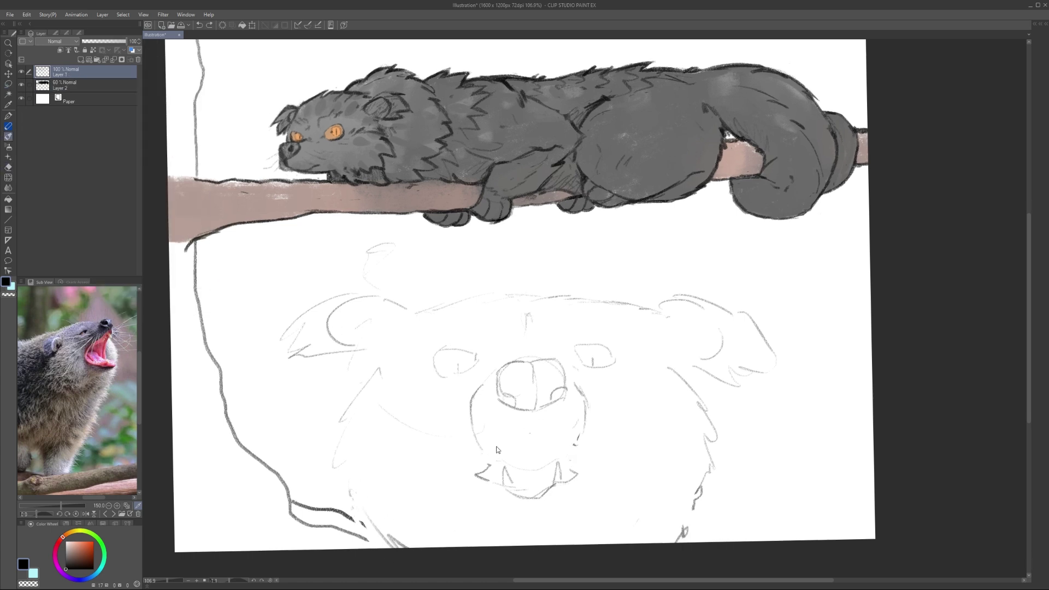
Step: Redraw the upper lip with the jaw closer to the nose and move both ears lower on the head
mouse_move(519, 361)
left_mouse_down()
mouse_move(469, 445)
mouse_move(483, 460)
left_mouse_up()
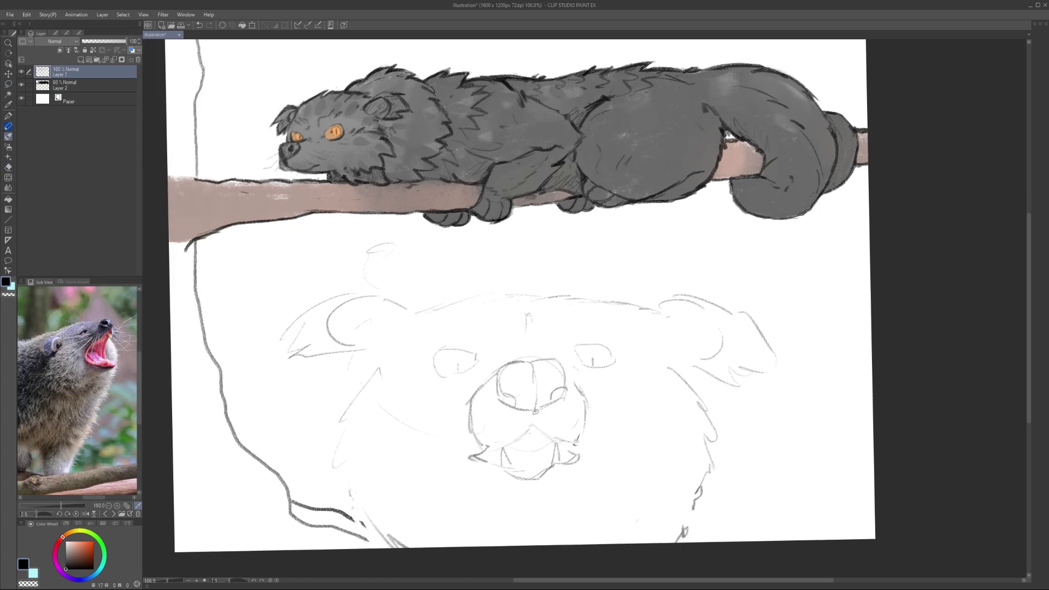
key("ctrl+t")
left_click_drag(601, 290, 624, 310)
key("Return")
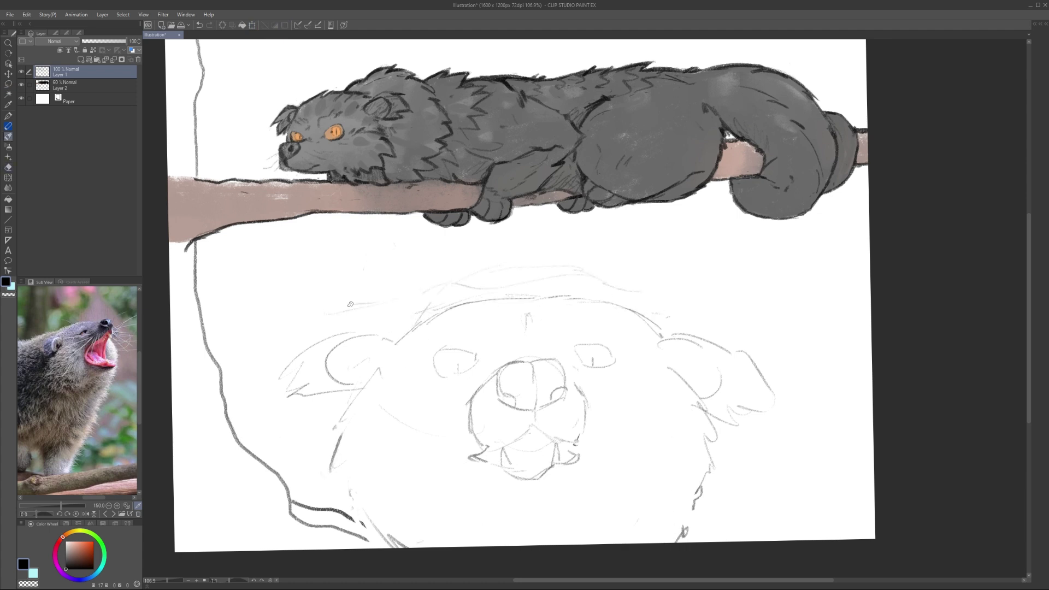
Step: Sketch a long tail curving from behind the head and wrapping around the branch, and raise the top contour of the head
left_click_drag(351, 304, 209, 234)
left_click_drag(214, 160, 236, 238)
left_click_drag(198, 294, 298, 356)
left_click_drag(655, 315, 582, 273)
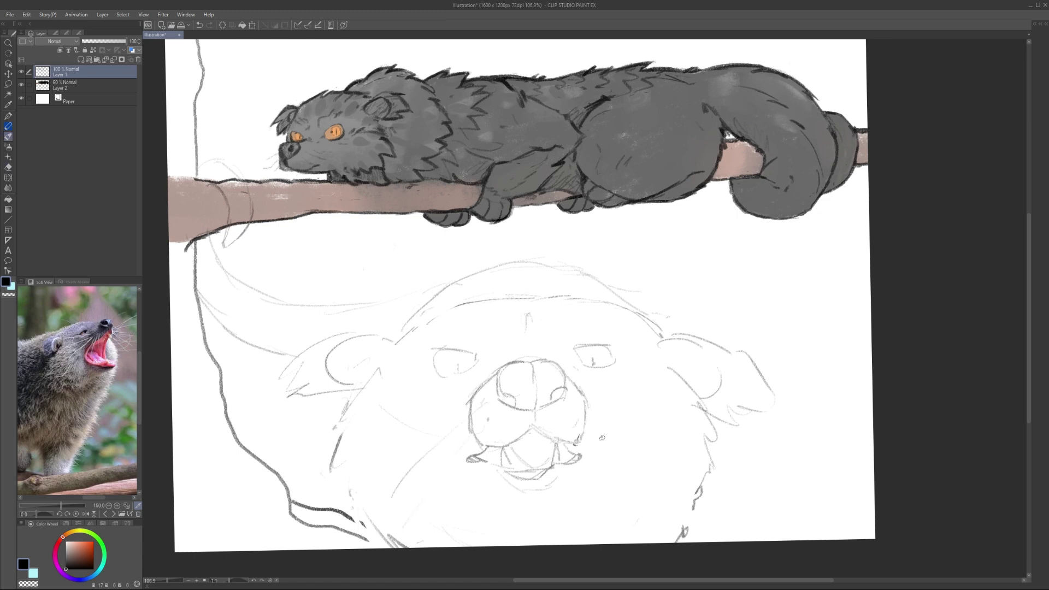
Step: Sketch long whisker lines from the muzzle and rough fur along the chin and lower cheek
left_click_drag(564, 422, 679, 509)
left_click_drag(470, 534, 647, 528)
left_click_drag(699, 492, 657, 535)
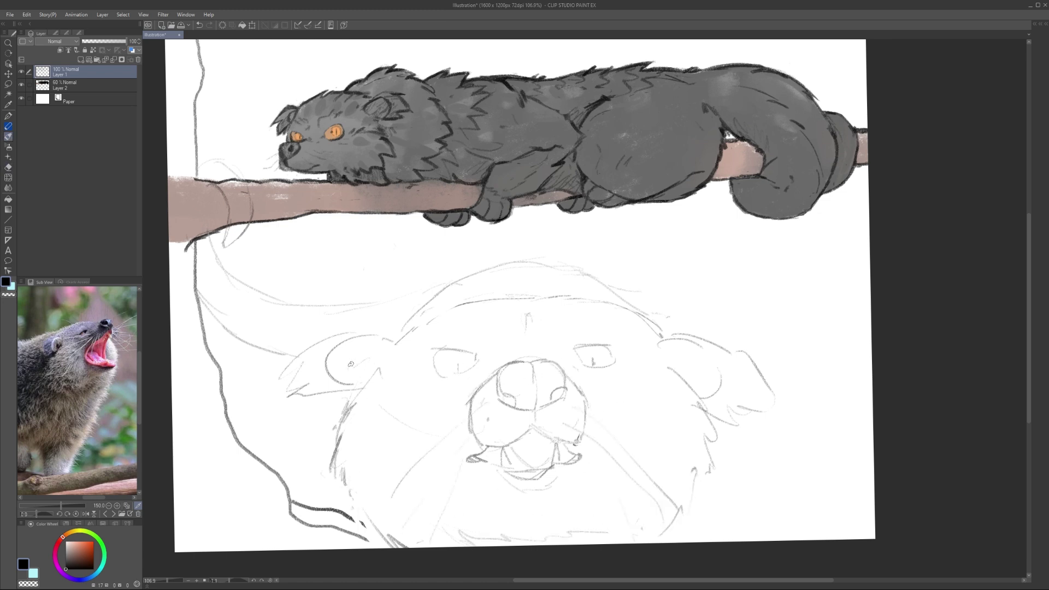
Step: Redraw both ears of the large head with jagged fur tufts and darker inner edges
mouse_move(351, 363)
left_mouse_down()
mouse_move(371, 359)
mouse_move(317, 377)
mouse_move(347, 344)
mouse_move(383, 334)
left_mouse_up()
mouse_move(368, 377)
left_mouse_down()
mouse_move(401, 364)
mouse_move(367, 349)
left_mouse_up()
key("e")
left_click_drag(597, 349, 565, 342)
mouse_move(705, 333)
left_mouse_down()
mouse_move(693, 382)
mouse_move(667, 361)
left_mouse_up()
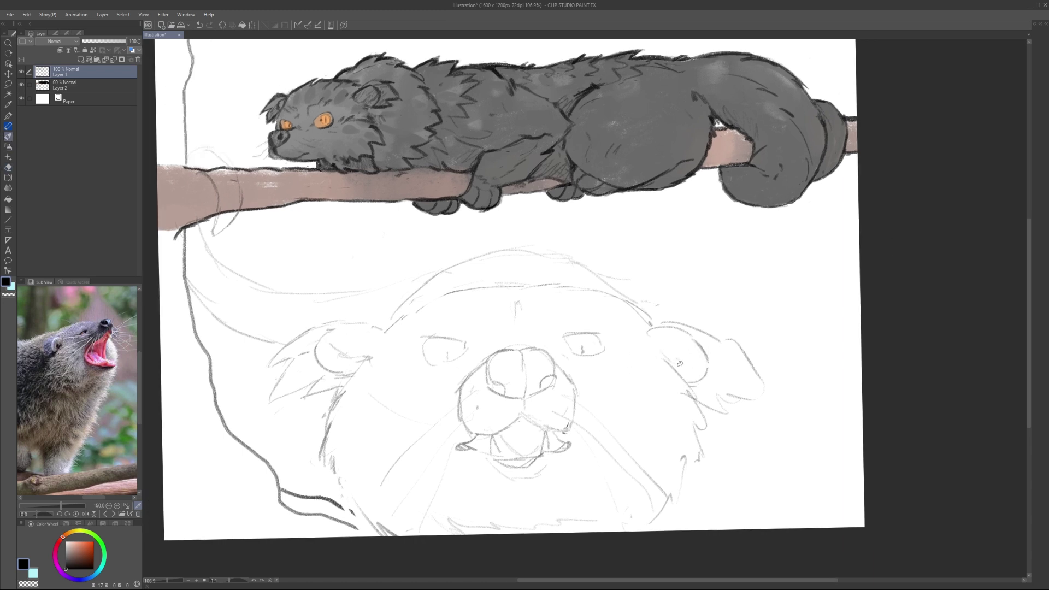
left_click_drag(732, 365, 760, 368)
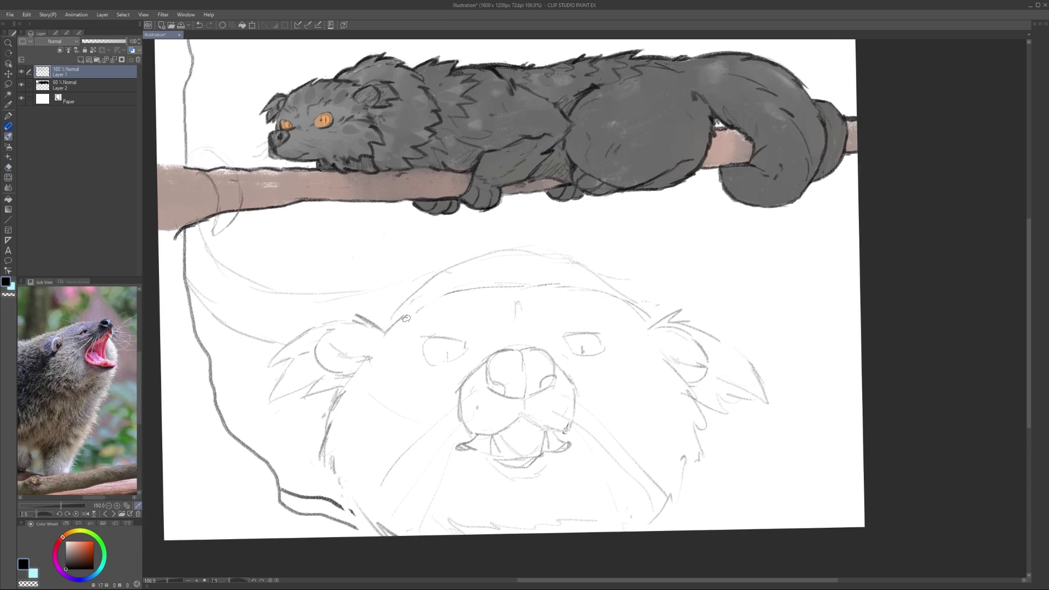
left_click_drag(353, 375, 318, 370)
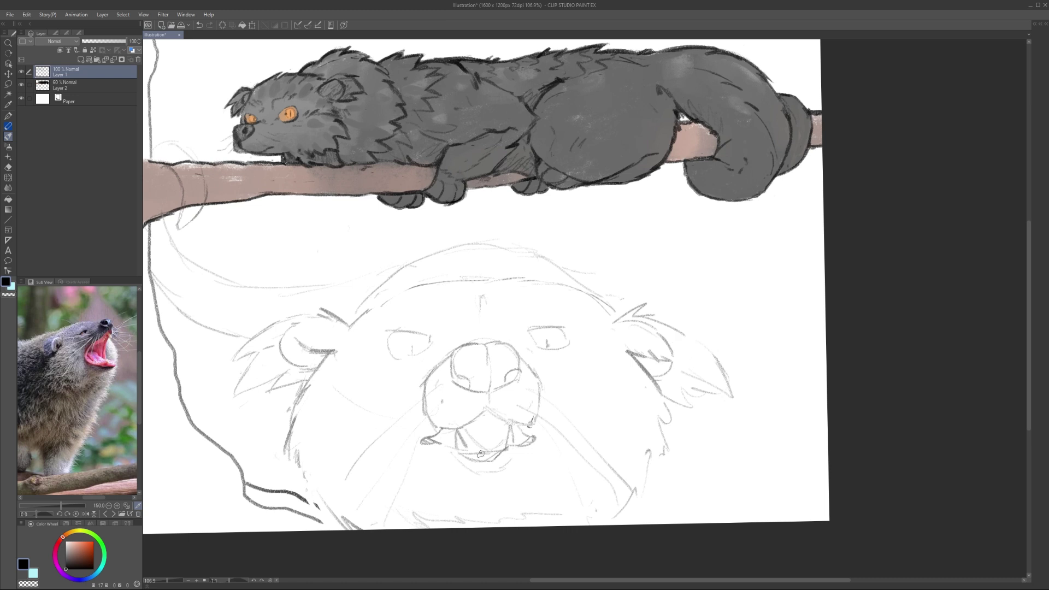
Step: Switch the reference image to the front-facing face photo and hatch the large head's nose with dark nostrils
mouse_move(475, 359)
left_mouse_down()
mouse_move(459, 385)
mouse_move(507, 358)
mouse_move(448, 369)
mouse_move(443, 362)
left_mouse_up()
left_click(112, 513)
key("e")
key("e")
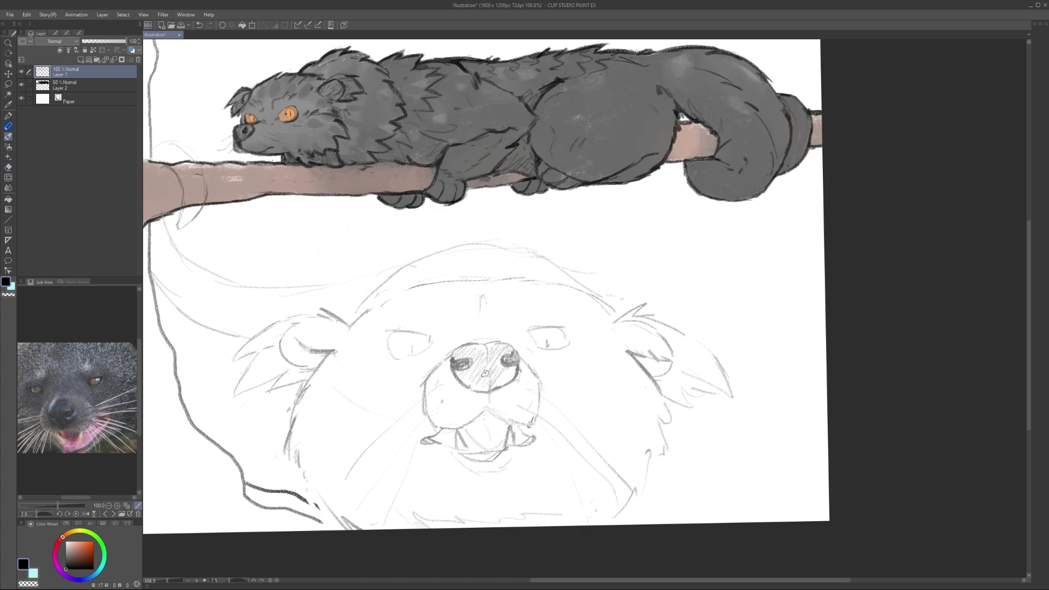
scroll(484, 374, "down", 1)
scroll(470, 350, "up", 2)
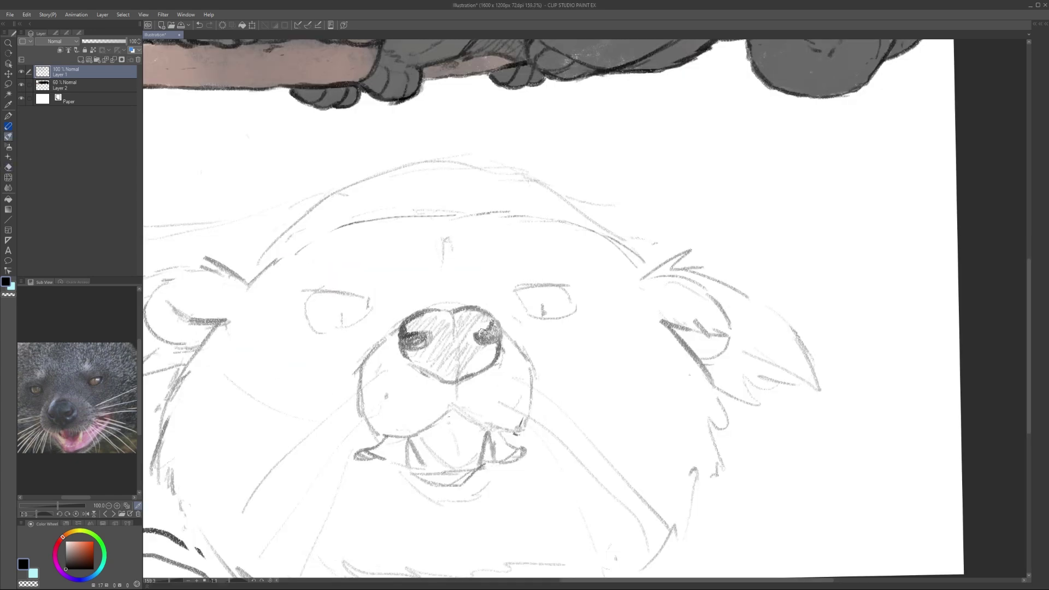
Step: Darken the nostrils, the outer eye outlines, the mouth corners and the lower lip of the large head
left_click_drag(478, 332, 494, 336)
left_click_drag(418, 345, 437, 343)
scroll(346, 309, "down", 1)
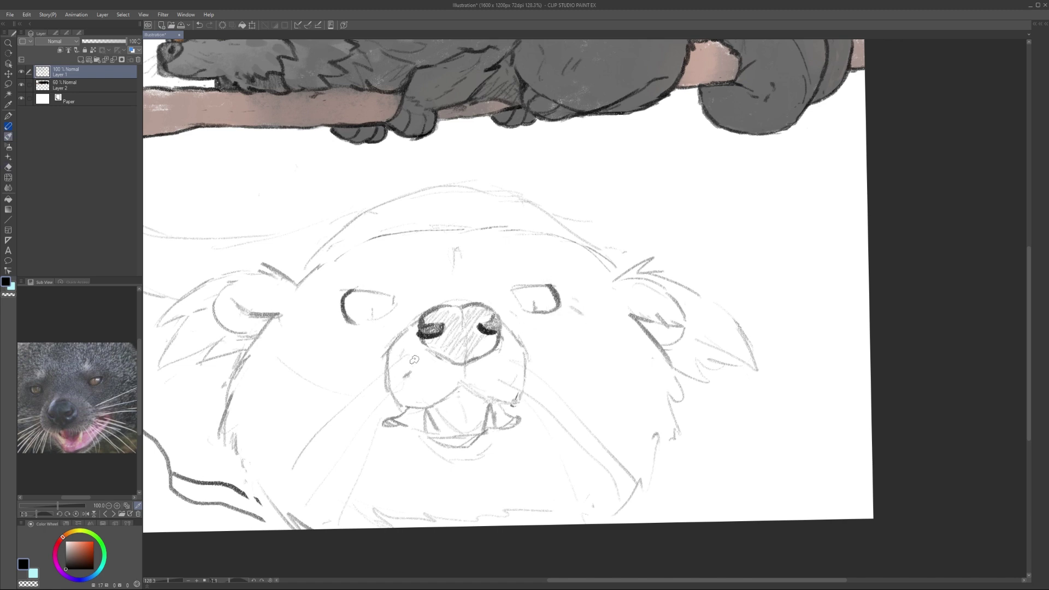
left_click_drag(523, 420, 440, 445)
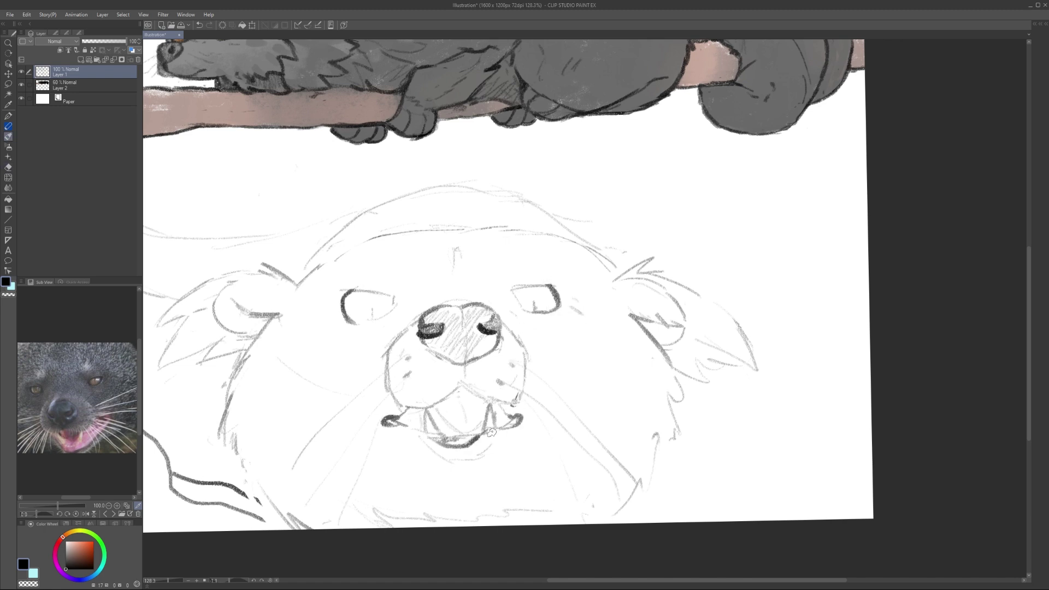
left_click_drag(459, 397, 437, 432)
scroll(436, 392, "down", 1)
Step: Outline the cheeks, chin and both ears of the large head with thick, jagged fur strokes
mouse_move(251, 342)
left_mouse_down()
mouse_move(273, 338)
mouse_move(317, 428)
mouse_move(325, 392)
left_mouse_up()
left_click_drag(298, 426, 333, 494)
left_click_drag(322, 450, 372, 557)
mouse_move(353, 350)
left_mouse_down()
mouse_move(328, 399)
mouse_move(273, 398)
left_mouse_up()
left_click_drag(278, 376, 232, 396)
left_click_drag(274, 336, 227, 404)
left_click_drag(342, 298, 230, 358)
mouse_move(713, 511)
left_mouse_down()
mouse_move(727, 543)
mouse_move(743, 429)
mouse_move(775, 388)
mouse_move(836, 401)
left_mouse_up()
left_click_drag(795, 336, 836, 400)
left_click_drag(803, 362, 825, 358)
Step: Add brow creases above the eyes and darken the curved contours along the top of the large head
left_click_drag(508, 309, 523, 293)
left_click_drag(577, 284, 593, 306)
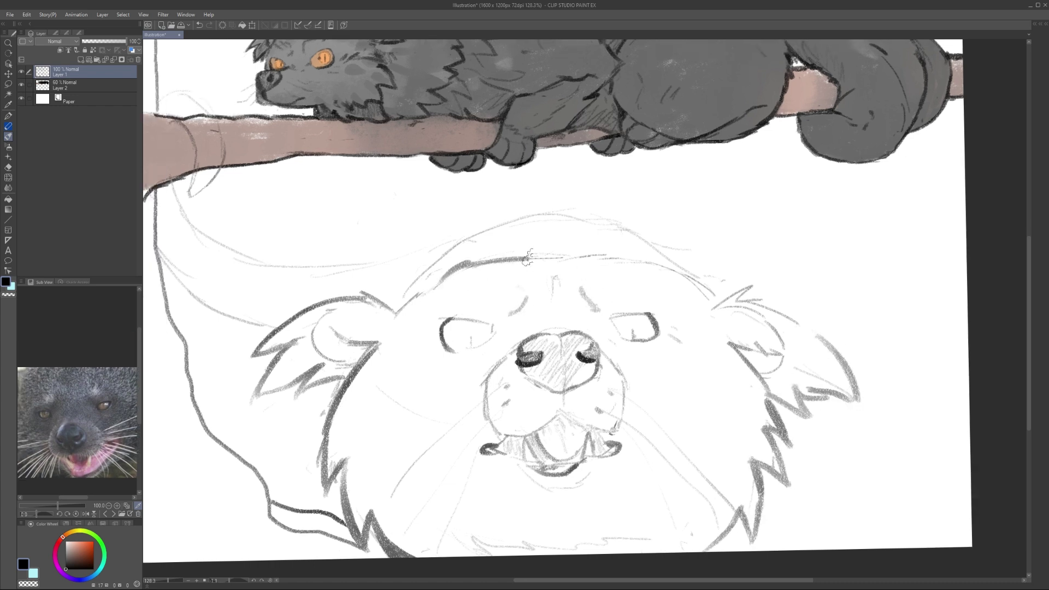
left_click_drag(440, 281, 532, 250)
left_click_drag(568, 257, 687, 295)
left_click_drag(650, 553, 666, 587)
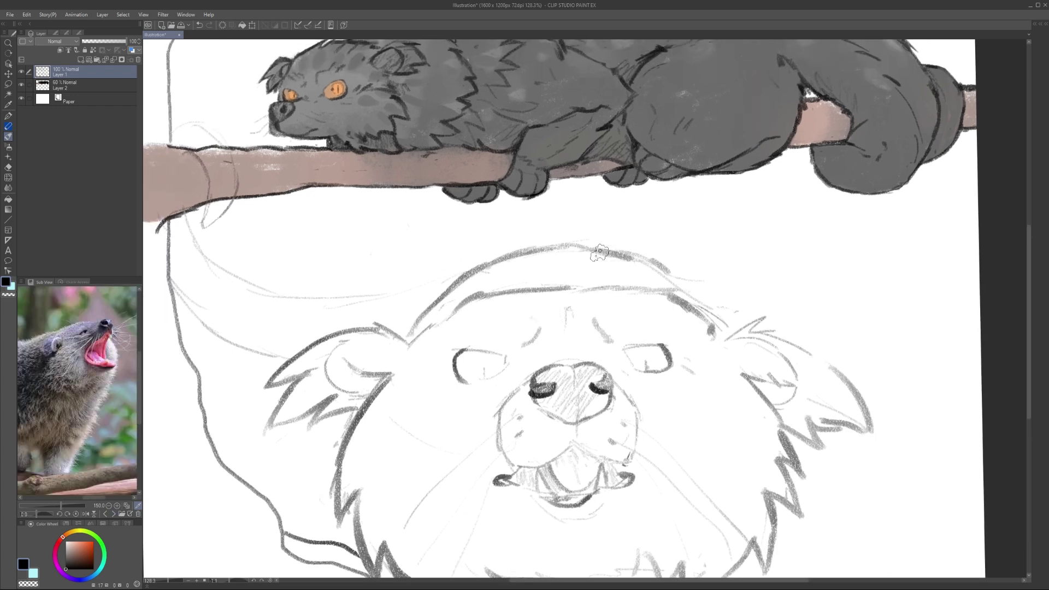
left_click_drag(597, 246, 668, 272)
Step: Darken the tail outline around the branch and clear the branch colour inside the wrapped tail on Layer 2
key("e")
left_click_drag(288, 234, 306, 180)
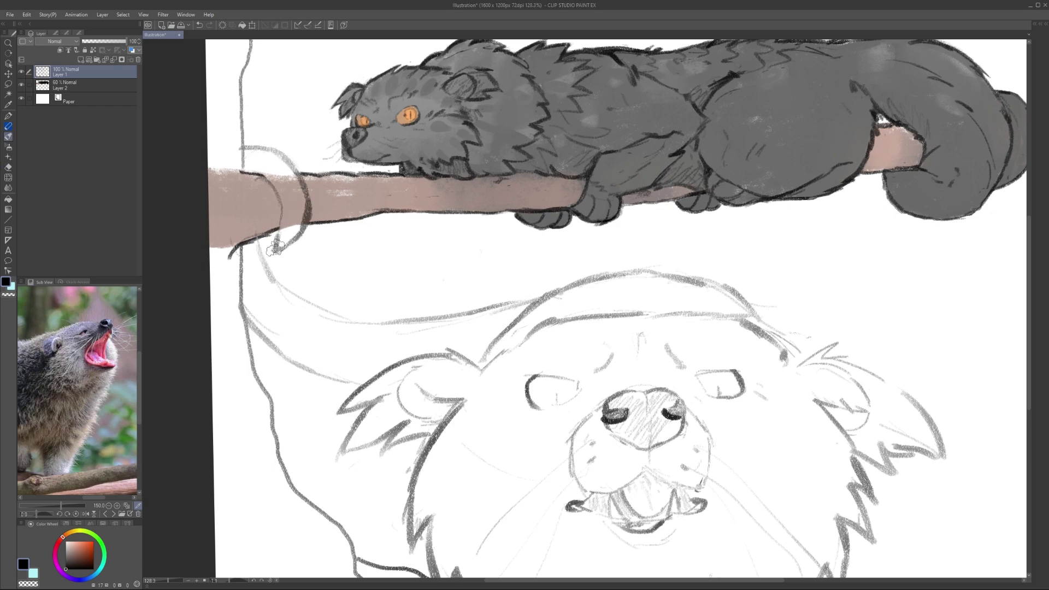
scroll(378, 187, "down", 2)
left_click(377, 187, "ctrl+shift")
Step: Copy parts of the resting binturong onto new layers and enlarge the copies over the large head and body sketch
scroll(377, 187, "down", 2)
key("ctrl+c")
key("ctrl+v")
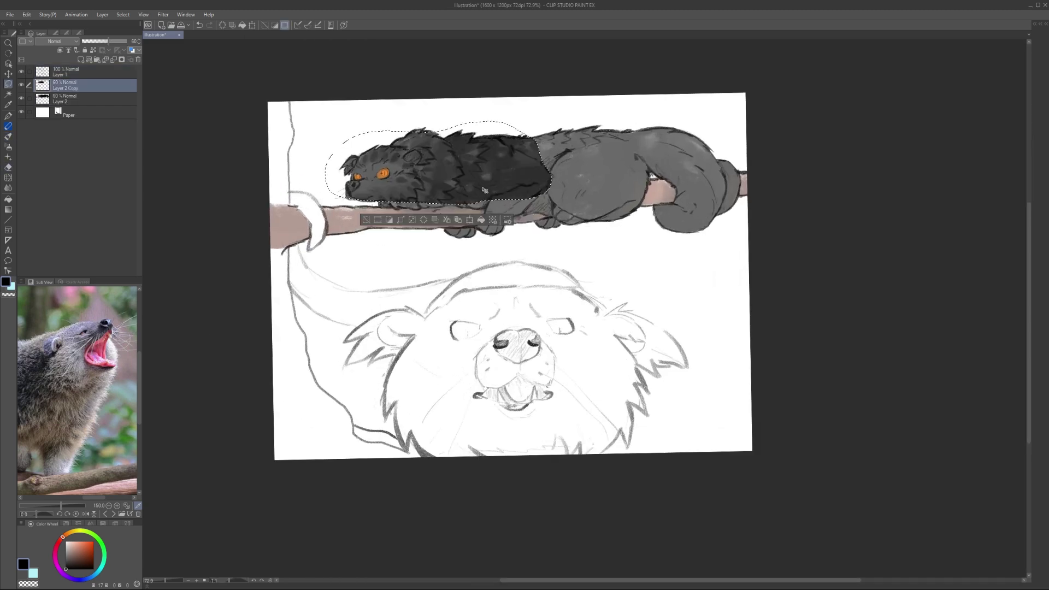
left_click_drag(377, 187, 492, 345)
key("ctrl+t")
left_click_drag(549, 323, 577, 171)
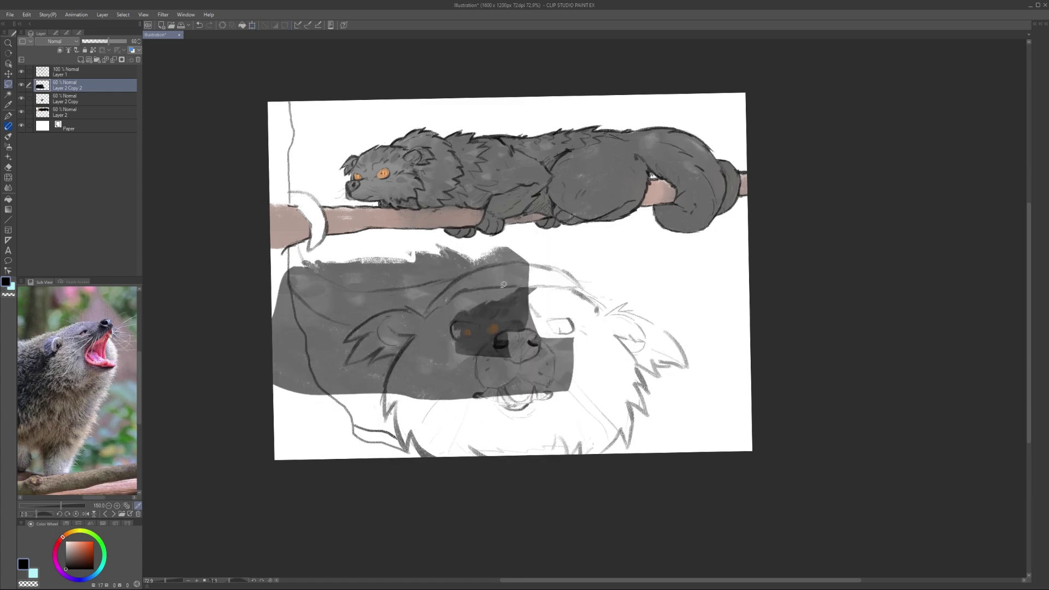
key("Return")
key("e")
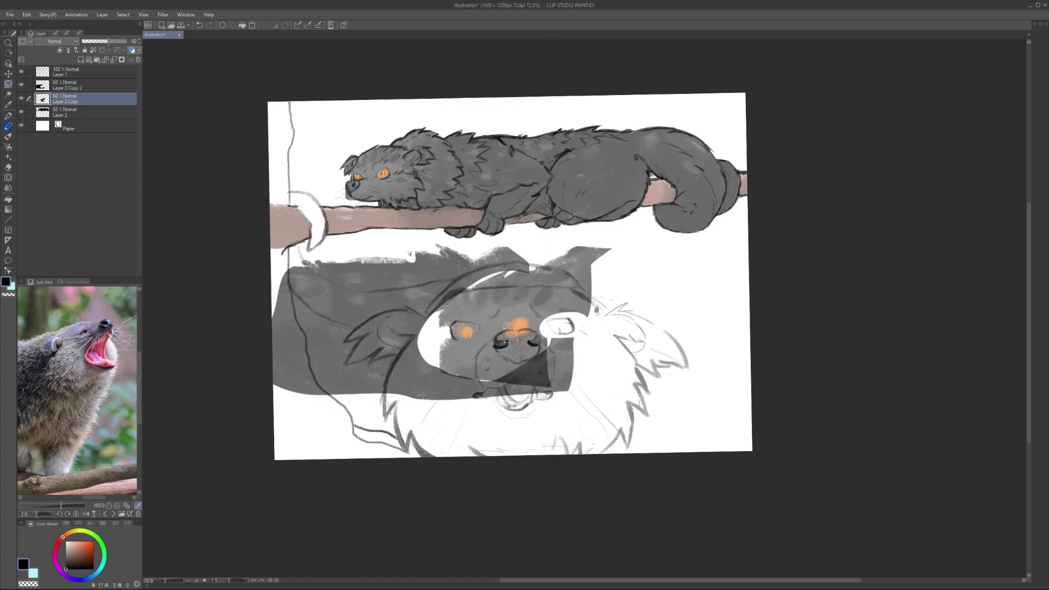
Step: Fit a copied orange eye into the large head's second eye outline
mouse_move(568, 319)
left_mouse_down()
mouse_move(524, 328)
mouse_move(563, 345)
left_mouse_up()
scroll(453, 350, "up", 2)
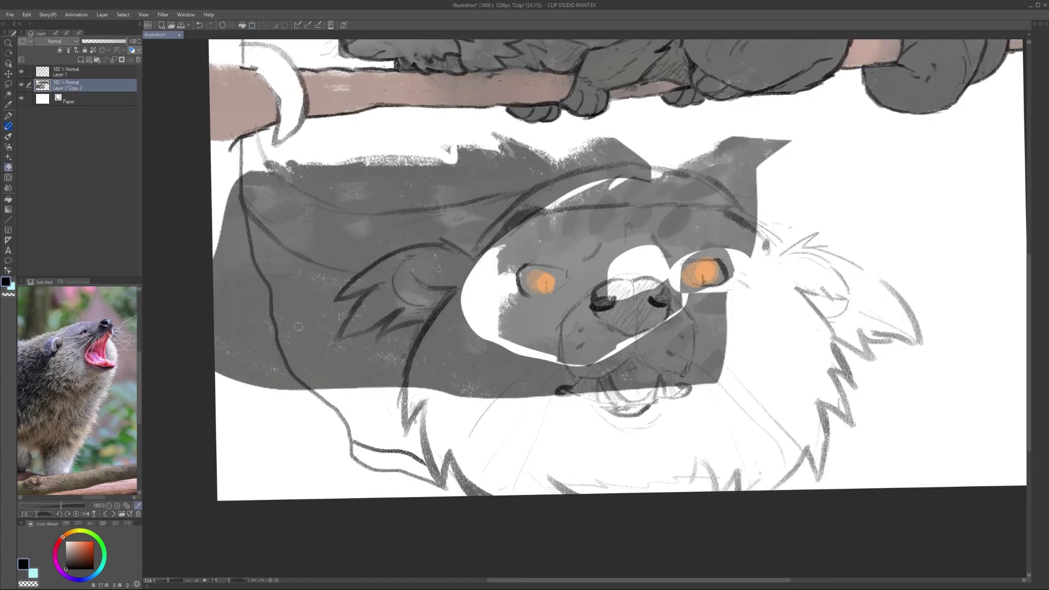
key("b")
scroll(453, 350, "down", 4)
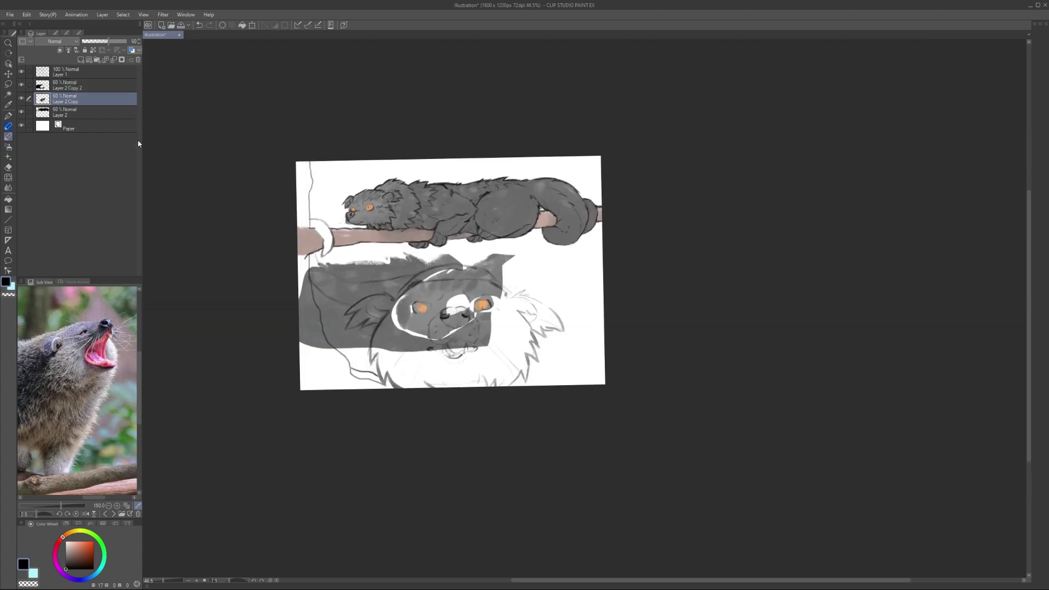
Step: Merge Layer 2, its two copies and the Paper layer into a single layer
key("alt+bracketright")
key("alt+bracketright")
key("e")
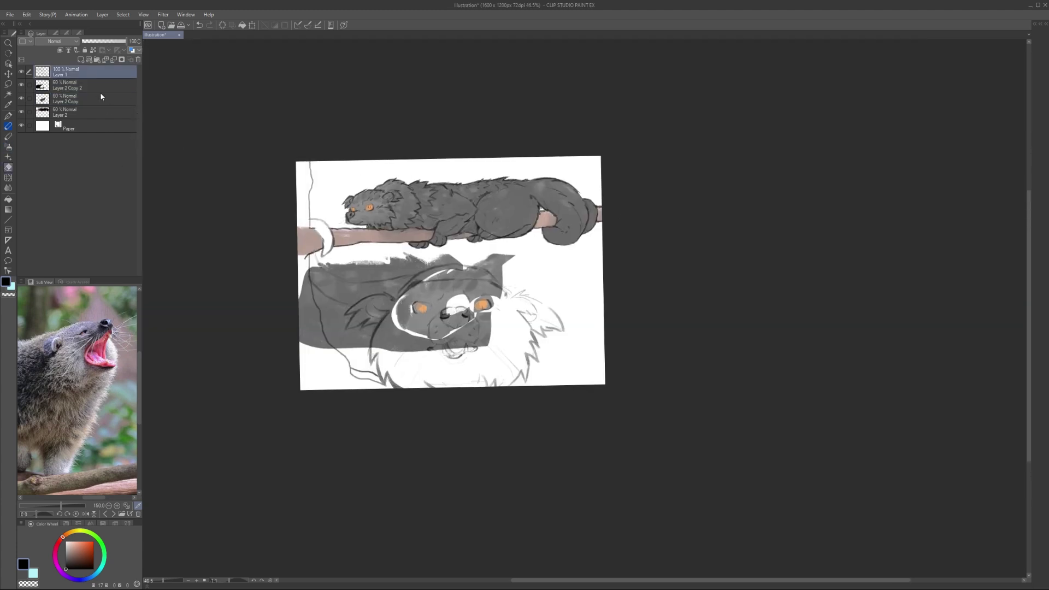
right_click(103, 115)
left_click(131, 219)
Step: Paint sampled grey over the white gaps beside the large face and above its nose
scroll(297, 291, "up", 3)
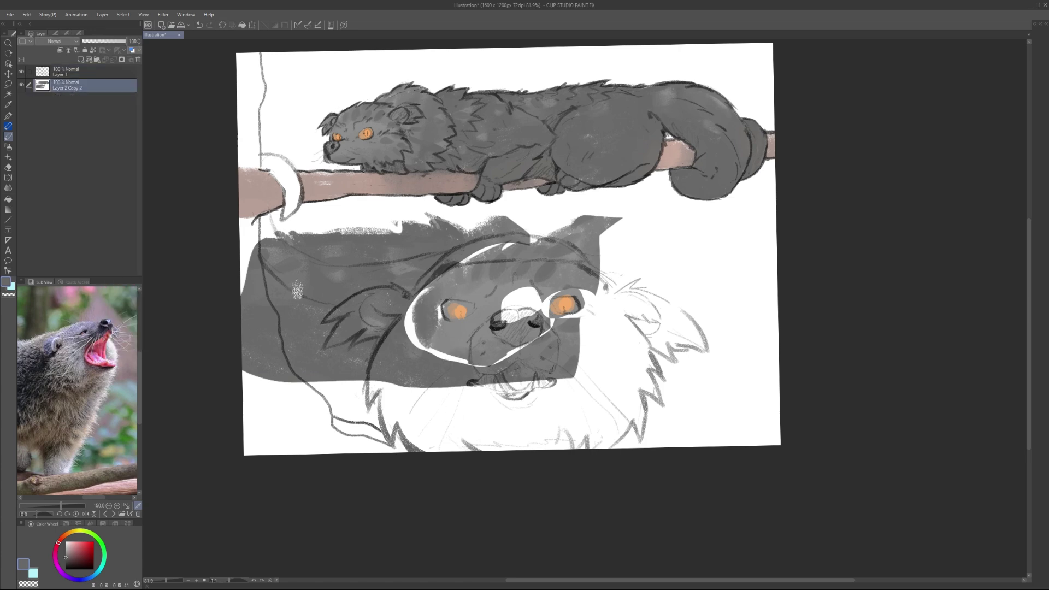
scroll(418, 335, "up", 3)
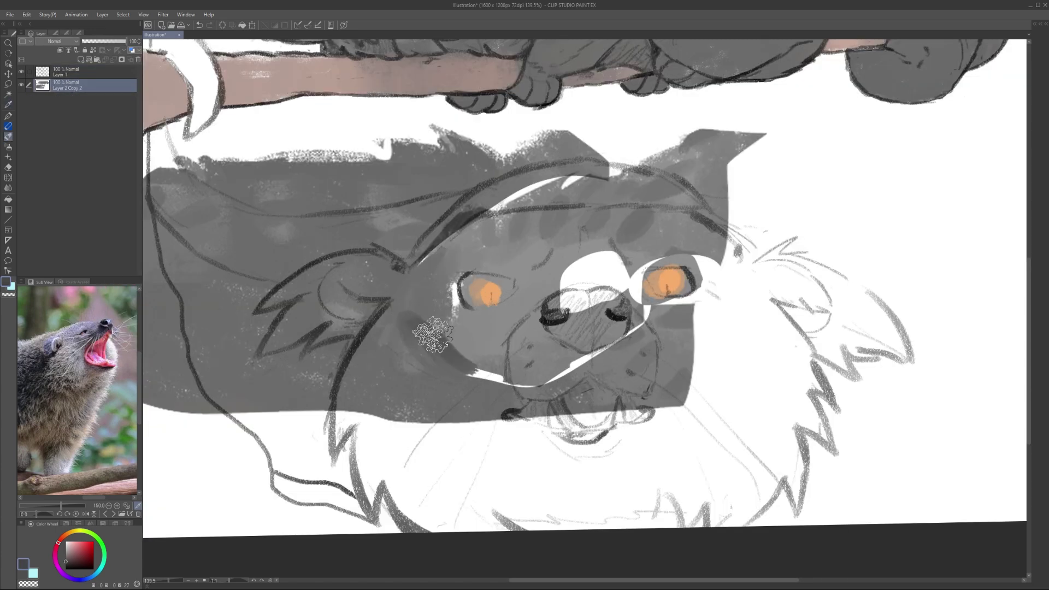
left_click_drag(433, 334, 481, 377)
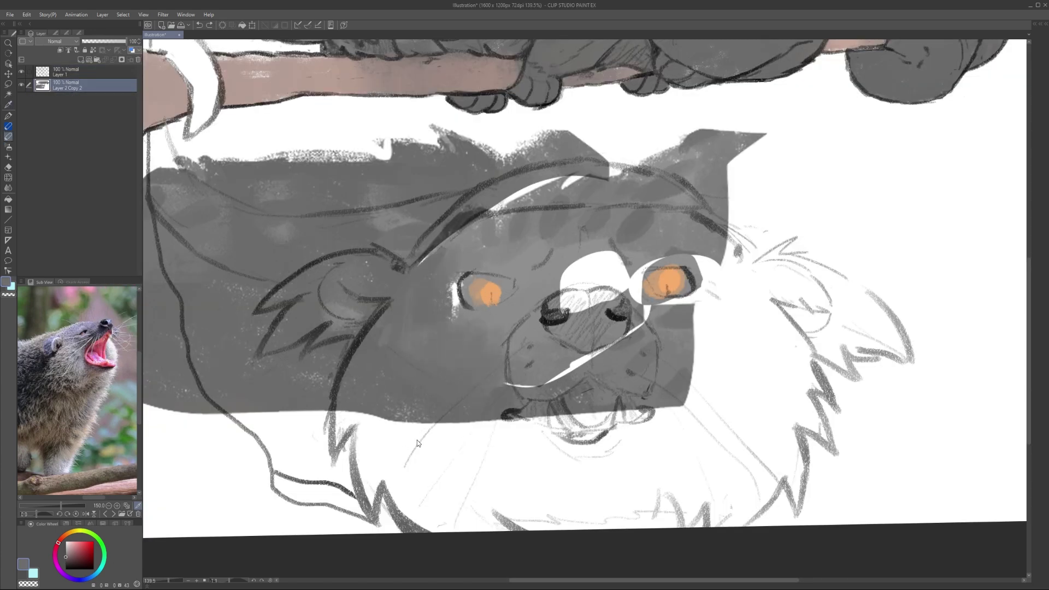
scroll(434, 350, "down", 3)
scroll(509, 325, "up", 5)
left_click_drag(545, 269, 545, 302)
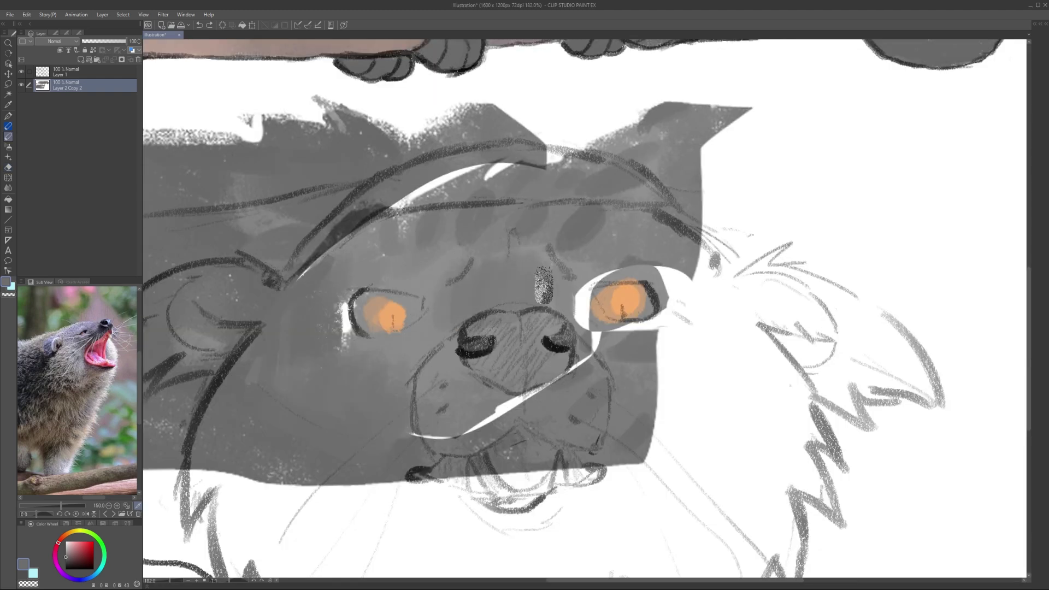
Step: Sample greys from the face and paint the large head's cheeks, chin and inner ear area
left_click(416, 300, "alt")
mouse_move(352, 316)
left_mouse_down()
mouse_move(215, 404)
mouse_move(383, 541)
left_mouse_up()
left_click(306, 415, "alt")
left_click_drag(262, 382, 338, 492)
scroll(434, 388, "down", 3)
mouse_move(415, 355)
left_mouse_down()
mouse_move(435, 388)
mouse_move(546, 349)
mouse_move(628, 284)
left_mouse_up()
scroll(628, 284, "up", 2)
scroll(636, 305, "up", 3)
Step: Delete the white background from the merged layer and add a white-filled layer beneath it
key("w")
left_click(637, 306)
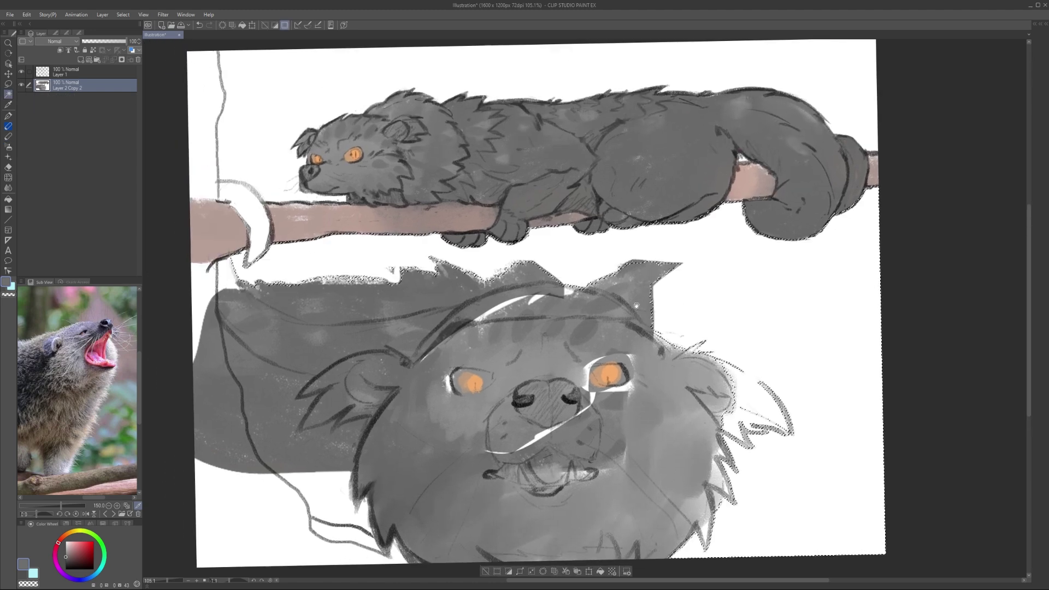
scroll(636, 306, "down", 2)
key("Delete")
key("ctrl+d")
key("ctrl+shift+n")
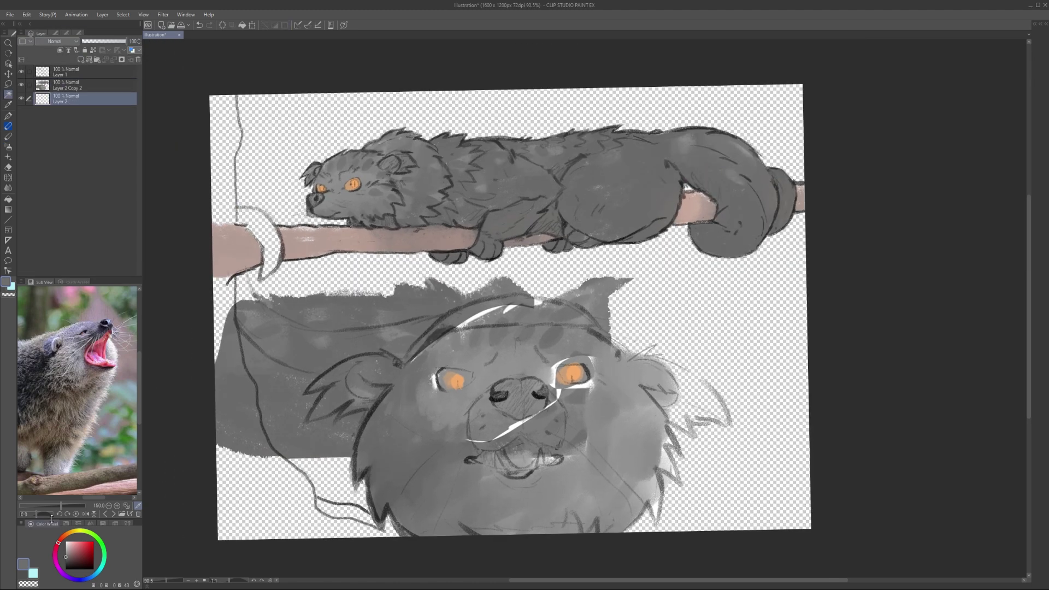
key("alt+Delete")
left_click(67, 84)
Step: Paint grey over the lower body edge, the ear on the far side and the remaining white gap across the muzzle
scroll(366, 328, "up", 2)
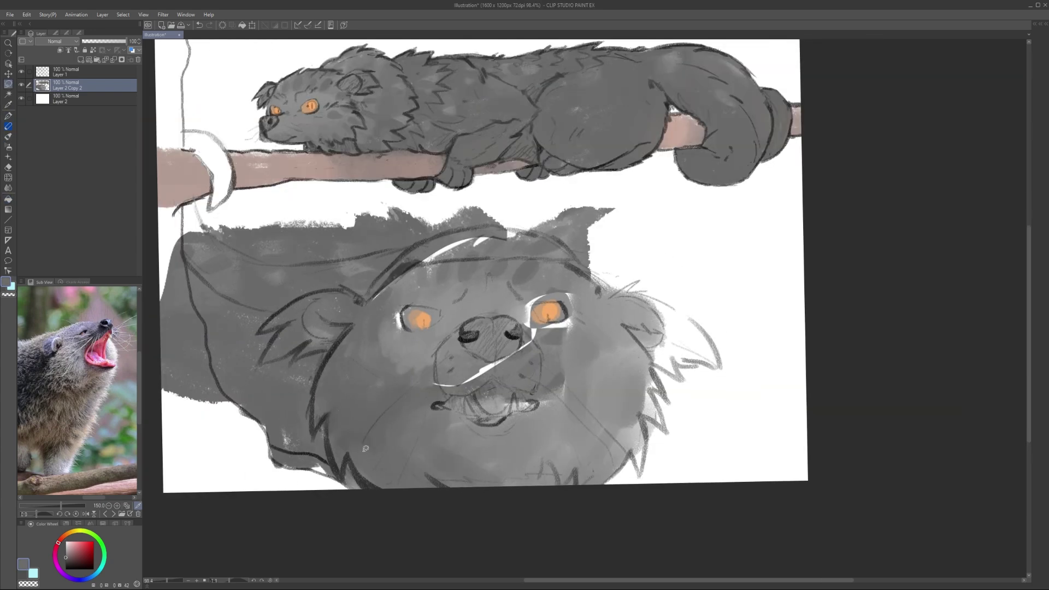
key("b")
mouse_move(339, 470)
left_mouse_down()
mouse_move(437, 437)
mouse_move(601, 338)
mouse_move(339, 464)
mouse_move(677, 317)
mouse_move(754, 262)
left_mouse_up()
left_click_drag(487, 364, 541, 380)
scroll(478, 353, "down", 3)
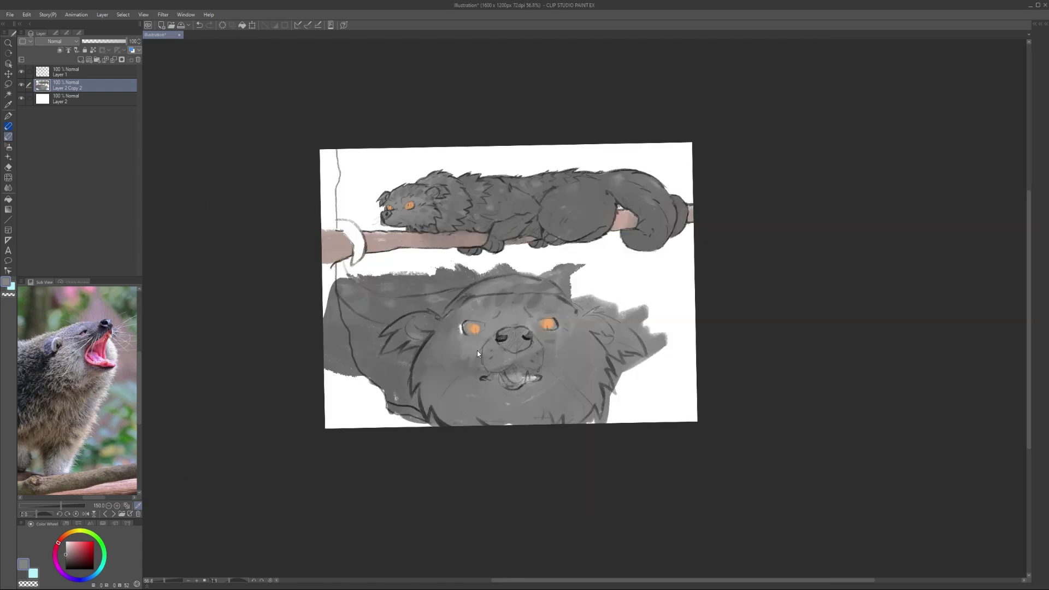
Step: Colour the wrapped tail tip grey and erase the grey spilling outside the body and ear outlines
scroll(478, 354, "up", 2)
key("e")
mouse_move(308, 241)
left_mouse_down()
mouse_move(322, 366)
mouse_move(322, 158)
mouse_move(336, 208)
left_mouse_up()
mouse_move(661, 372)
left_mouse_down()
mouse_move(642, 265)
mouse_move(404, 341)
left_mouse_up()
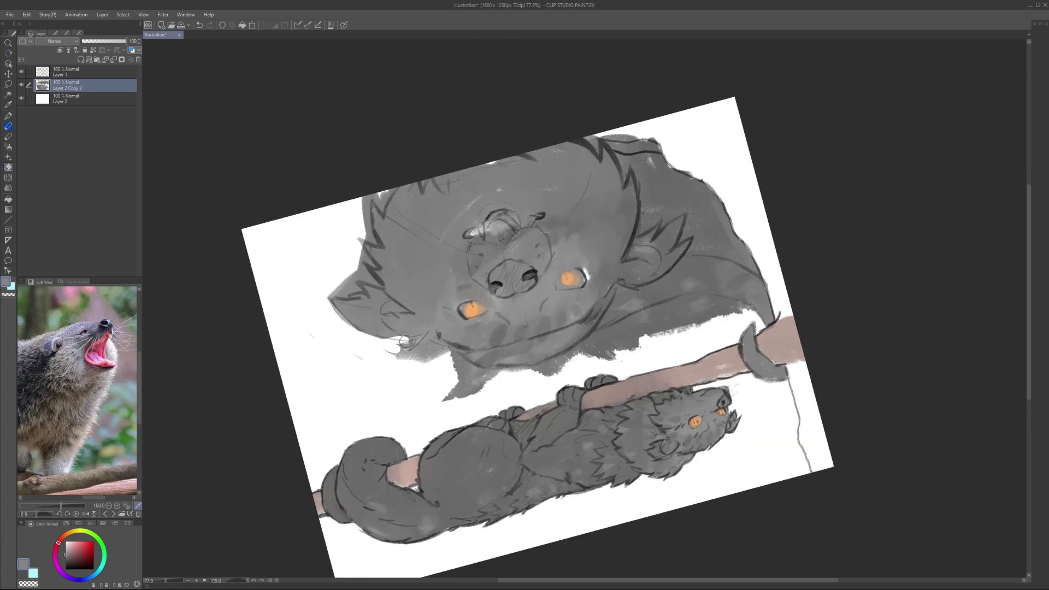
left_click_drag(355, 246, 492, 235)
scroll(491, 235, "up", 1)
mouse_move(257, 481)
left_mouse_down()
mouse_move(262, 393)
mouse_move(377, 508)
left_mouse_up()
mouse_move(257, 470)
left_mouse_down()
mouse_move(279, 391)
mouse_move(294, 430)
left_mouse_up()
key("ctrl+z")
key("ctrl+z")
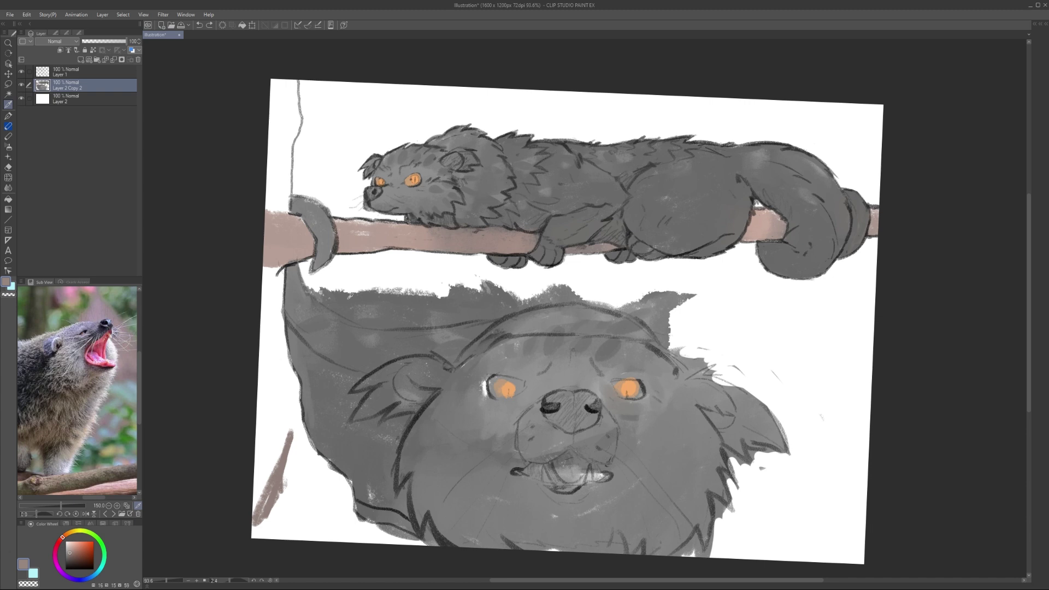
key("ctrl+z")
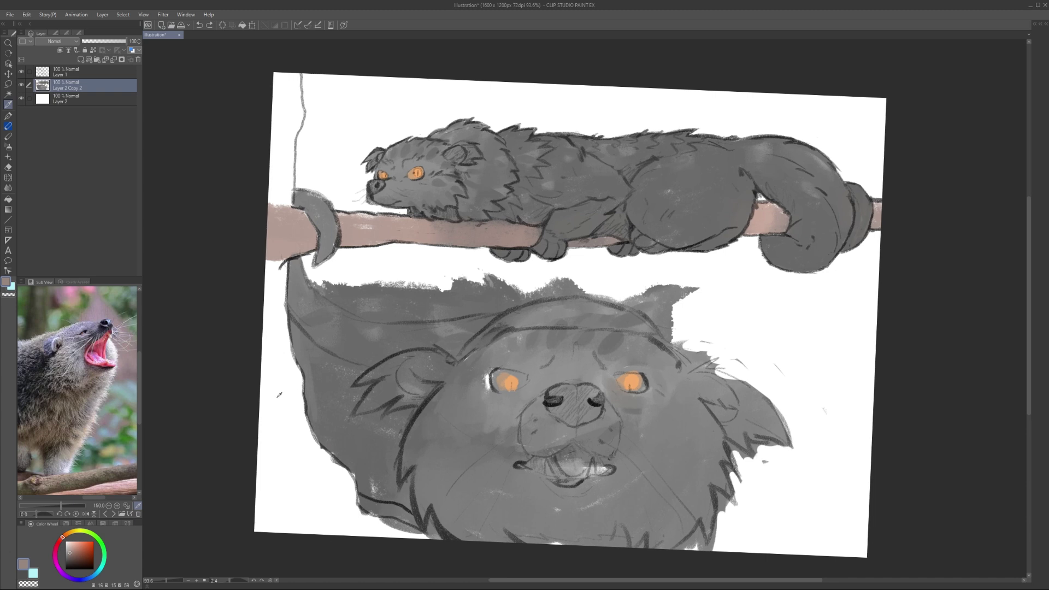
key("ctrl+z")
Step: Erase the old trunk-side body contour and extend the grey body up to the branch and the canvas edge
key("e")
mouse_move(306, 268)
left_mouse_down()
mouse_move(274, 420)
mouse_move(262, 393)
mouse_move(372, 513)
mouse_move(328, 295)
left_mouse_up()
mouse_move(280, 265)
left_mouse_down()
mouse_move(301, 328)
mouse_move(297, 278)
left_mouse_up()
key("b")
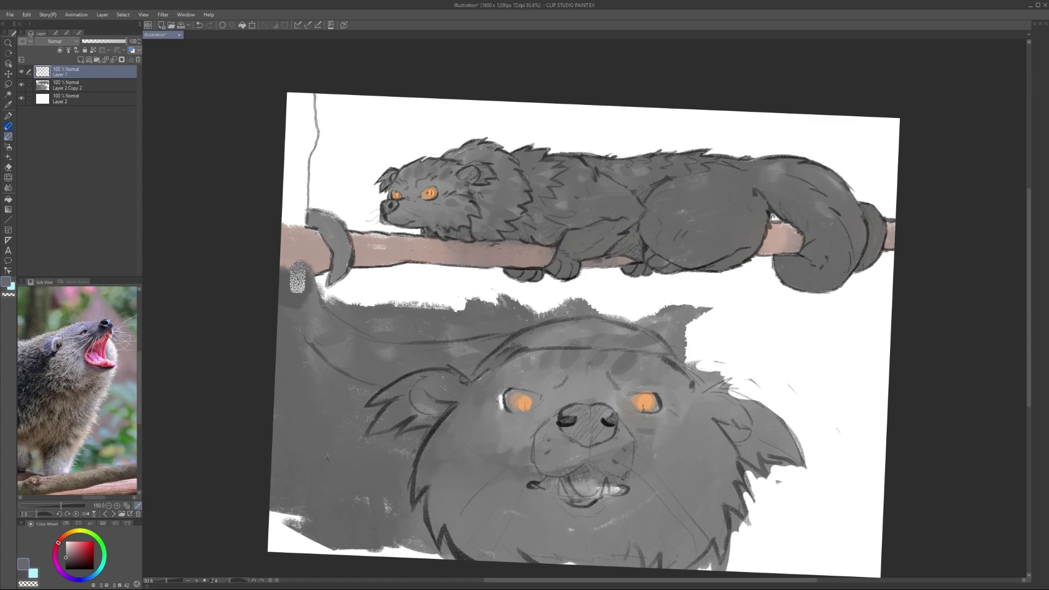
left_click_drag(298, 277, 263, 223)
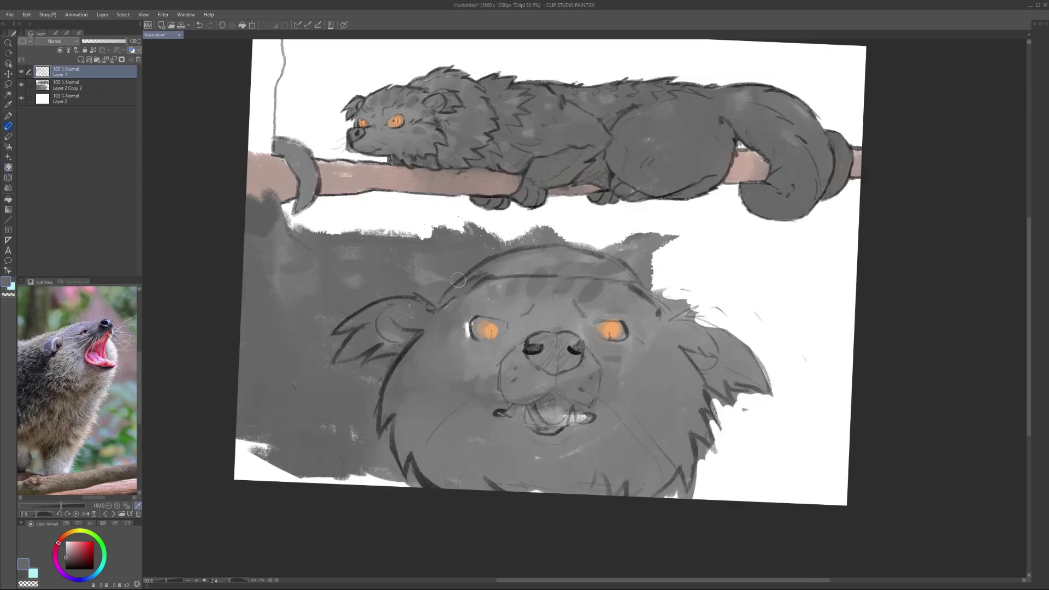
Step: Erase the upper head contour line, clear the fangs to white and trim the grey above the head
key("e")
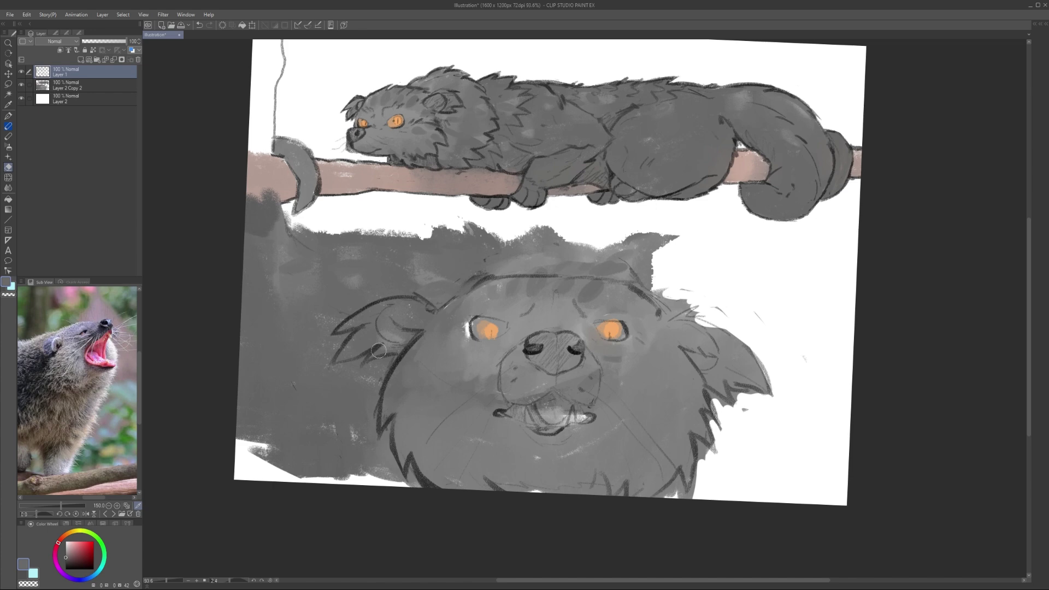
left_click(376, 349, "ctrl+shift")
scroll(492, 404, "up", 3)
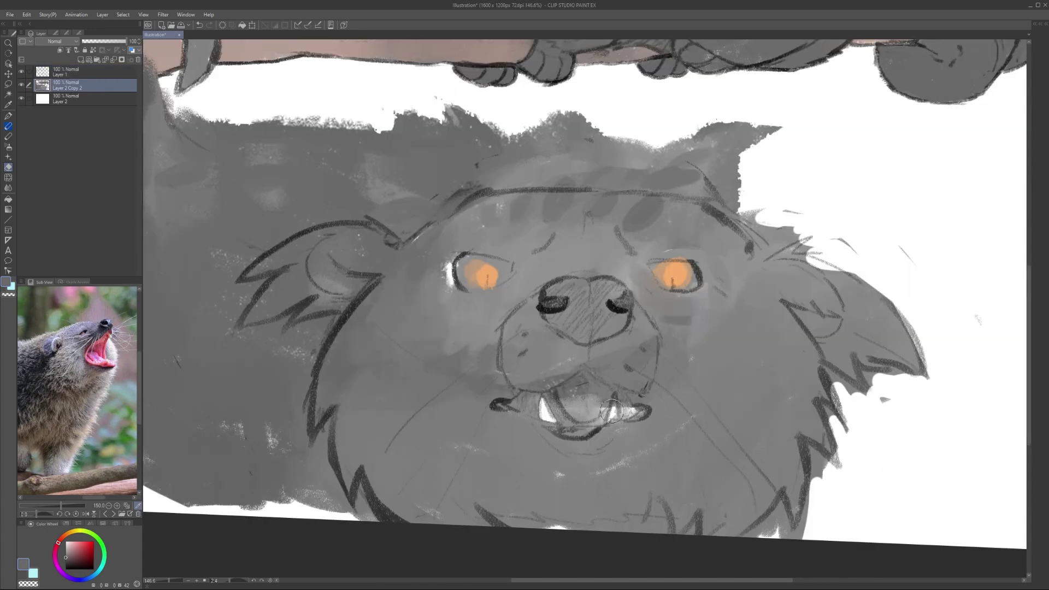
scroll(611, 411, "down", 5)
left_click_drag(611, 411, 1034, 25)
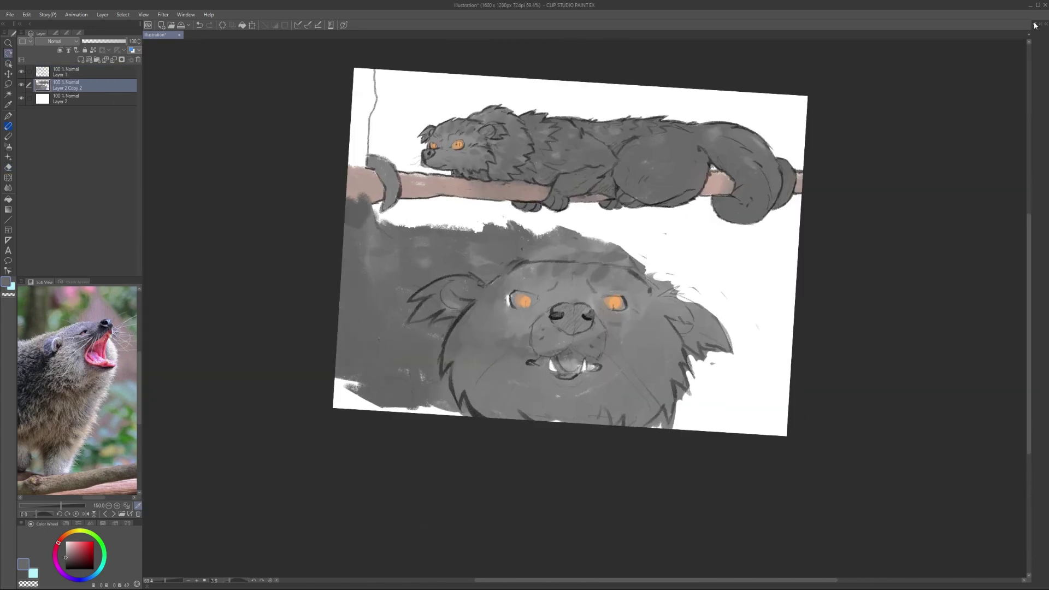
Step: Bring back the earlier head and tail line art as a copy of Layer 1
left_click(1034, 25)
left_click(1001, 305)
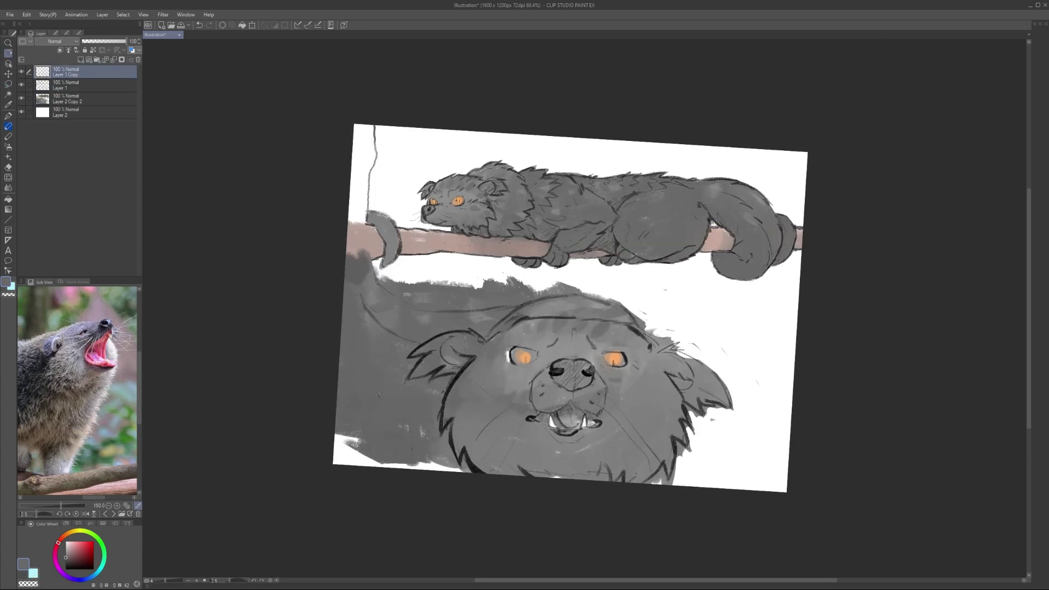
key("ctrl+0")
Step: Erase the grey below the body in the canvas's lower corner and outline the new body edge in black
key("e")
left_click(377, 459, "ctrl+shift")
left_click_drag(382, 464, 330, 438)
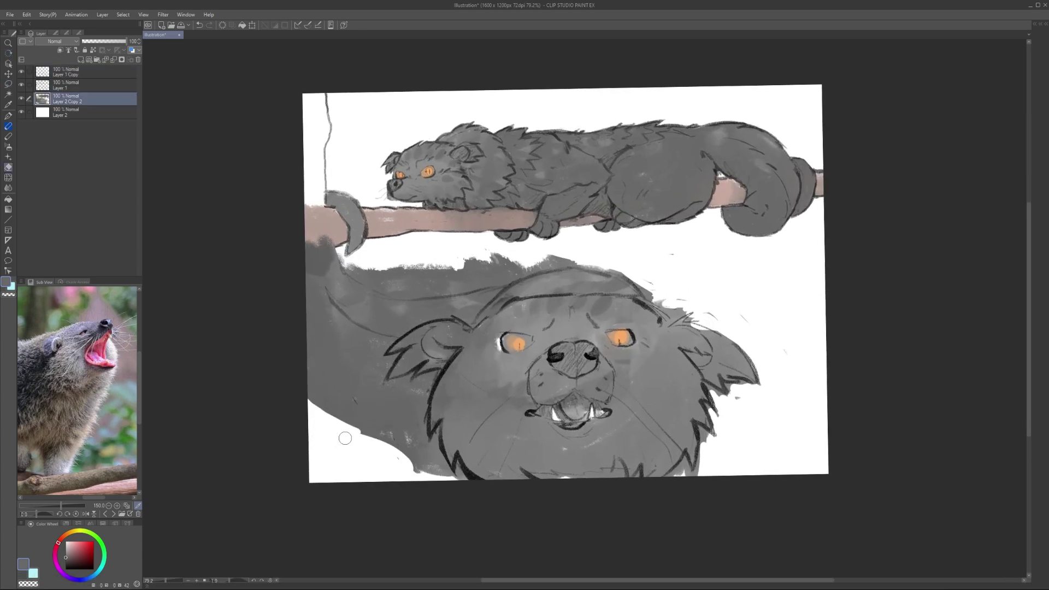
left_click(414, 338, "ctrl+shift")
scroll(350, 270, "up", 2)
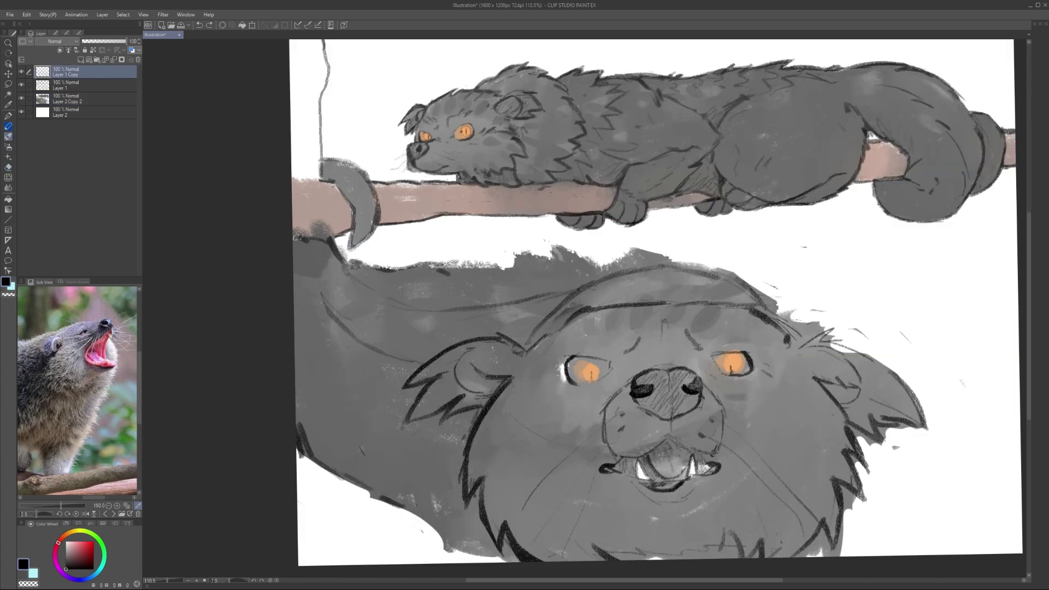
Step: Erase the grey smudge overlapping the lower edge of the branch, just above the lower binturong's body
key("e")
left_click(320, 232, "ctrl+shift")
left_click_drag(306, 218, 320, 228)
left_click(320, 240, "ctrl+shift")
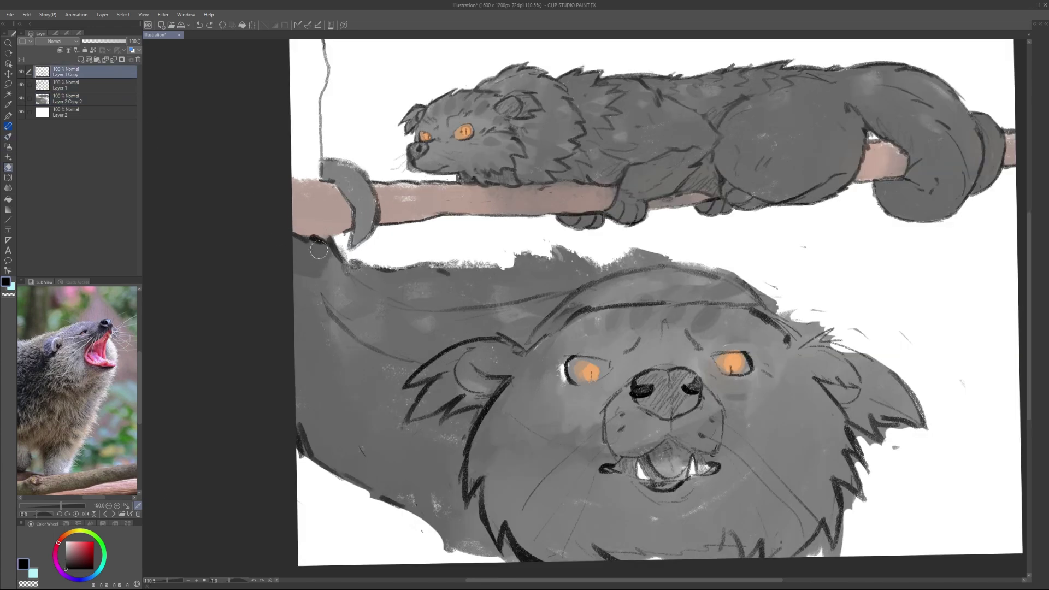
Step: Draw black body contours beside the lower binturong's chin fur and merge the line art copy into Layer 1
key("b")
mouse_move(386, 411)
left_mouse_down()
mouse_move(353, 387)
mouse_move(287, 386)
left_mouse_up()
scroll(287, 385, "up", 1)
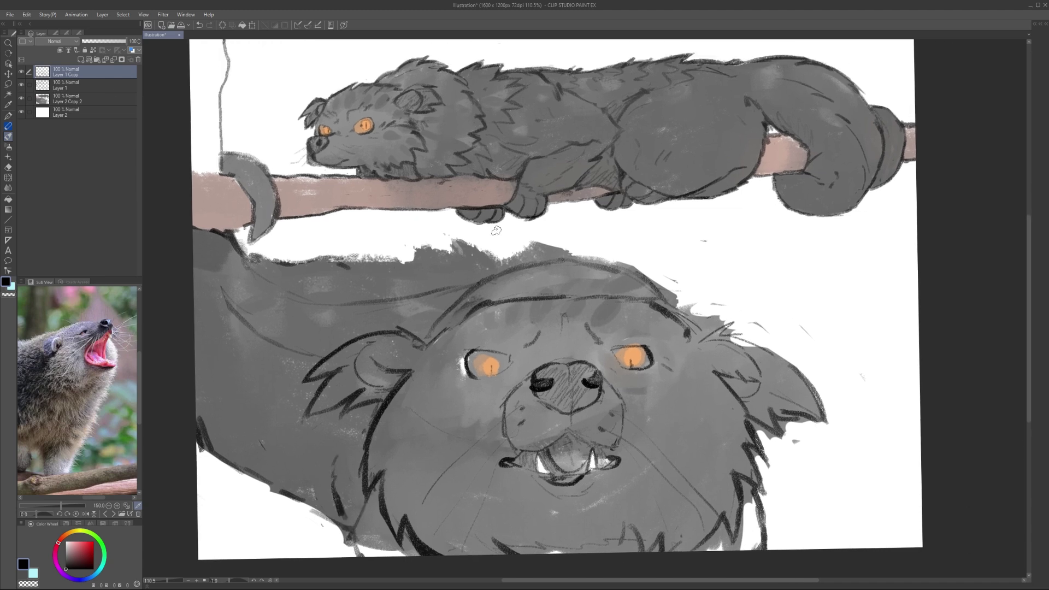
left_click_drag(383, 295, 431, 363)
left_click(464, 254, "ctrl+shift")
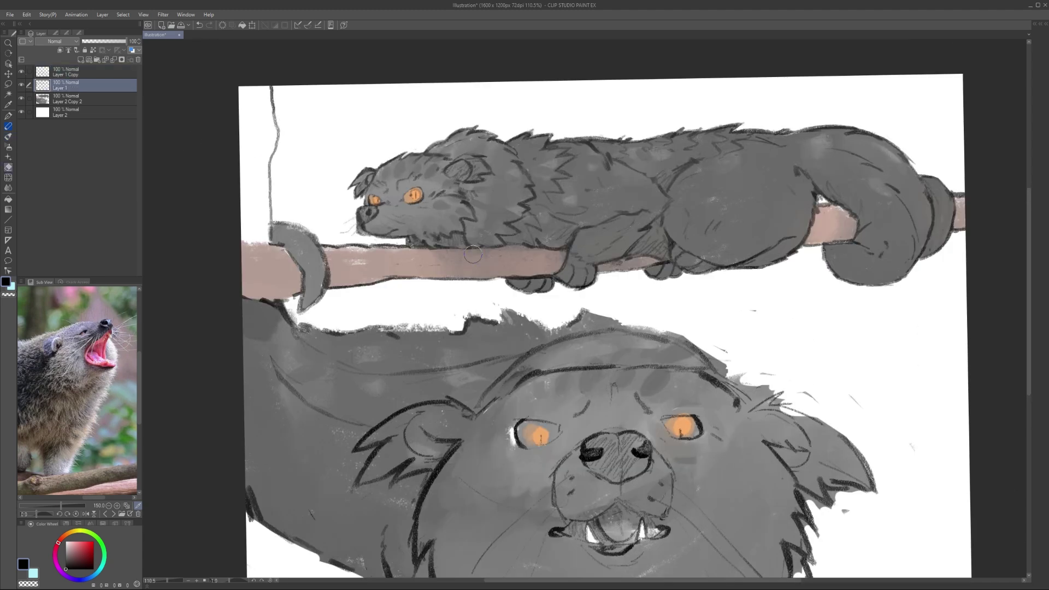
key("ctrl+minus")
left_click_drag(643, 312, 654, 309)
Step: Redraw the lower binturong's body contour as a wider rounded curve down to the canvas's bottom edge, with an inner shoulder line
left_click_drag(252, 437, 310, 508)
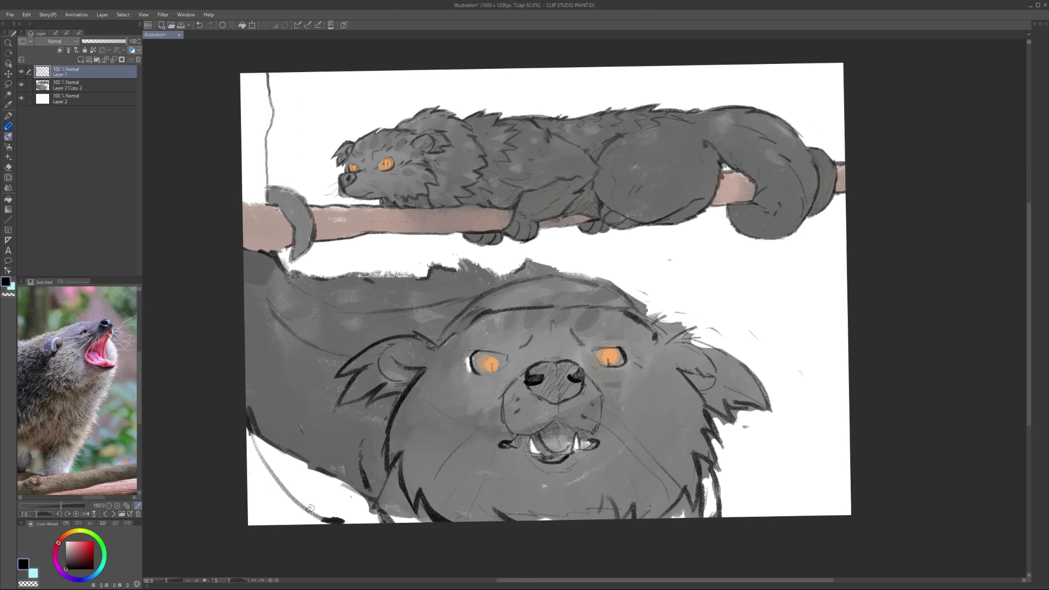
left_click_drag(262, 350, 254, 458)
left_click_drag(293, 311, 328, 349)
left_click_drag(344, 481, 379, 505)
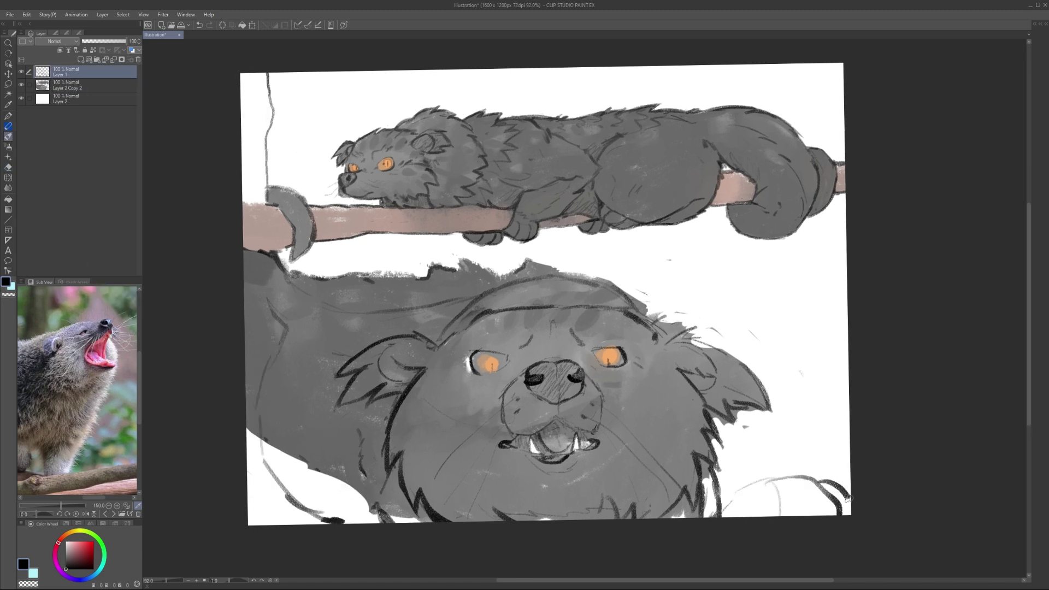
Step: Try sketching paws along the canvas's lower edge on both sides of the large head, and undo them
mouse_move(734, 511)
left_mouse_down()
mouse_move(838, 490)
mouse_move(850, 498)
left_mouse_up()
left_click_drag(771, 499, 787, 515)
left_click_drag(412, 507, 381, 519)
key("ctrl+z")
key("ctrl+z")
key("ctrl+z")
key("ctrl+z")
key("ctrl+z")
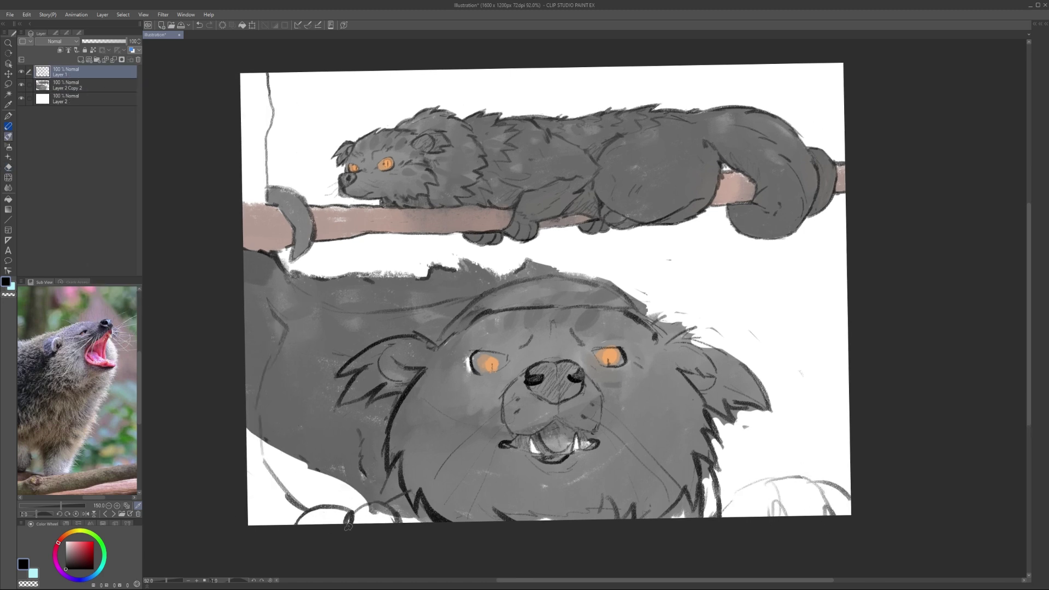
key("e")
key("ctrl+z")
key("ctrl+z")
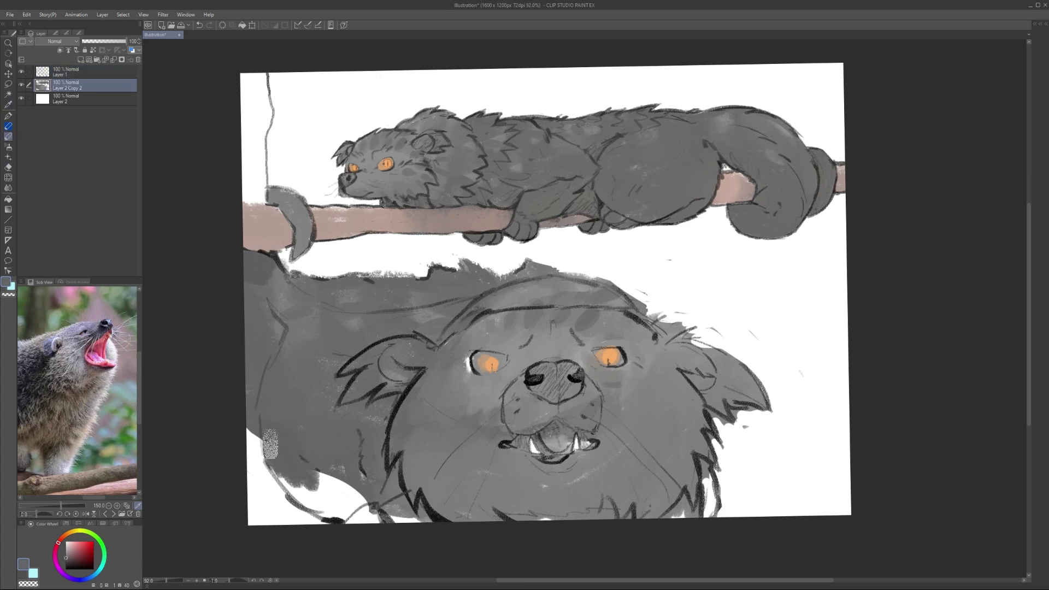
Step: Fill the lower binturong's body with grey out to the new contour and trim the excess at the canvas edge
left_click_drag(253, 383, 256, 420)
left_click(82, 72)
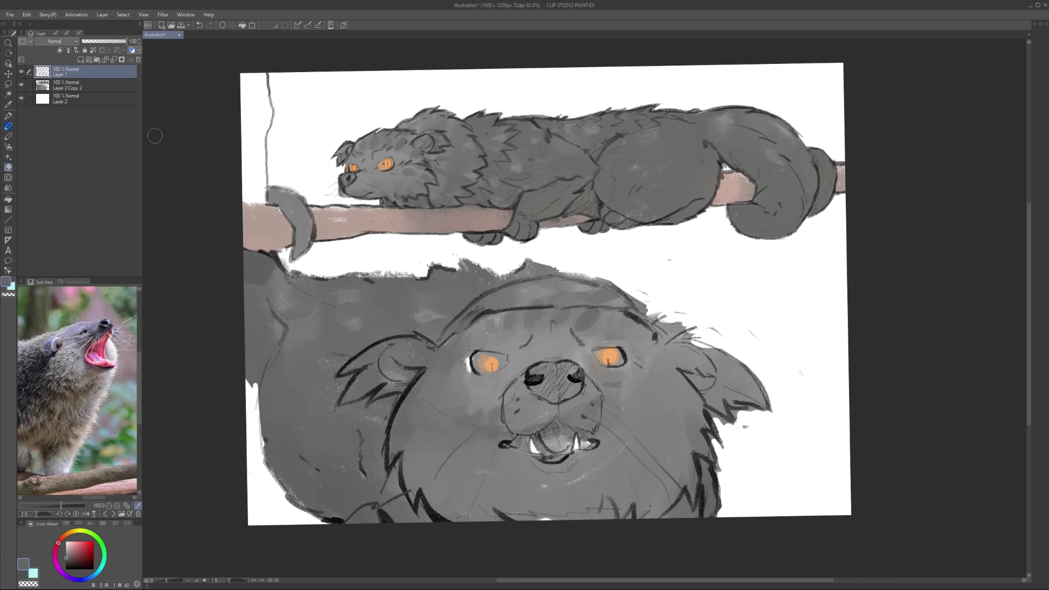
key("b")
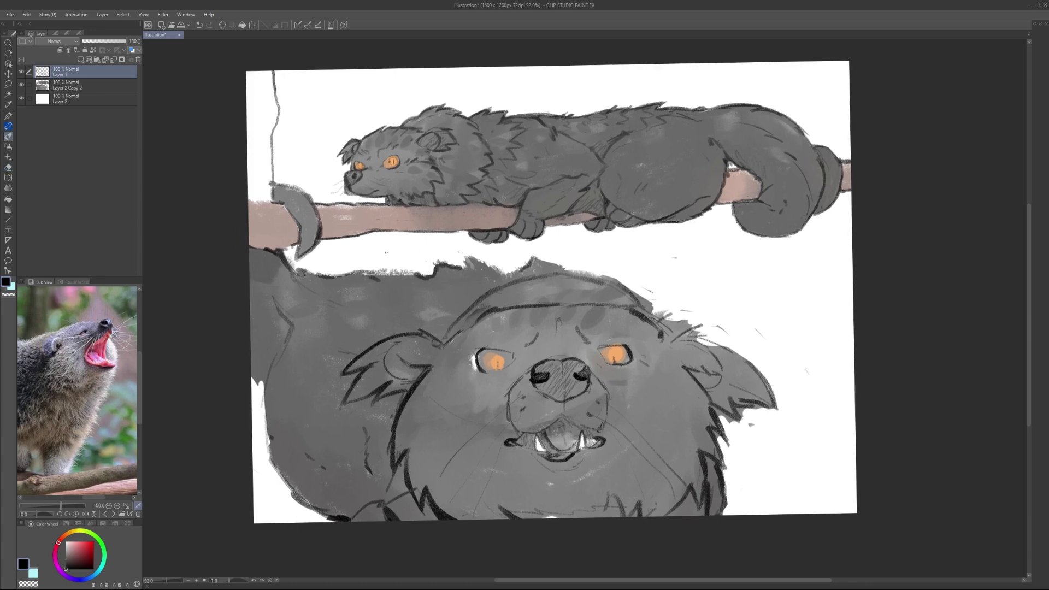
Step: Lasso the upper binturong with its branch on both the line and colour layers and enlarge them to span the canvas width
key("l")
left_click_drag(276, 95, 281, 287)
key("ctrl+t")
mouse_move(382, 181)
left_mouse_down()
mouse_move(422, 185)
mouse_move(403, 192)
left_mouse_up()
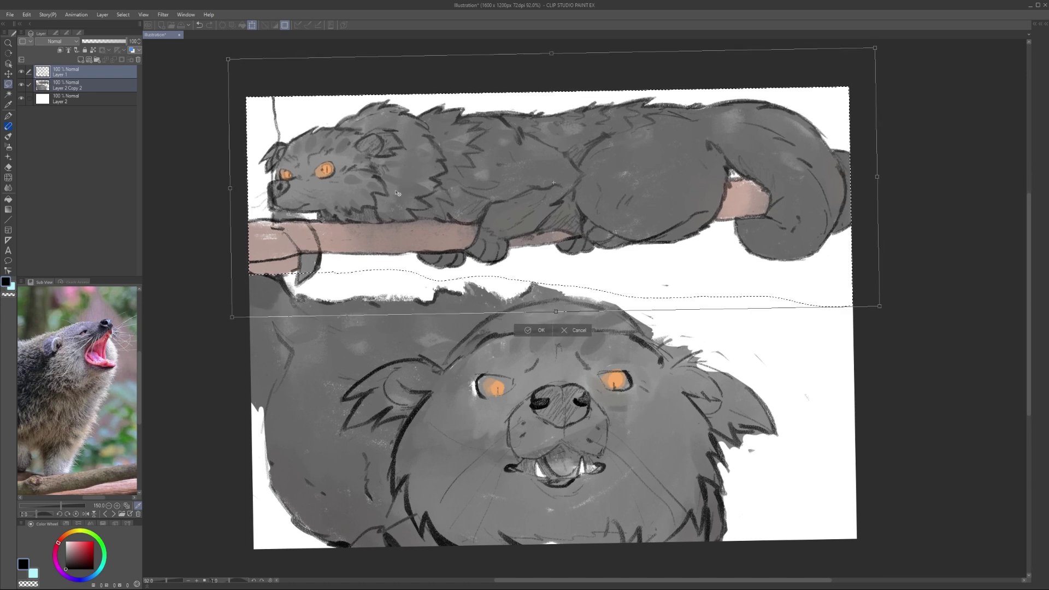
key("Return")
key("ctrl+d")
Step: Rework the curled tail tip hanging over the branch, painting it grey and extending it to the canvas's left edge
key("e")
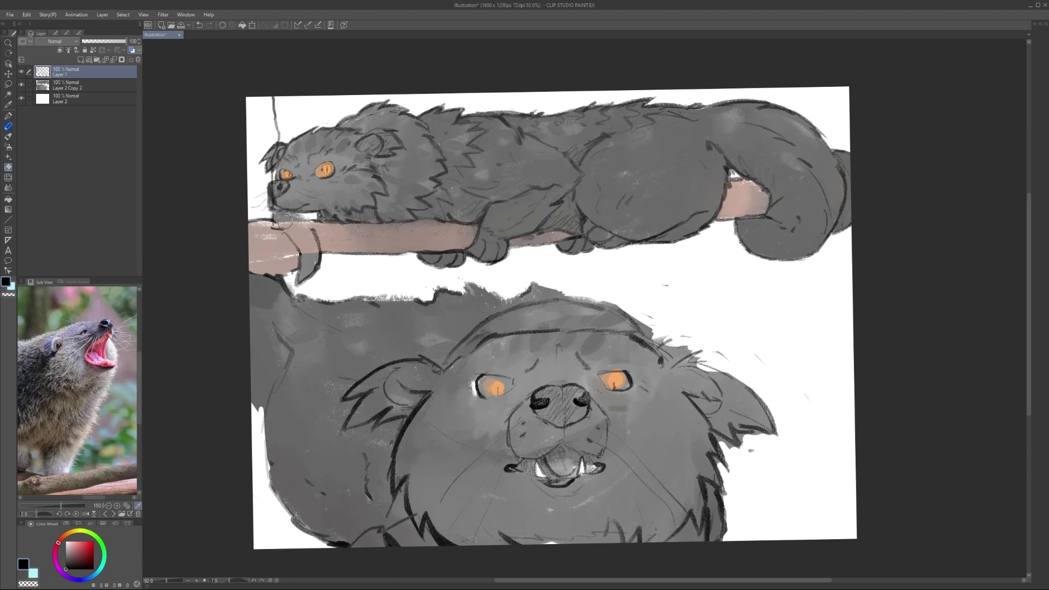
key("alt+bracketleft")
key("b")
left_click(290, 229, "alt")
left_click_drag(306, 240, 271, 219)
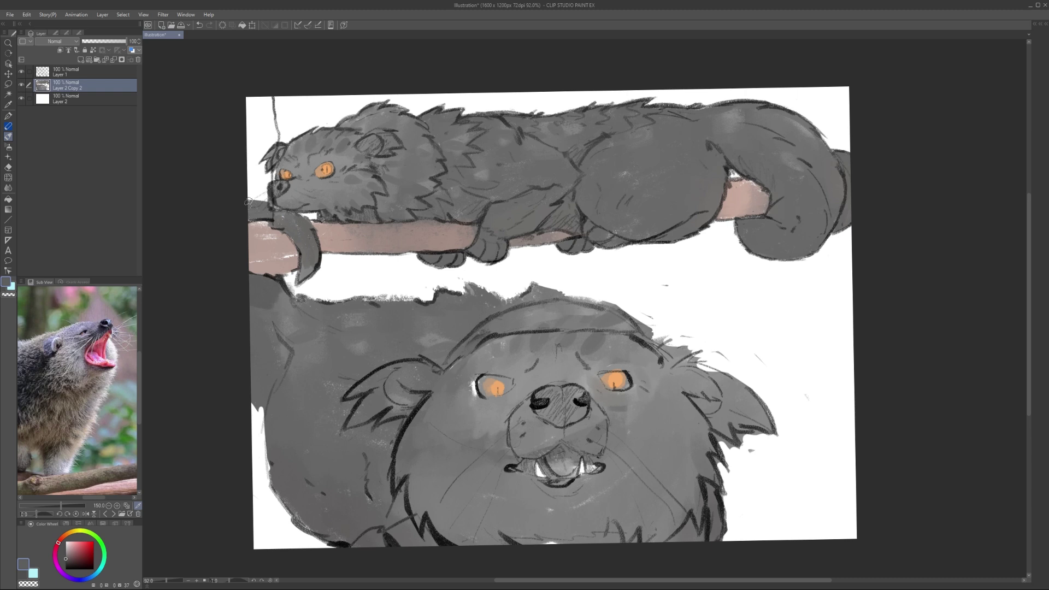
key("alt+bracketright")
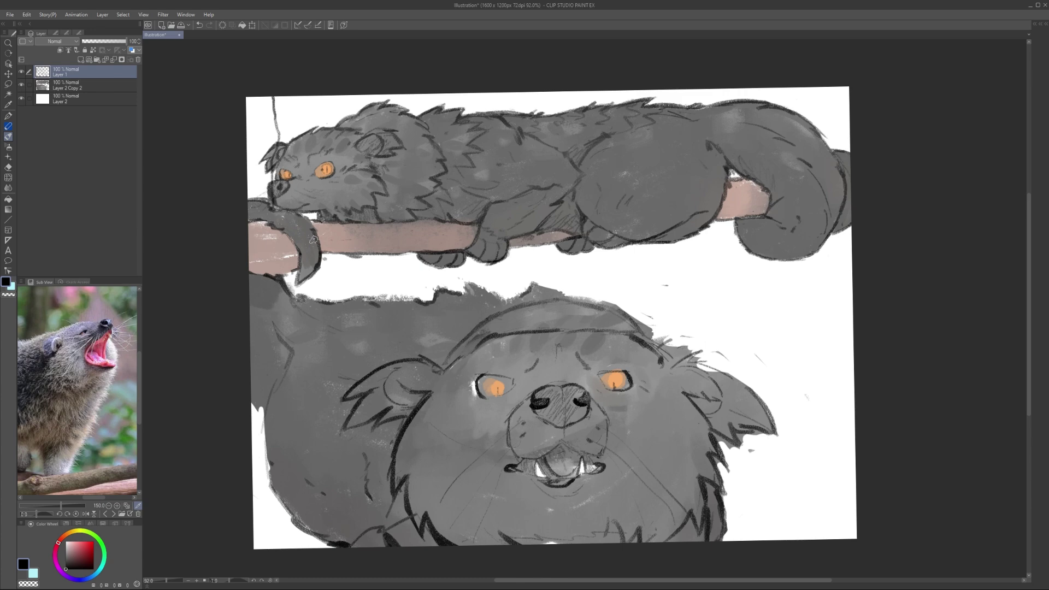
left_click_drag(479, 407, 491, 396)
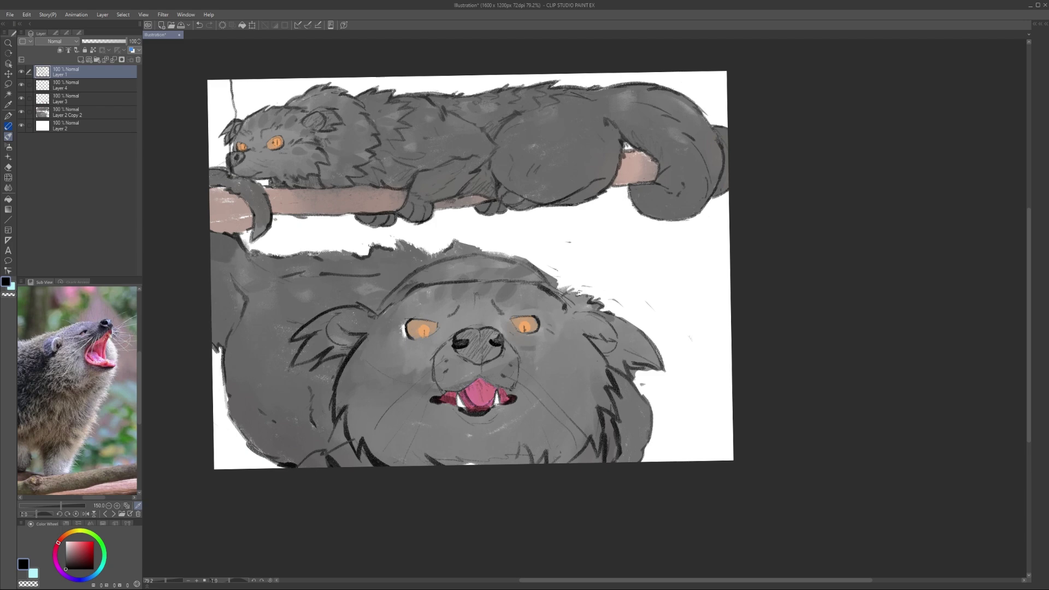
Step: Clean up the tail hanging over the branch below the upper binturong's chin and touch it up with sampled grey
left_click_drag(634, 273, 677, 301)
key("e")
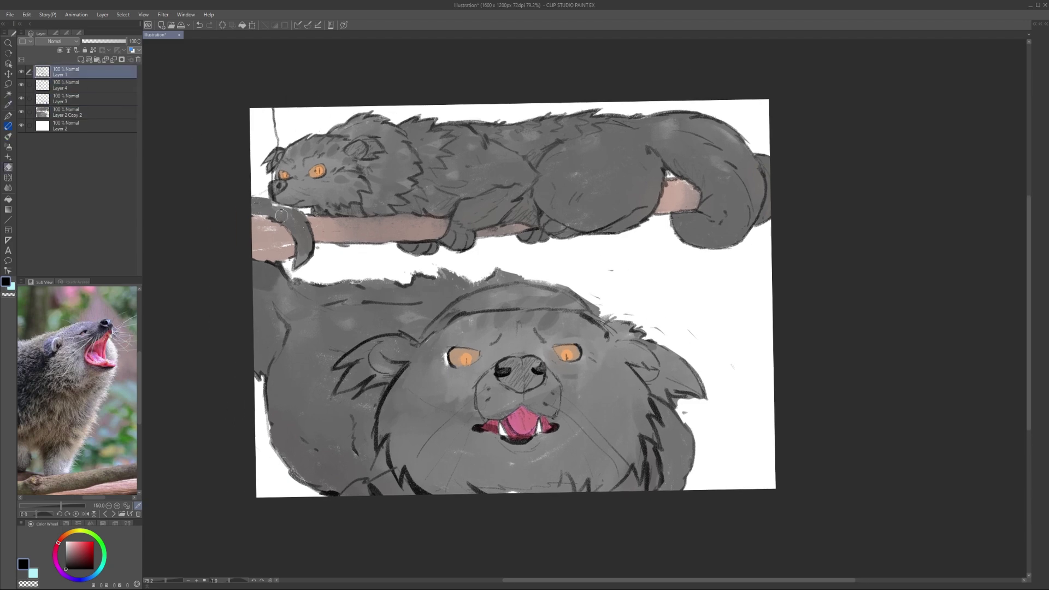
left_click(280, 201, "alt")
left_click(290, 208, "ctrl+shift")
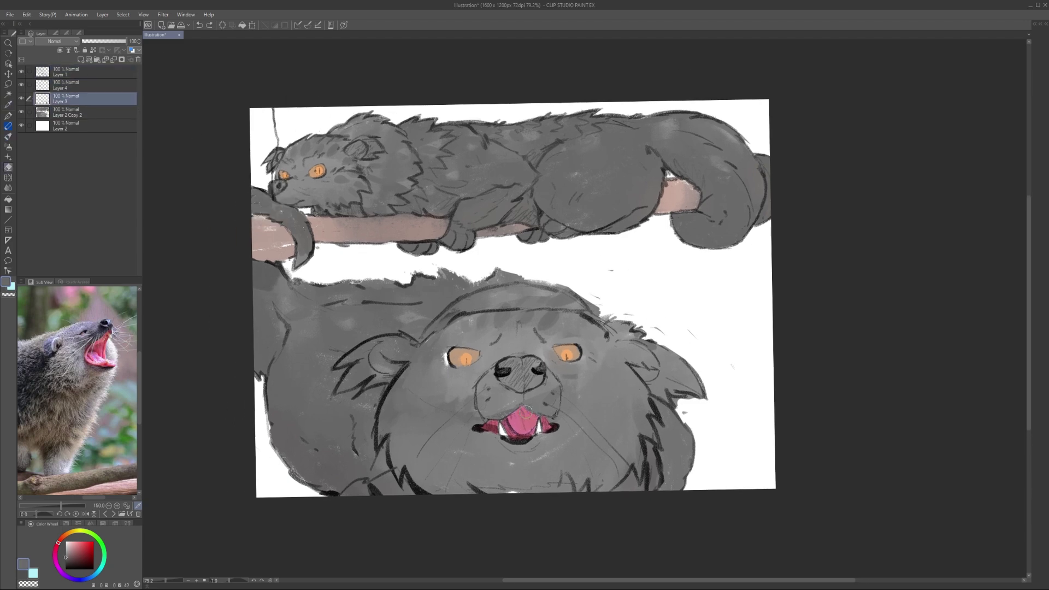
scroll(524, 413, "down", 4)
scroll(525, 412, "up", 6)
Step: Paint a trunk in the branch's brown down the canvas's left edge on a new layer behind the animals
left_click(67, 112)
left_click_drag(524, 220, 508, 257)
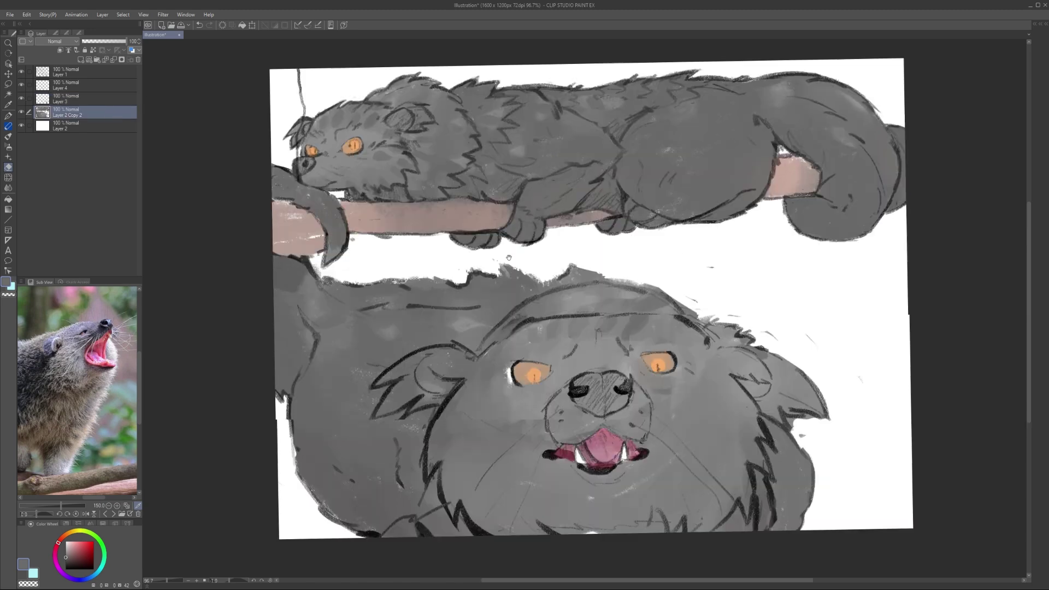
scroll(508, 257, "down", 3)
left_click(293, 256, "alt")
key("ctrl+shift+n")
left_click_drag(289, 131, 289, 208)
mouse_move(287, 382)
left_mouse_down()
mouse_move(288, 497)
mouse_move(316, 494)
left_mouse_up()
key("e")
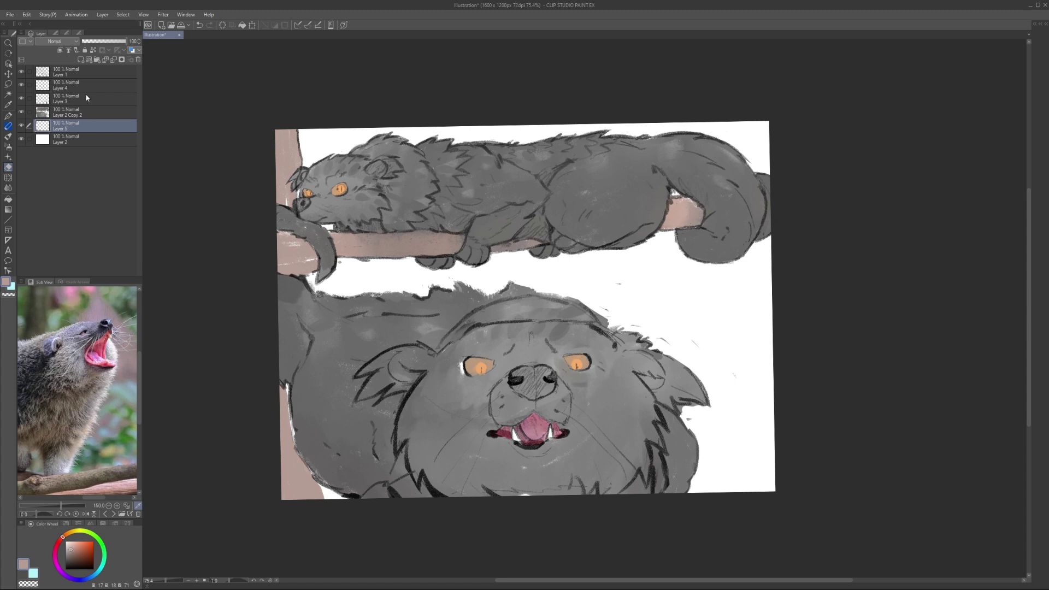
Step: Merge the colour layers into one and outline a second trunk and a ledge along the canvas's right side on Layer 1
left_click(65, 85, "shift")
key("shift+alt+e")
left_click(66, 72)
left_click_drag(738, 417, 751, 244)
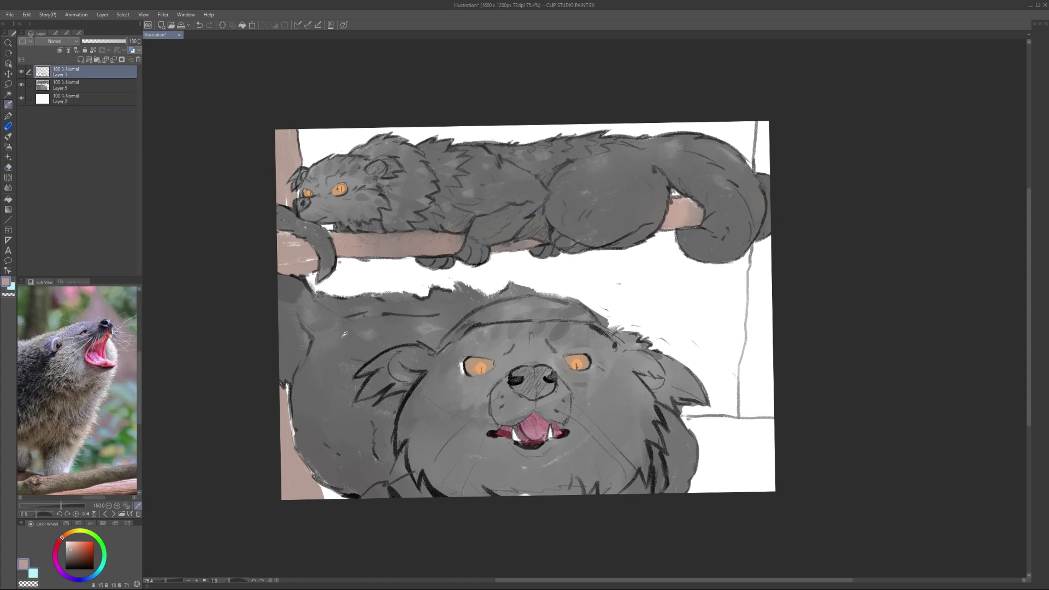
Step: Copy a piece of the brown bark onto its own layer and fit it inside the right trunk's outline
key("ctrl+c")
key("ctrl+v")
key("ctrl+t")
left_click_drag(810, 215, 779, 276)
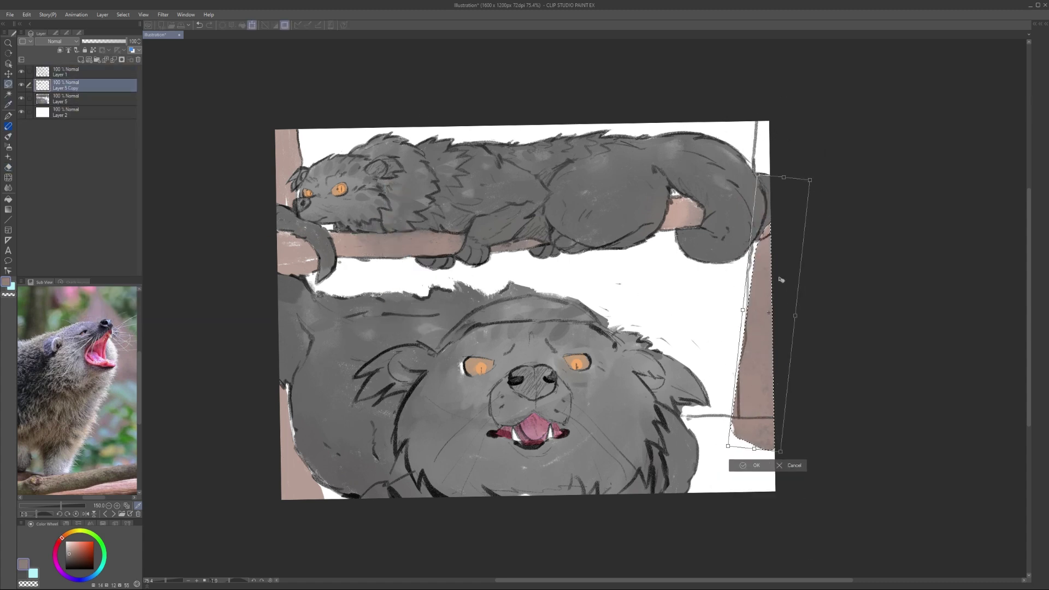
key("Return")
Step: Paint the remaining right trunk and the ledge beside the large head brown and merge the pasted bark into the colour layer
key("b")
left_click_drag(687, 419, 720, 429)
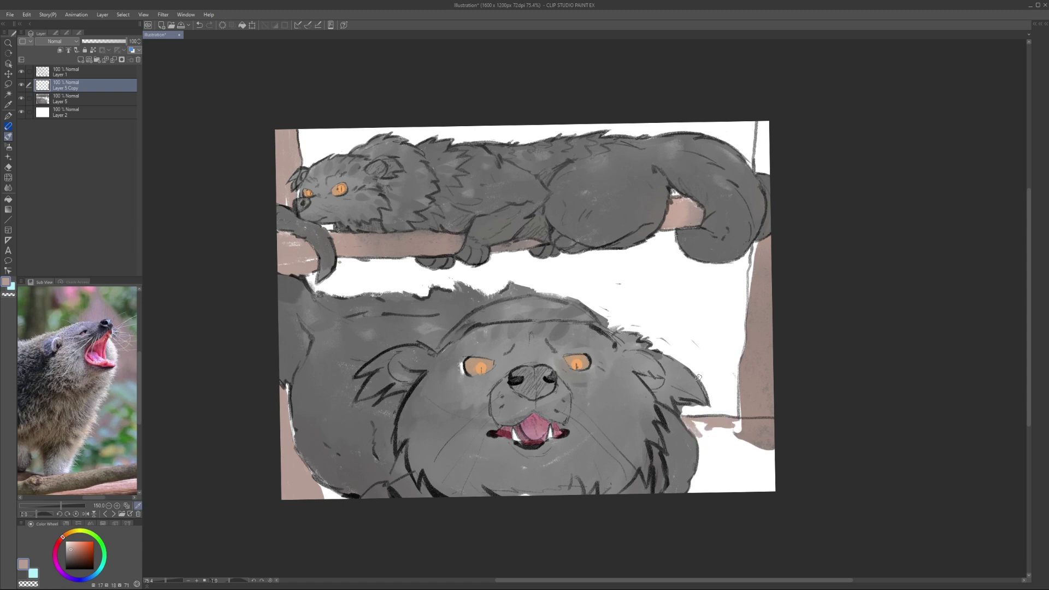
key("alt+bracketleft")
left_click_drag(763, 117, 761, 163)
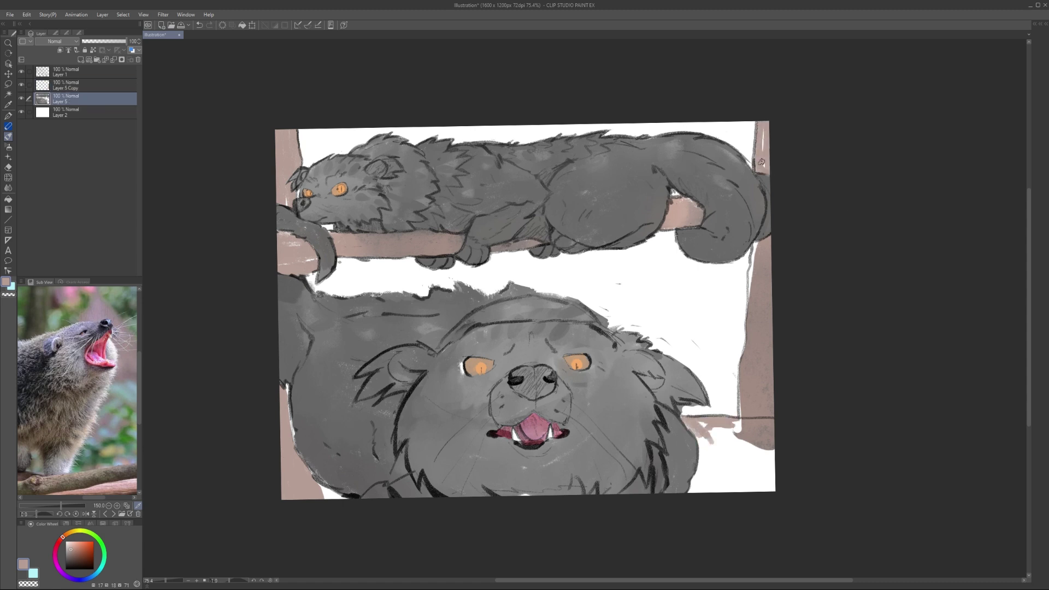
mouse_move(727, 393)
left_mouse_down()
mouse_move(700, 454)
mouse_move(710, 486)
mouse_move(764, 470)
left_mouse_up()
key("alt+bracketright")
key("ctrl+e")
left_click(744, 430, "alt")
mouse_move(726, 421)
left_mouse_down()
mouse_move(713, 445)
mouse_move(763, 468)
left_mouse_up()
scroll(665, 316, "down", 1)
Step: Outline a diagonal branch running behind the upper binturong's tail on Layer 1 and fill it with brown on the colour layer
left_click(89, 76)
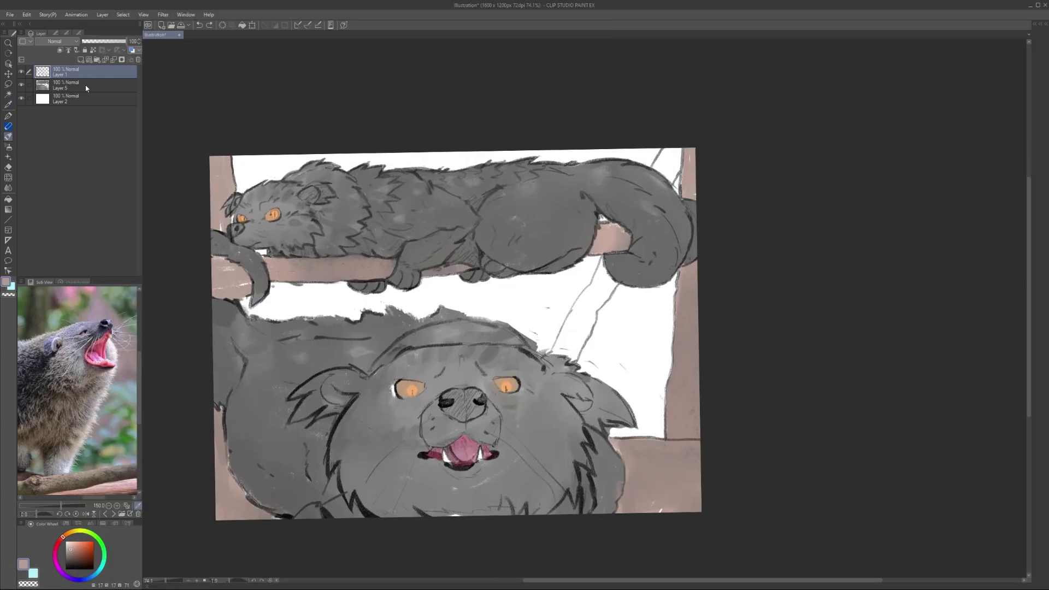
left_click(86, 88)
mouse_move(584, 294)
left_mouse_down()
mouse_move(553, 354)
mouse_move(609, 256)
left_mouse_up()
left_click_drag(563, 355, 614, 263)
mouse_move(665, 177)
left_mouse_down()
mouse_move(650, 208)
mouse_move(662, 189)
left_mouse_up()
Step: On a new layer behind the animals, fill the gaps between the branches with darker brown and the top strip with pale grey
key("ctrl+shift+n")
left_click_drag(587, 306, 650, 334)
mouse_move(579, 328)
left_mouse_down()
mouse_move(628, 407)
mouse_move(667, 339)
left_mouse_up()
left_click_drag(459, 349, 558, 284)
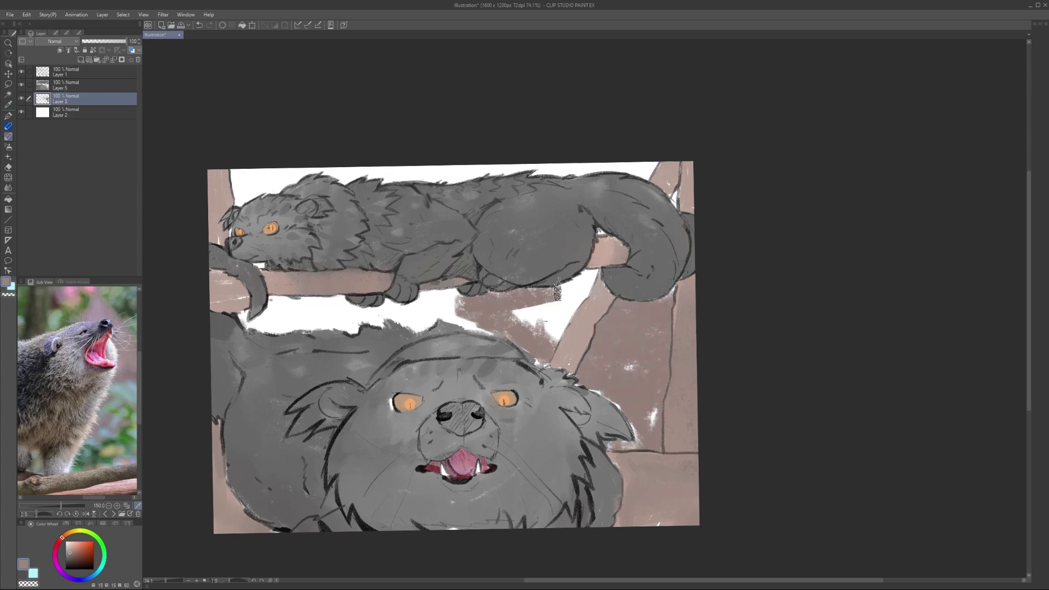
left_click_drag(546, 327, 664, 333)
left_click_drag(355, 322, 623, 317)
left_click_drag(530, 312, 584, 290)
left_click_drag(350, 208, 404, 175)
left_click_drag(399, 191, 747, 163)
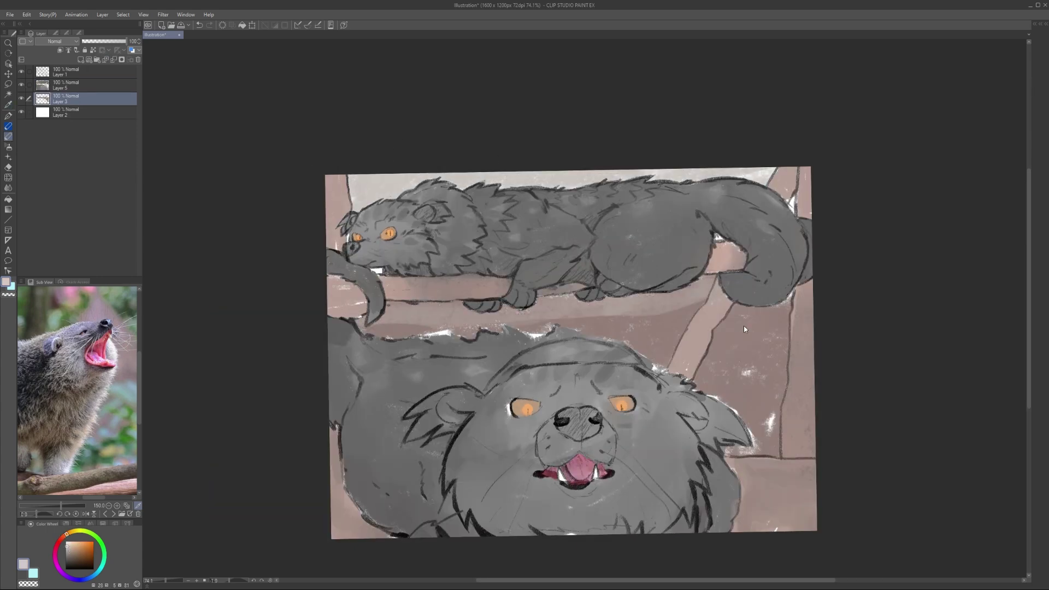
Step: Try the background layer at 72% opacity, darken the opening beside the right trunk with dark grey, and restore full opacity
scroll(491, 350, "down", 3)
scroll(547, 371, "up", 2)
left_click_drag(125, 41, 113, 41)
left_click(67, 559)
left_click_drag(623, 371, 688, 306)
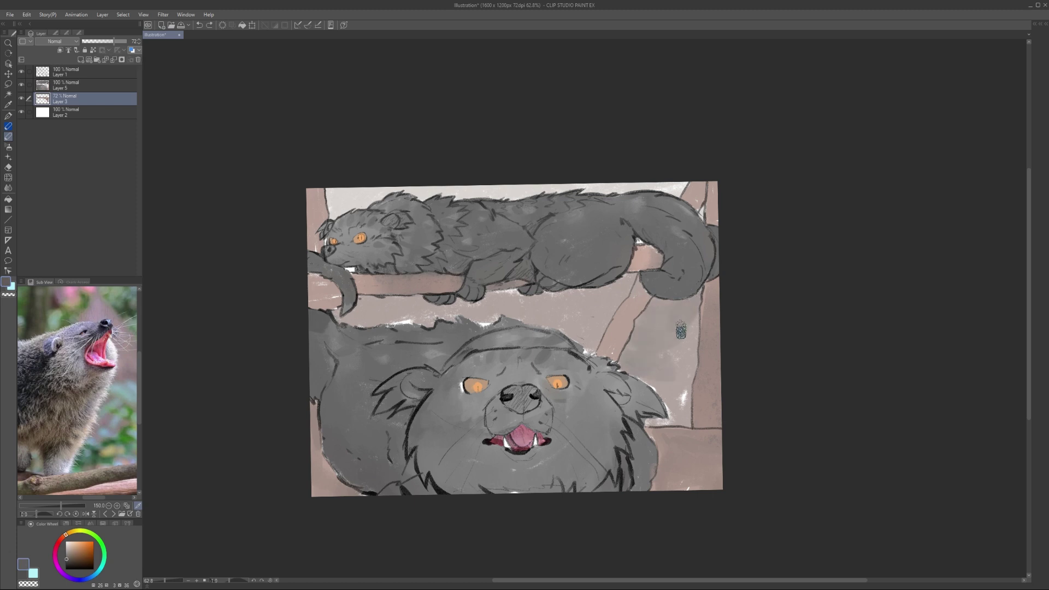
left_click_drag(656, 415, 693, 327)
left_click_drag(113, 41, 129, 41)
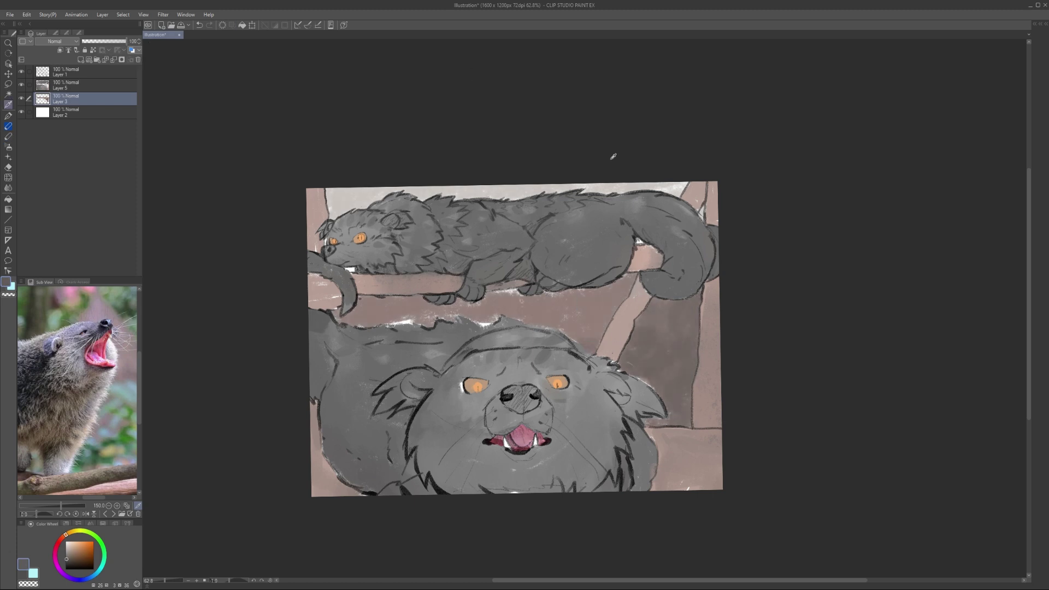
Step: Lower the background layer's opacity slightly and brush pale grey over the dark opening beside the right trunk
scroll(618, 320, "down", 4)
left_click_drag(126, 40, 122, 41)
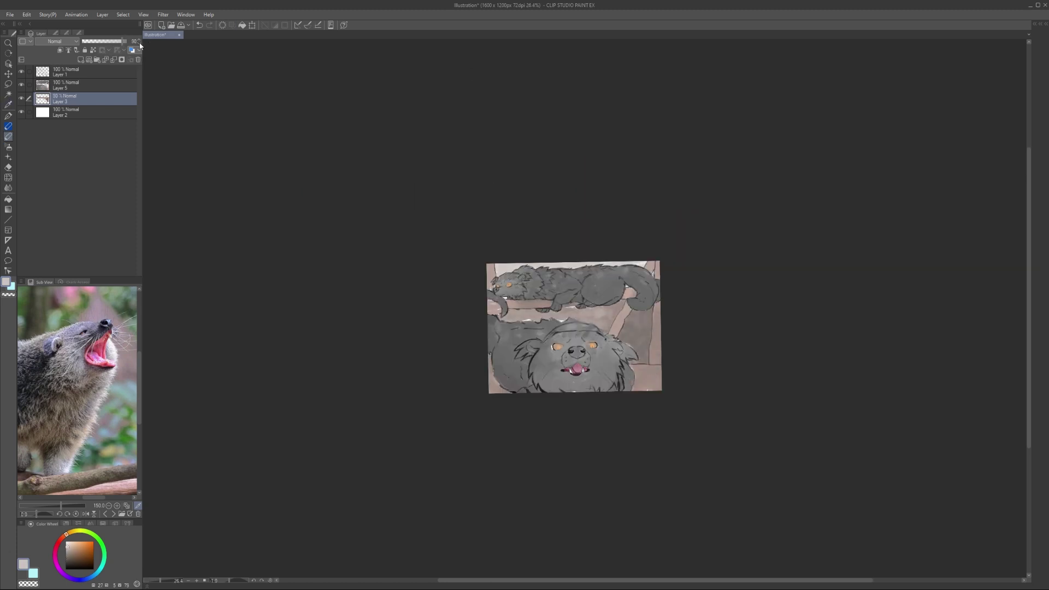
scroll(614, 325, "up", 3)
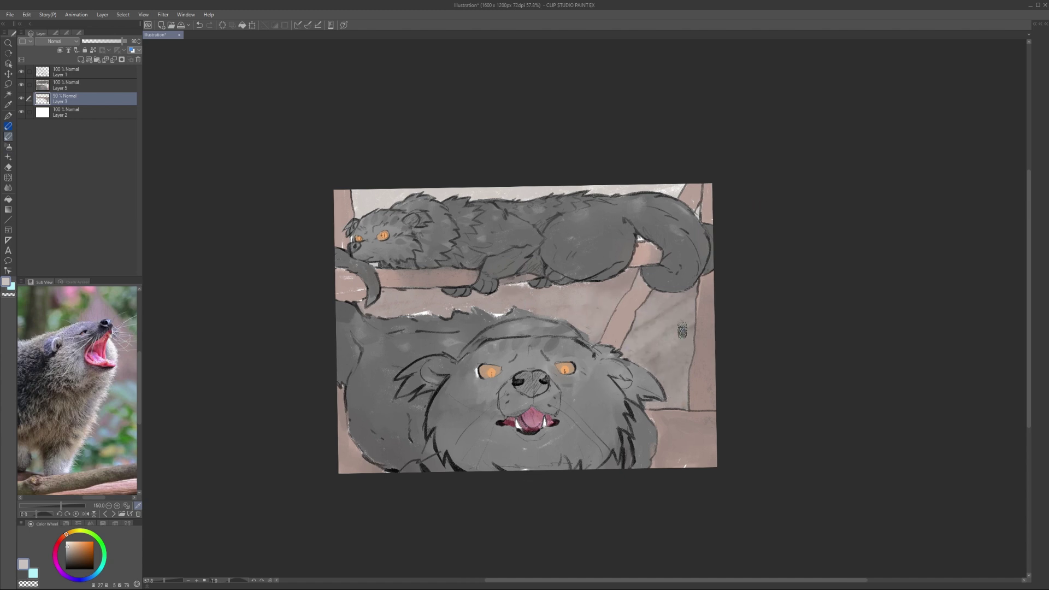
scroll(616, 283, "down", 1)
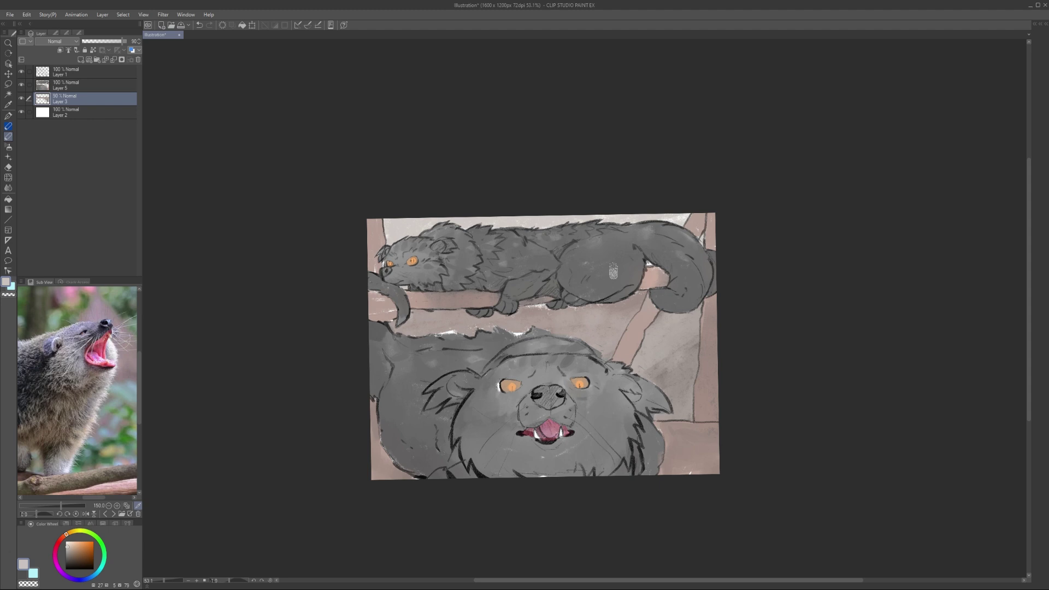
Step: Test a much lower background opacity, return the layer to 100%, and brush the background over with off-white
left_click(102, 41)
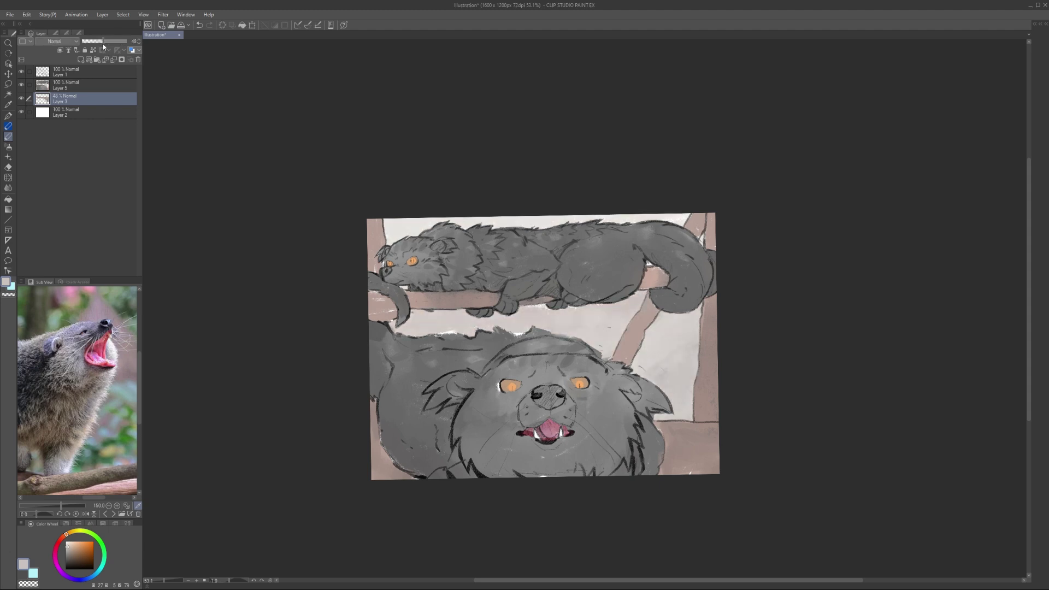
left_click_drag(103, 41, 96, 41)
left_click(125, 41)
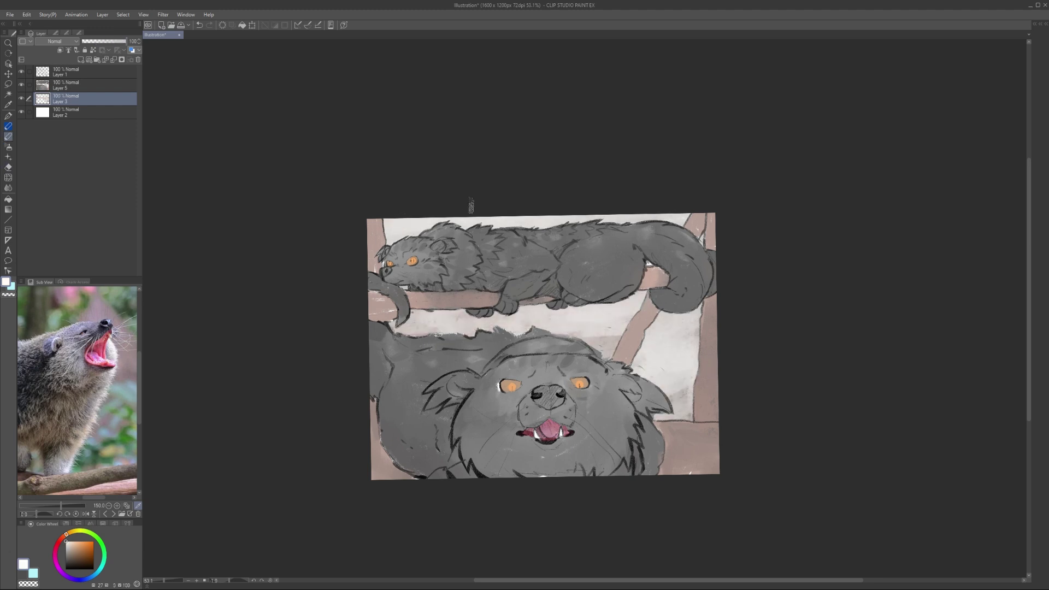
scroll(497, 221, "down", 1)
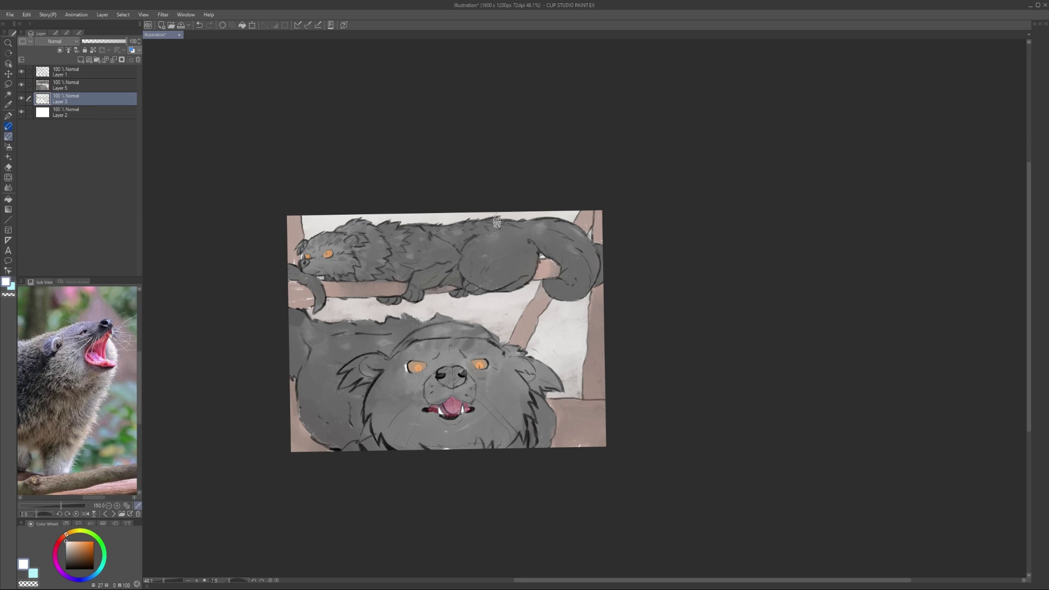
Step: Merge the animals' colour layer with the background layer below it
left_click(78, 89)
key("ctrl+e")
scroll(464, 339, "up", 1)
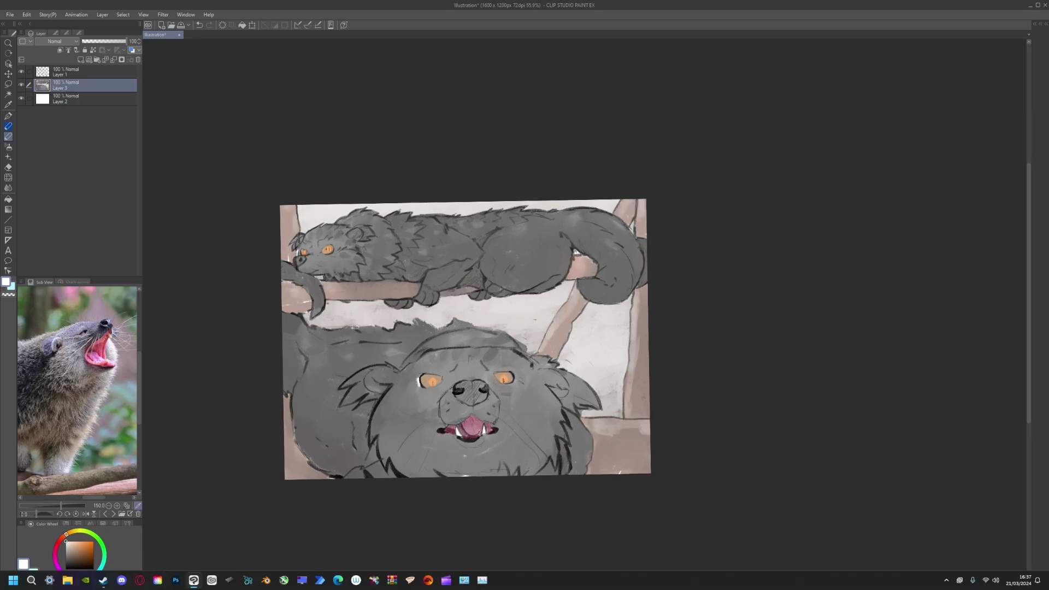
left_click(140, 580)
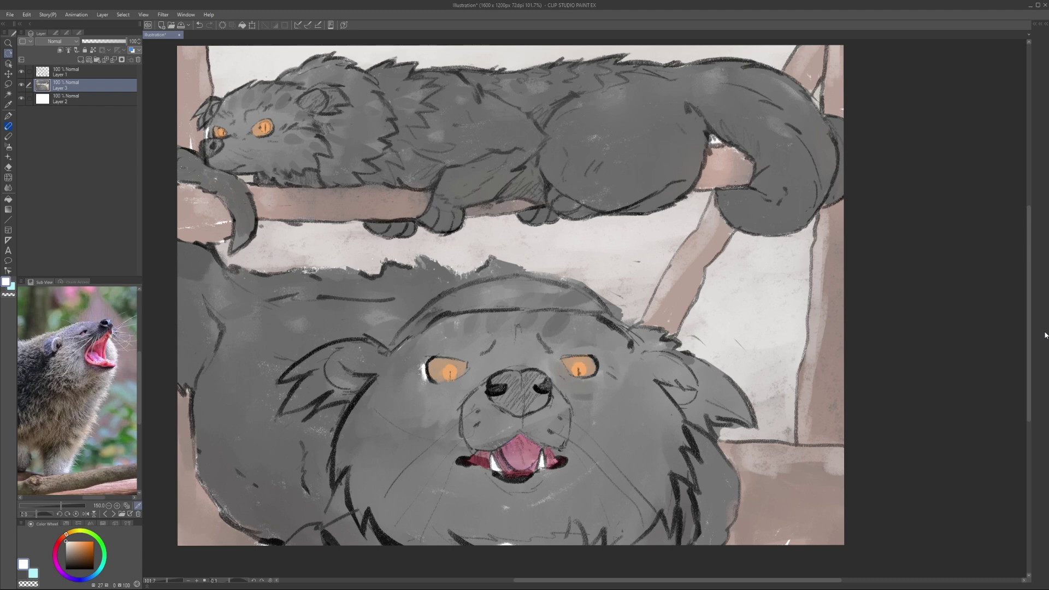
Step: Try merging all layers and blurring the upper binturong, and restore the separate layers
left_click(55, 33)
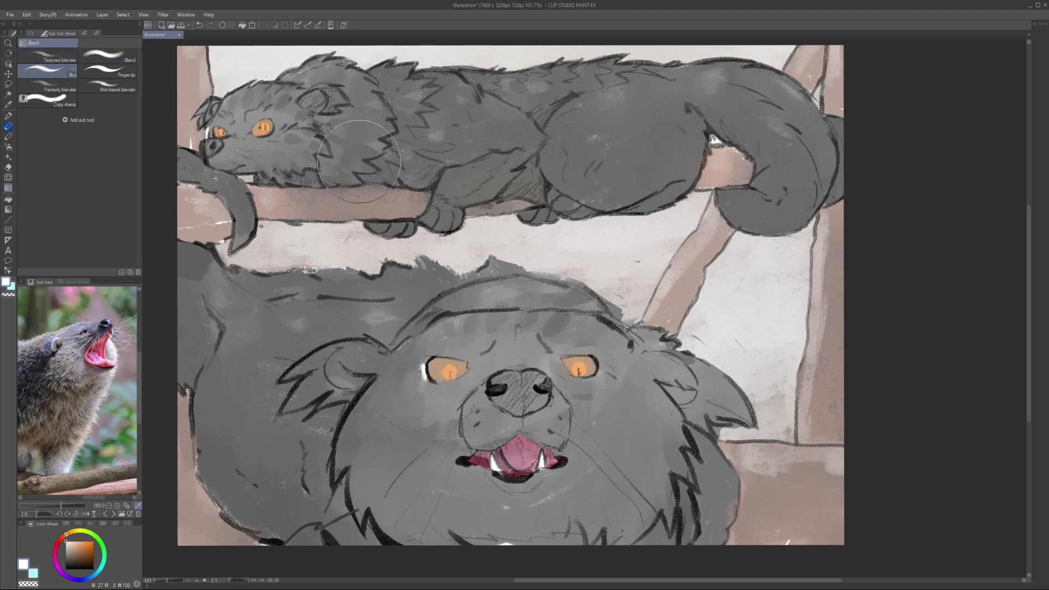
left_click(41, 34)
key("ctrl+shift+e")
key("ctrl+z")
key("ctrl+z")
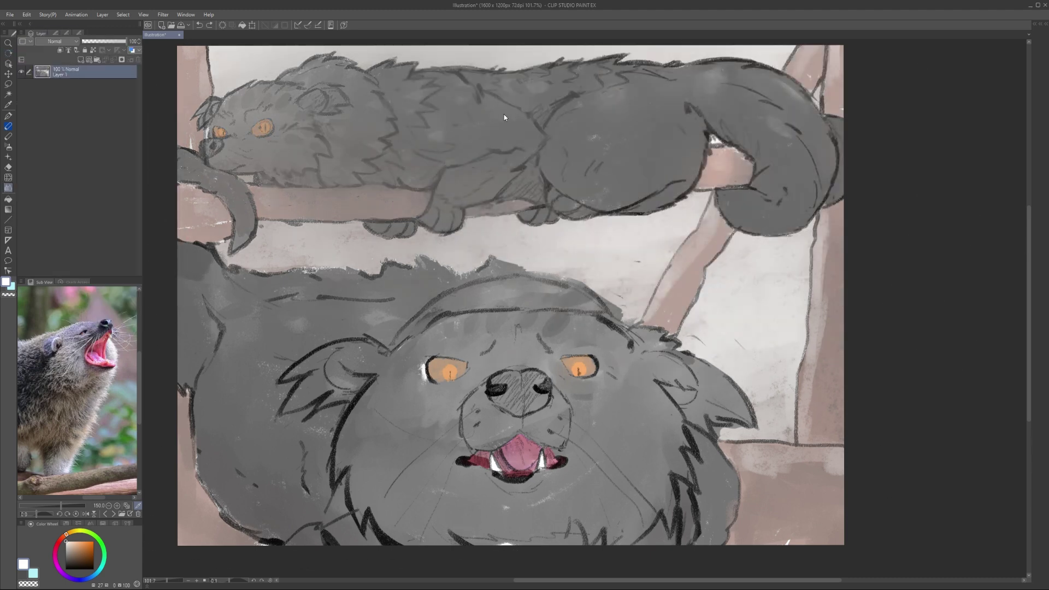
left_click(55, 34)
left_click(57, 75)
left_click(32, 34)
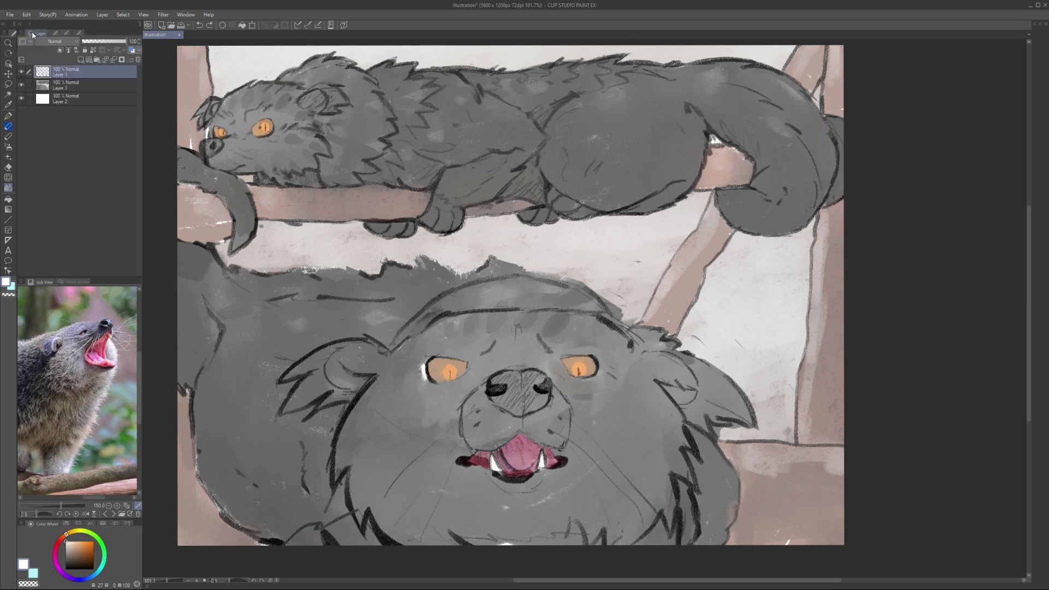
left_click(8, 199)
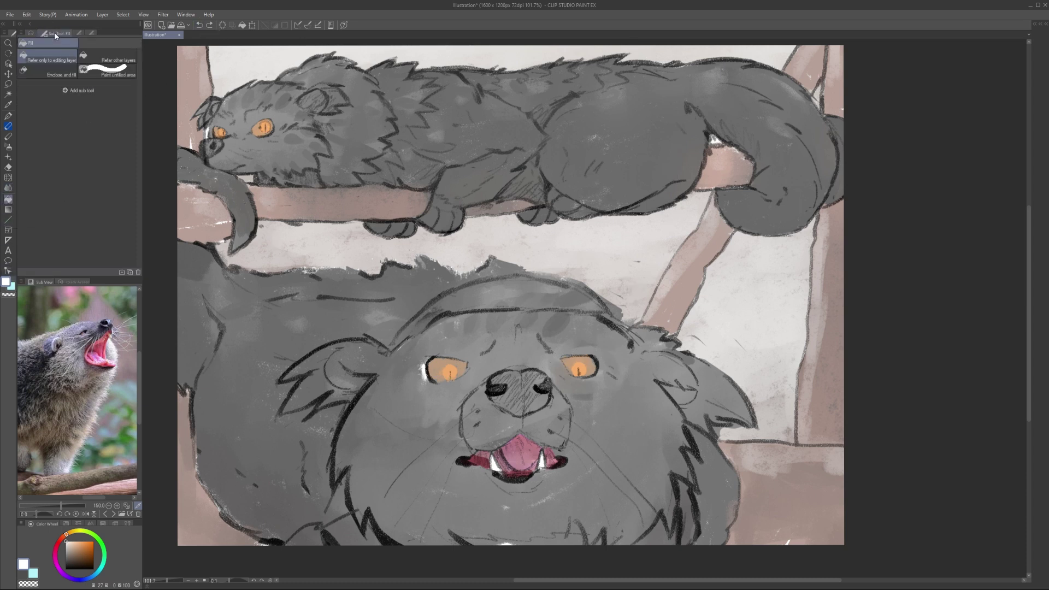
left_click(33, 34)
Step: Start saving the illustration and create a folder named "binting around" in Documents > Characters > Main characters > Bintur
key("ctrl+s")
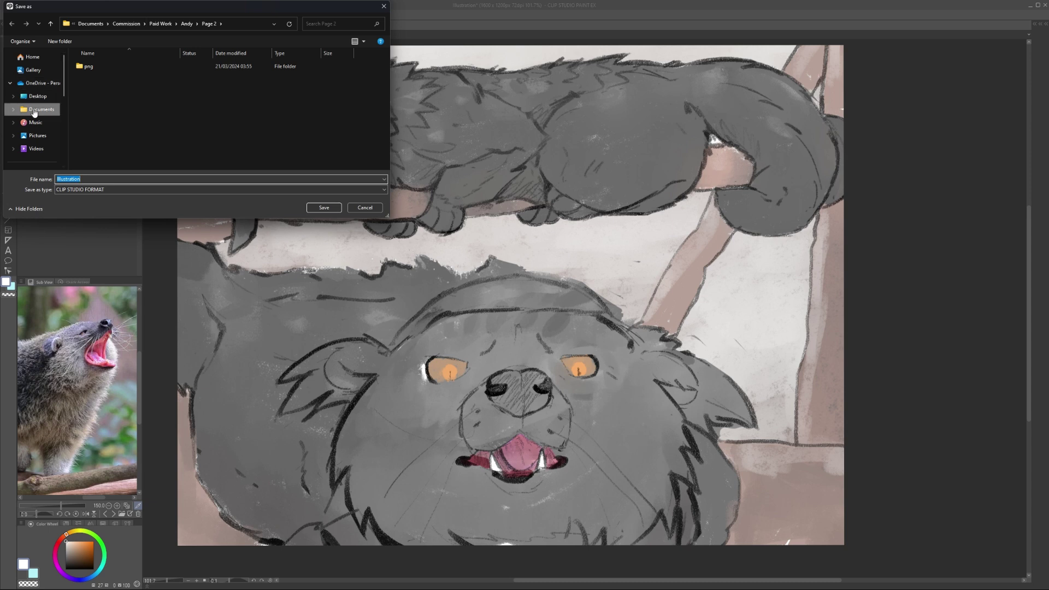
scroll(101, 112, "down", 1)
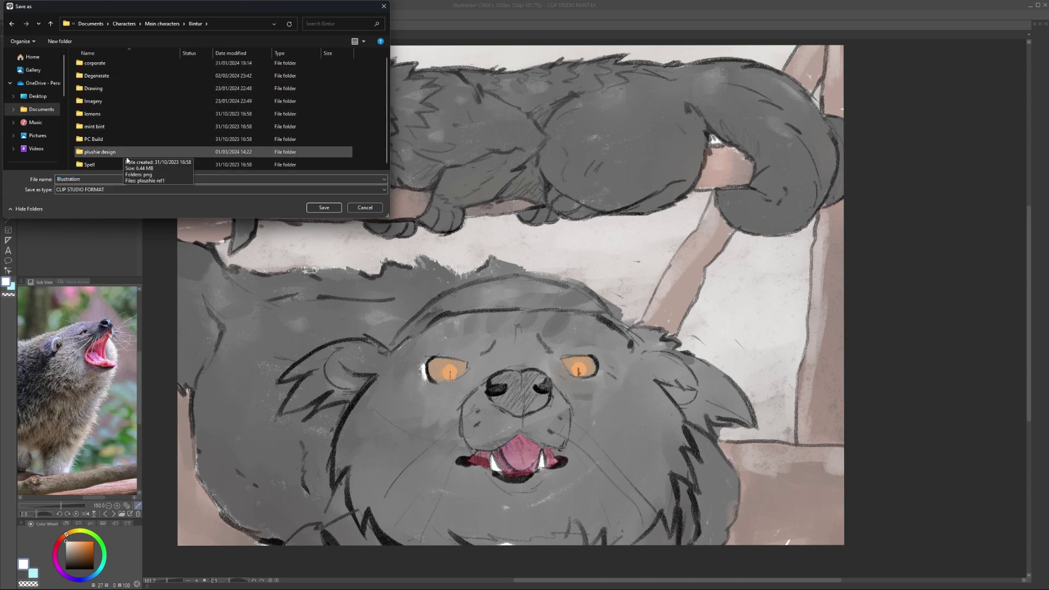
right_click(114, 61)
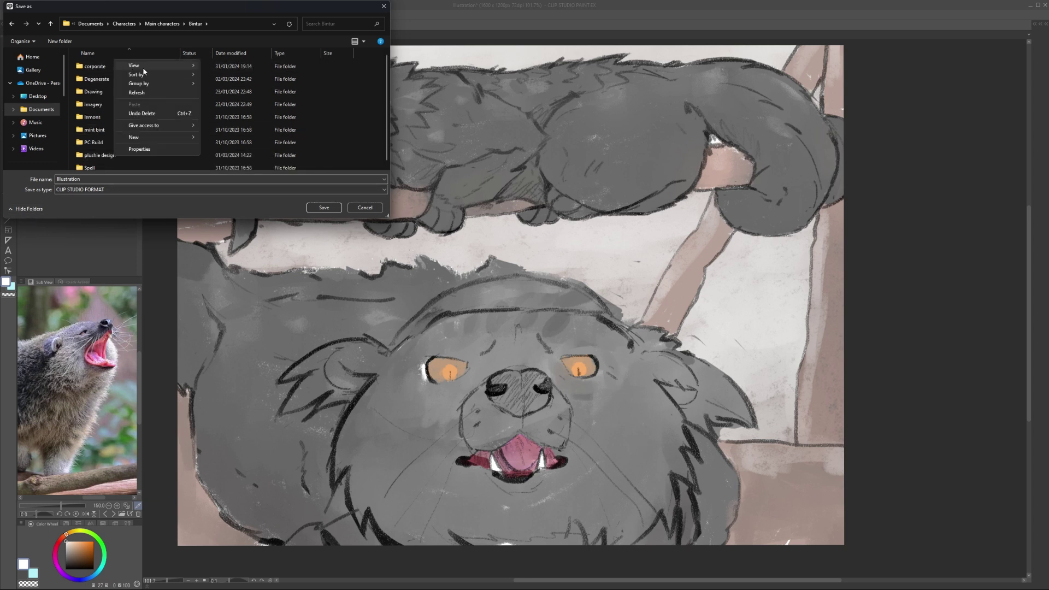
left_click(224, 140)
type("binting around")
key("Return")
key("Return")
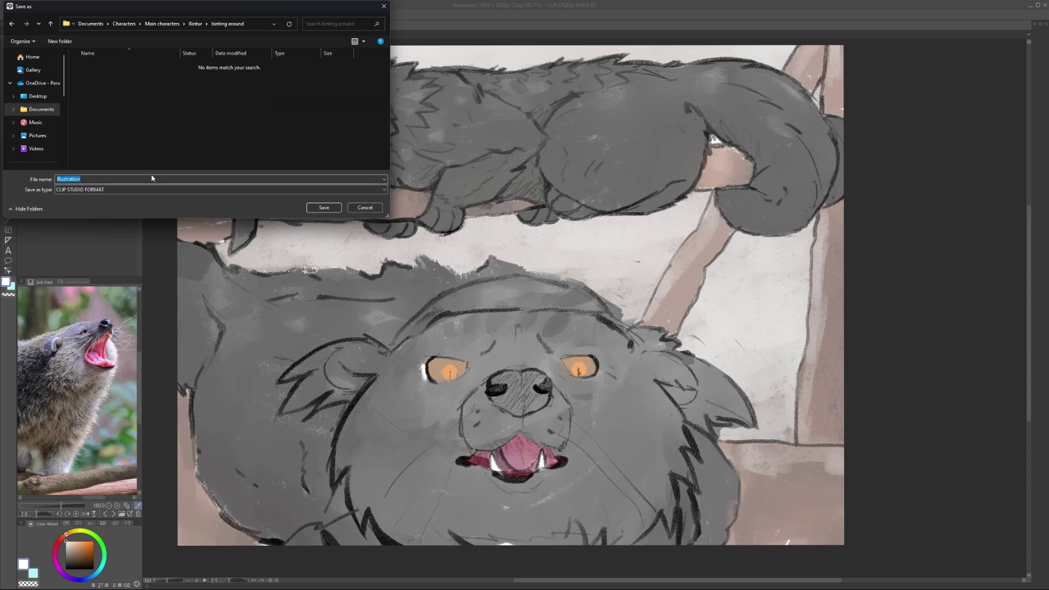
Step: Save the illustration as binting1.psd in the "binting around" folder
left_click(127, 179)
type("binting1")
key("Return")
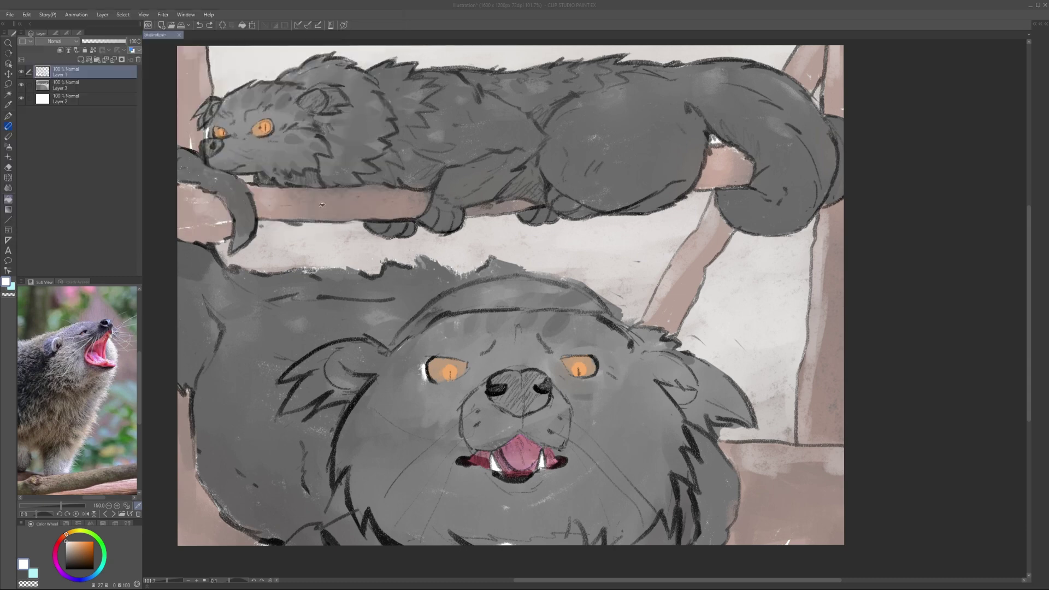
Step: Export the illustration as binting1 in PNG format into a new "png" subfolder of "binting around"
left_click(9, 15)
left_click(33, 109)
right_click(120, 129)
left_click(230, 218)
type("pnm")
key("Return")
key("Return")
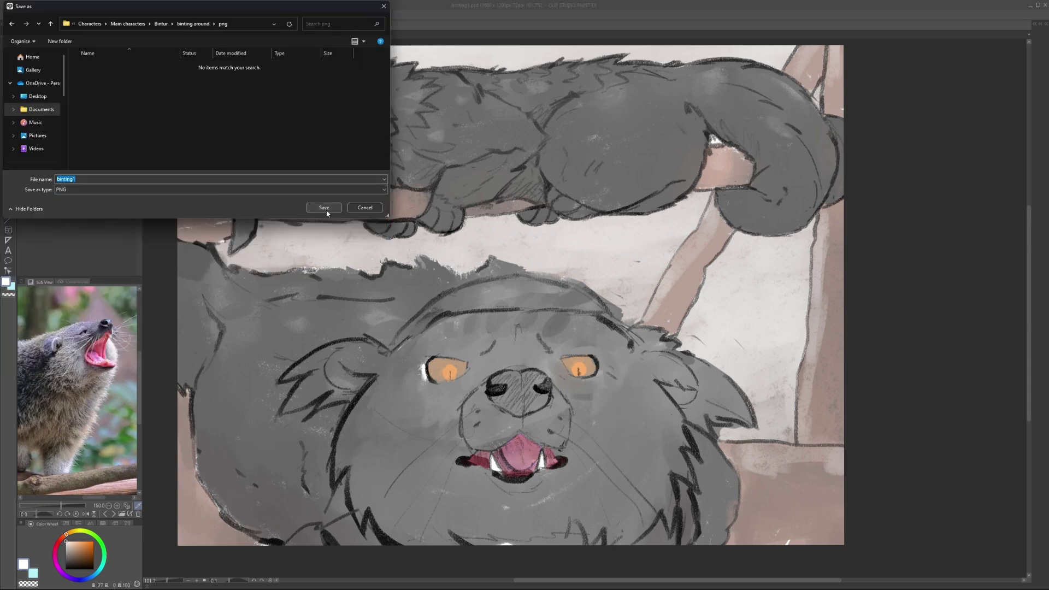
key("Return")
Step: Switch to File Explorer and open binting1.png from the png folder in Photoshop
key("super+e")
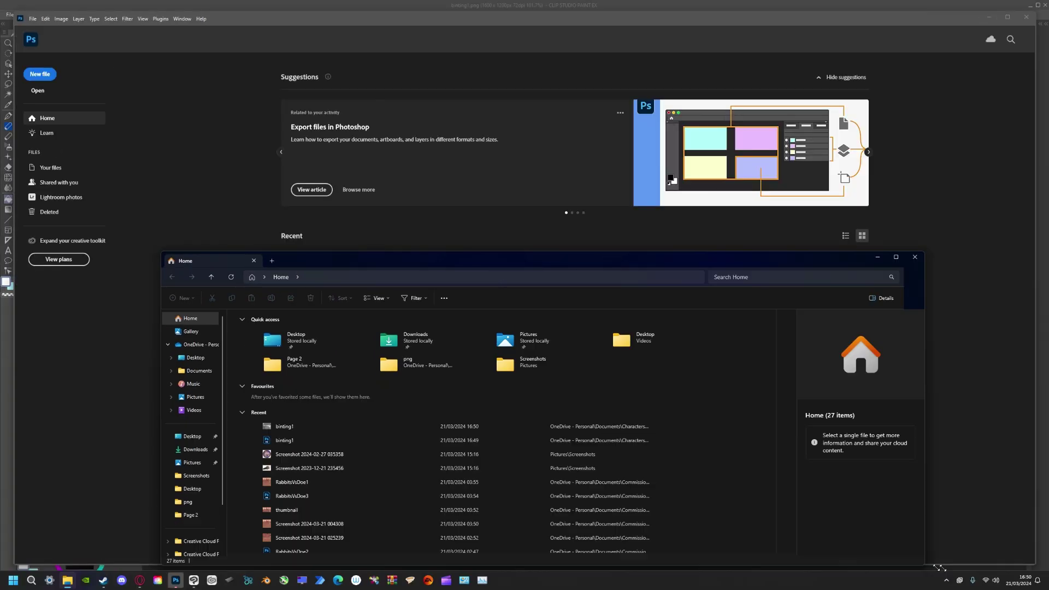
double_click(213, 321)
double_click(213, 316)
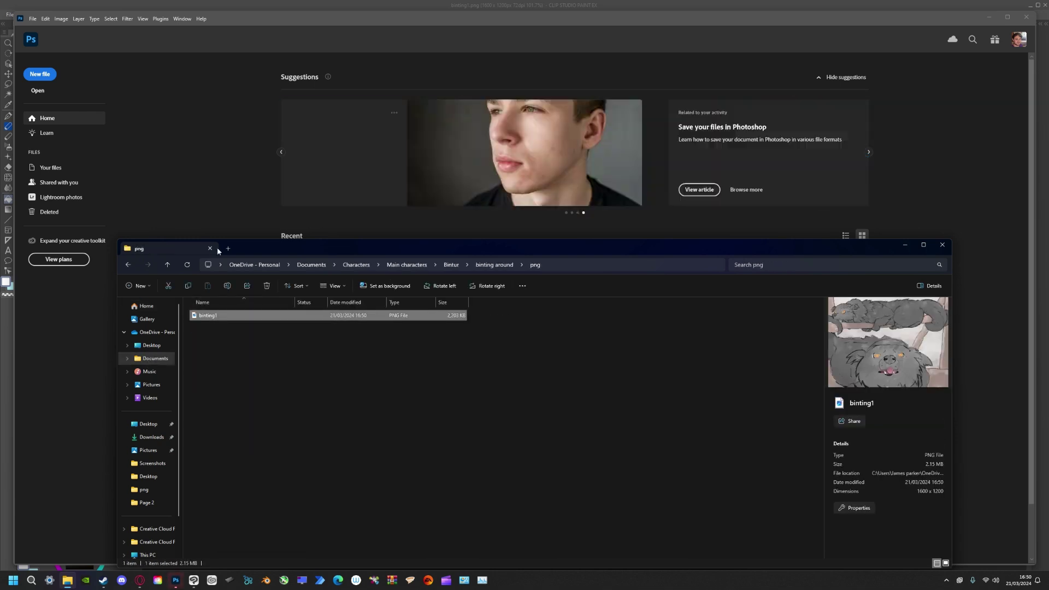
double_click(213, 315)
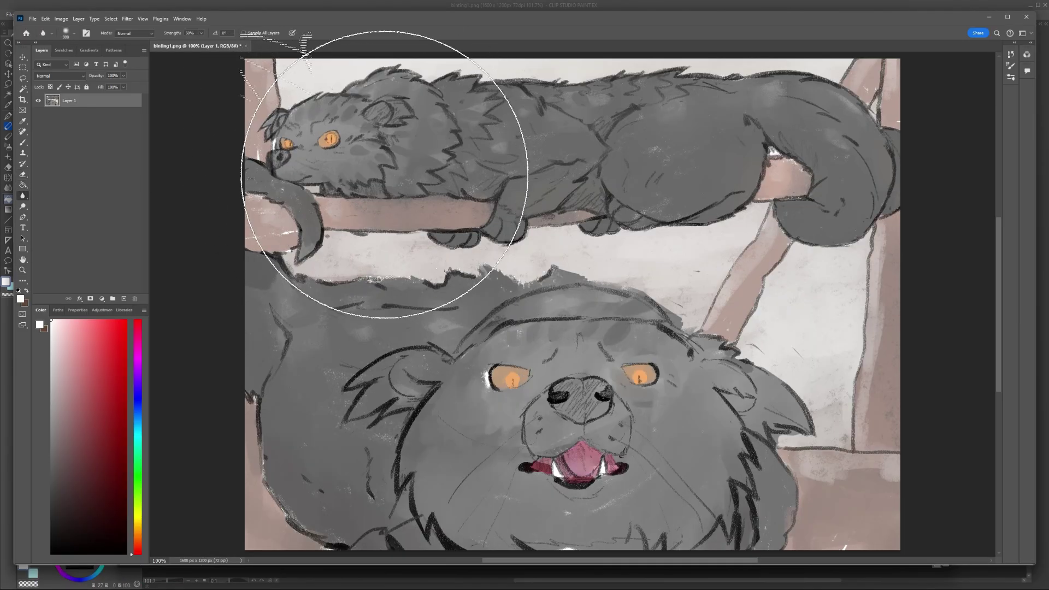
Step: Soften the upper binturong and its branch in binting1.png using an enlarged Blur tool
key("bracketright")
key("bracketright")
key("bracketright")
left_click_drag(632, 180, 649, 154)
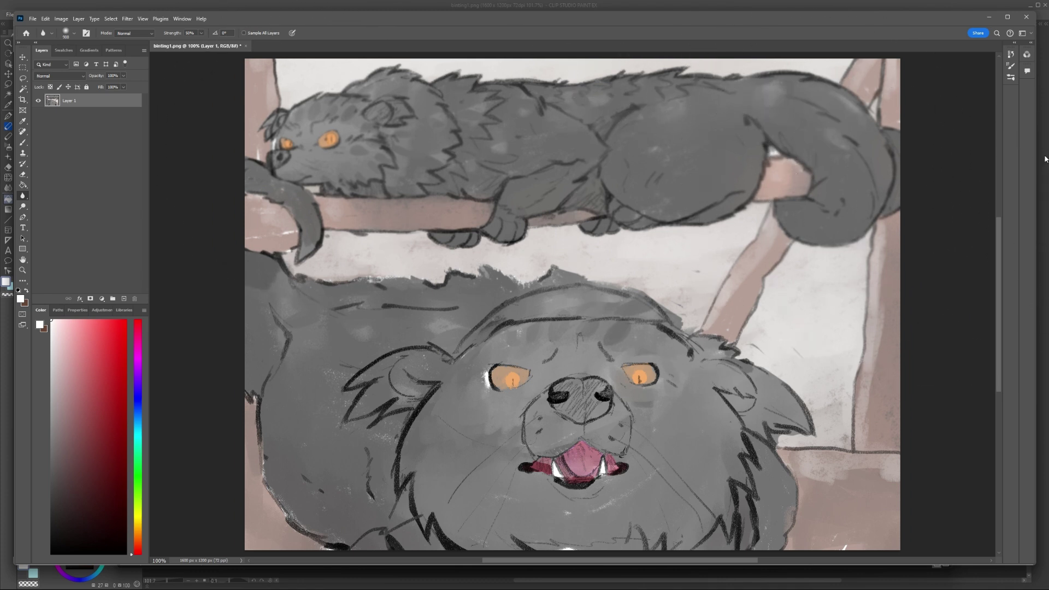
key("z")
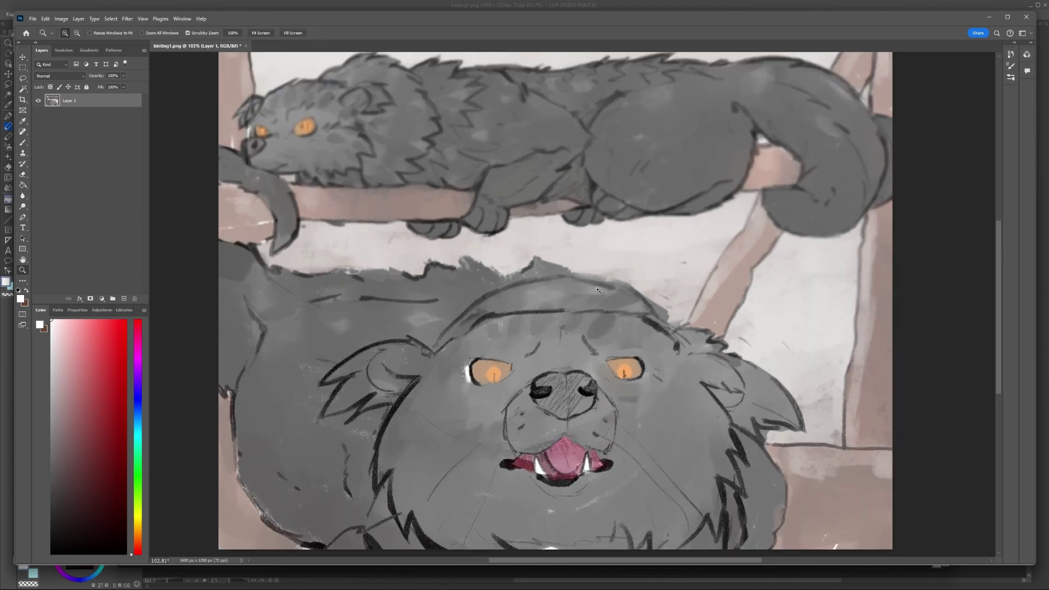
Step: Browse the binturong reference photos in the Imagery folder of Bintur for the fur, eyes, nose and open mouth
key("alt+Tab")
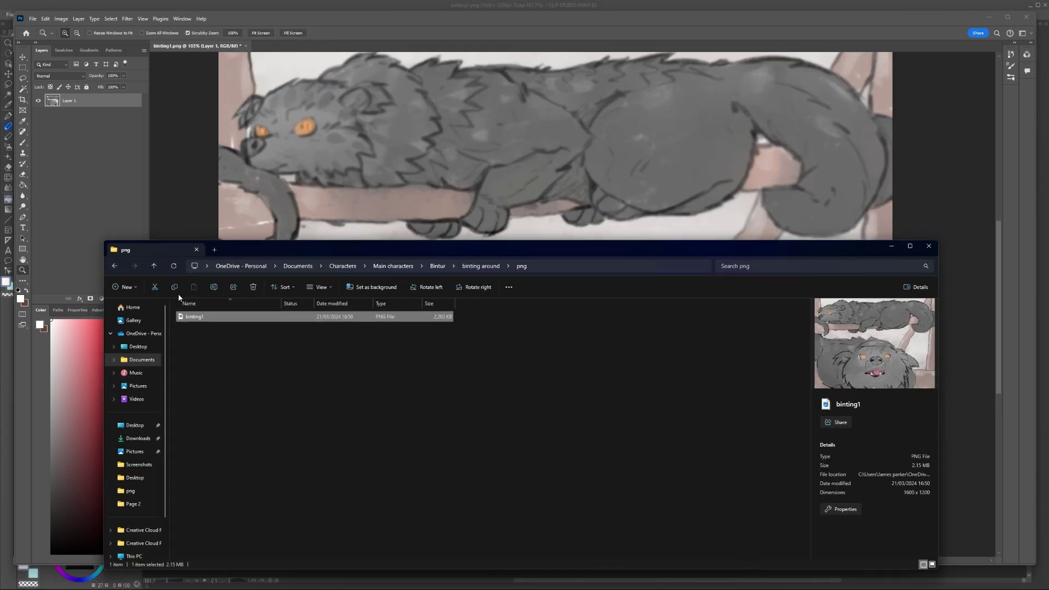
left_click(437, 266)
double_click(210, 380)
double_click(211, 316)
double_click(211, 354)
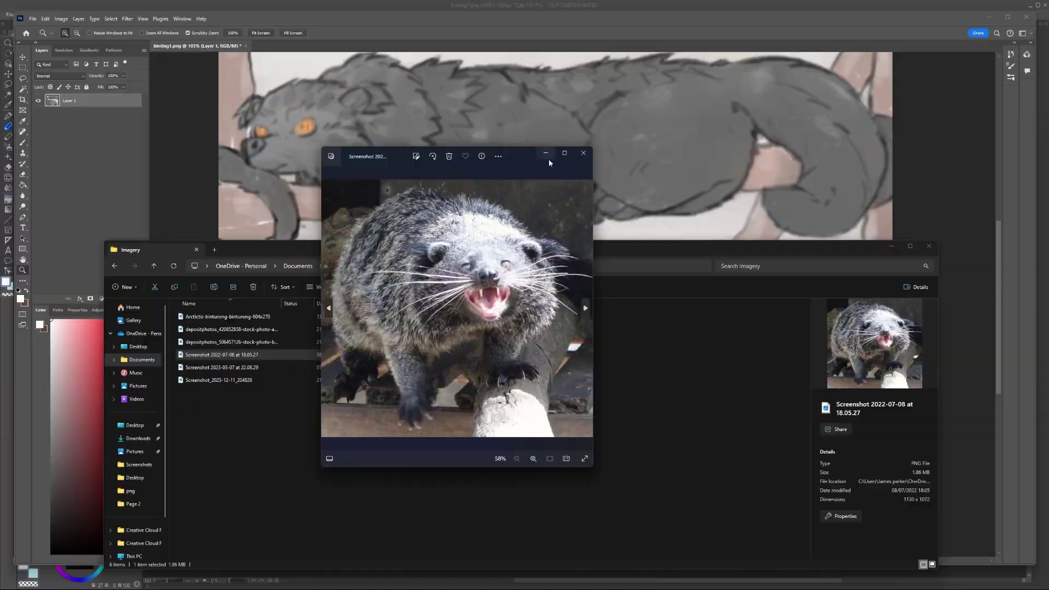
scroll(777, 214, "up", 3)
key("Right")
key("Right")
key("Right")
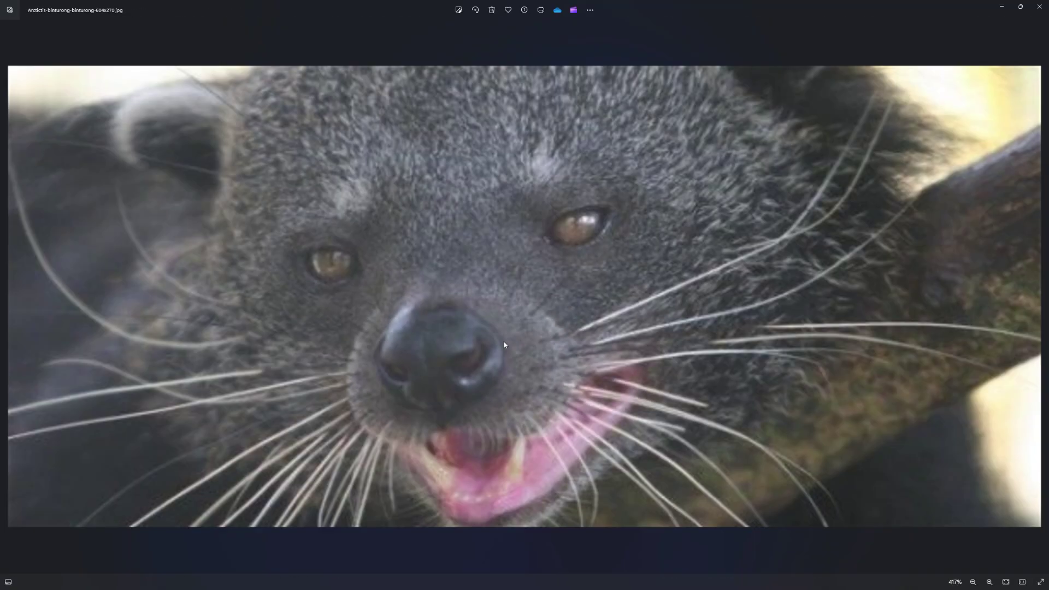
Step: Return to Photoshop, compare the original and blurred states in the history, and save binting1.png with the blur
key("alt+Tab")
mouse_move(546, 454)
left_mouse_down()
mouse_move(601, 454)
mouse_move(535, 454)
left_mouse_up()
left_click(1010, 54)
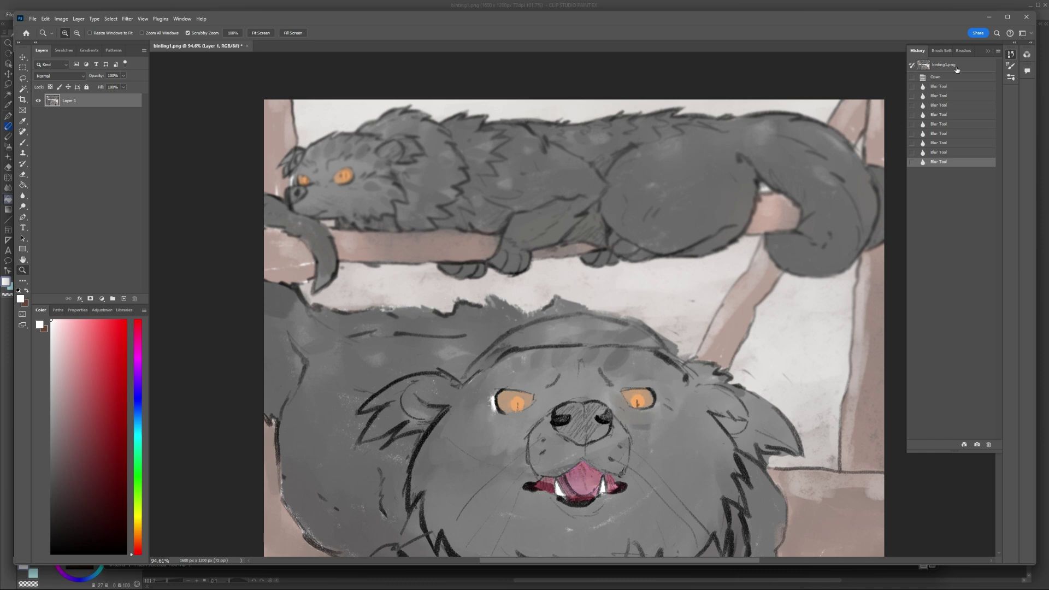
left_click(947, 81)
left_click(938, 162)
left_click(33, 19)
left_click(41, 96)
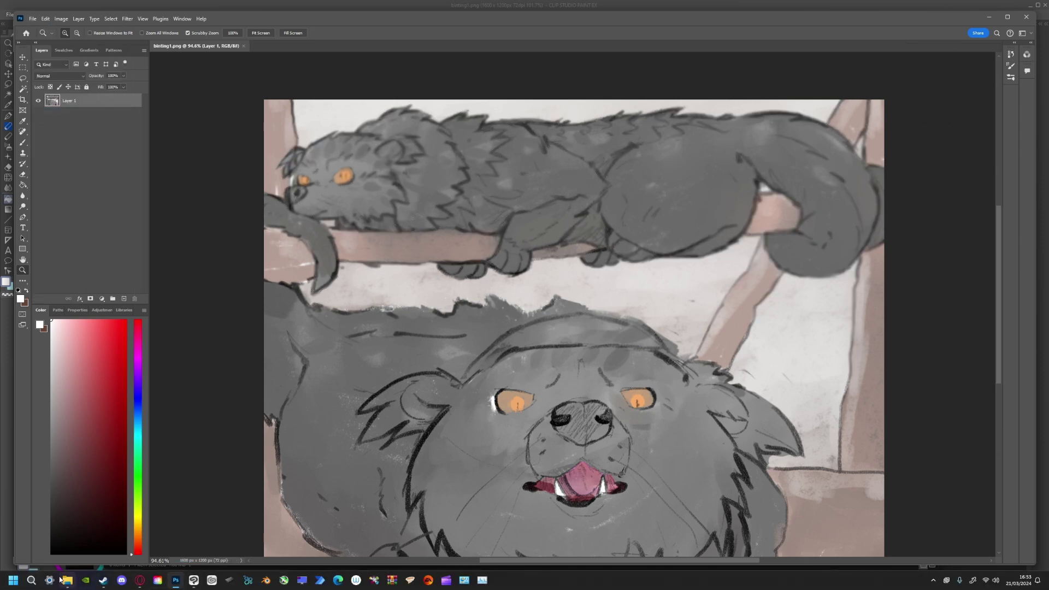
Step: Check the saved binting1.png in File Explorer and the photo viewer
left_click(481, 580)
left_click_drag(294, 242, 293, 252)
double_click(194, 339)
double_click(191, 339)
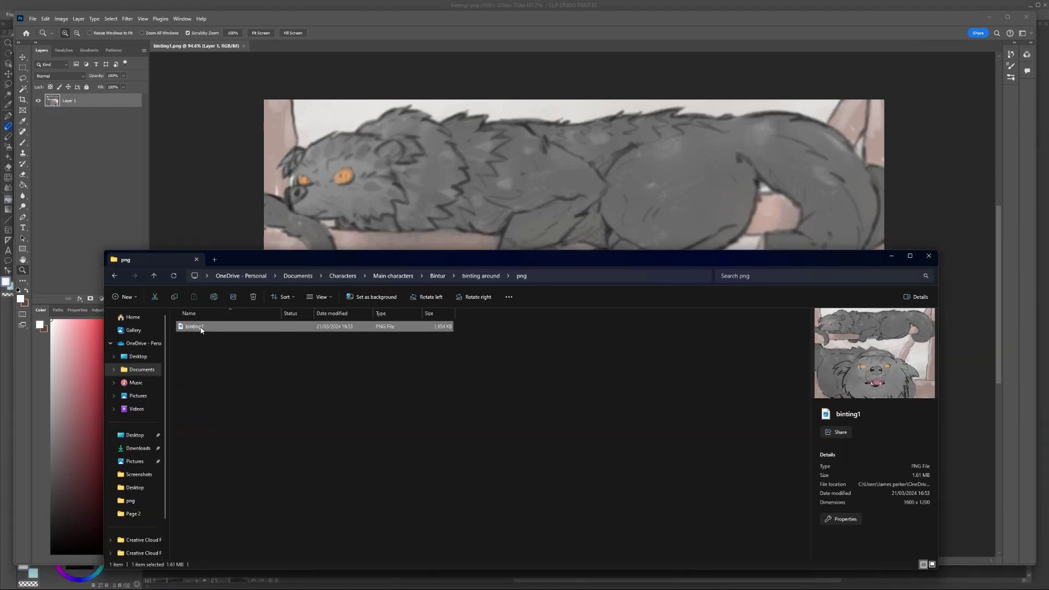
Step: Switch to Clip Studio Paint and brush light-grey fur highlights onto the upper binturong's head, mane and neck tufts
left_click(193, 580)
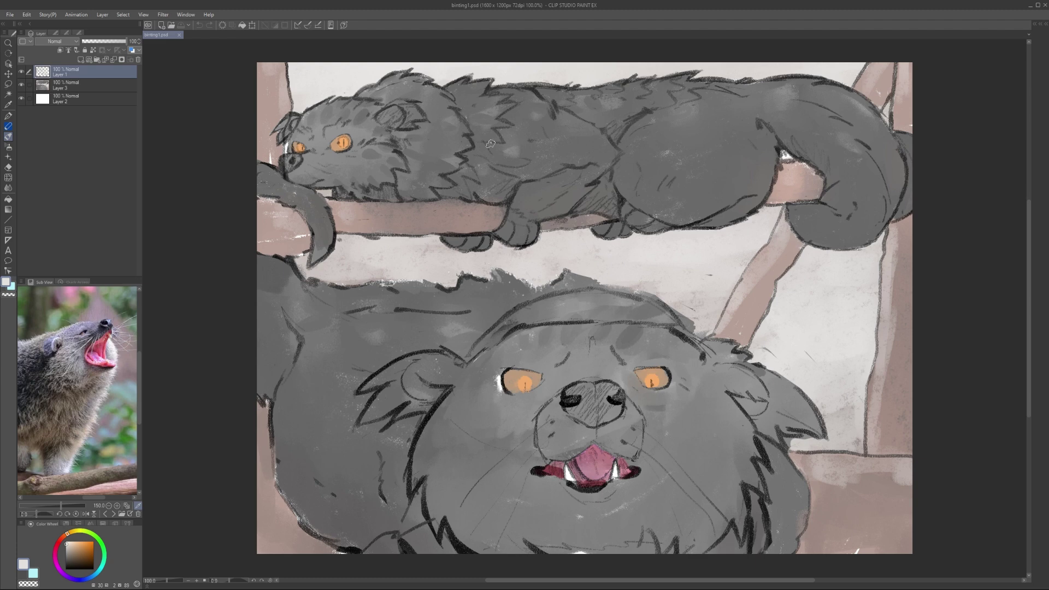
left_click_drag(490, 143, 429, 162)
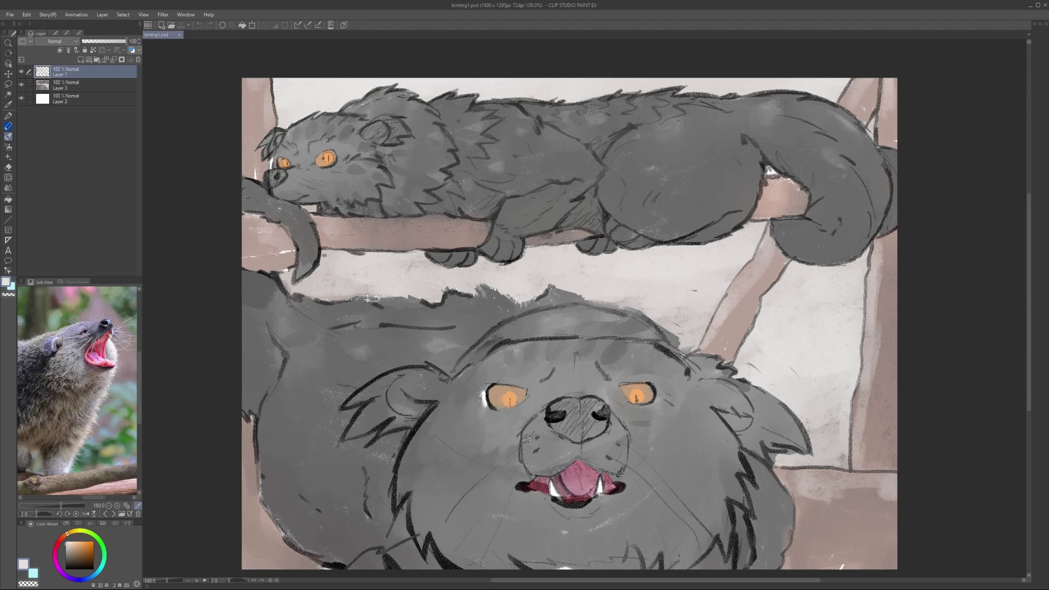
scroll(288, 113, "up", 3)
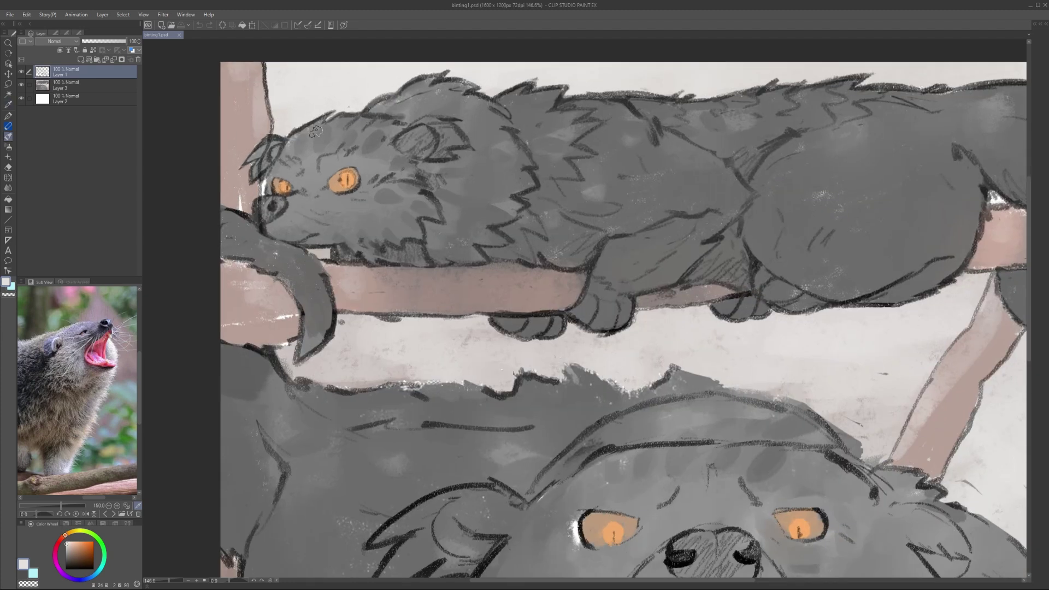
left_click_drag(485, 103, 470, 103)
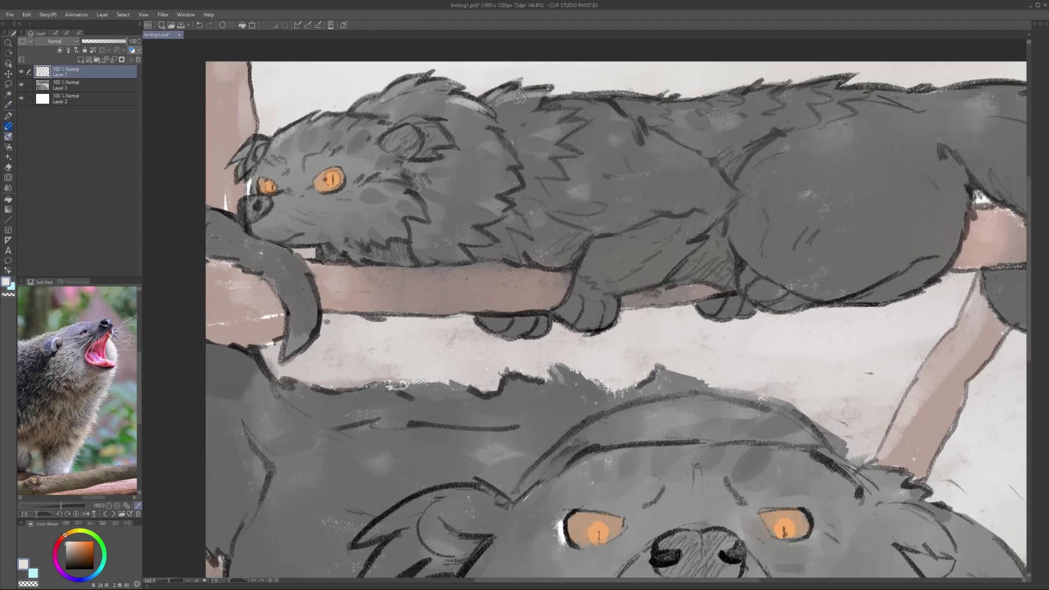
mouse_move(565, 123)
left_mouse_down()
mouse_move(548, 162)
mouse_move(505, 182)
left_mouse_up()
left_click_drag(484, 225, 459, 216)
left_click_drag(462, 162, 476, 162)
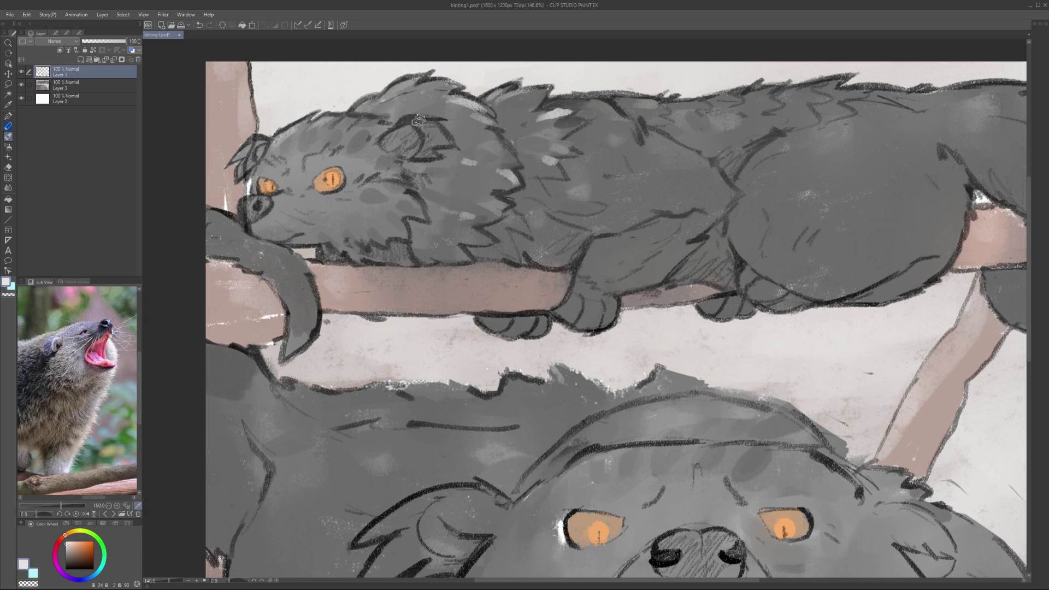
Step: Add a new layer and paint pale highlights on both noses and on the lower binturong's forehead, ear and back
key("ctrl+shift+n")
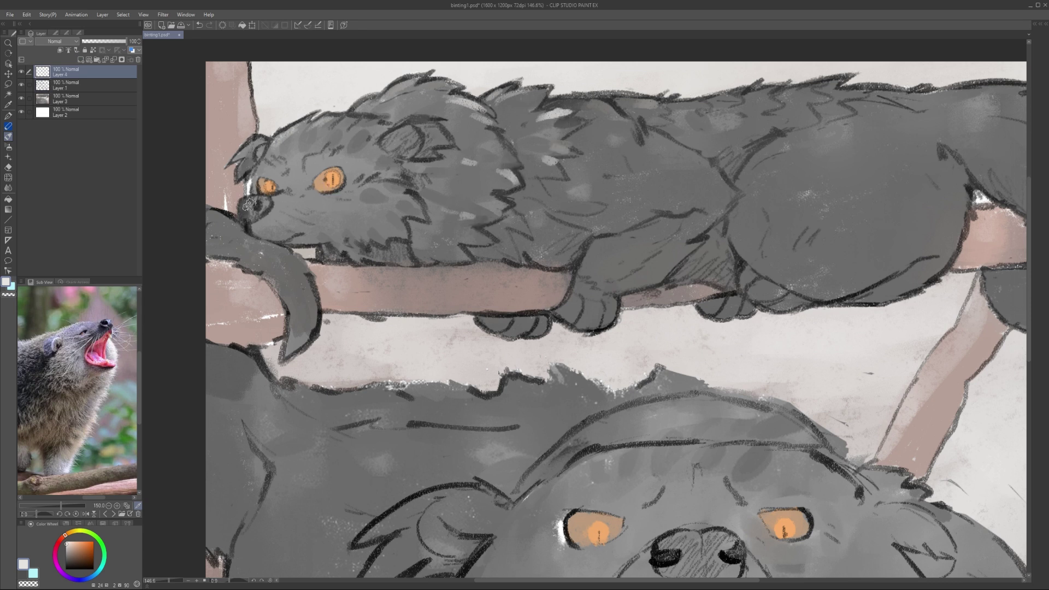
left_click_drag(250, 202, 119, 31)
mouse_move(413, 277)
left_mouse_down()
mouse_move(474, 328)
mouse_move(601, 255)
mouse_move(704, 295)
left_mouse_up()
scroll(494, 327, "down", 3)
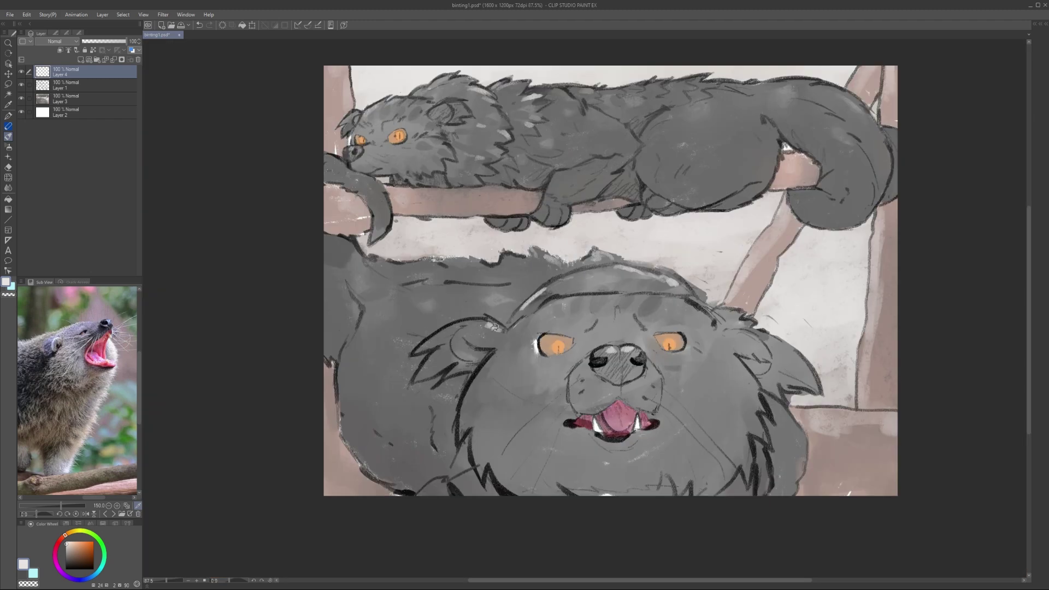
Step: On Layer 1, add light-grey highlights to the upper binturong's shoulder and back fur and around its near eye
scroll(543, 288, "up", 2)
key("alt+bracketleft")
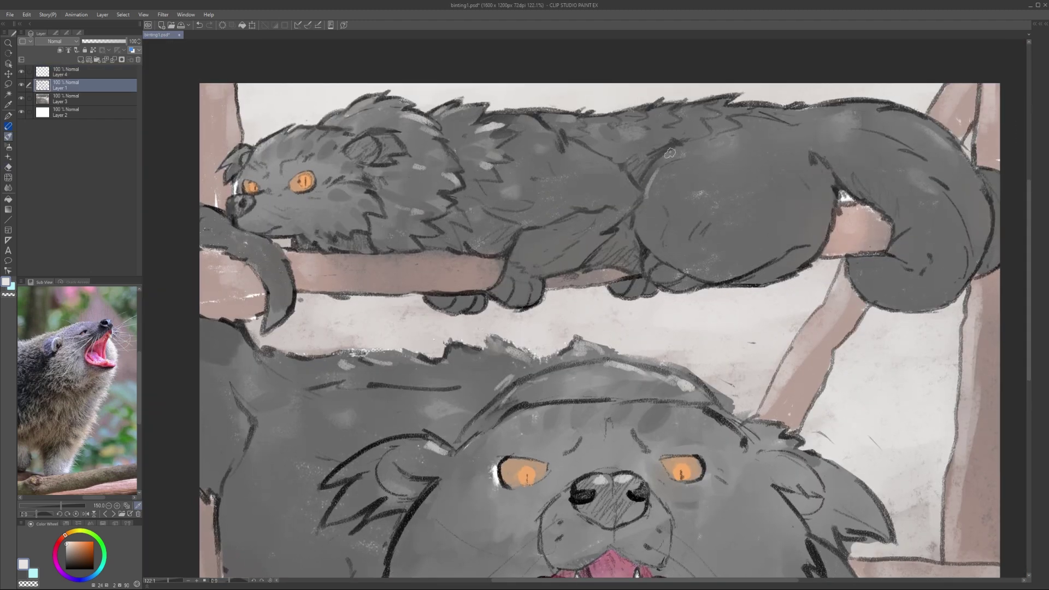
mouse_move(670, 153)
left_mouse_down()
mouse_move(639, 188)
mouse_move(568, 141)
left_mouse_up()
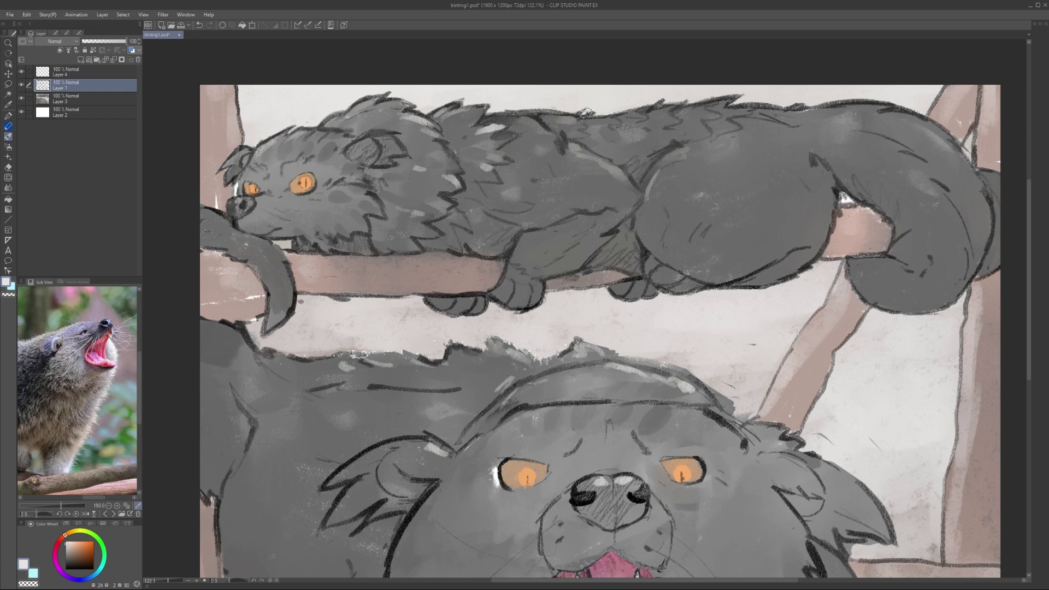
left_click_drag(308, 169, 316, 180)
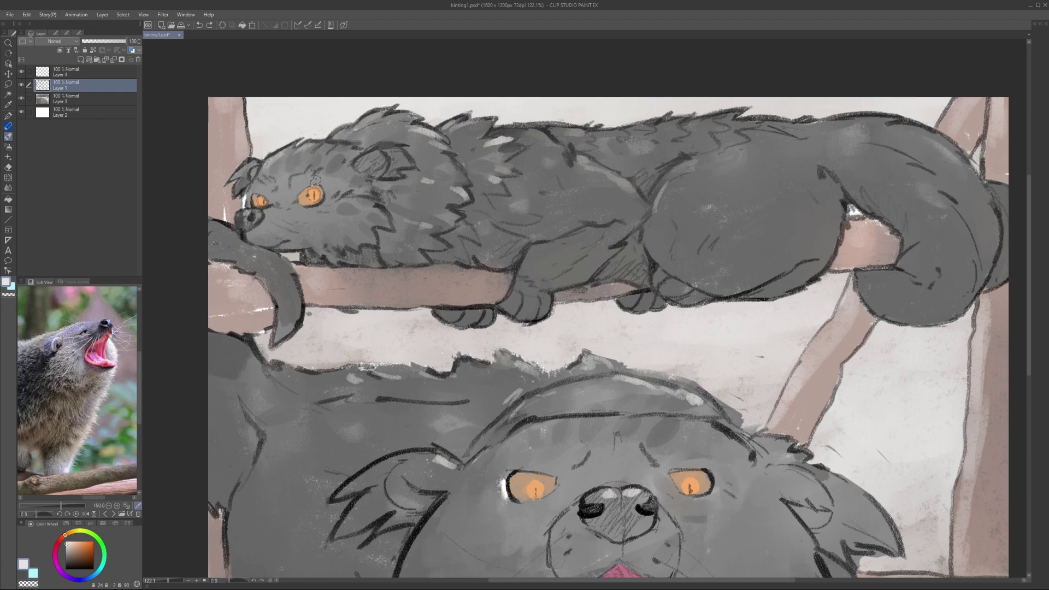
scroll(305, 198, "up", 6)
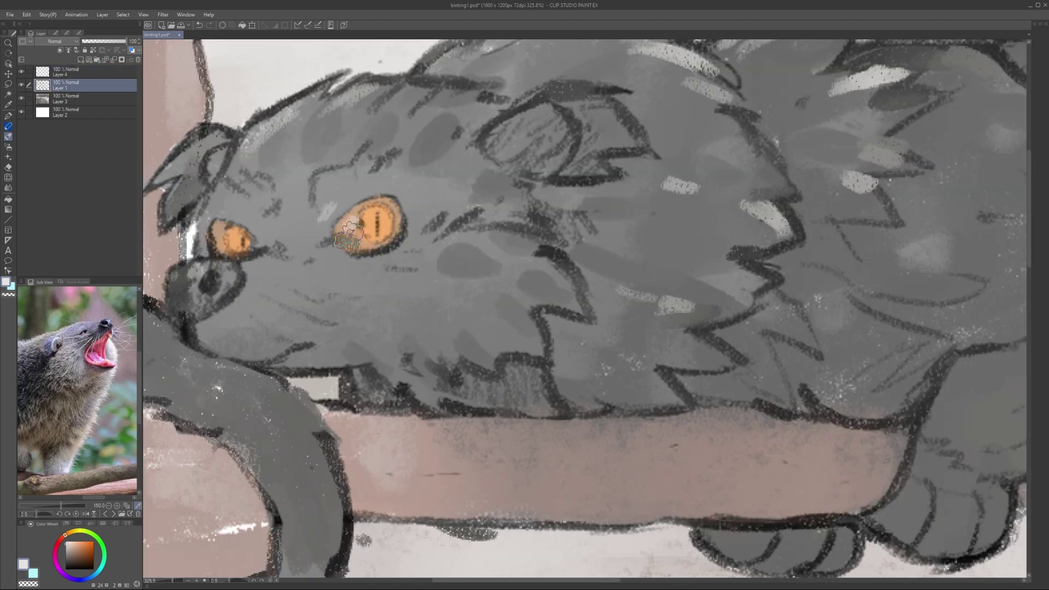
scroll(224, 235, "down", 6)
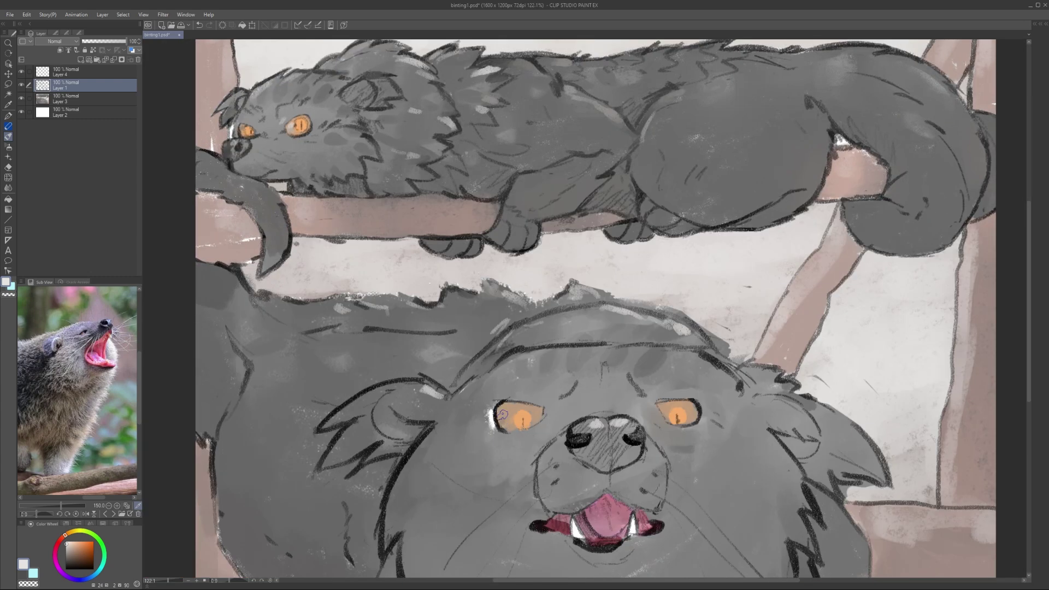
Step: Brush pale reflections into both orange eyes of the large lower binturong
left_click(505, 414)
left_click_drag(508, 423, 481, 318)
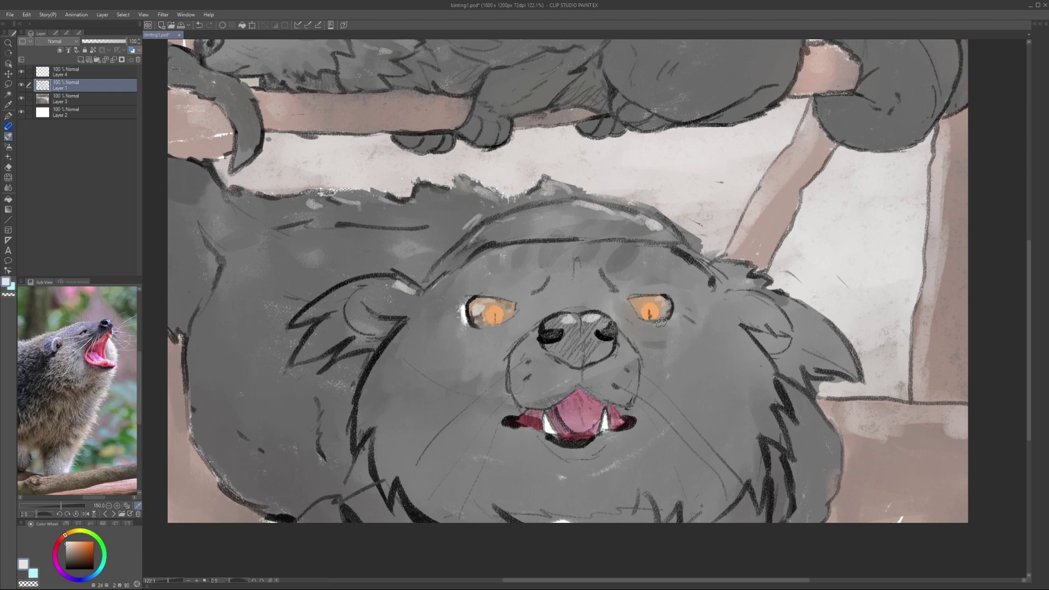
left_click_drag(661, 321, 702, 397)
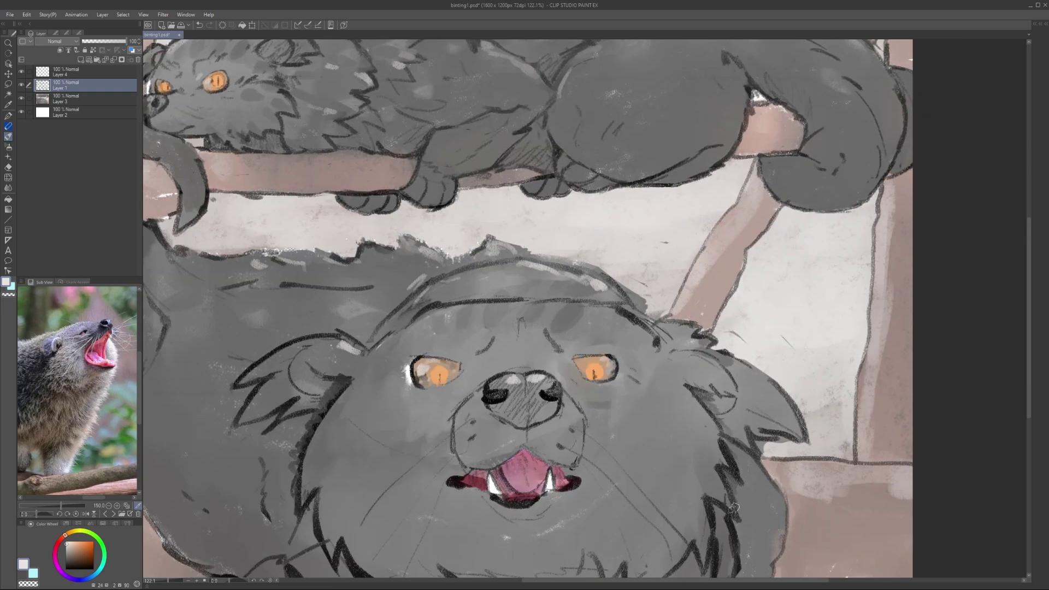
Step: Brush pale highlights onto the lower binturong's cheek fur and brow, and merge Layer 1 into the painted layer below
left_click_drag(734, 508, 737, 428)
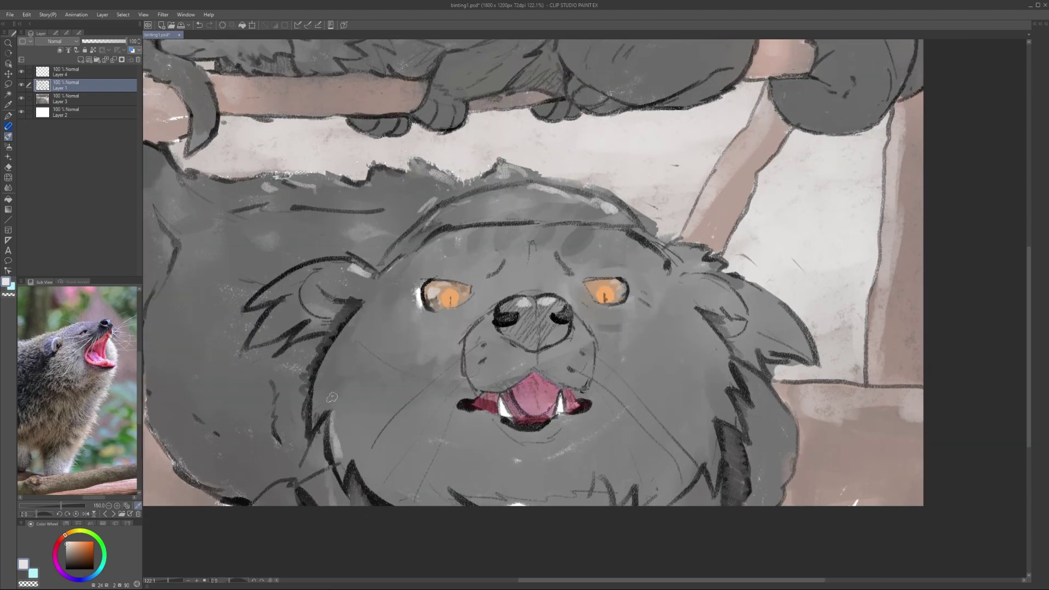
left_click_drag(450, 274, 438, 274)
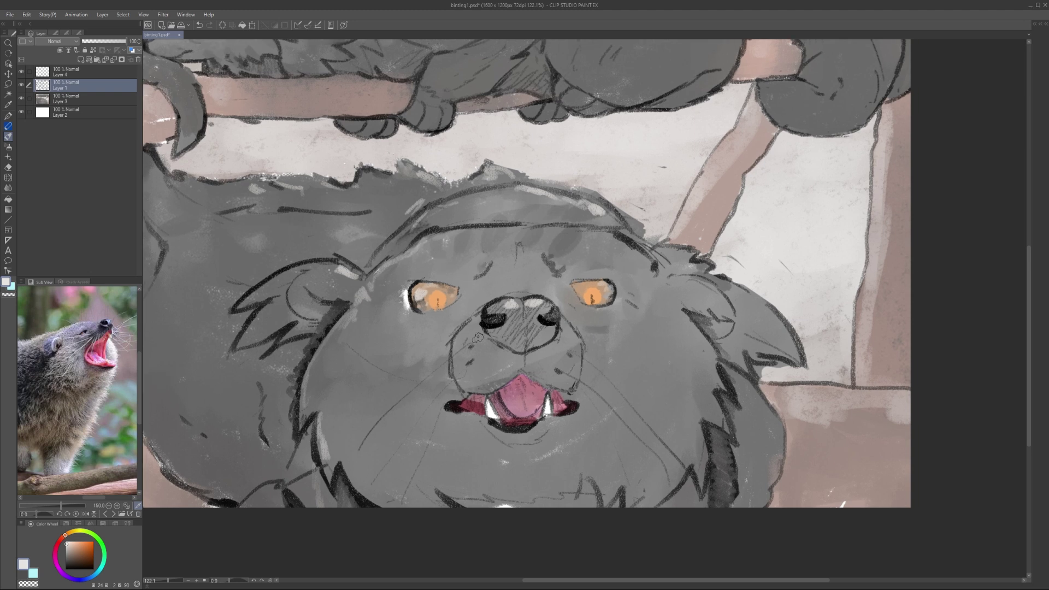
left_click_drag(478, 216, 472, 204)
key("ctrl+e")
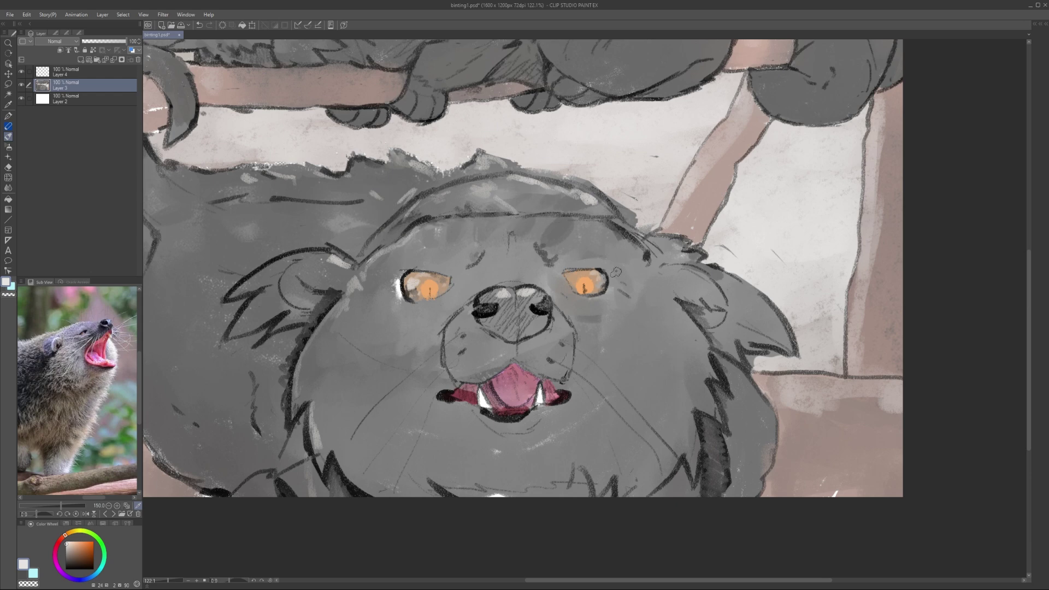
Step: Sample dark grey and, on Layer 3, cover the white gaps under the upper binturong's chin and beside its curled tail
scroll(343, 338, "down", 4)
key("ctrl+shift+n")
key("e")
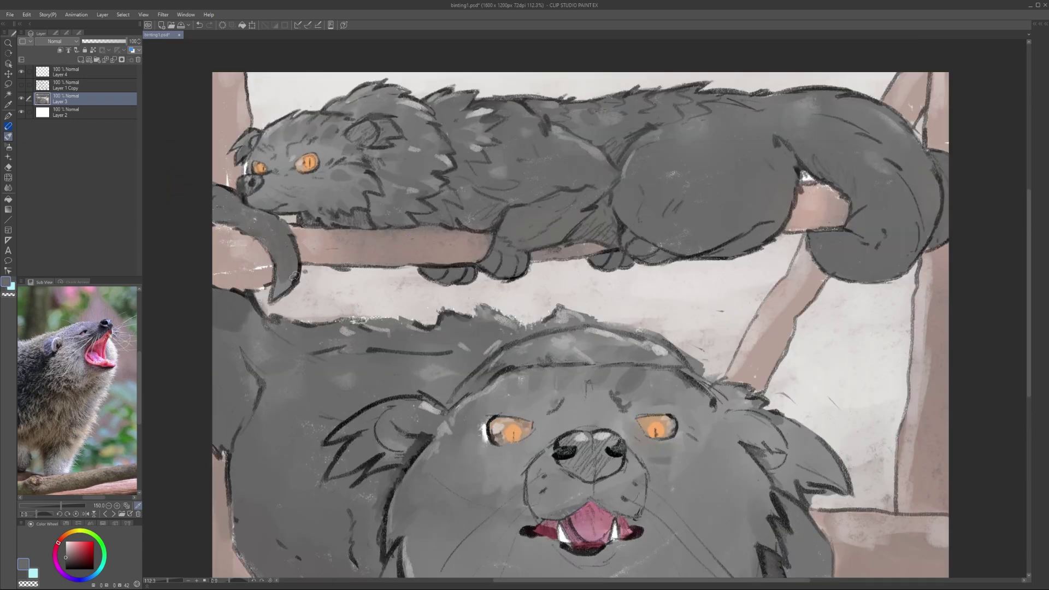
left_click_drag(294, 276, 276, 281)
left_click_drag(232, 223, 212, 215)
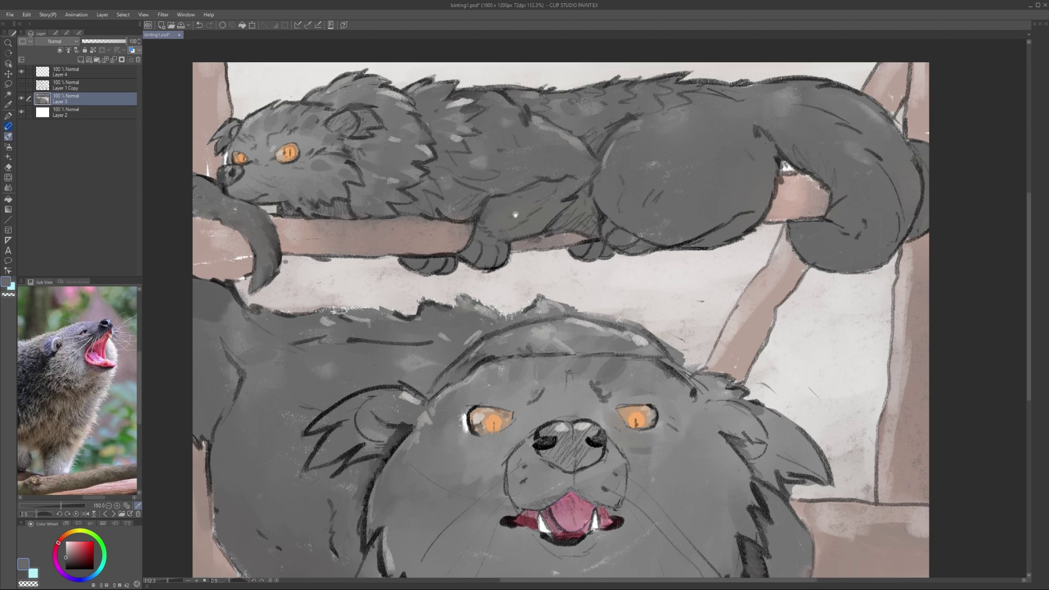
left_click_drag(544, 216, 497, 241)
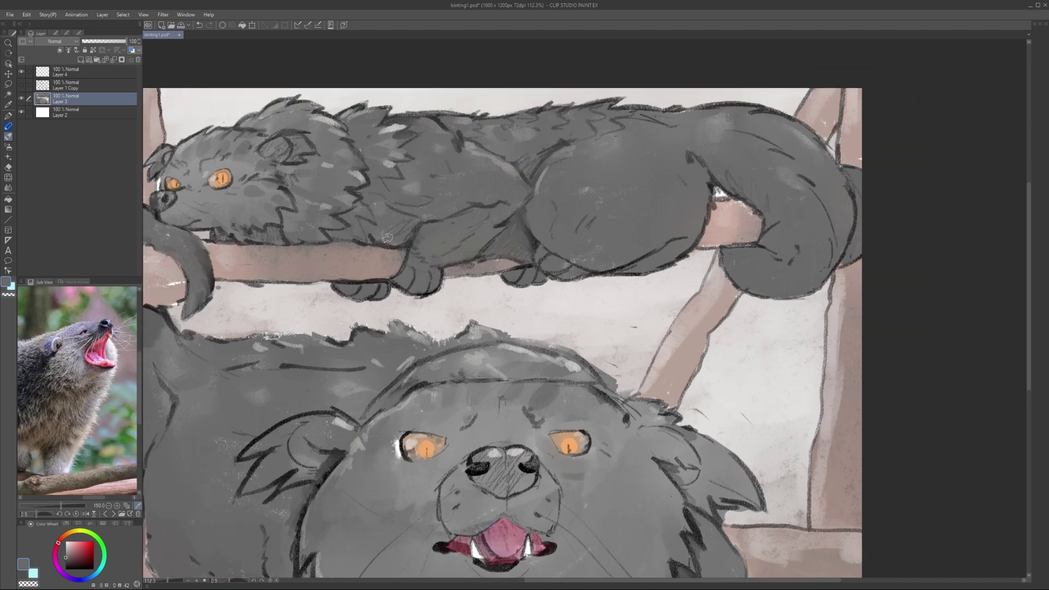
left_click_drag(343, 237, 375, 231)
left_click_drag(303, 244, 394, 246)
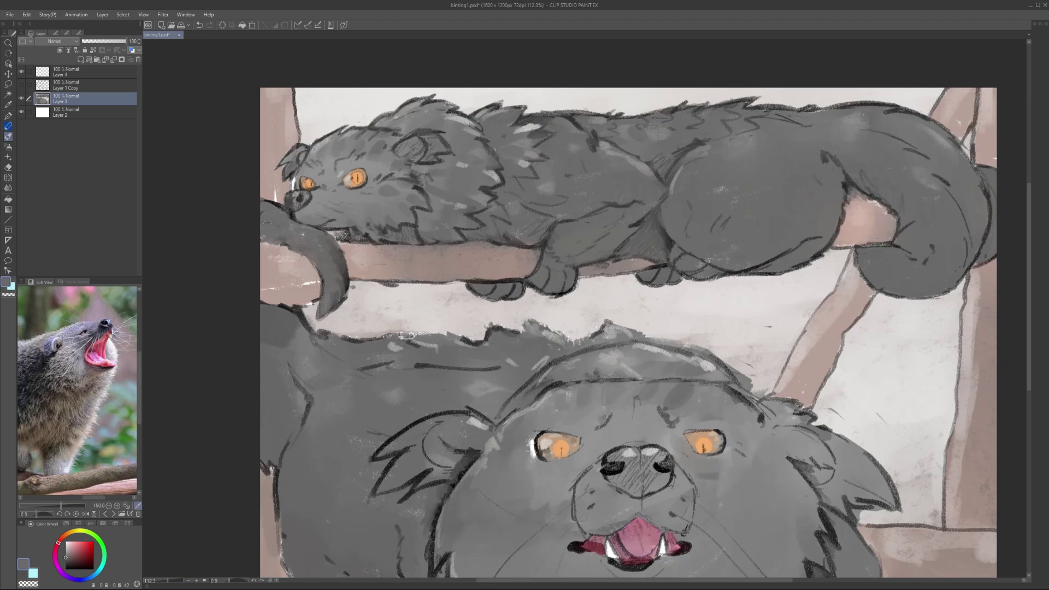
scroll(354, 246, "down", 2)
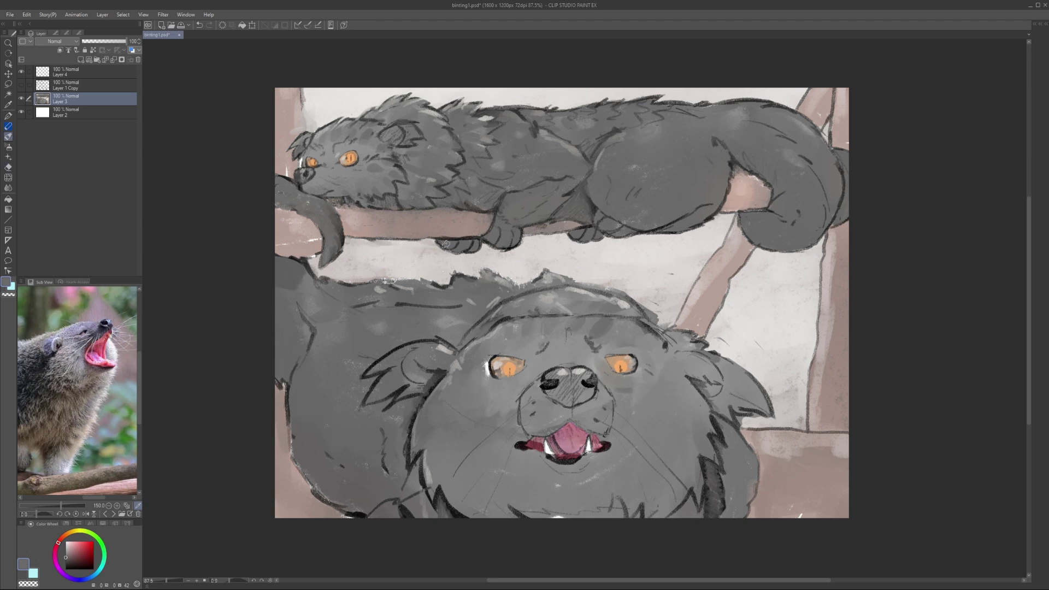
Step: Copy the white corner of the lower binturong's eye to the outer corner of the other eye and merge the copy into Layer 3
scroll(659, 263, "up", 1)
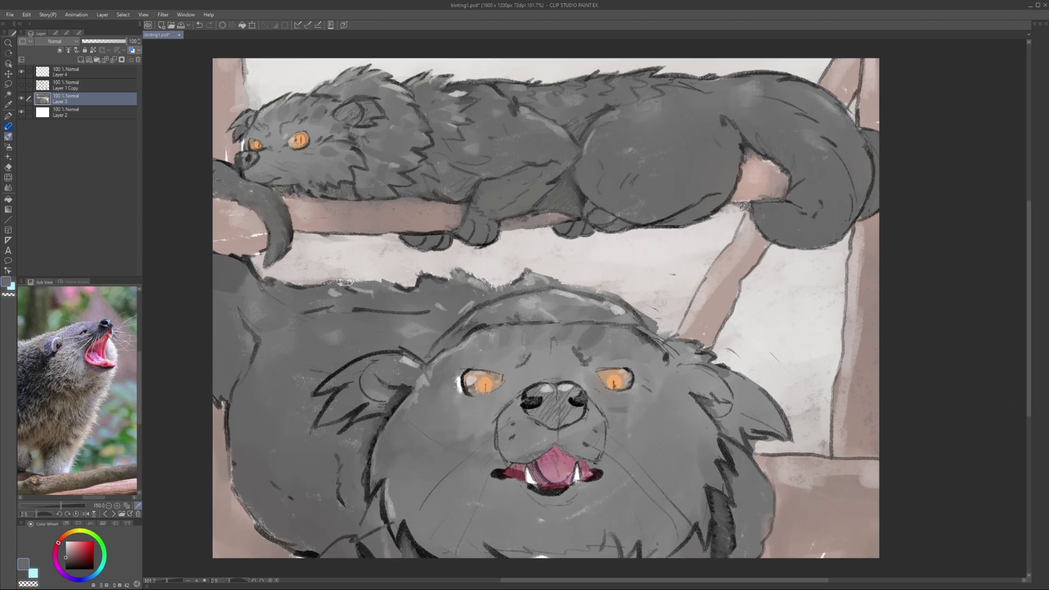
left_click_drag(668, 190, 665, 185)
key("m")
mouse_move(469, 353)
left_mouse_down()
mouse_move(470, 381)
mouse_move(625, 379)
left_mouse_up()
key("ctrl+c")
key("ctrl+v")
key("ctrl+t")
key("Return")
key("e")
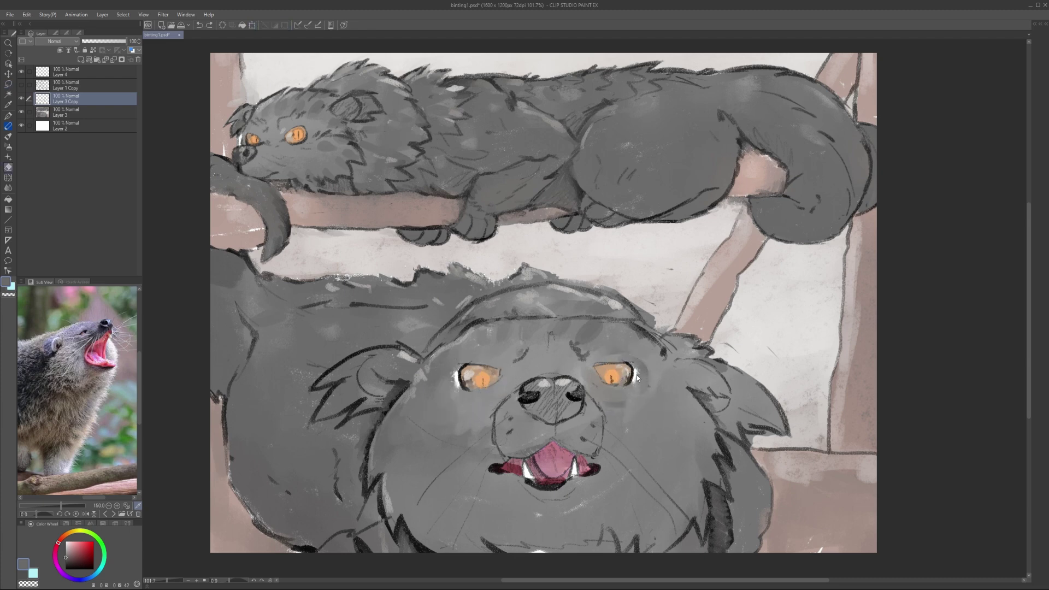
scroll(605, 304, "down", 5)
right_click(100, 101)
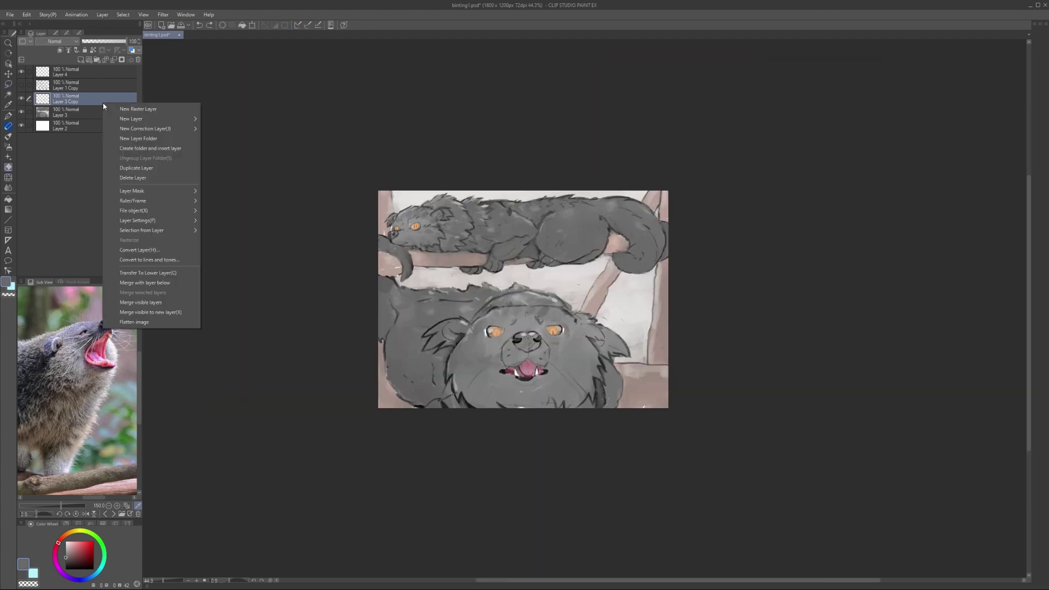
left_click(131, 229)
scroll(538, 352, "up", 2)
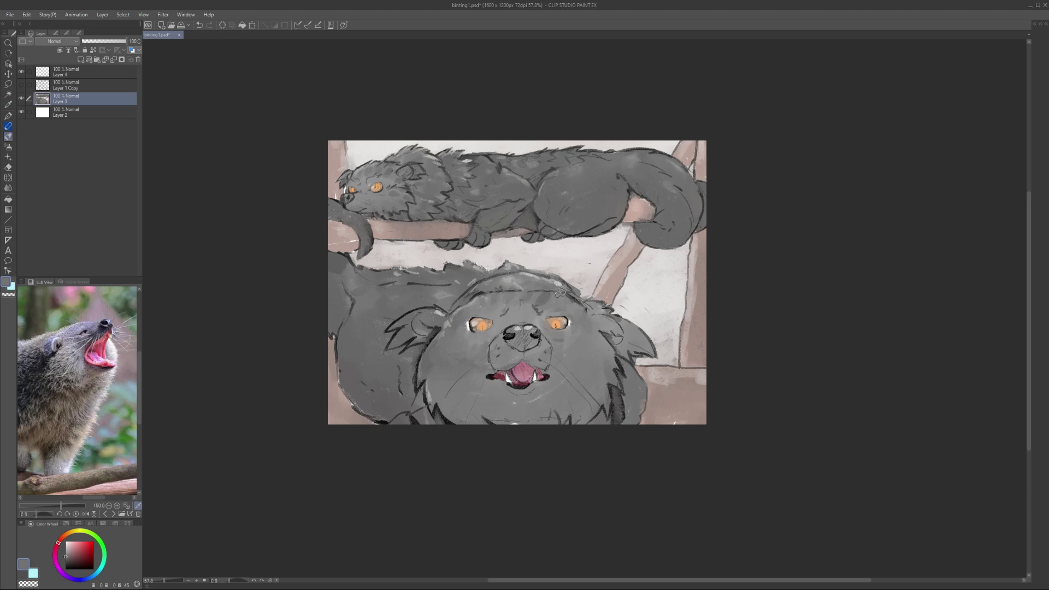
Step: Move Layer 4 below Layer 1 Copy, remove it, and touch up the lower binturong's flank on Layer 3
left_click_drag(61, 72, 37, 88)
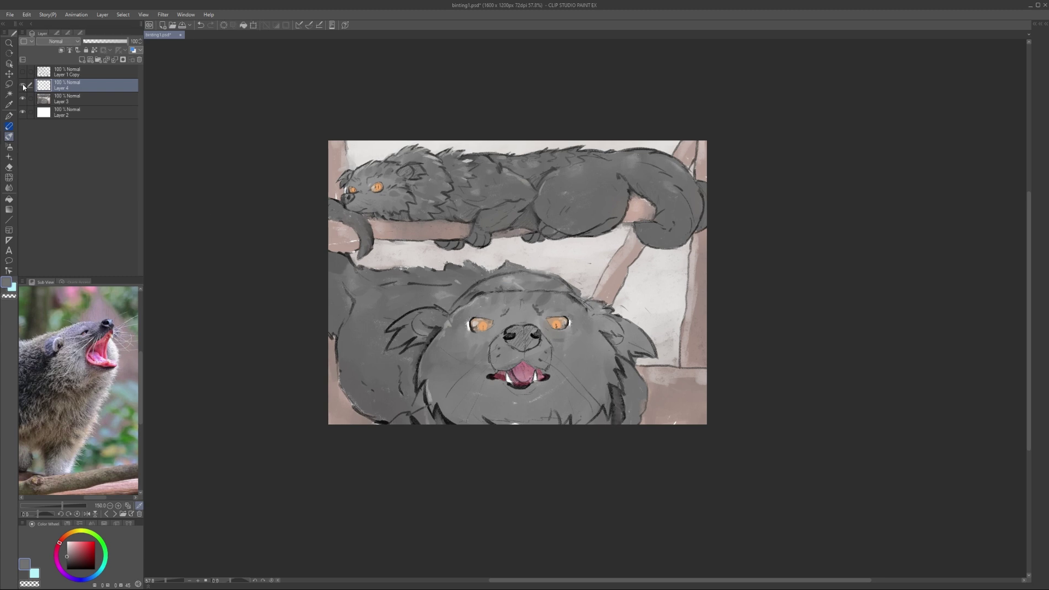
key("Delete")
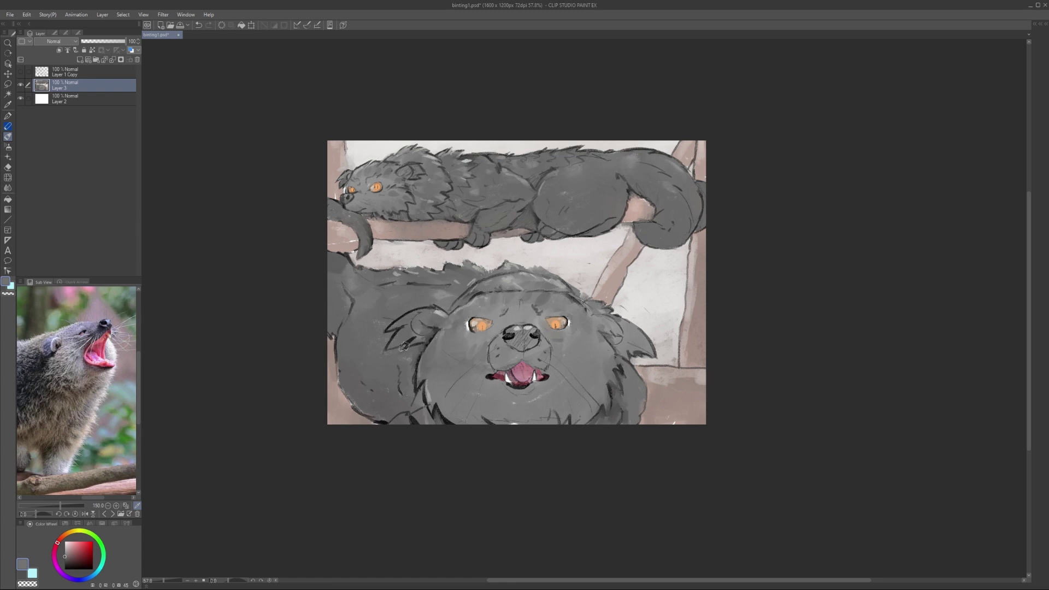
mouse_move(377, 357)
left_mouse_down()
mouse_move(349, 405)
mouse_move(370, 433)
left_mouse_up()
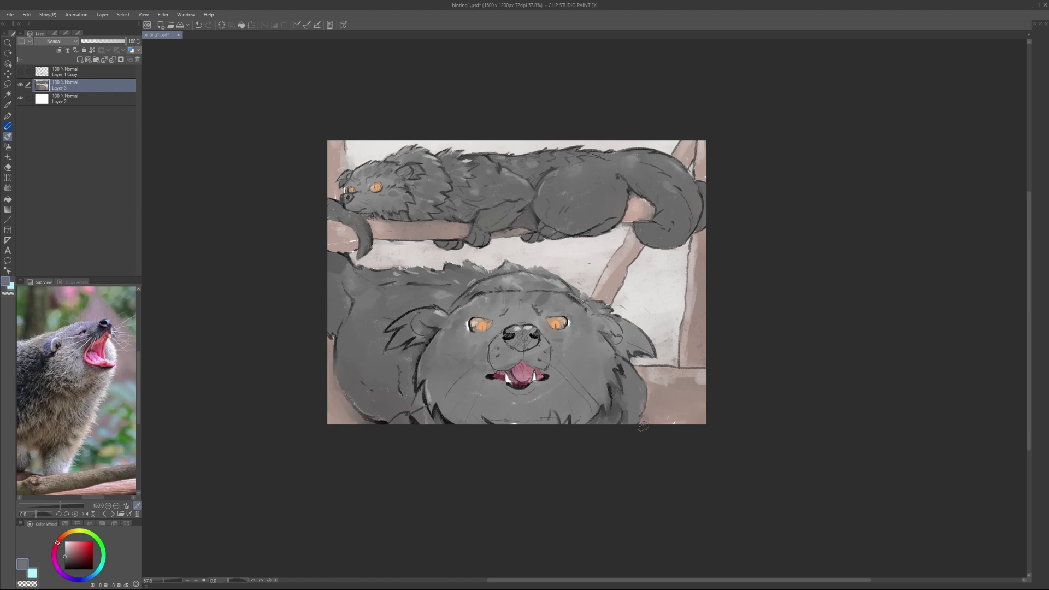
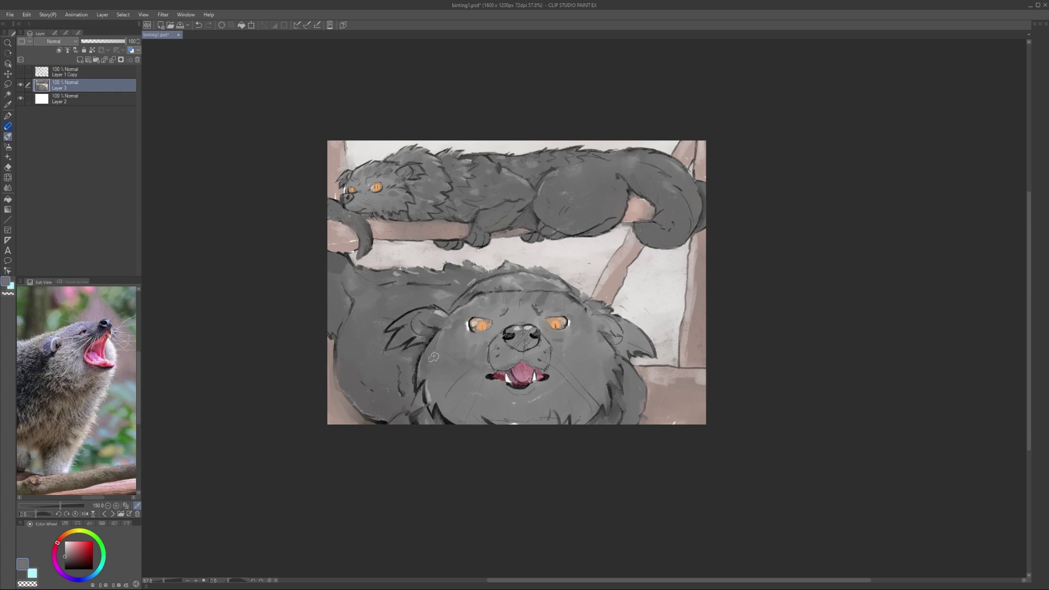
Step: Save the artwork as a new Photoshop document named binting2 in the binting around folder
key("ctrl+shift+s")
type("binting2")
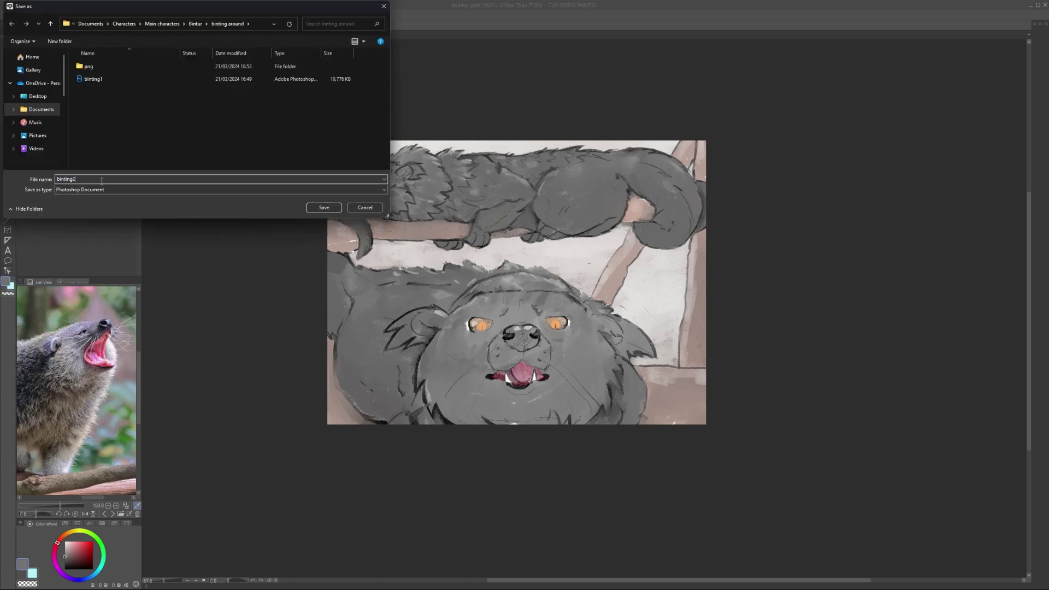
key("Return")
key("alt+Tab")
key("alt+Tab")
left_click(143, 14)
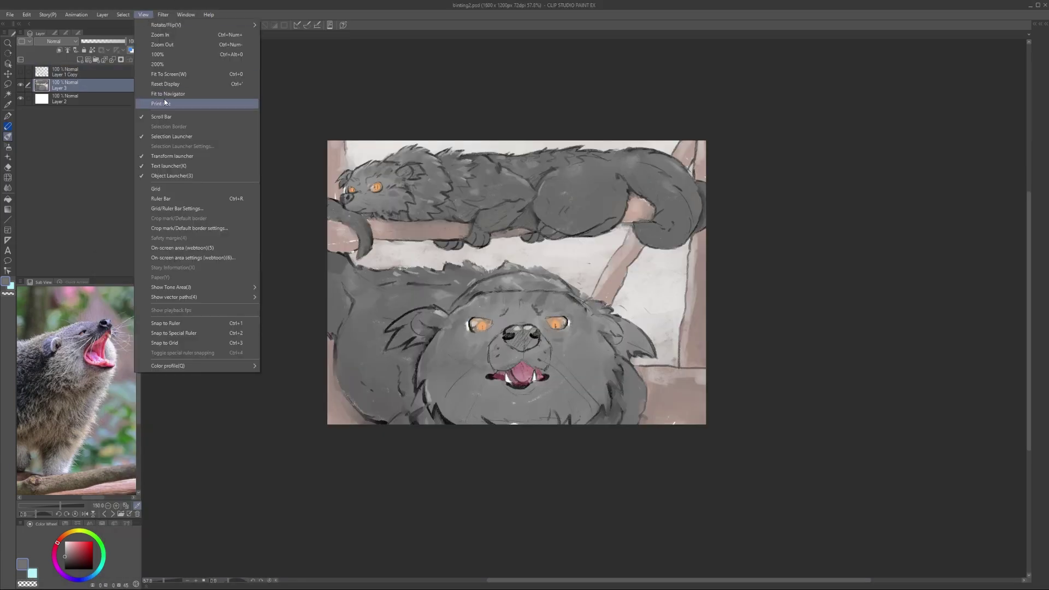
left_click(163, 103)
left_click(175, 580)
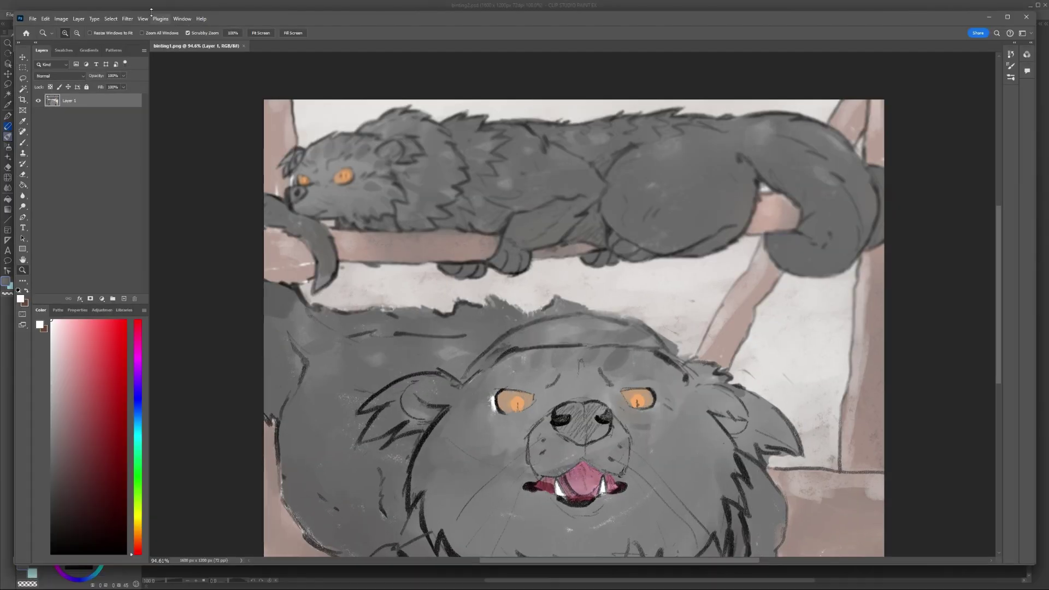
left_click(175, 580)
left_click(124, 581)
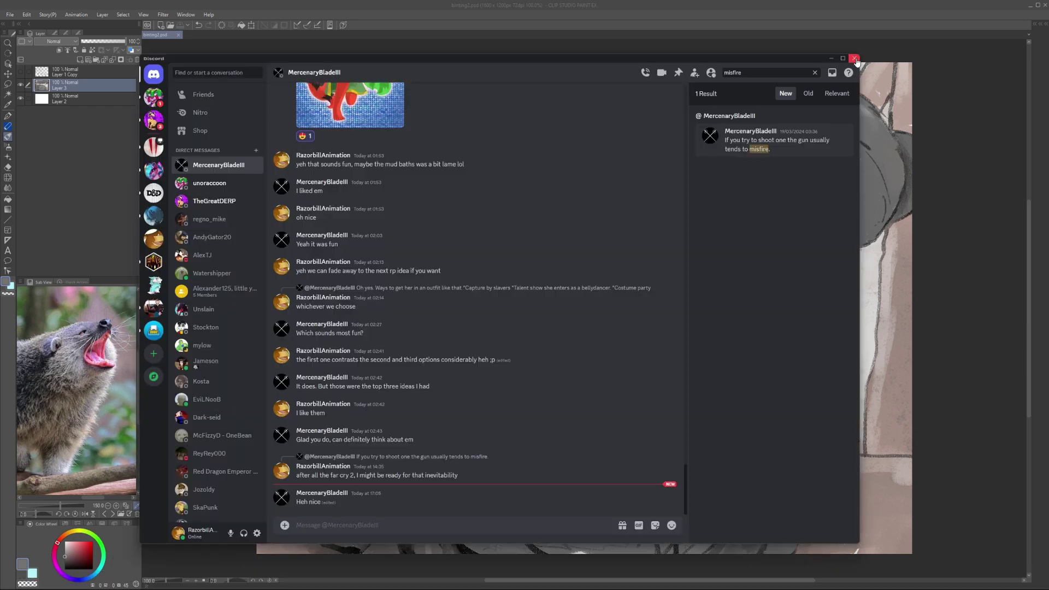
left_click(848, 63)
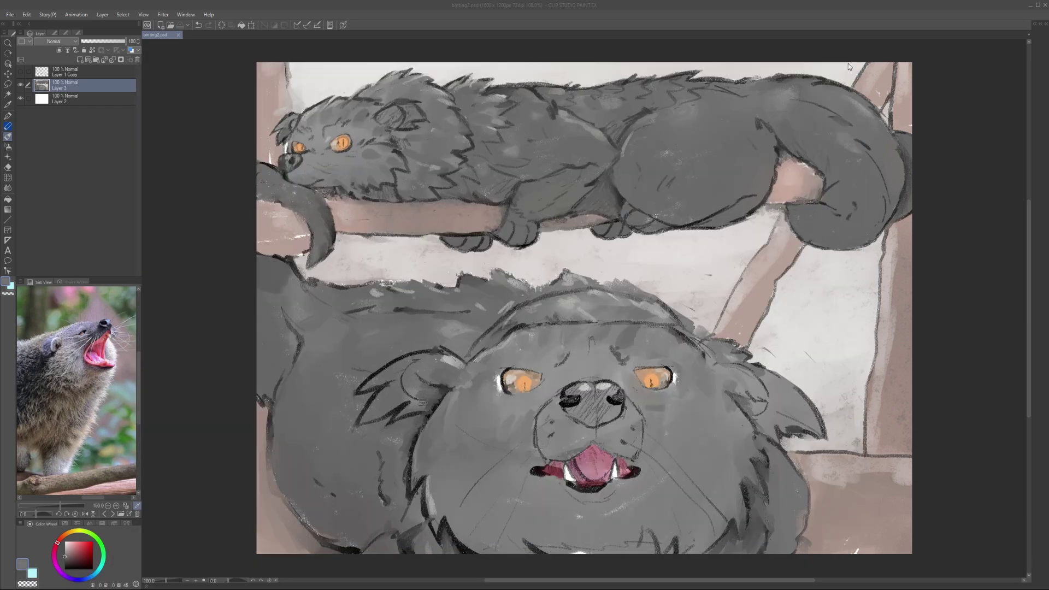
scroll(451, 269, "down", 4)
scroll(451, 268, "up", 3)
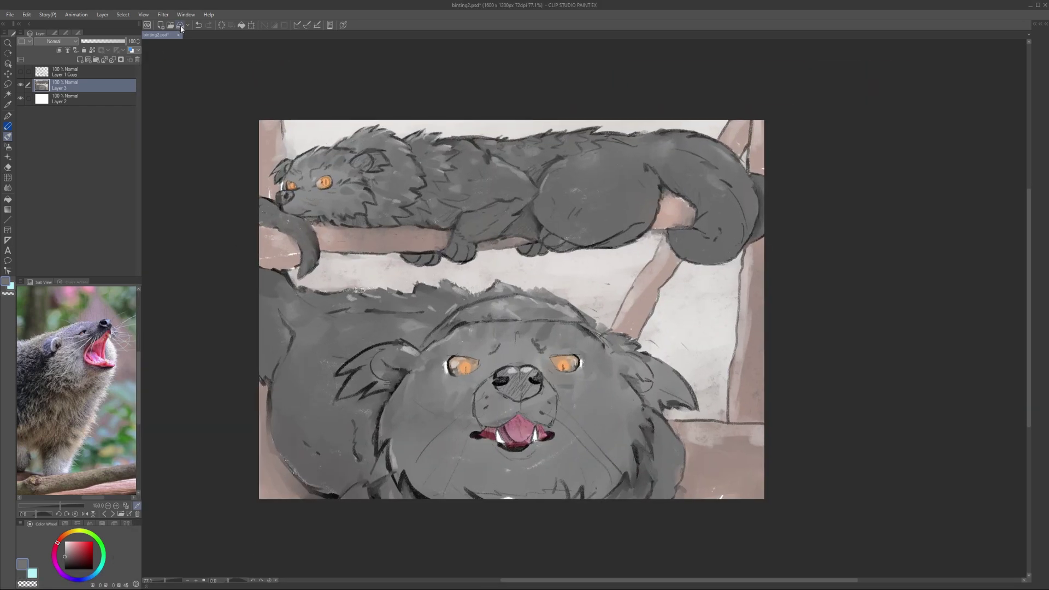
Step: Switch to binting2.psd in Photoshop, sample the tongue's pink, and copy a lassoed part of the lower binturong's tongue from Layer 3 onto a new layer
key("alt+Tab")
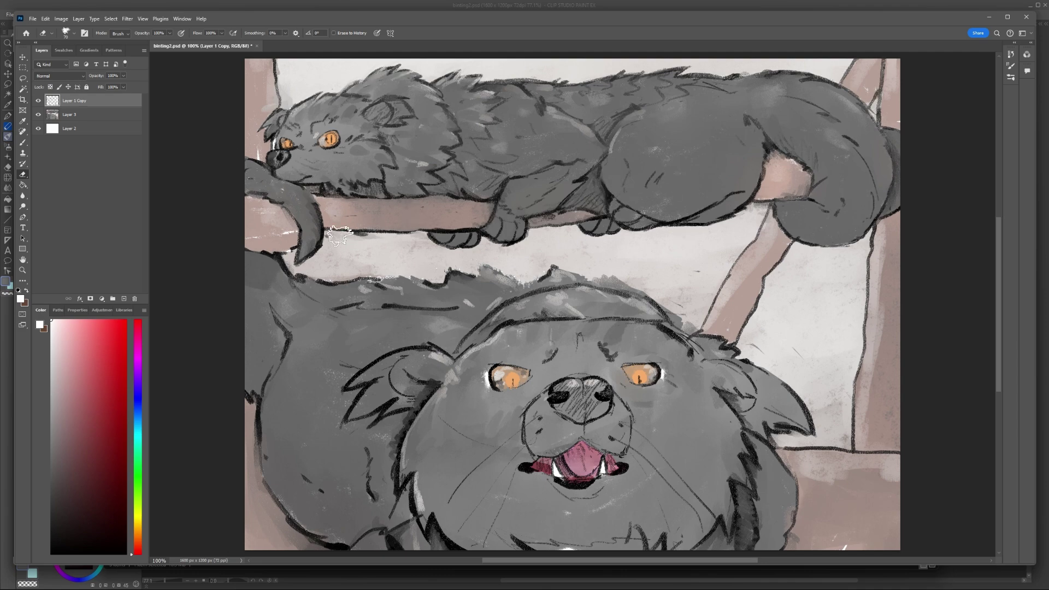
key("z")
left_click_drag(414, 218, 395, 275)
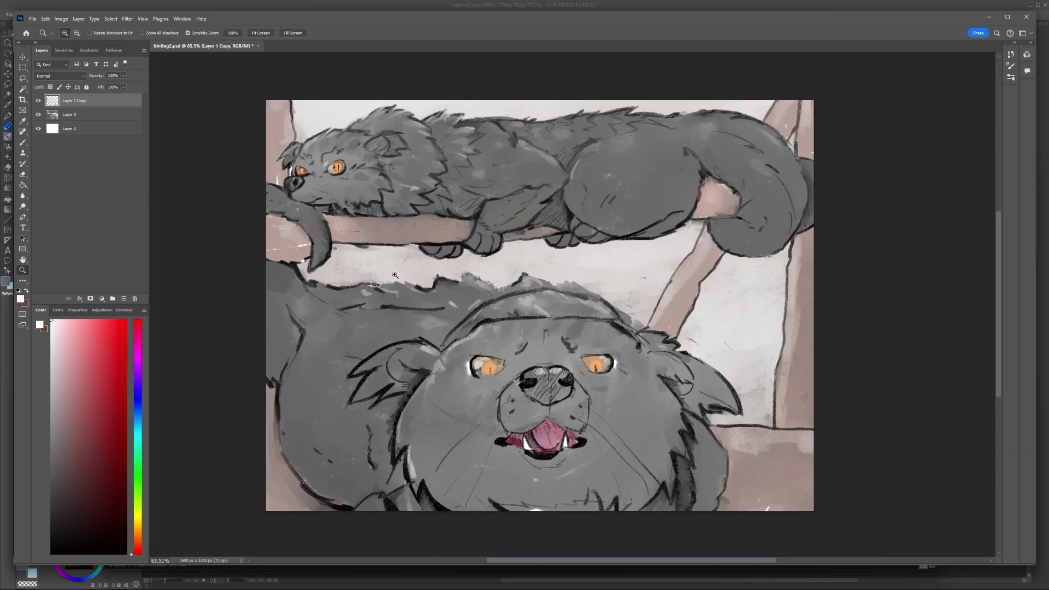
left_click_drag(564, 466, 579, 465)
key("b")
left_click(551, 440, "alt")
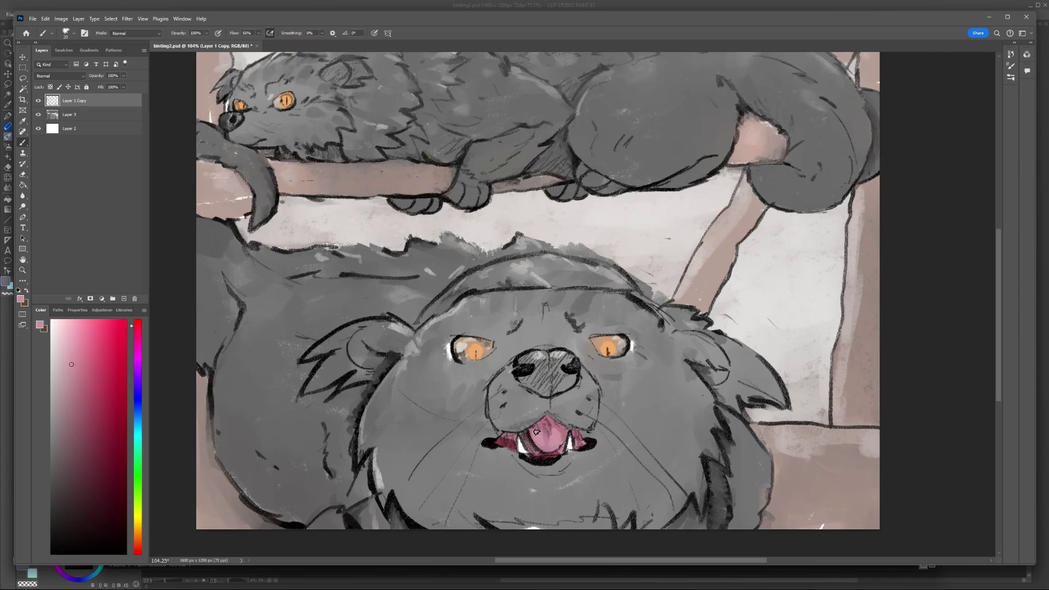
key("l")
key("alt+bracketleft")
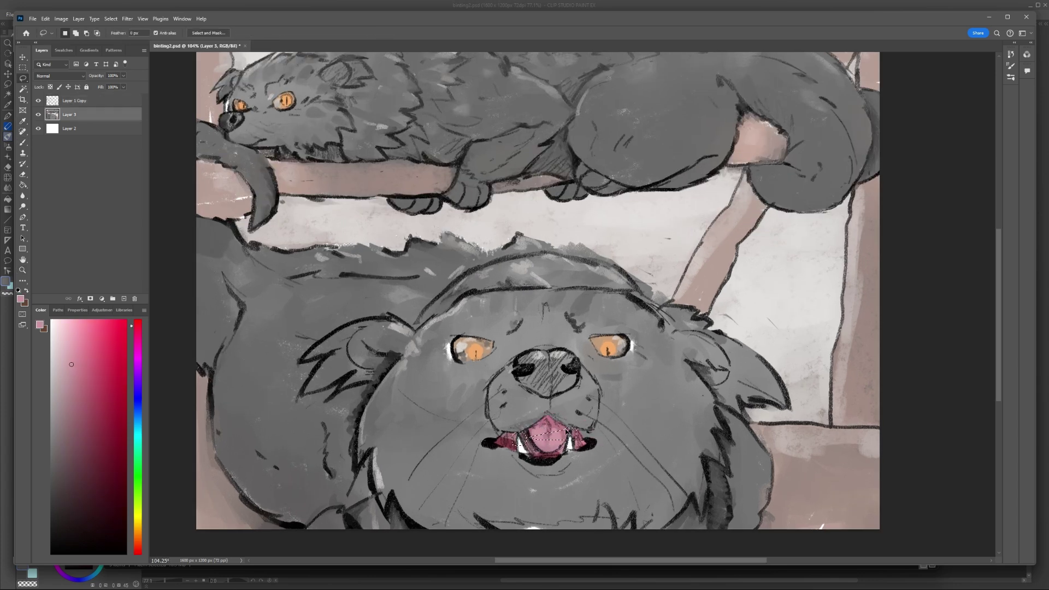
key("ctrl+j")
Step: Place copied fangs along the upper edge of the lower binturong's mouth and bring their layer to the top of the stack
key("ctrl+t")
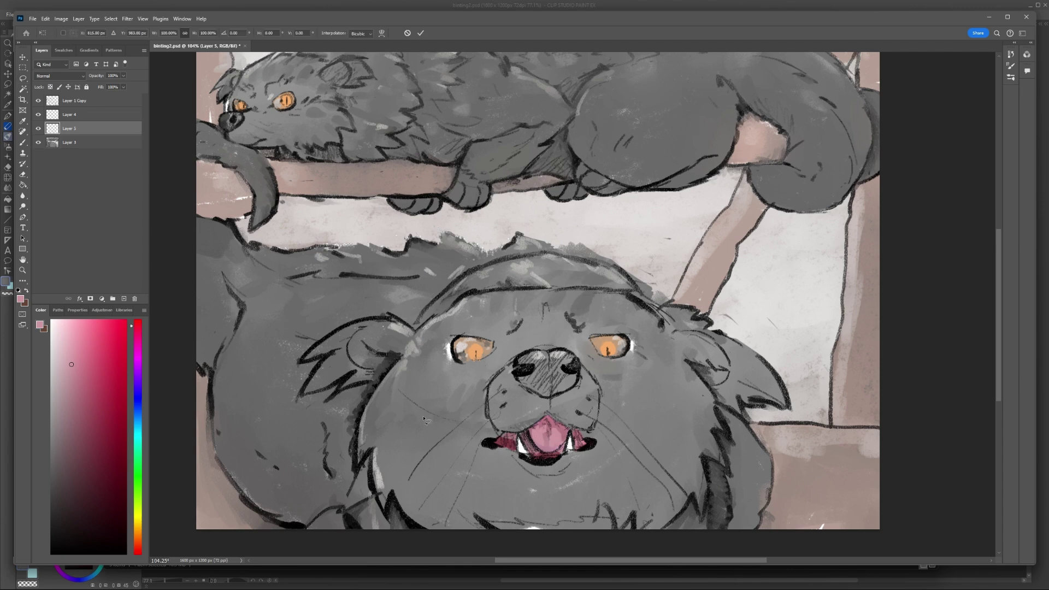
left_click_drag(552, 487, 546, 430)
key("Return")
key("ctrl+shift+bracketright")
key("ctrl+t")
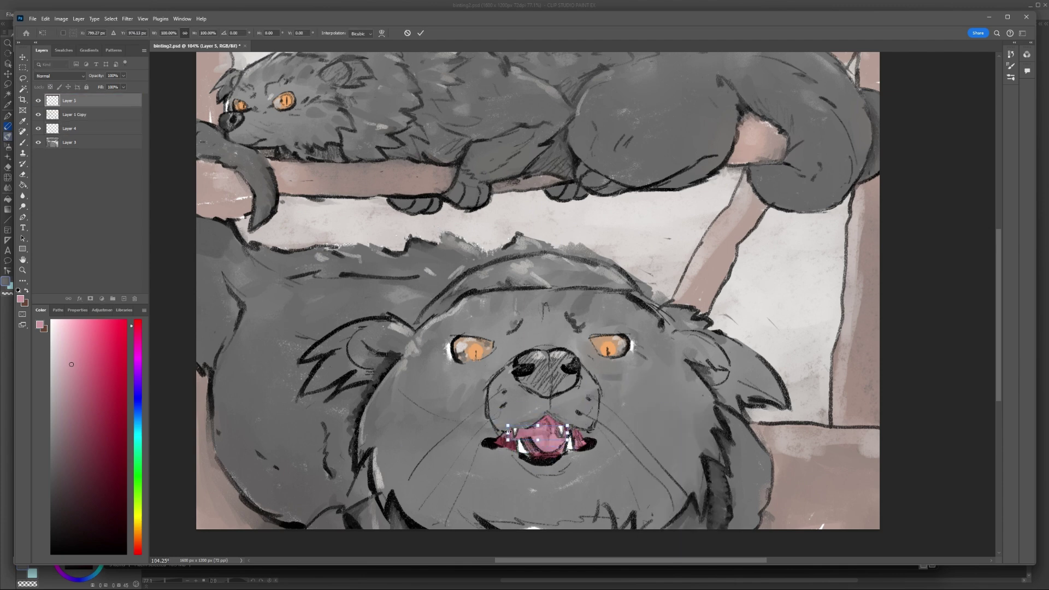
key("Return")
Step: Select one side of the added upper teeth and duplicate it onto a new layer within the lower binturong's mouth
key("e")
scroll(537, 488, "down", 3)
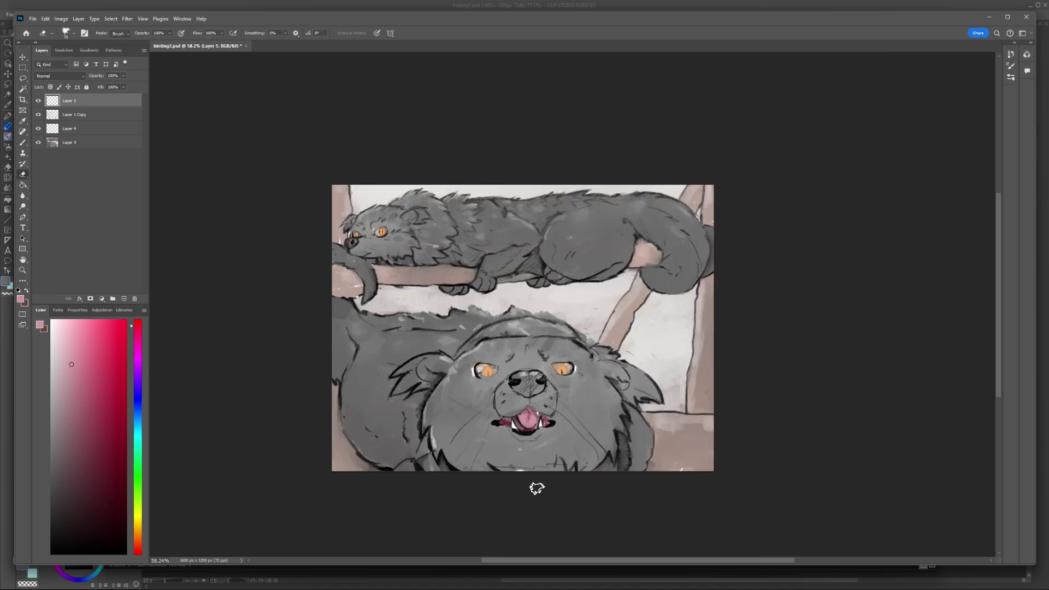
scroll(528, 424, "up", 2)
scroll(516, 385, "down", 3)
scroll(519, 410, "up", 4)
key("m")
left_click_drag(536, 340, 560, 394)
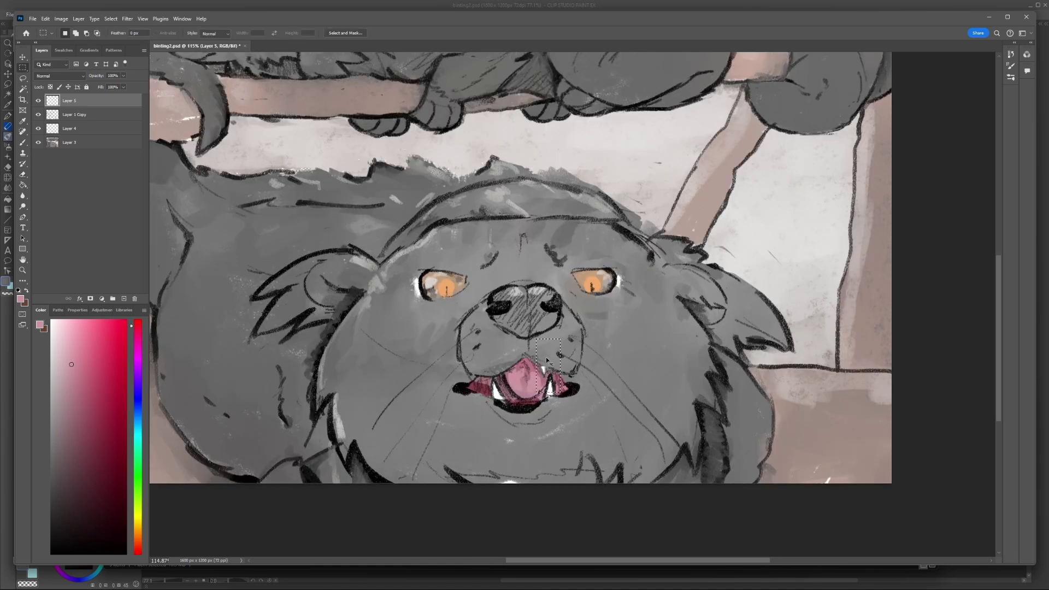
key("shift+m")
left_click_drag(490, 344, 539, 412)
key("ctrl+j")
key("ctrl+t")
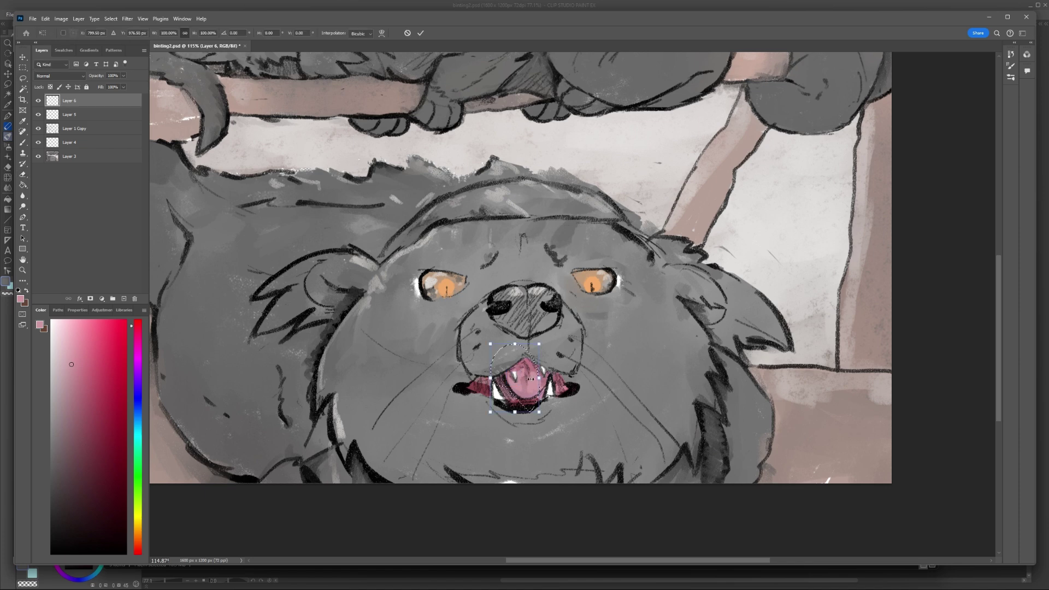
key("Return")
Step: Adjust the duplicated upper tooth on Layer 6 so it sits on the opposite side of the tongue
key("l")
left_click(46, 18)
left_click(60, 261)
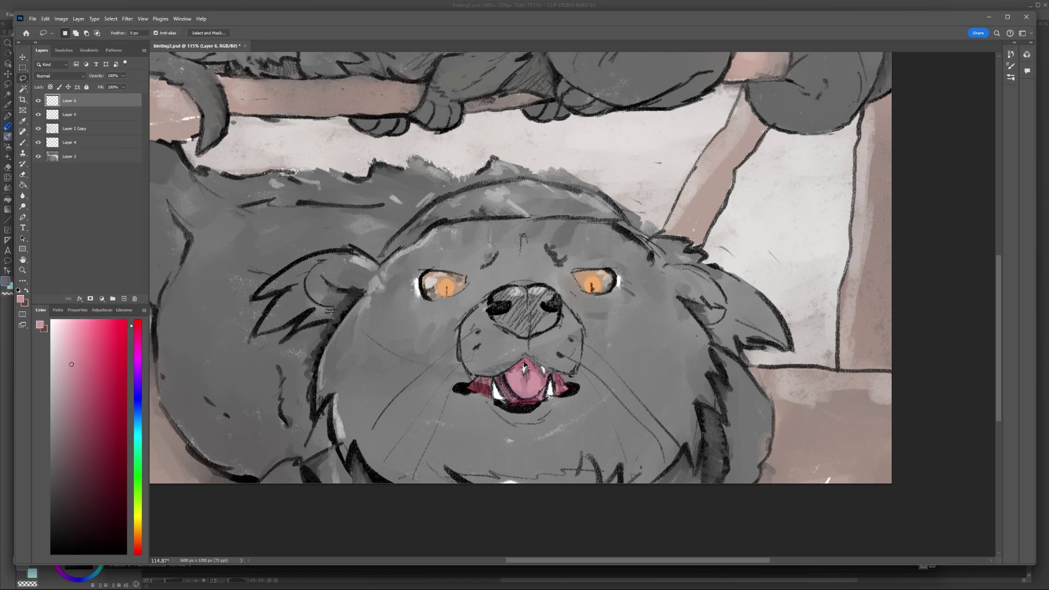
left_click_drag(492, 372, 514, 364)
key("Return")
key("e")
Step: Remove Layer 6 from the stack and merge the remaining layers into a single layer
scroll(513, 363, "down", 5)
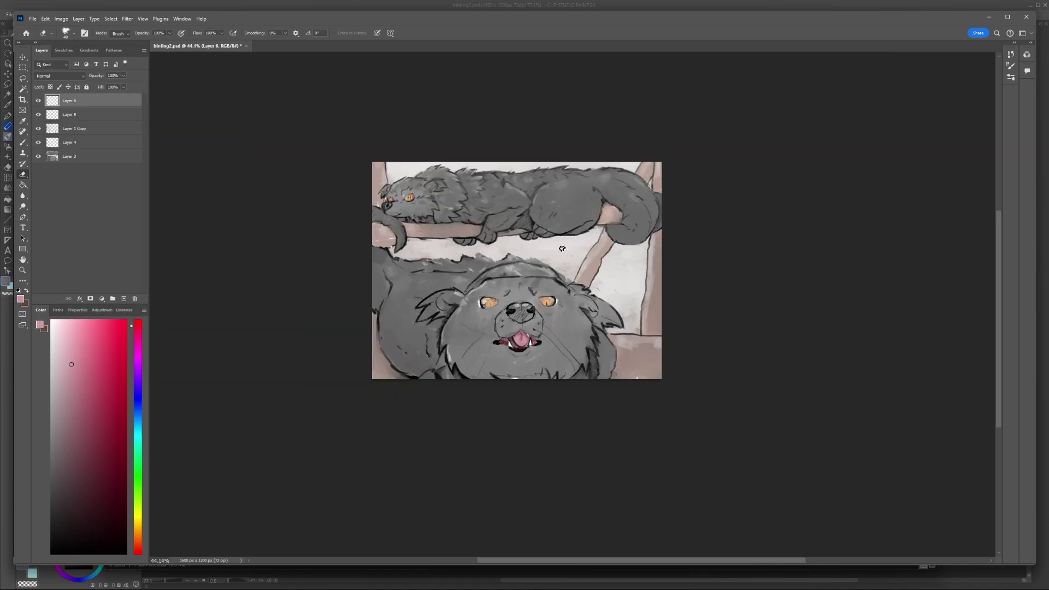
left_click(38, 100)
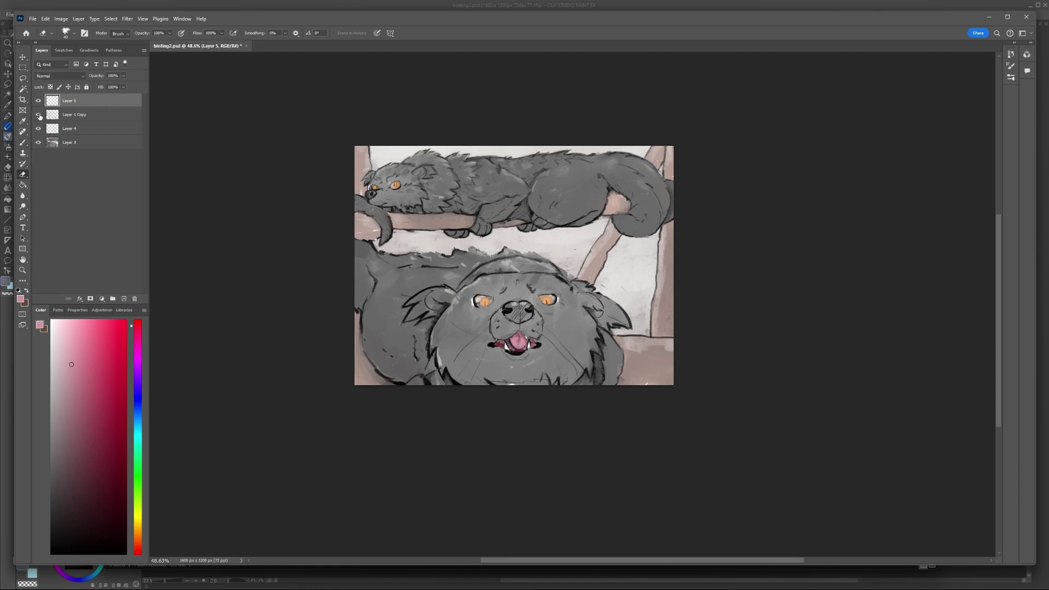
key("Delete")
right_click(86, 145)
left_click(110, 208)
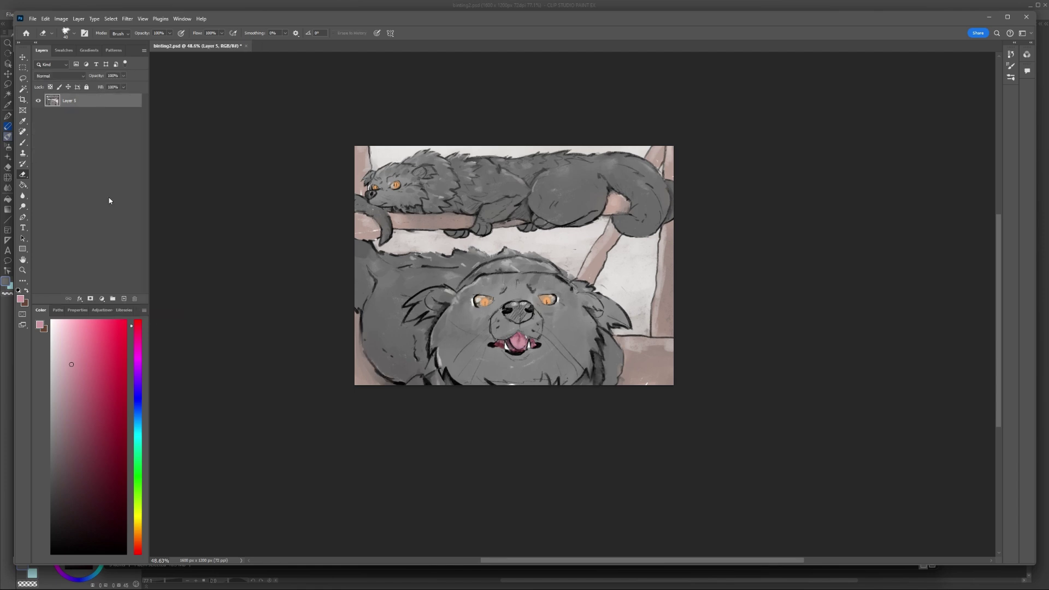
Step: Save the merged painting under the new name binting3 and close binting2.psd without saving its changes
scroll(517, 77, "up", 2)
left_click(32, 19)
left_click(136, 190)
key("BackSpace")
key("BackSpace")
key("BackSpace")
key("BackSpace")
key("BackSpace")
key("BackSpace")
type("3")
left_click(337, 262)
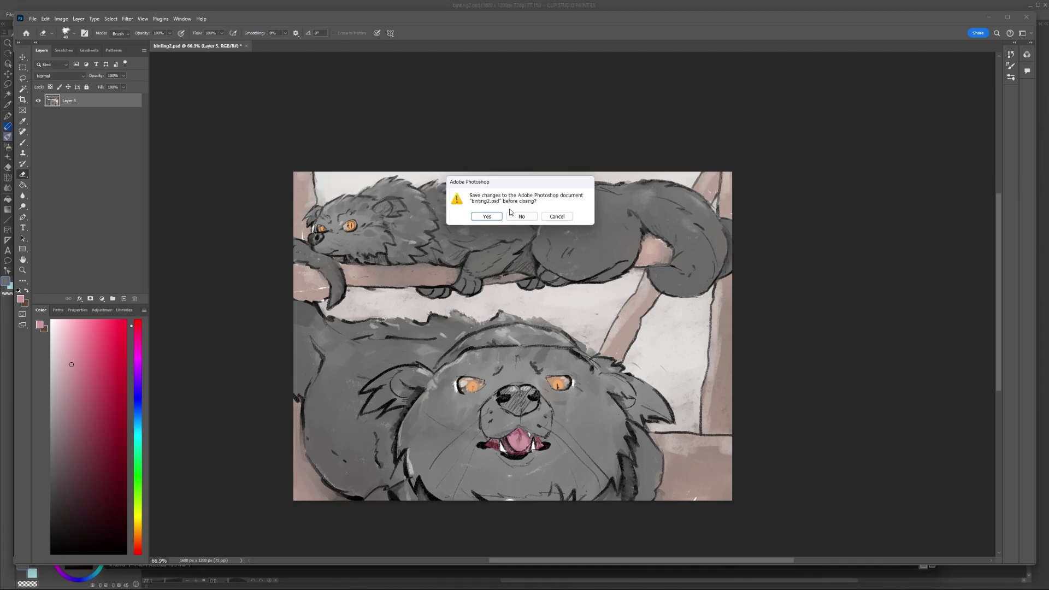
left_click(522, 216)
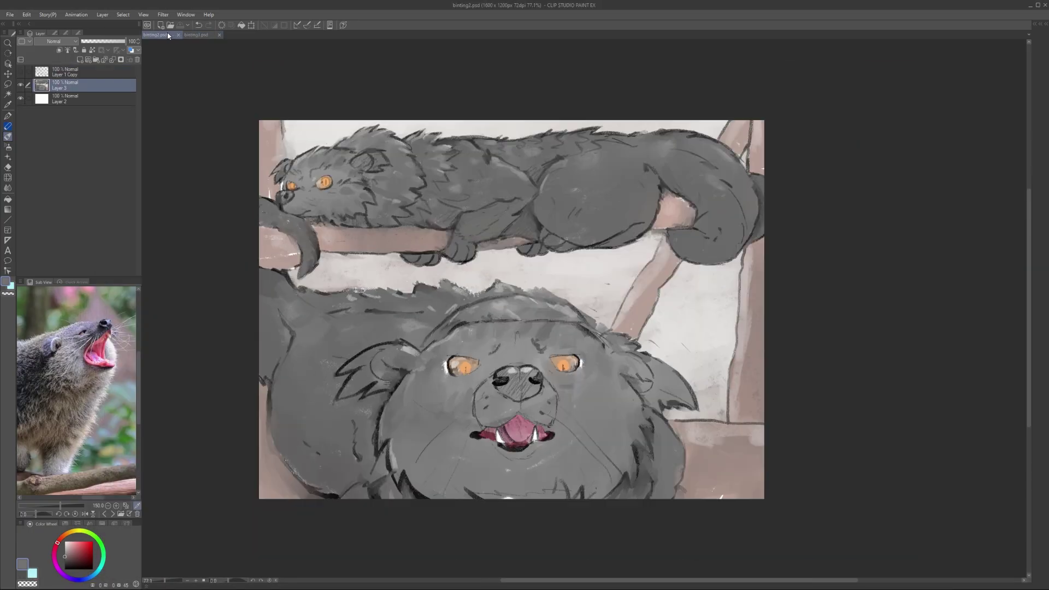
Step: Switch to Clip Studio Paint, add a new layer above the painting in binting3.psd, and sample outline and fur colours for touch-ups
key("ctrl+plus")
left_click(80, 60)
left_click(506, 468, "alt")
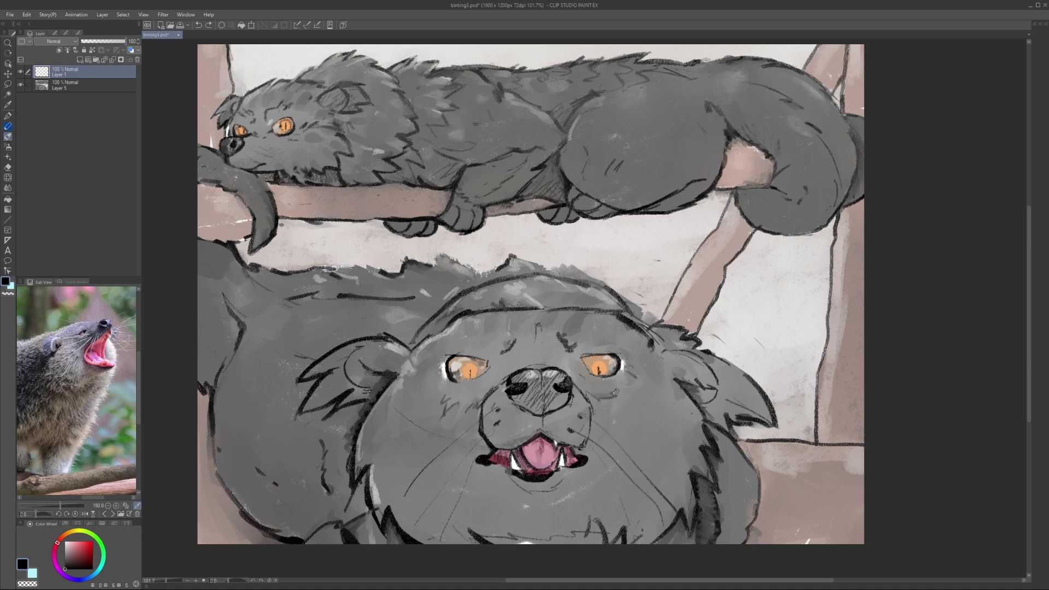
scroll(458, 421, "left", 1)
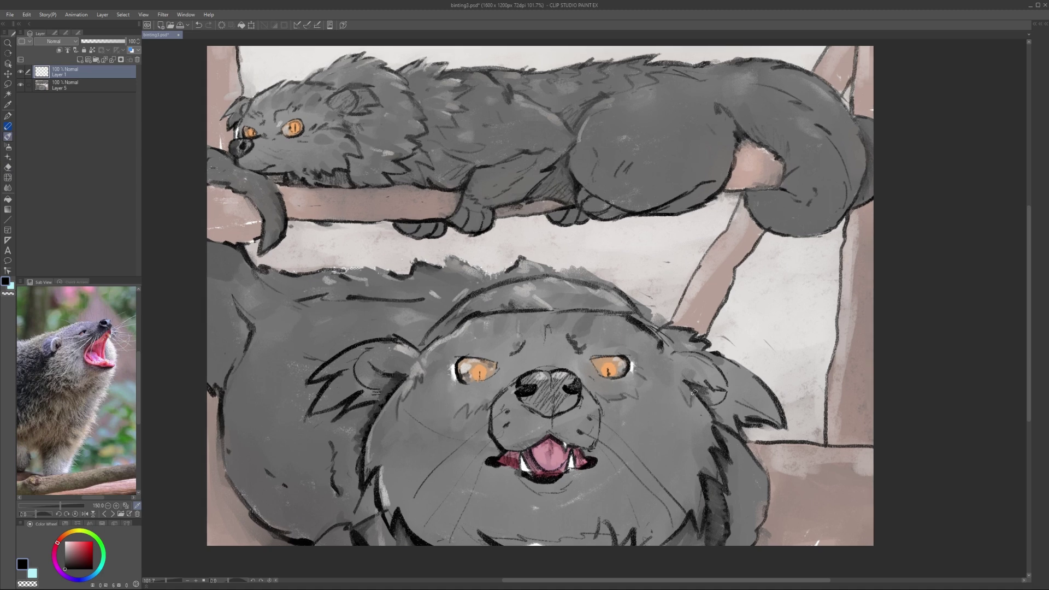
scroll(594, 356, "down", 3)
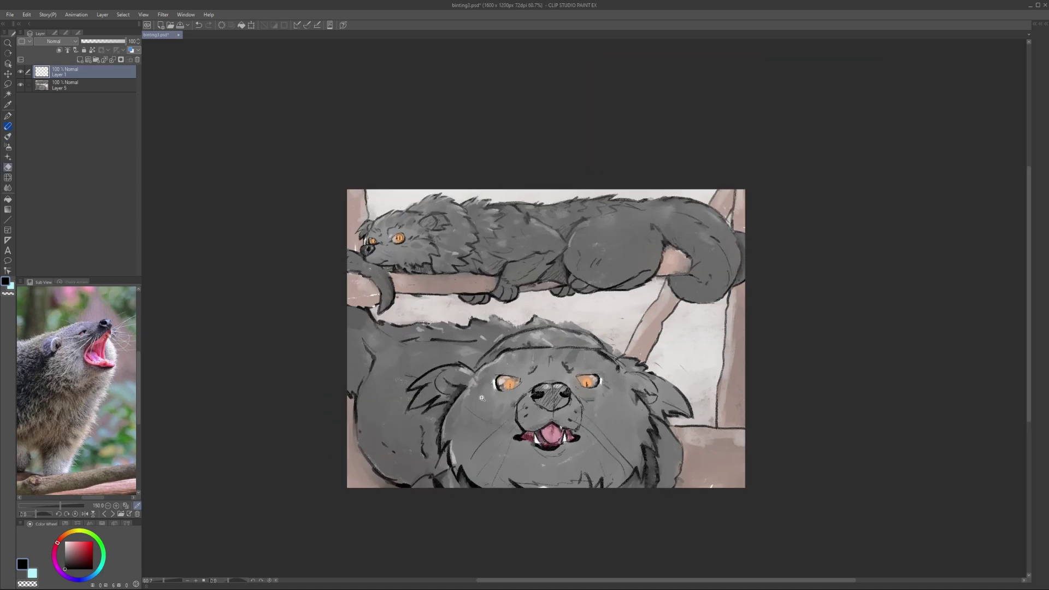
scroll(442, 408, "up", 1)
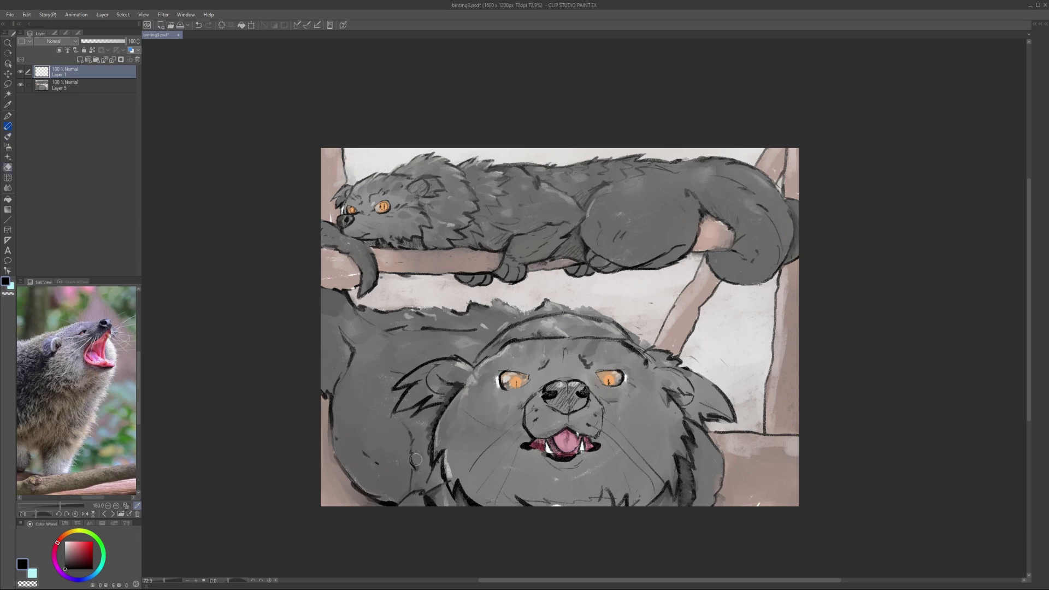
left_click(428, 434, "alt")
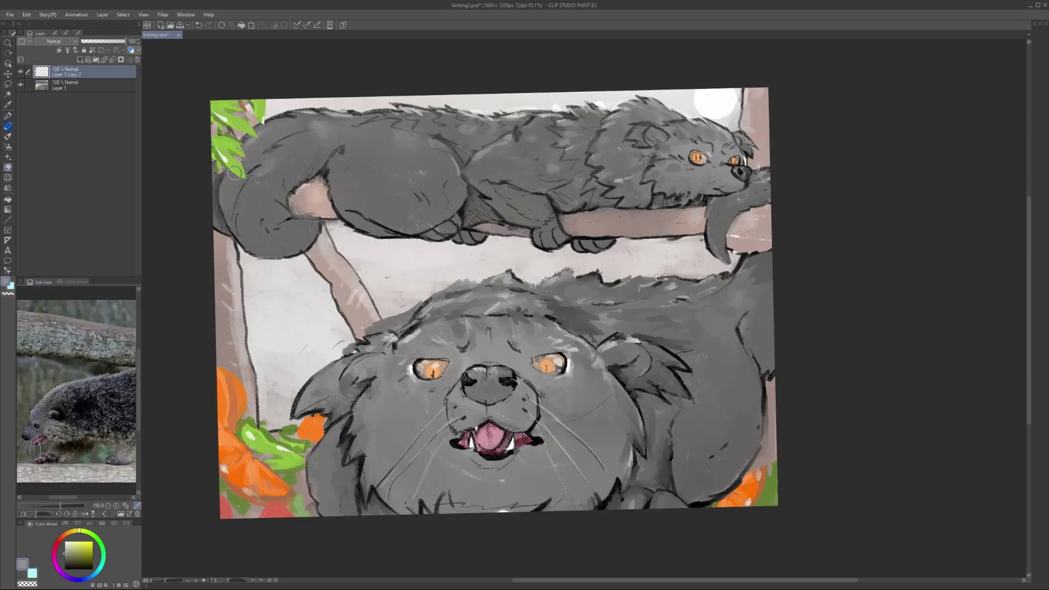
Step: Place copies of the green leaf cluster in the painting's upper-right corner and midway down its right edge
key("ctrl+t")
left_click_drag(256, 173, 759, 159)
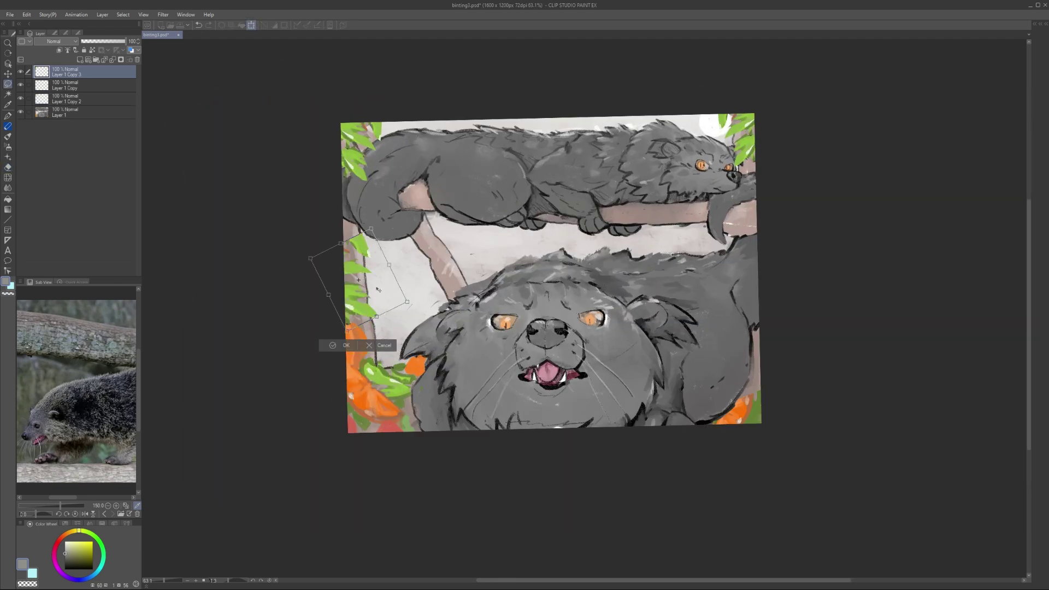
left_click_drag(379, 289, 734, 248)
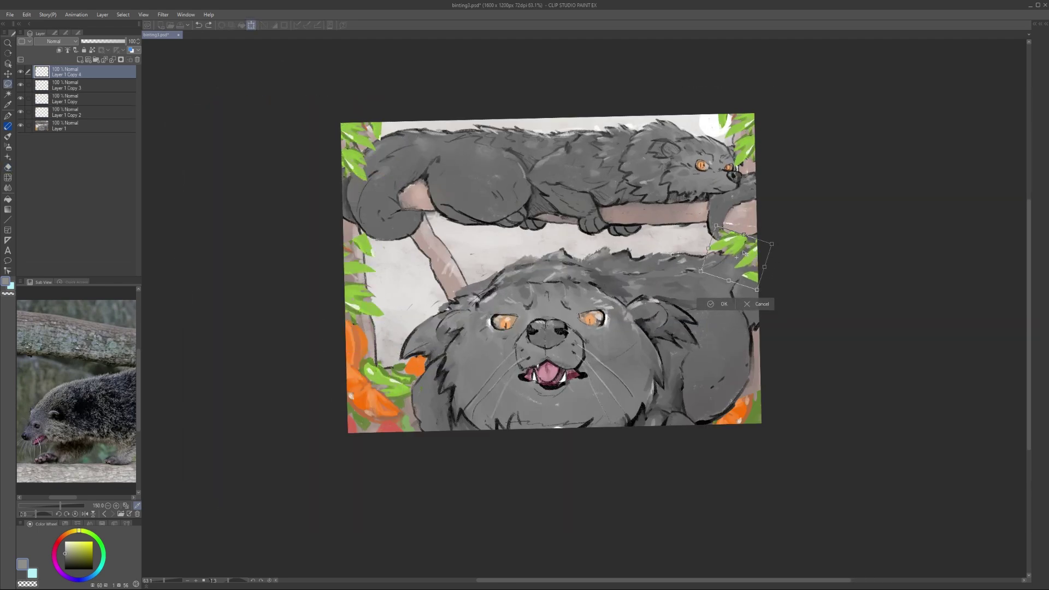
key("Return")
Step: Paste one leaf cluster over the oranges at lower left and another along the top edge above the upper binturong
key("ctrl+v")
left_click_drag(350, 273, 383, 361)
key("Return")
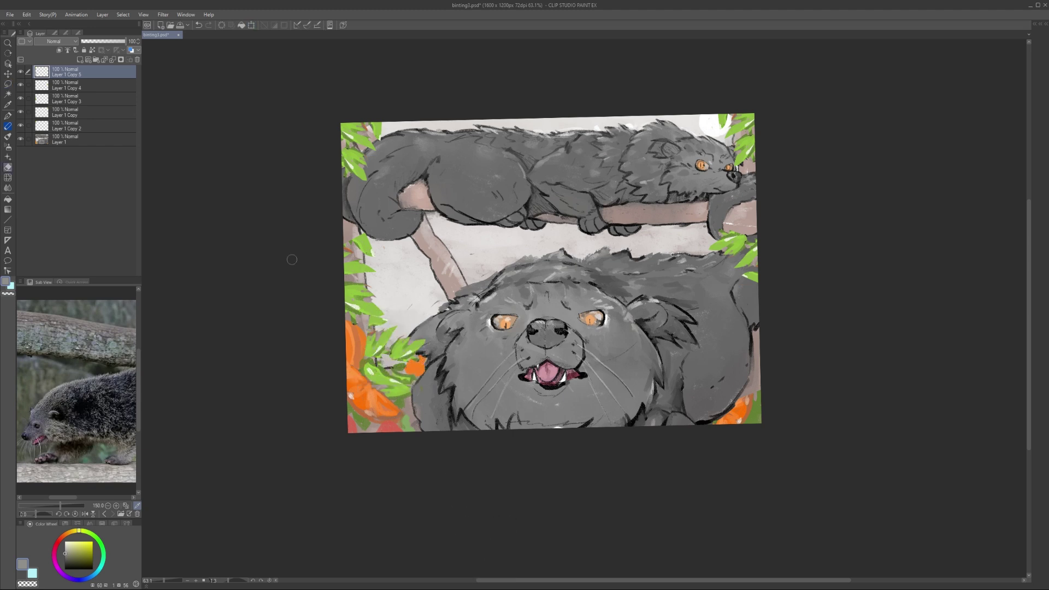
key("ctrl+v")
left_click_drag(568, 169, 563, 131)
key("Return")
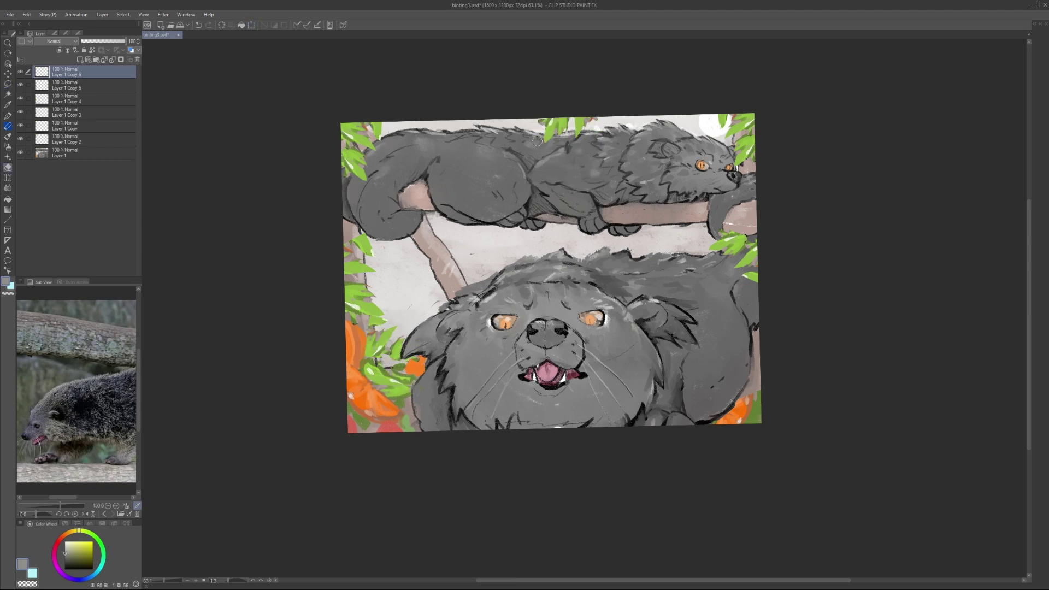
Step: Paste a leaf cluster on the right edge beside the lower binturong's body and merge the leaf copies into one layer
key("ctrl+v")
key("ctrl+t")
left_click_drag(514, 181, 762, 344)
key("Return")
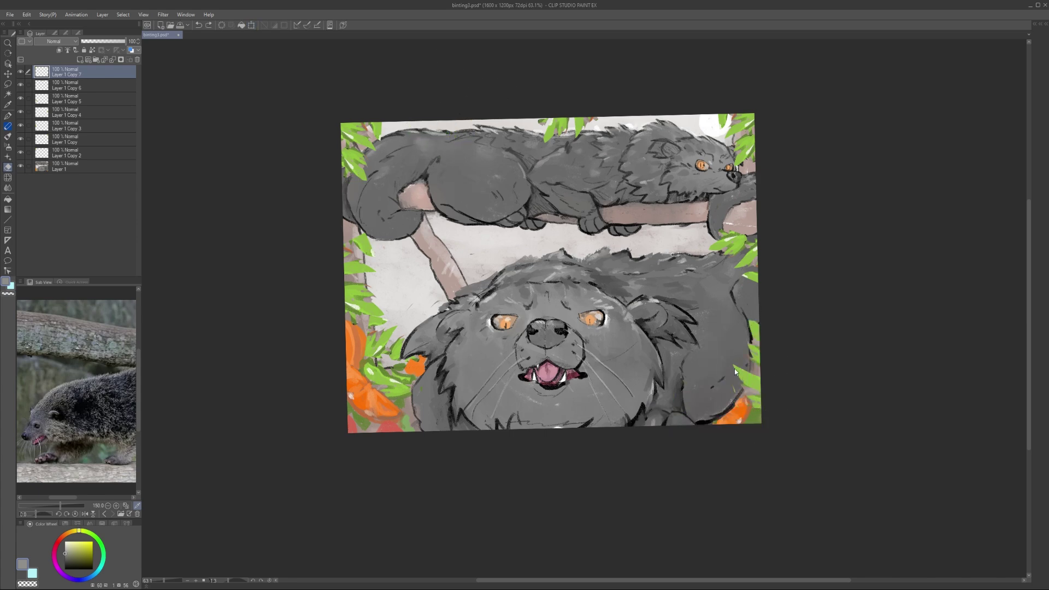
key("shift+alt+e")
Step: Add two new layers above the merged leaves and sample the grey fur colour at the lower binturong's foreleg
scroll(371, 243, "up", 2)
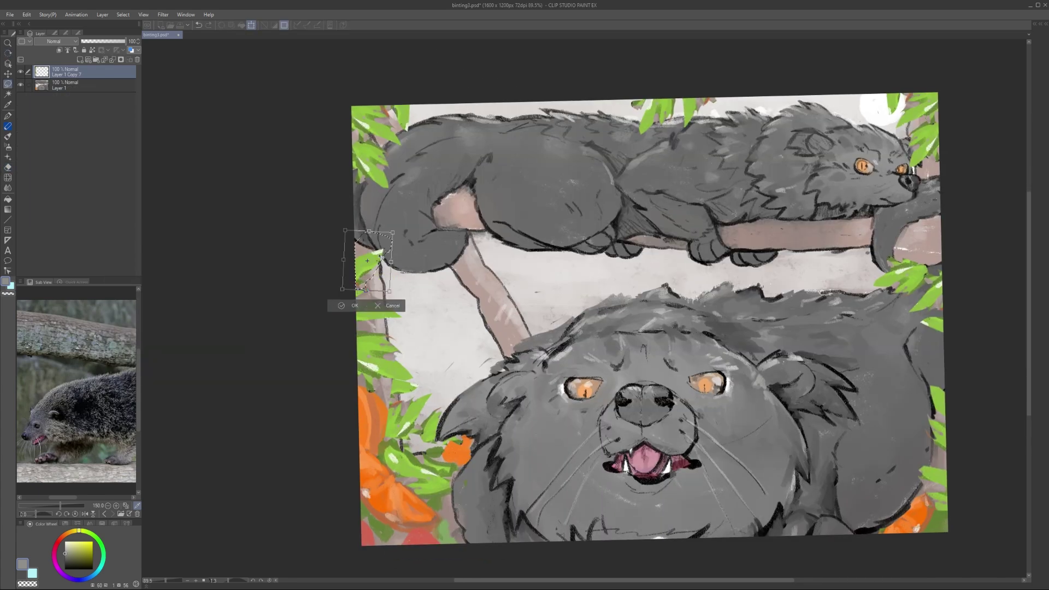
scroll(375, 304, "down", 4)
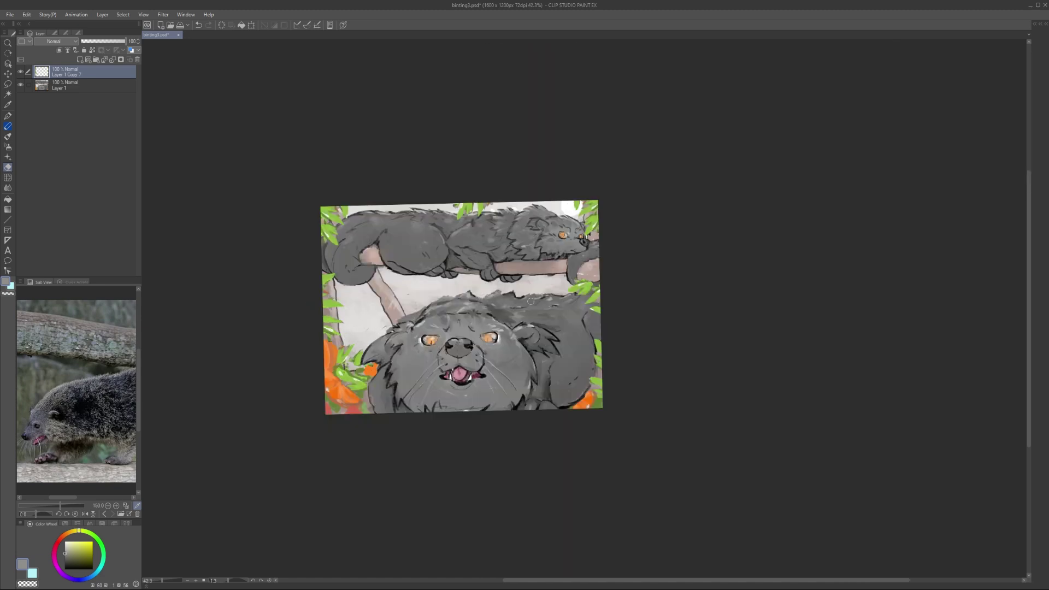
scroll(375, 304, "up", 2)
key("ctrl+shift+n")
key("b")
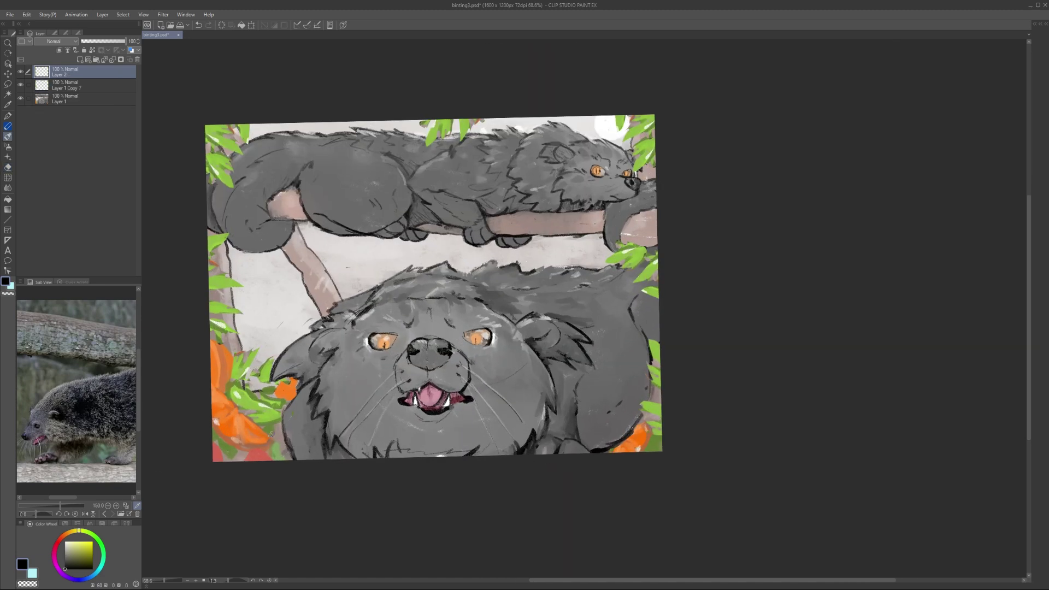
key("ctrl+shift+n")
left_click(290, 453, "alt")
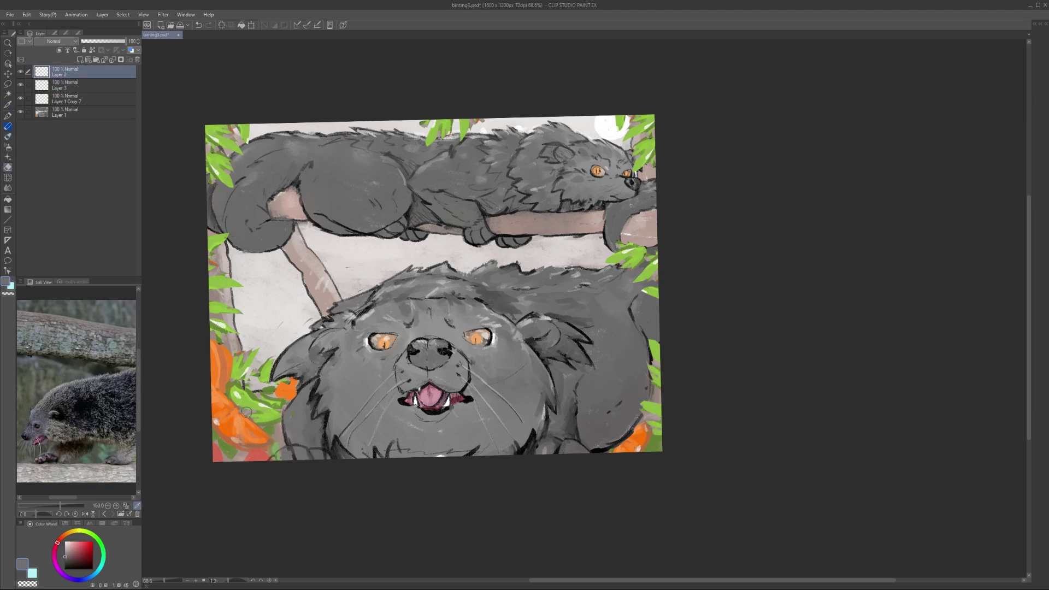
Step: Copy the lower-left leaves, place the copy along the bottom edge below the lower binturong, and erase its excess
key("m")
mouse_move(239, 441)
left_mouse_down()
mouse_move(305, 475)
mouse_move(343, 421)
mouse_move(306, 382)
left_mouse_up()
key("ctrl+c")
key("ctrl+v")
key("ctrl+t")
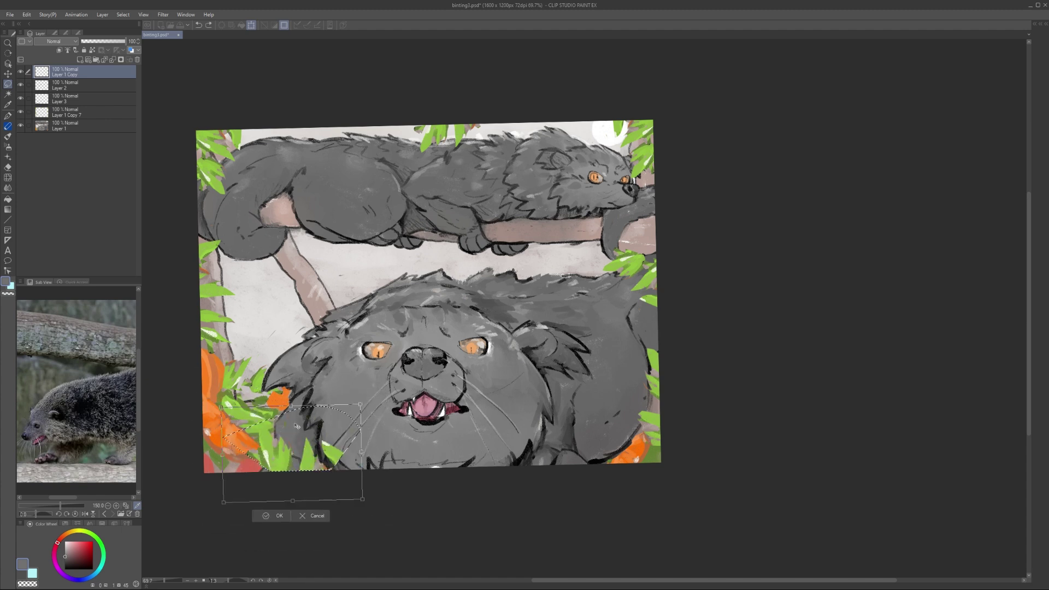
key("Return")
key("ctrl+bracketright")
key("ctrl+bracketright")
key("e")
left_click_drag(252, 453, 340, 450)
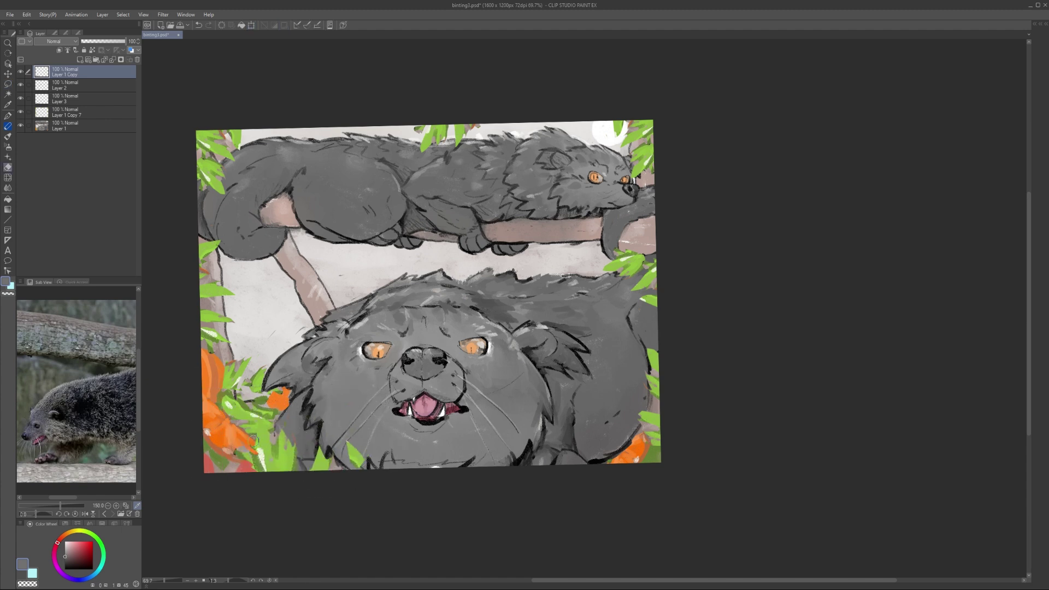
Step: Paste more leaves at the bottom edge right of the lower binturong's chin and erase leaves covering its left-hand foreleg
key("ctrl+v")
key("ctrl+t")
left_click_drag(253, 438, 556, 337)
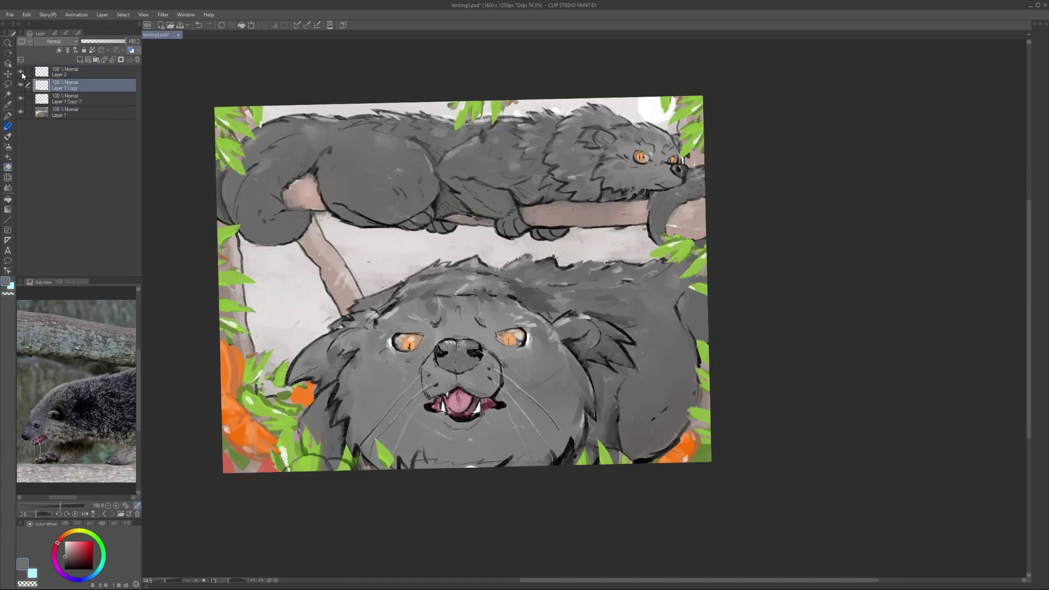
left_click_drag(309, 426, 330, 472)
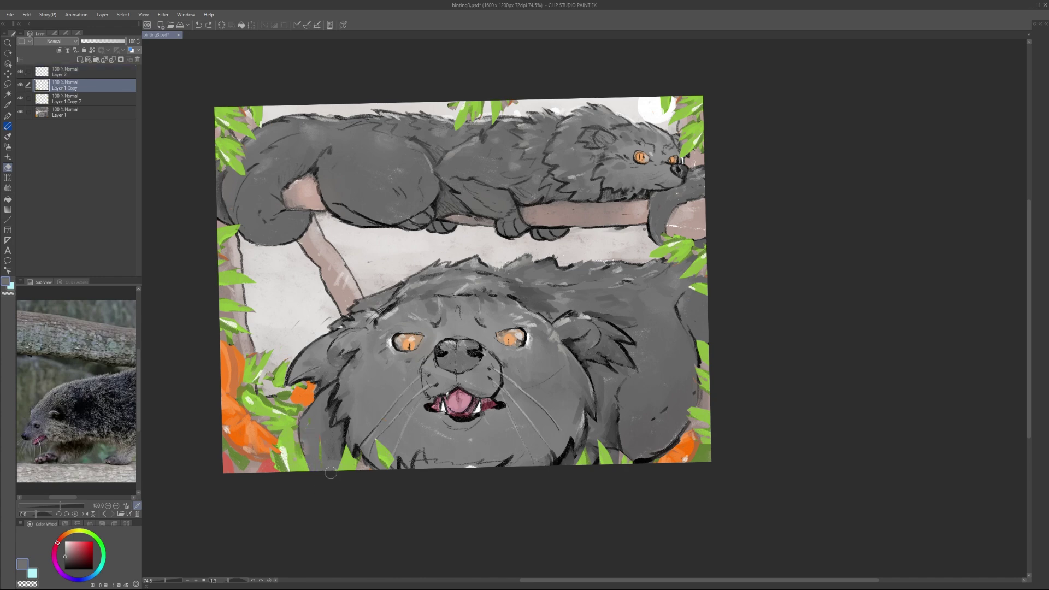
scroll(331, 473, "down", 5)
scroll(314, 461, "up", 3)
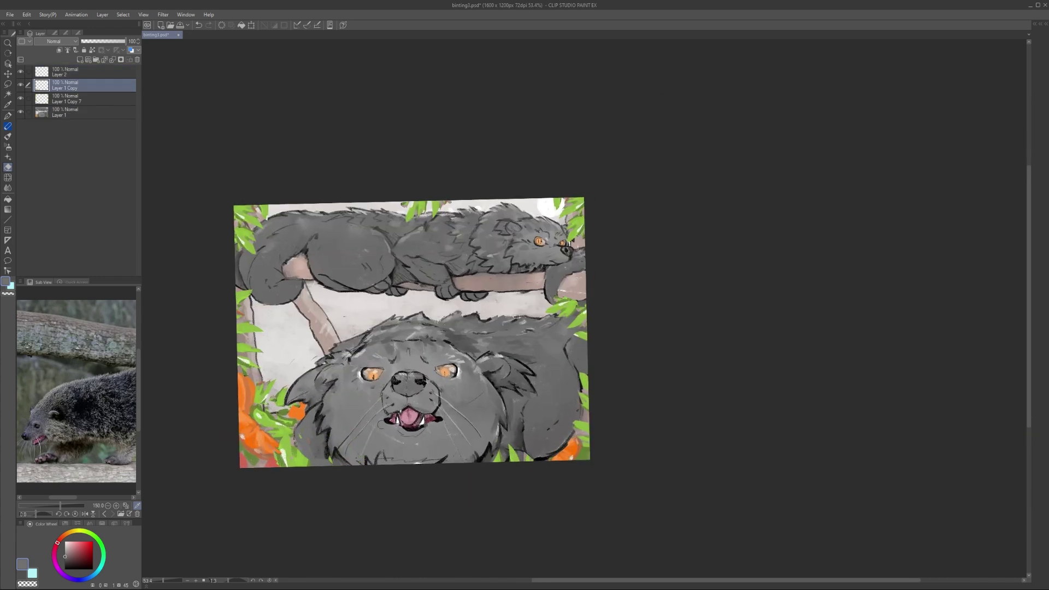
Step: Duplicate the long white whiskers onto the opposite side of the lower binturong's muzzle and tidy the copy
key("alt+bracketleft")
scroll(362, 406, "up", 2)
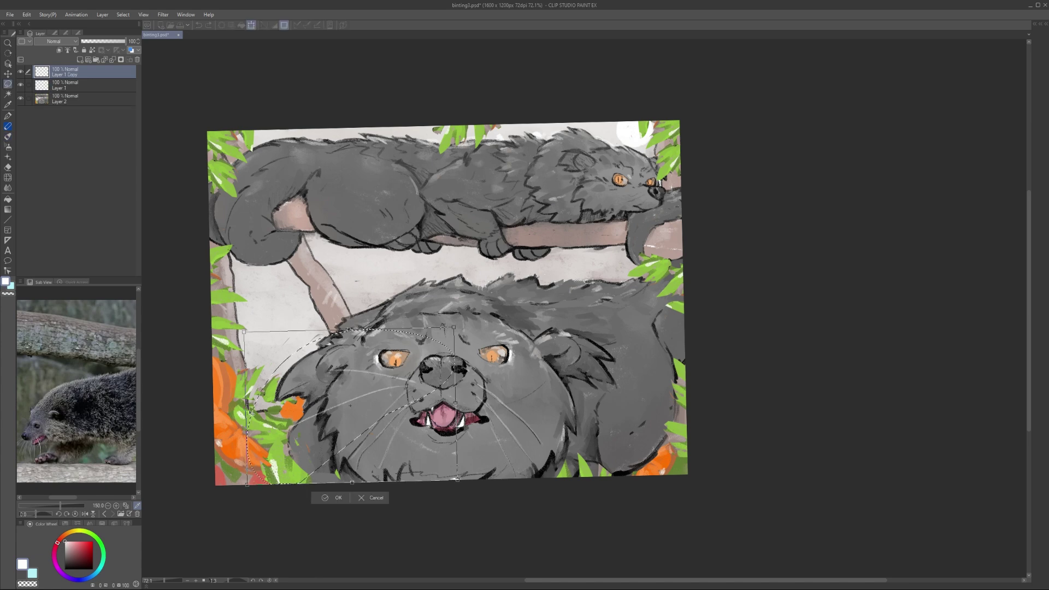
scroll(435, 337, "down", 3)
scroll(435, 337, "up", 2)
key("e")
scroll(437, 393, "down", 2)
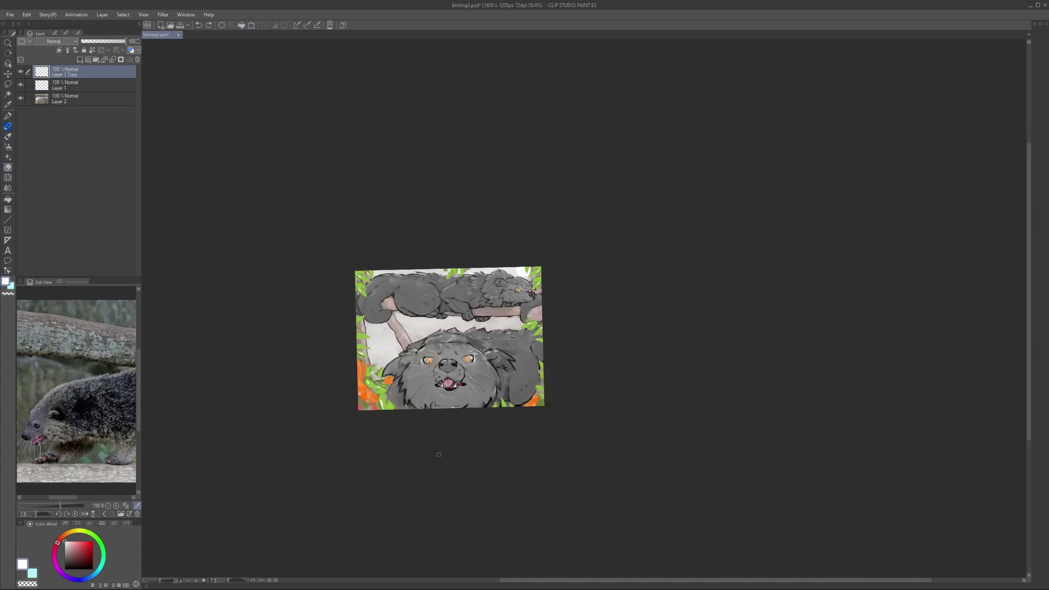
scroll(442, 428, "up", 5)
key("b")
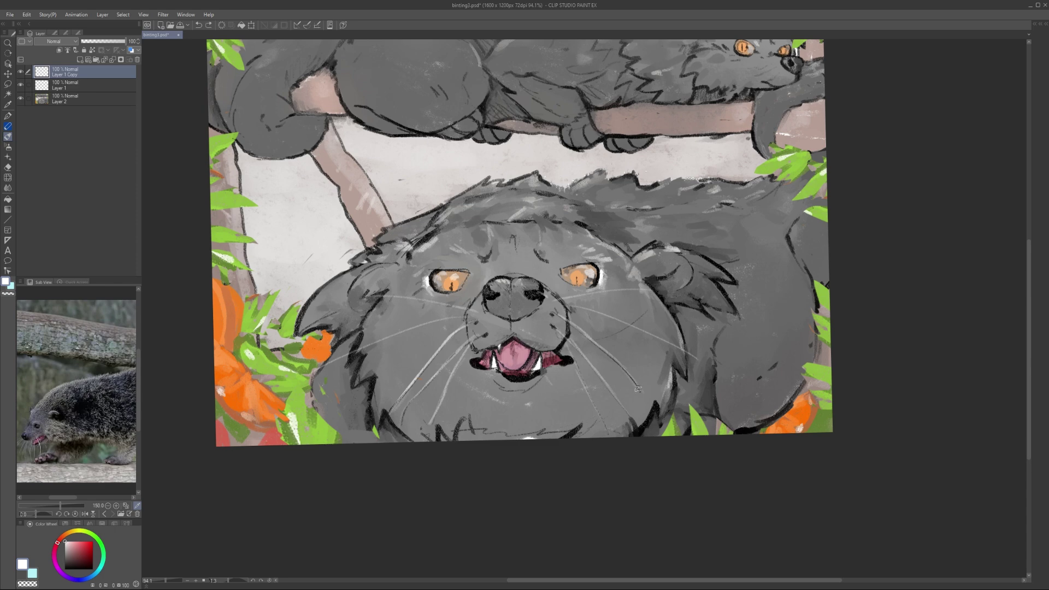
scroll(637, 389, "up", 3)
scroll(687, 222, "down", 2)
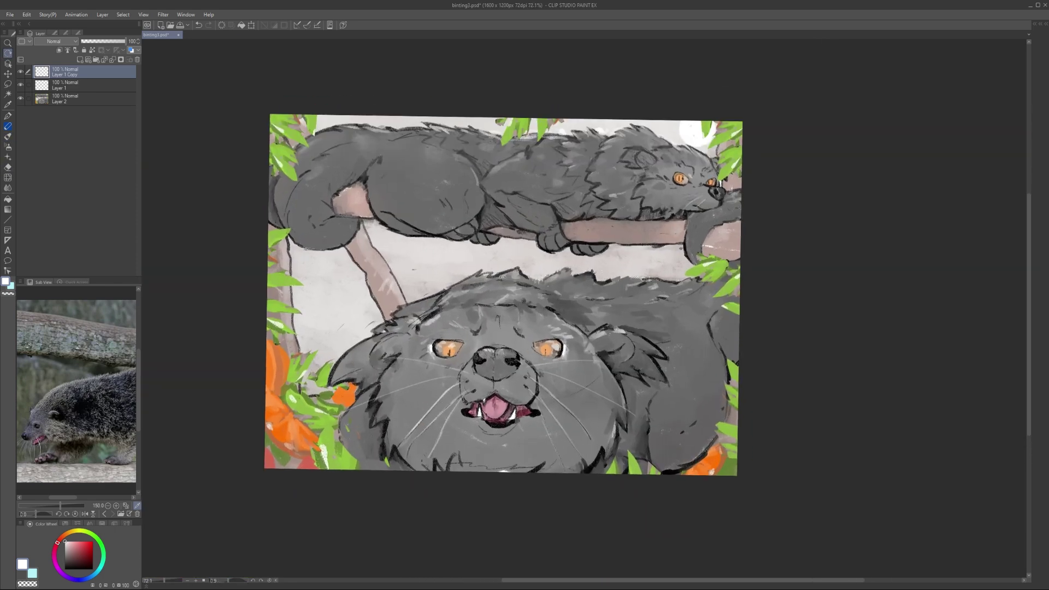
Step: Merge all layers and scale the painting down slightly to leave a narrow margin inside the canvas
key("ctrl+shift+e")
key("ctrl+t")
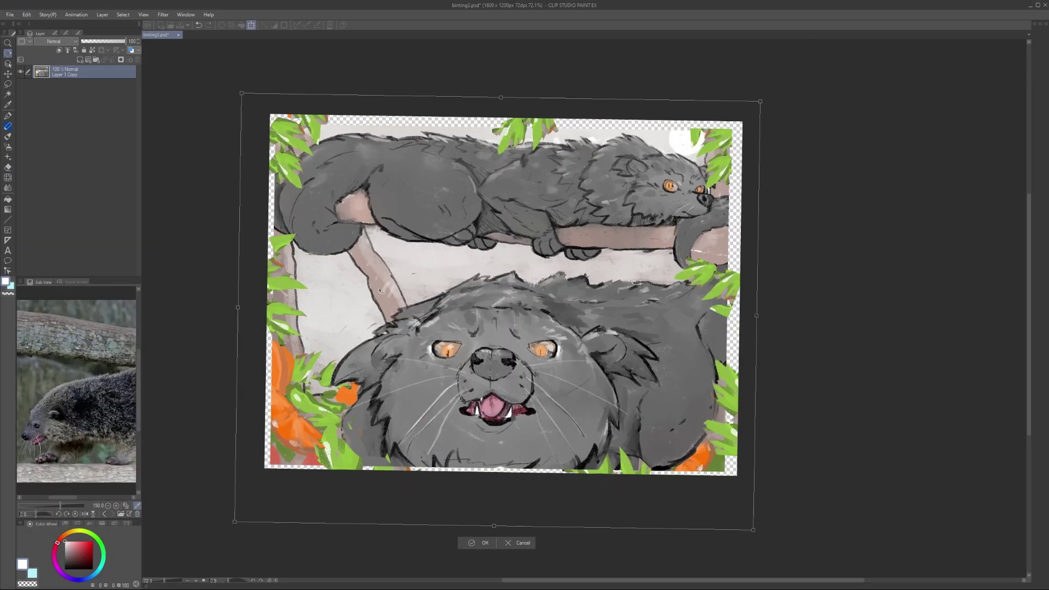
key("Return")
Step: Fill a new layer beneath the painting with the trunk's brown and extend the light background into the top margin on another layer
key("i")
key("ctrl+shift+n")
key("alt+Delete")
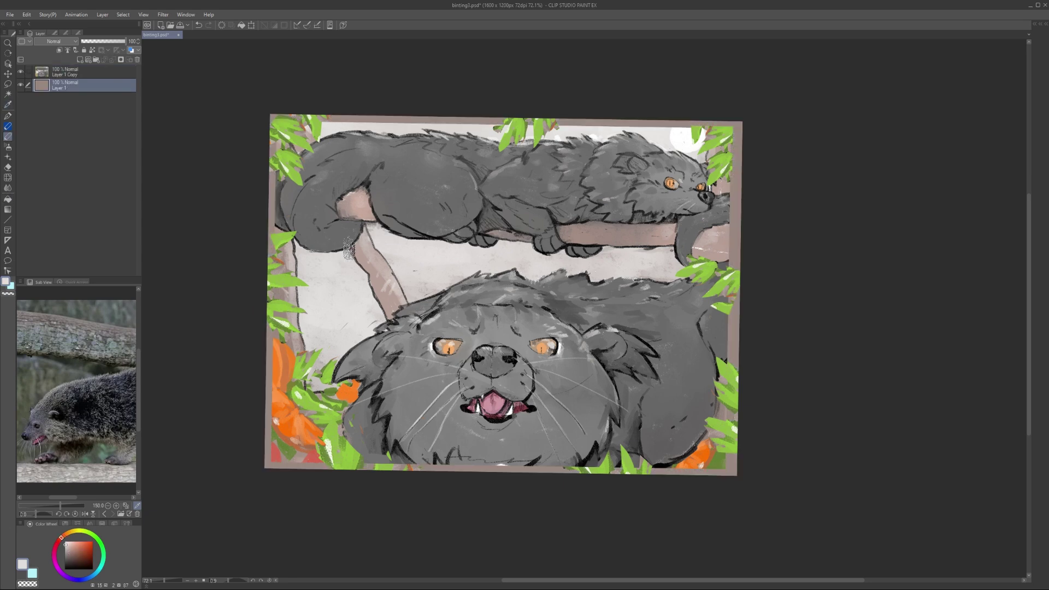
key("ctrl+shift+n")
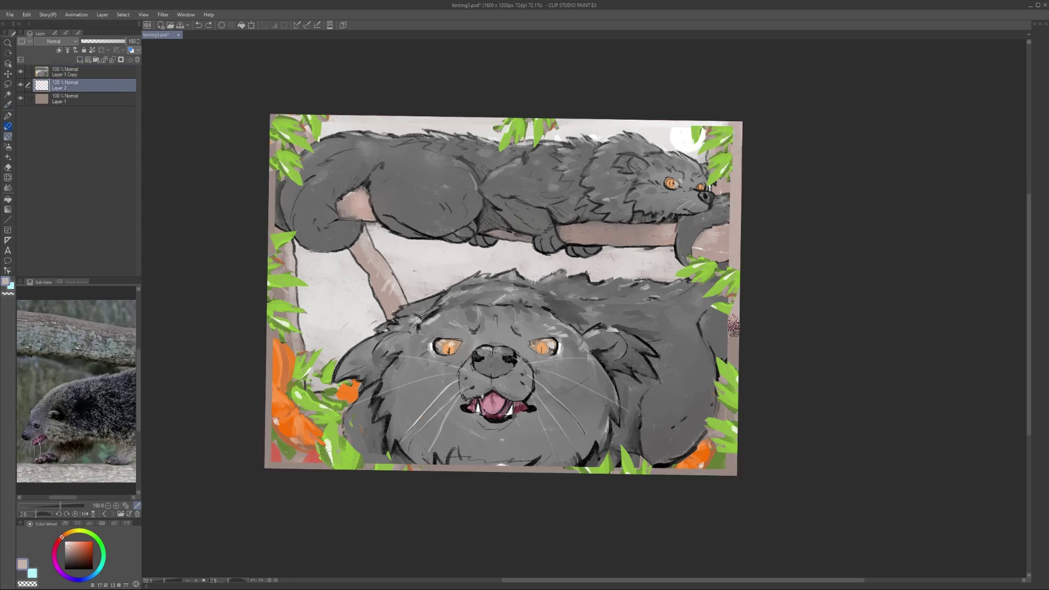
scroll(328, 341, "down", 2)
Step: Sample the light leaf green and paint additional leaves around the painting's border
left_click(361, 312, "alt")
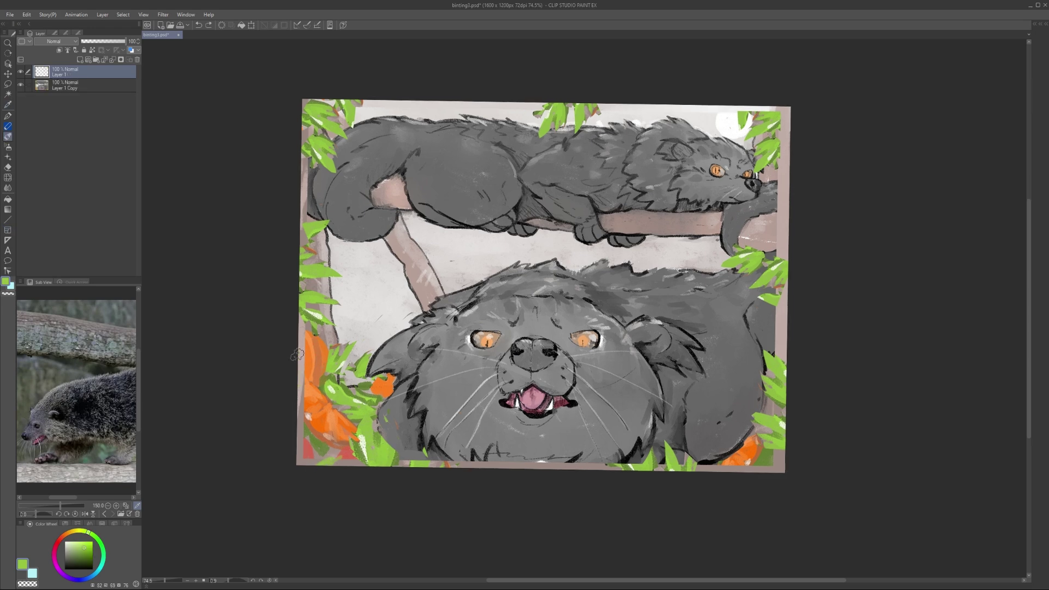
scroll(313, 221, "up", 1)
scroll(453, 291, "up", 1)
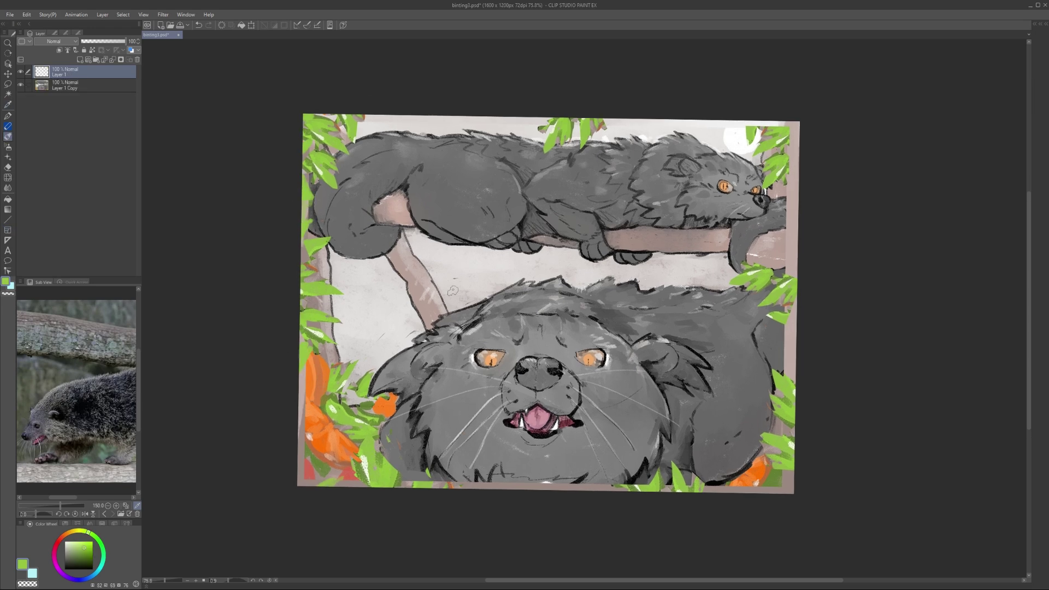
left_click_drag(793, 341, 774, 318)
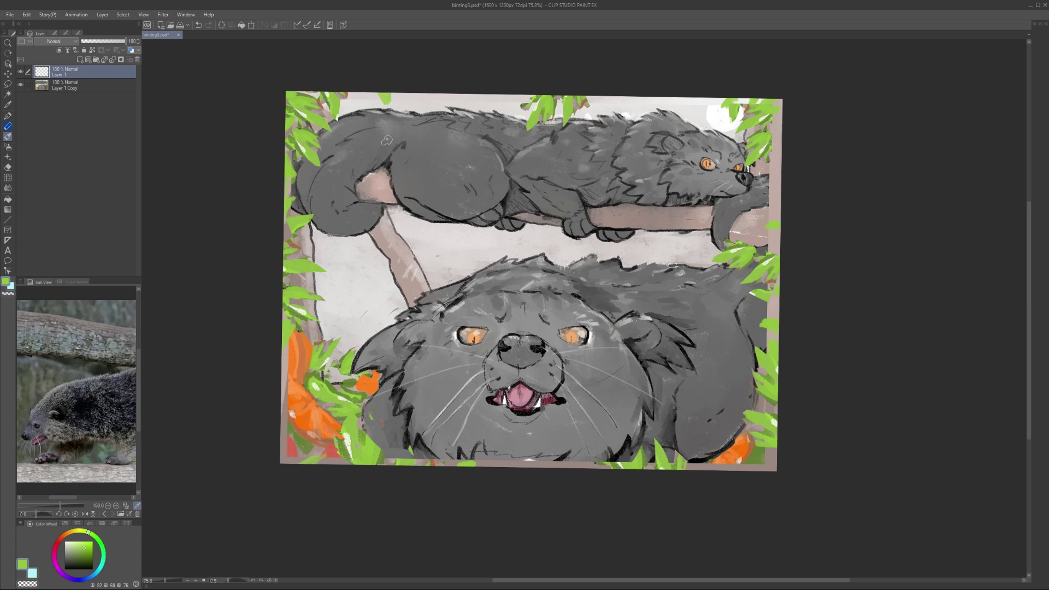
left_click_drag(386, 141, 395, 135)
Step: Sample the red at lower left, paint red berries among the border leaves, and merge them into the painting
left_click(299, 445, "alt")
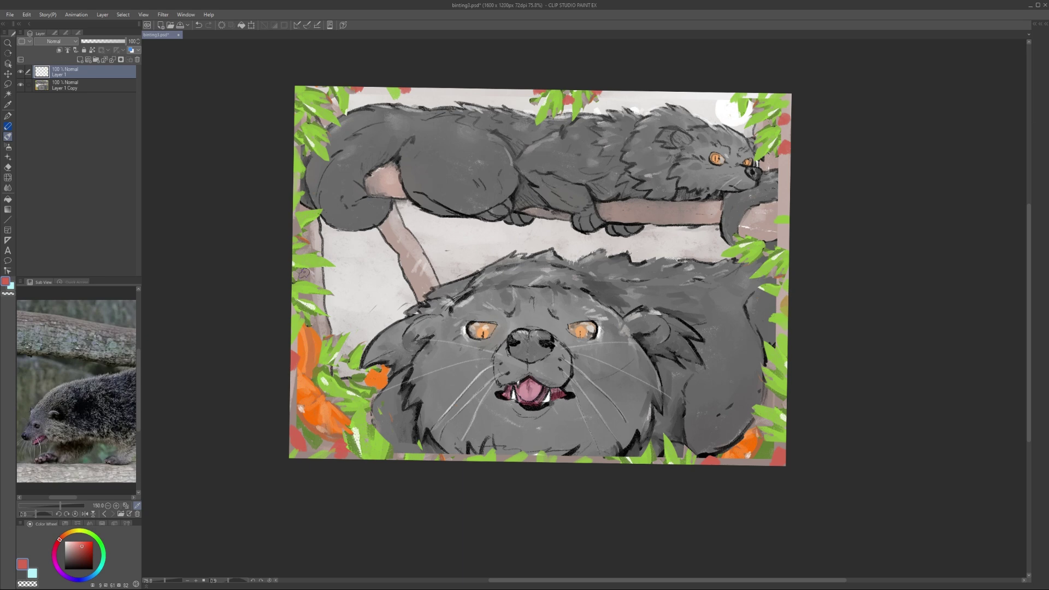
scroll(317, 488, "down", 5)
key("ctrl+e")
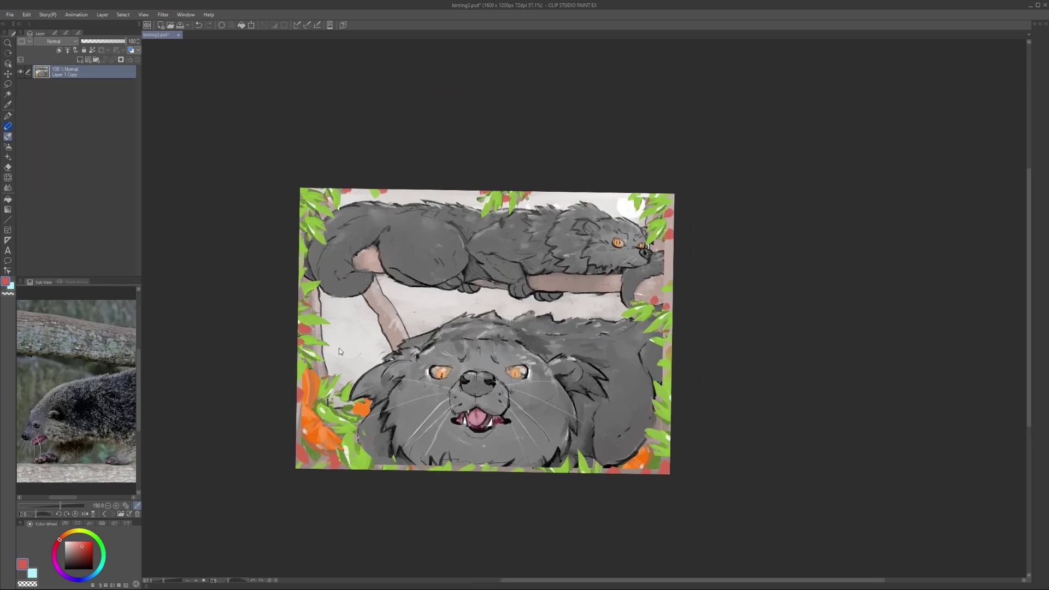
Step: Scale the merged painting up slightly so its border sits closer to the canvas edges
key("ctrl+t")
key("Return")
Step: Add light and darker sampled leaf greens to the border foliage on two new layers, clean up the strokes, and merge all layers
scroll(295, 398, "up", 3)
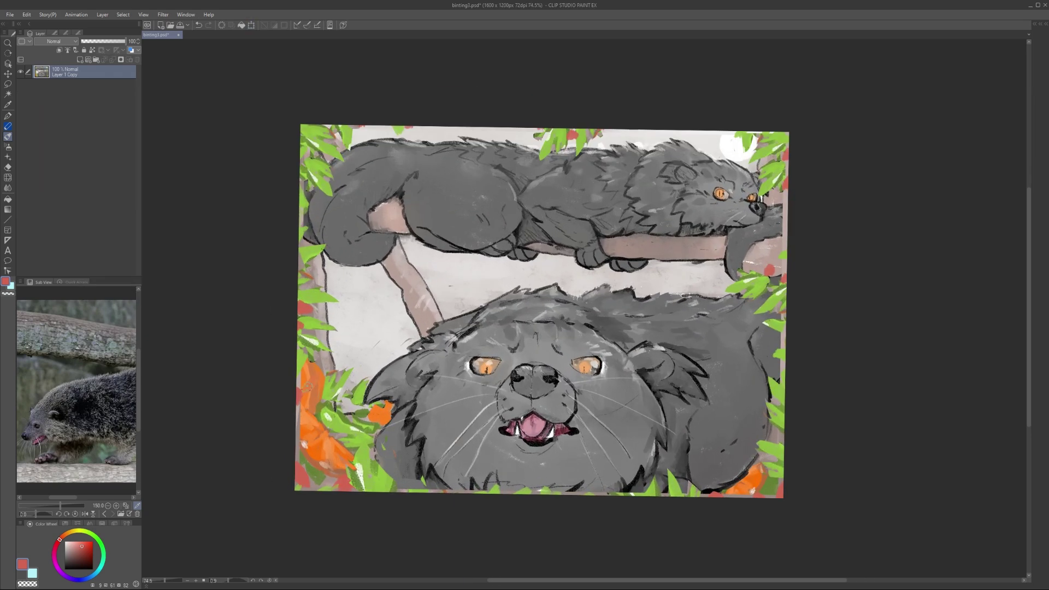
left_click(304, 385, "alt")
key("ctrl+shift+n")
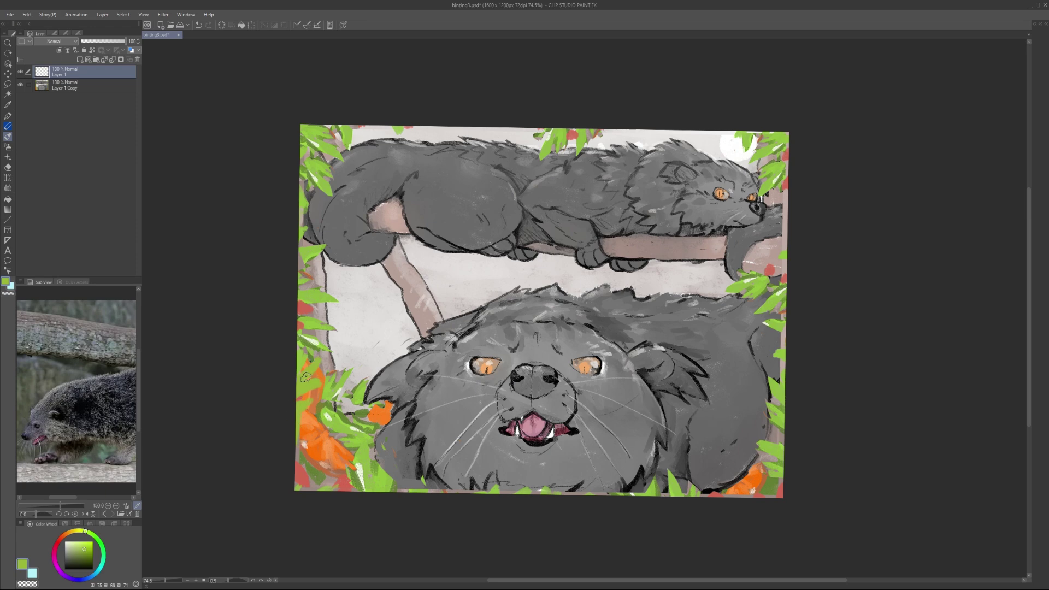
scroll(326, 380, "up", 1)
key("ctrl+shift+n")
left_click(316, 355, "alt")
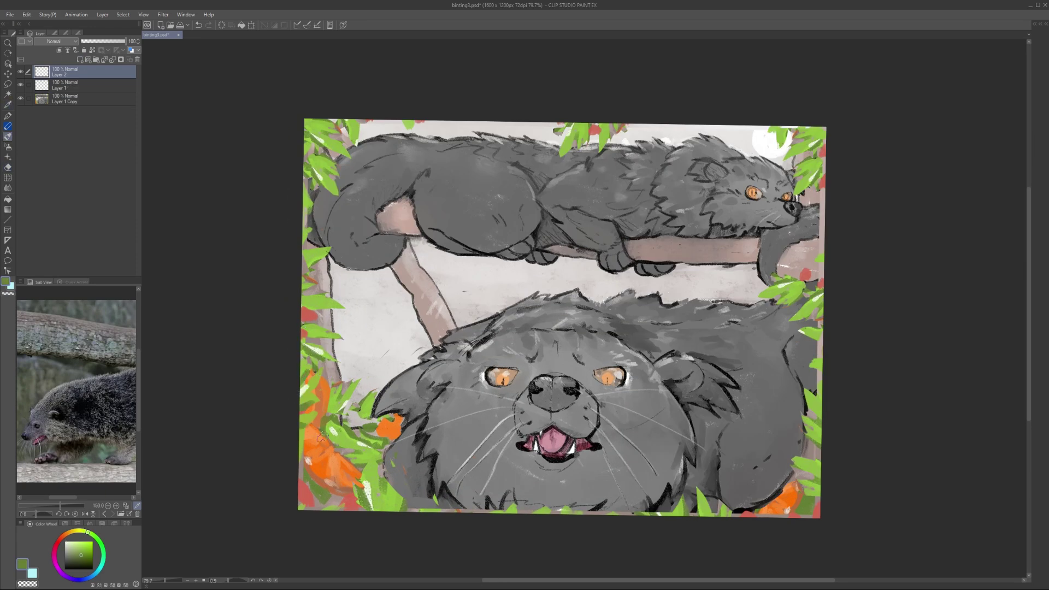
key("e")
left_click_drag(307, 400, 299, 415)
scroll(313, 469, "down", 2)
left_click_drag(391, 506, 372, 499)
key("b")
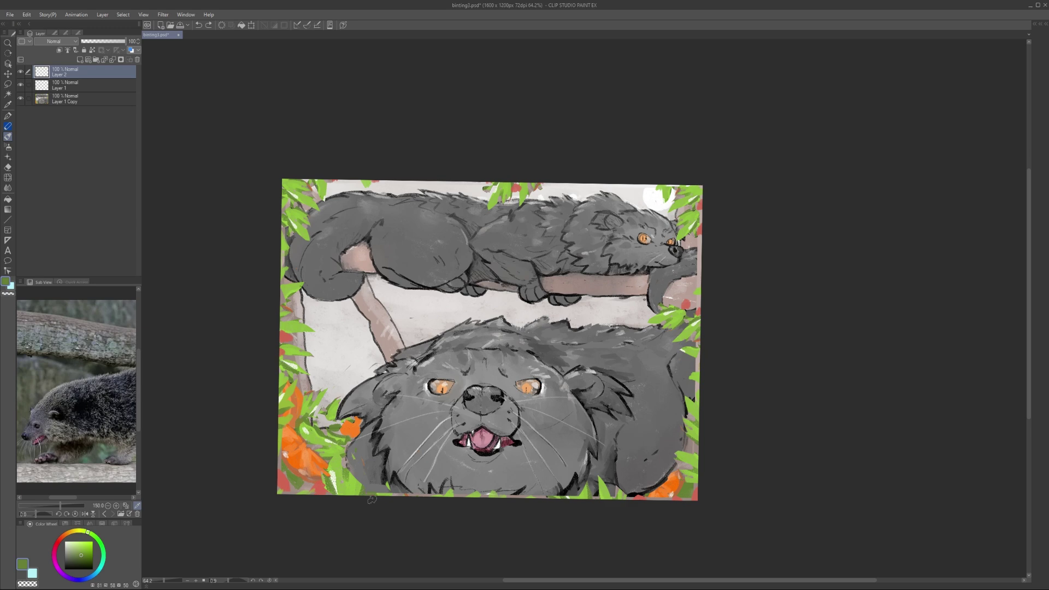
key("ctrl+shift+e")
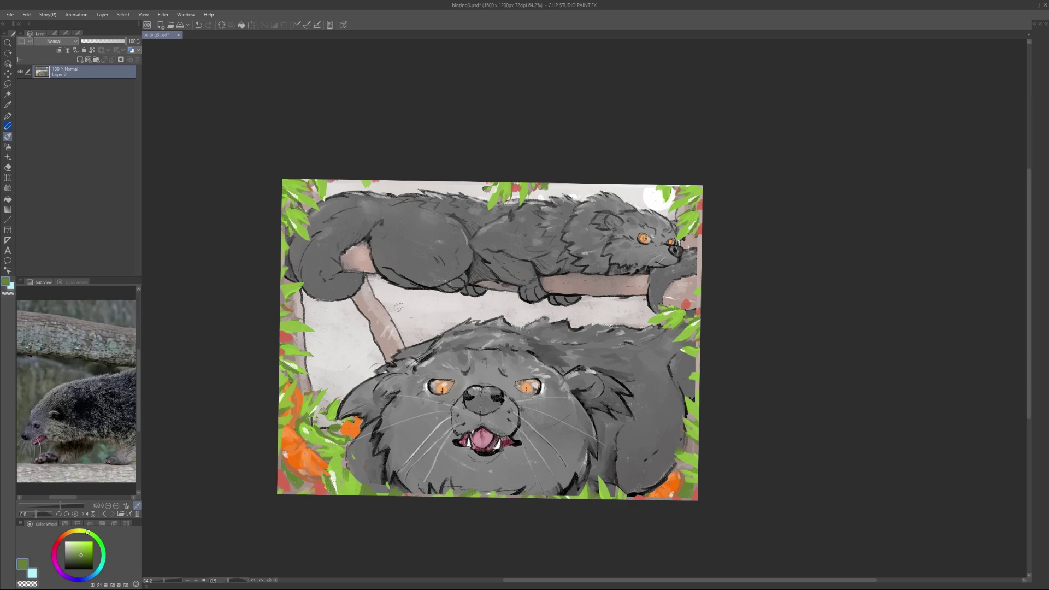
Step: Mirror the whole painting horizontally so the upper binturong faces the opposite way
scroll(478, 245, "down", 3)
key("ctrl+t")
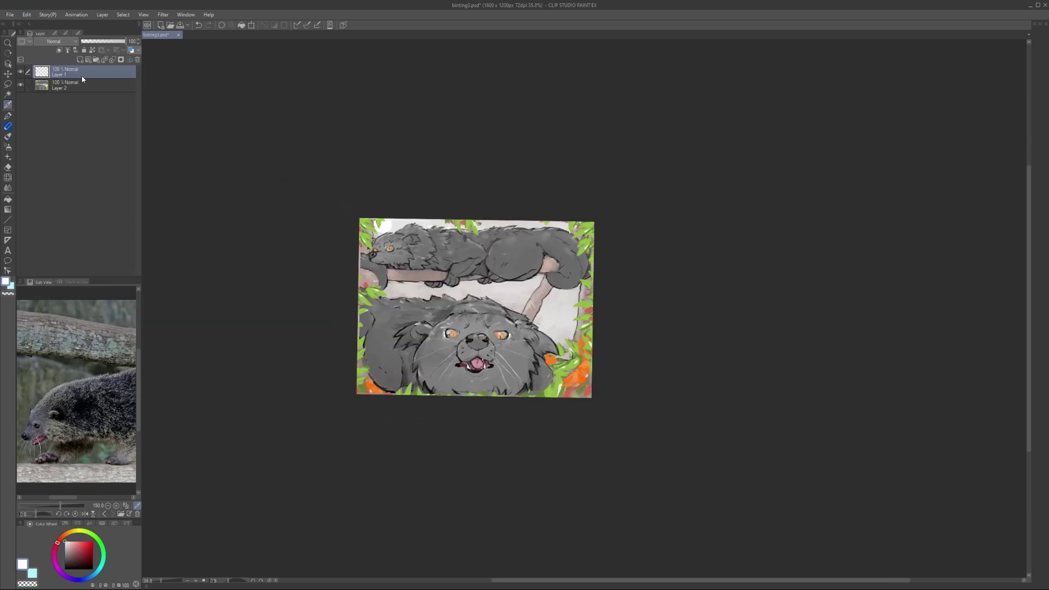
scroll(458, 319, "up", 3)
scroll(306, 330, "up", 2)
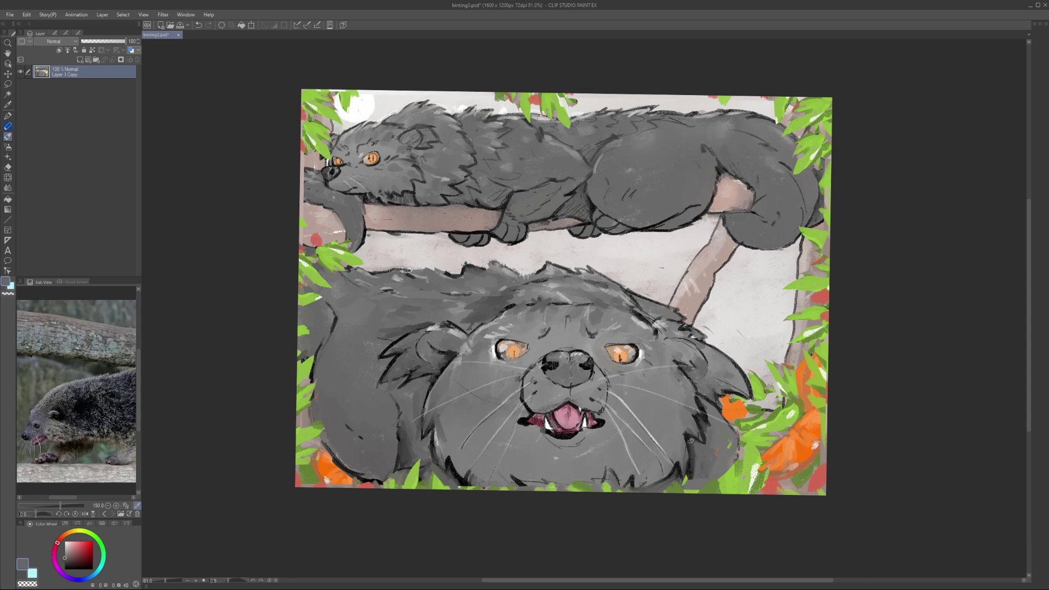
Step: Switch to Discord, send "the deepfake thing is crazy, watching a news article about it" and a remark about face uploads, and return to the painting
key("alt+Tab")
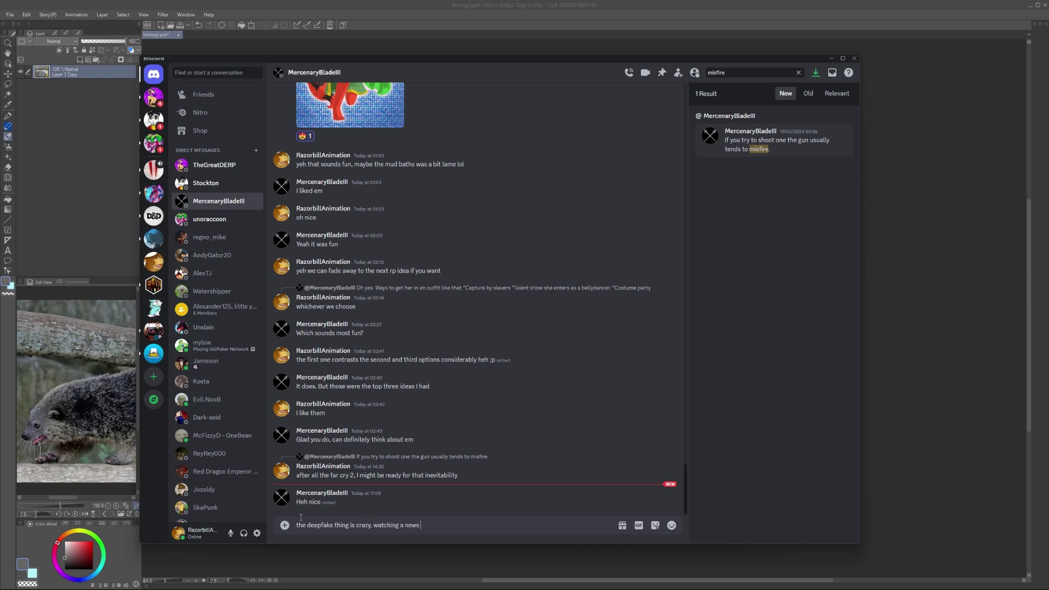
type("out it")
key("Return")
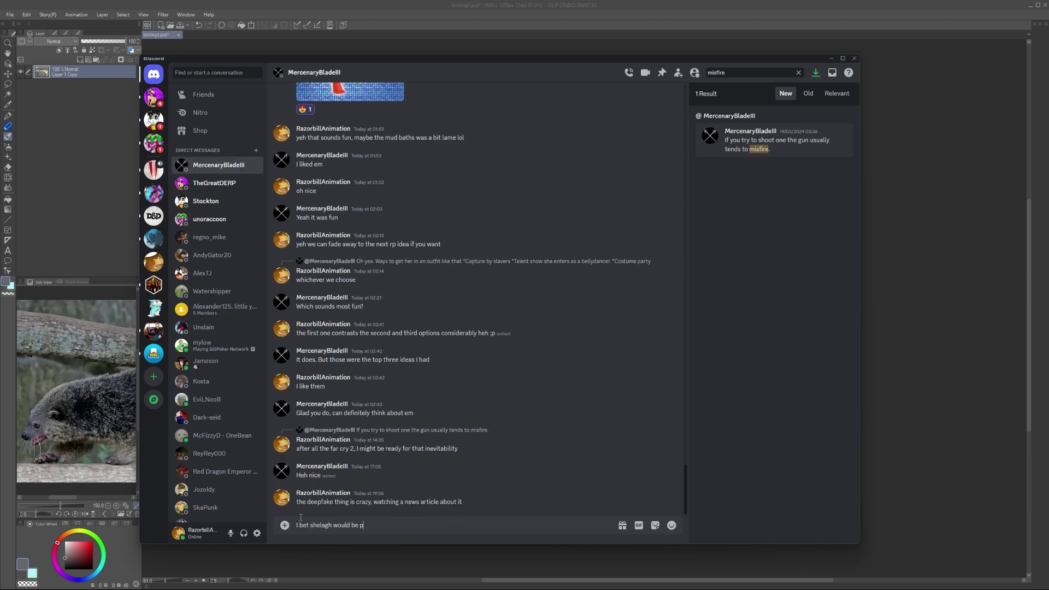
key("Return")
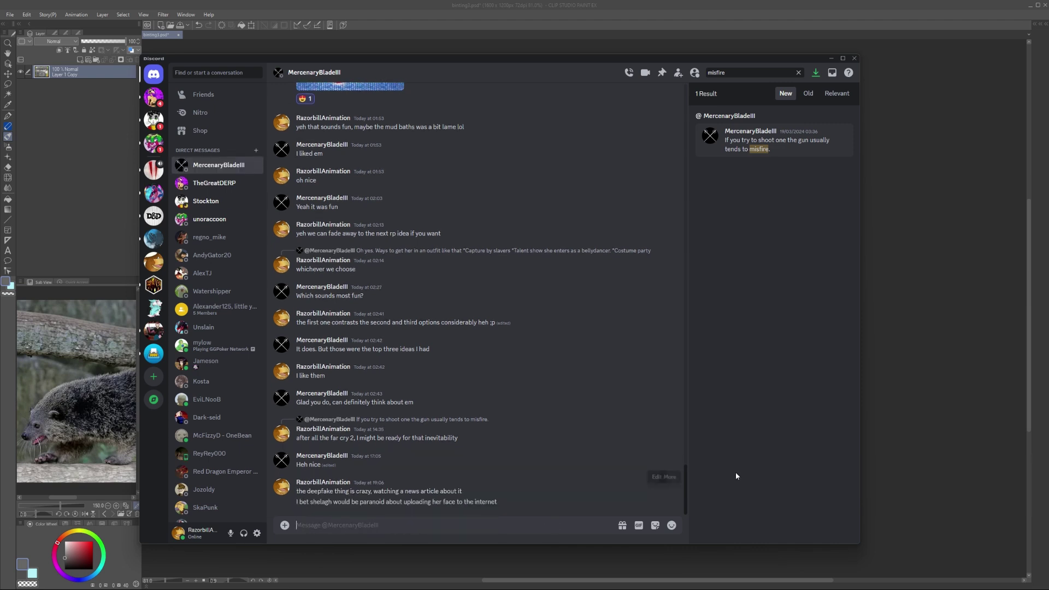
left_click(921, 380)
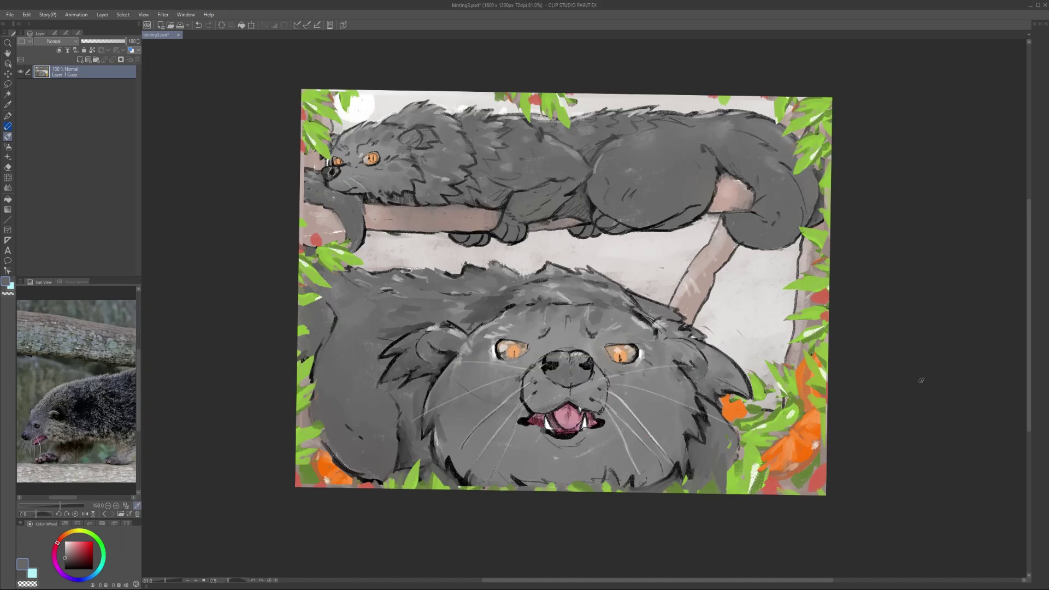
Step: Save the painting as binting4.psd, and in Photoshop set its brightness to -15 and contrast to 23
key("ctrl+shift+s")
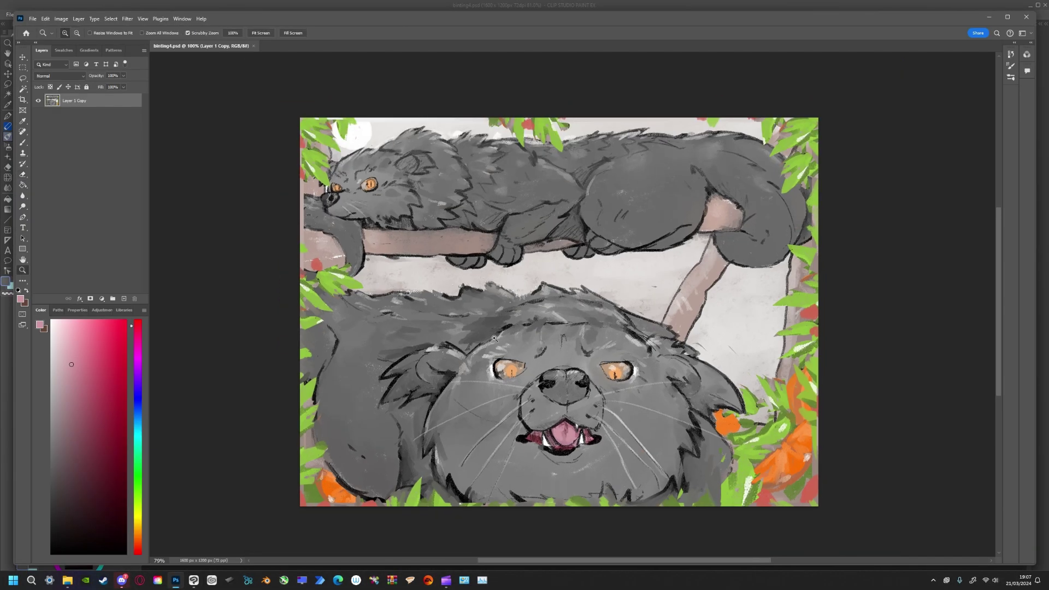
scroll(494, 338, "up", 1)
left_click(61, 18)
left_click(262, 42)
left_click_drag(139, 137, 149, 155)
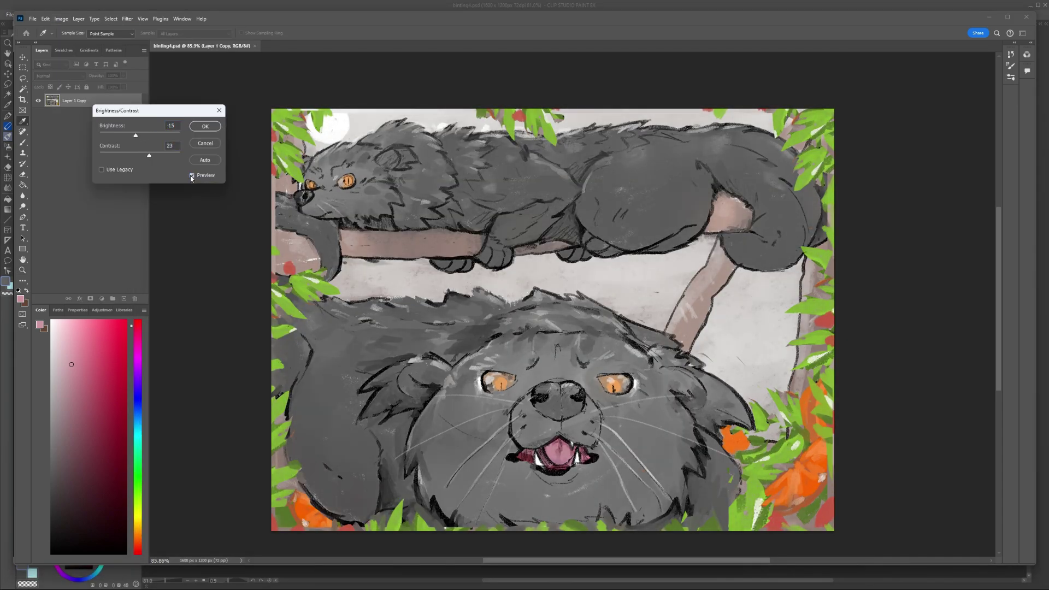
left_click(204, 127)
left_click(127, 19)
left_click(158, 64)
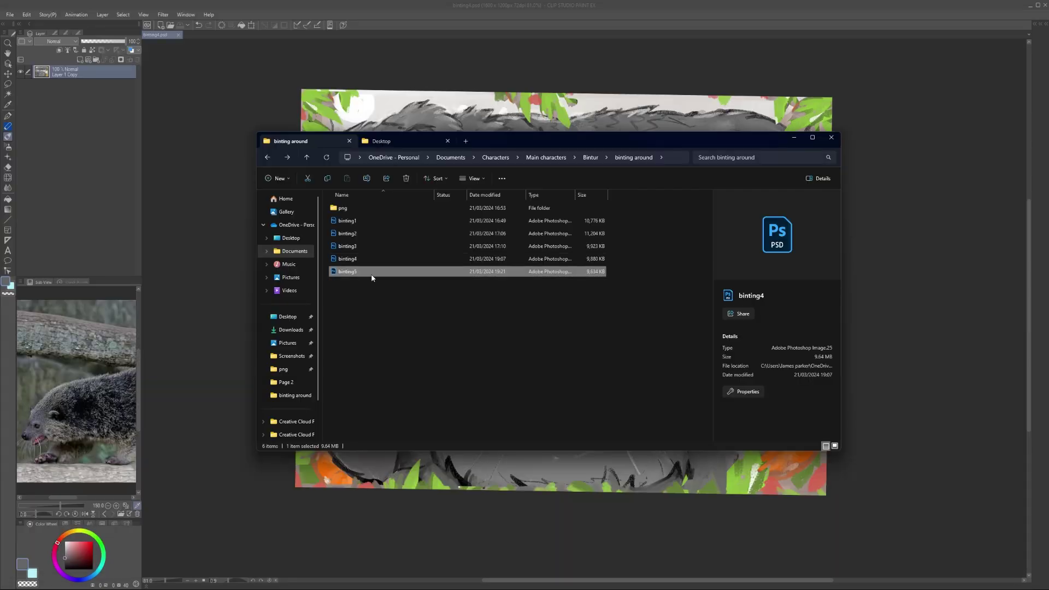
Step: Open binting5.psd in Clip Studio Paint, paste its darker image over the previous version as a layer, and set that layer to 70% opacity
double_click(369, 276)
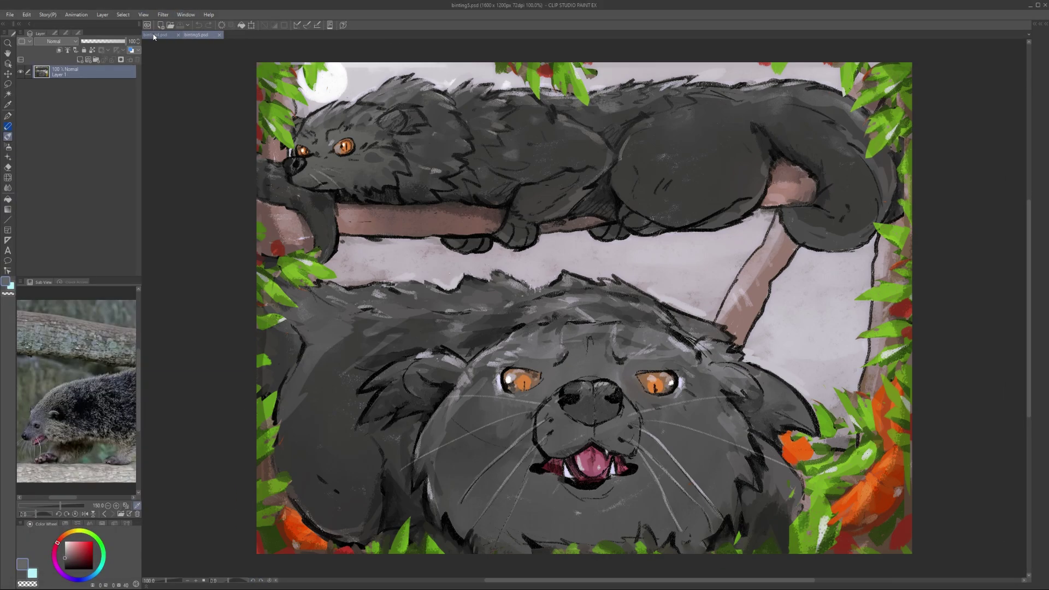
left_click(161, 33)
left_click(194, 36)
left_click(160, 33)
key("ctrl+v")
left_click_drag(125, 41, 109, 44)
key("Return")
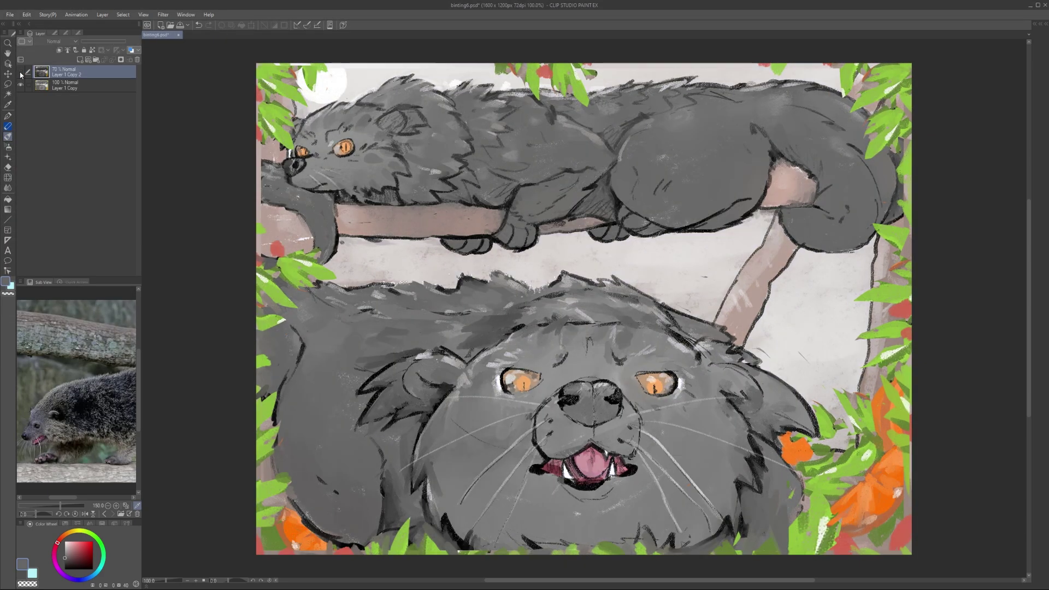
Step: Compare the painting with and without the darker overlay layer, and merge the overlay down
left_click(21, 73)
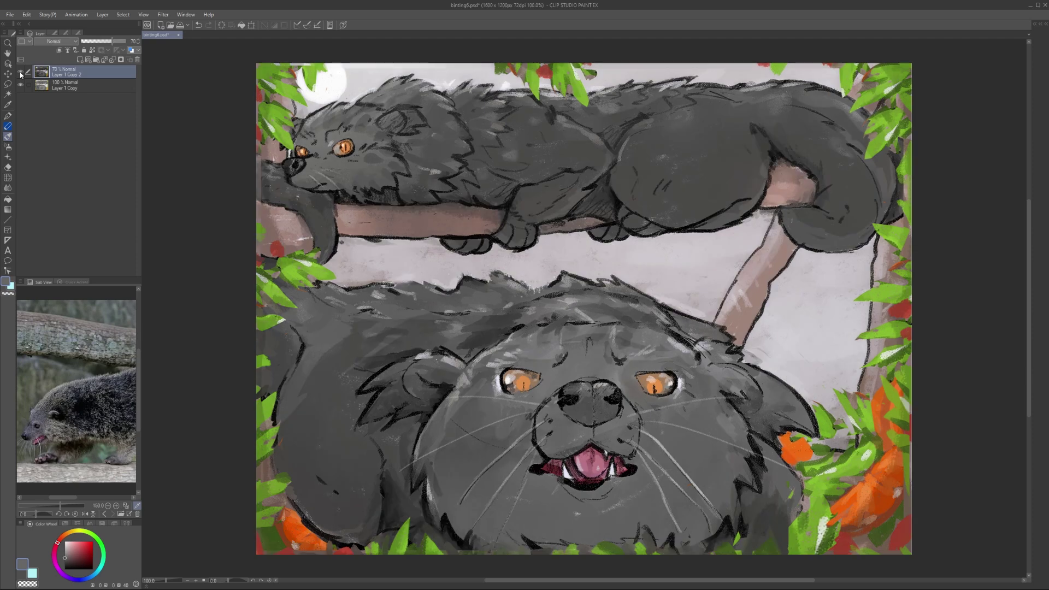
left_click(20, 73)
left_click(21, 73)
key("ctrl+e")
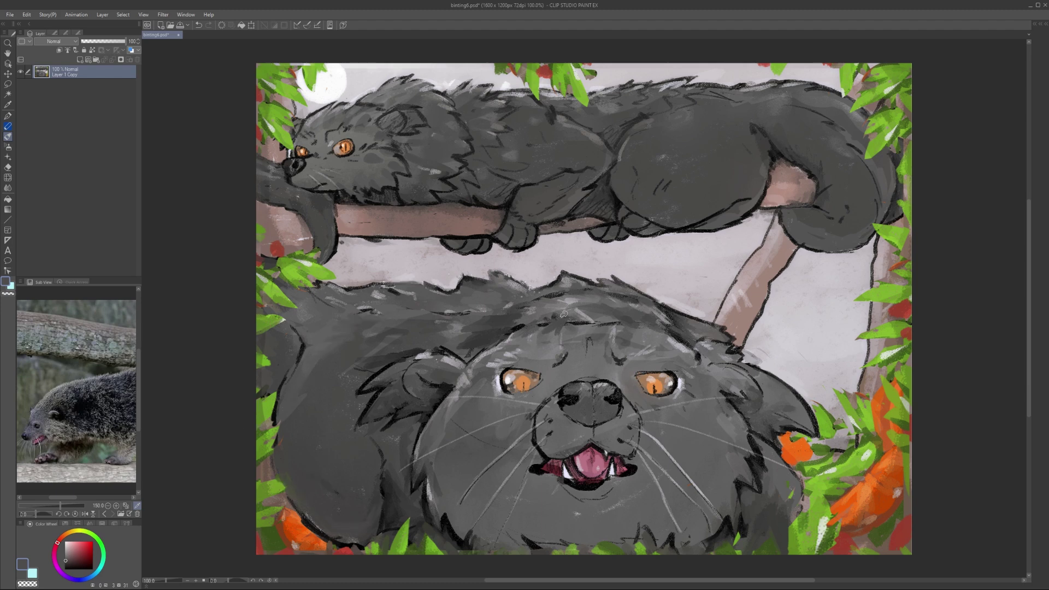
Step: Add a new layer and choose black for touching up the front binturong's mouth
scroll(564, 315, "up", 3)
scroll(601, 338, "down", 2)
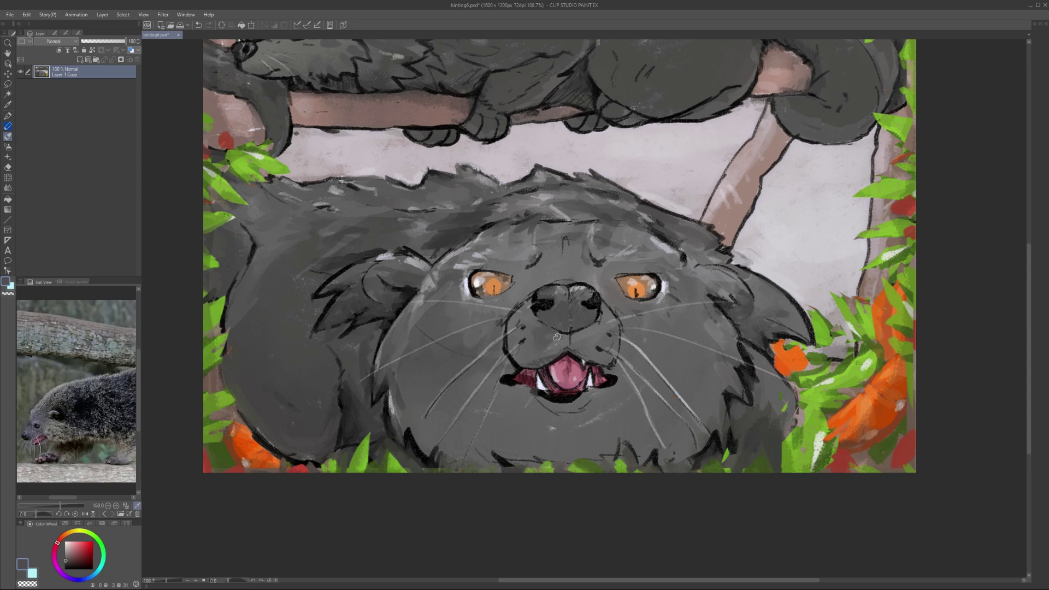
scroll(565, 345, "right", 1)
scroll(521, 373, "up", 3)
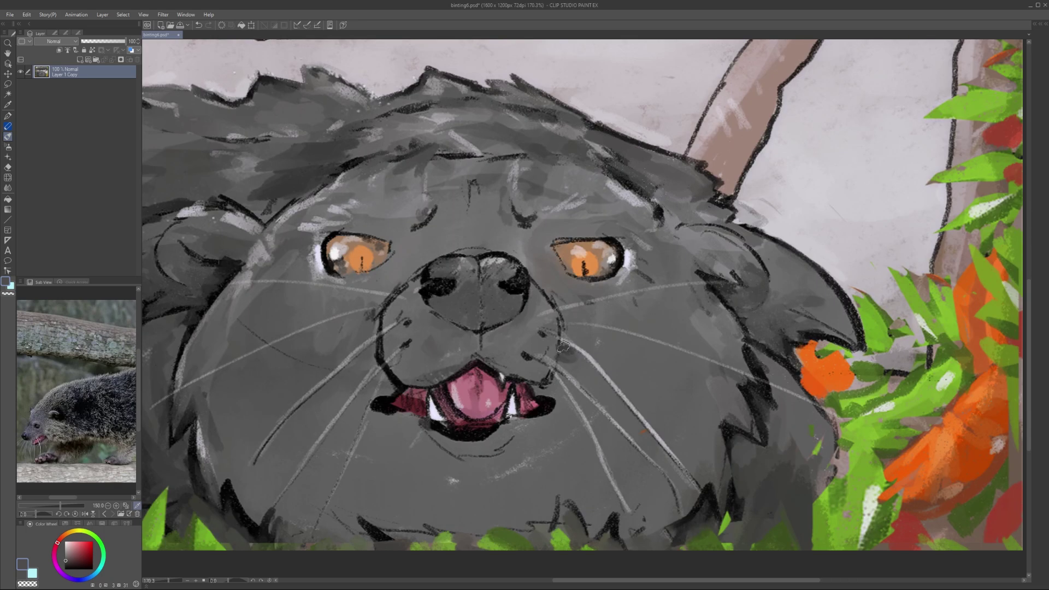
scroll(547, 382, "left", 1)
scroll(452, 336, "up", 3)
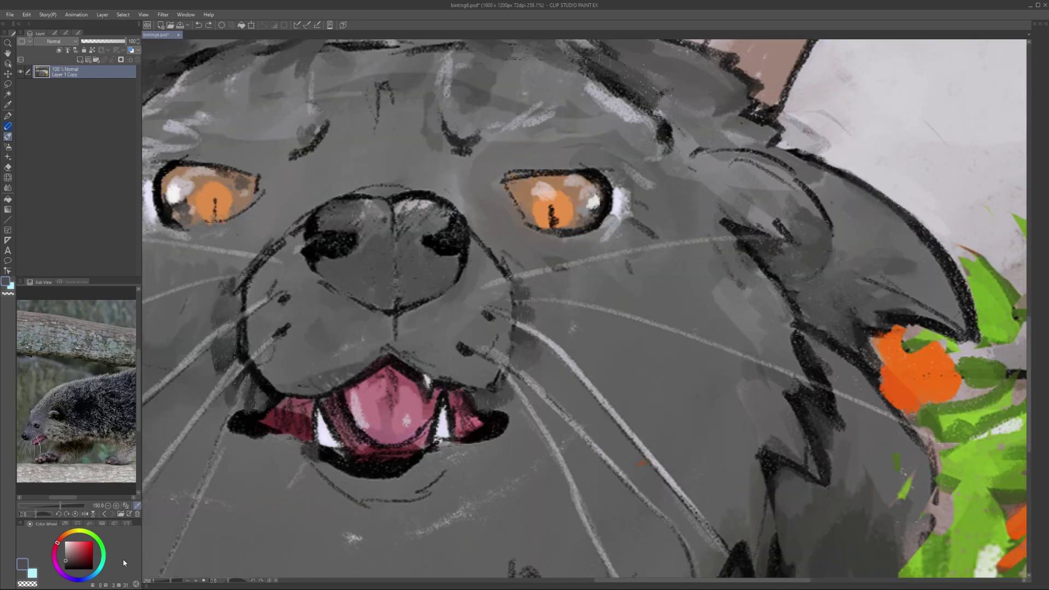
key("c")
key("ctrl+shift+n")
scroll(490, 386, "left", 2)
scroll(390, 420, "up", 1)
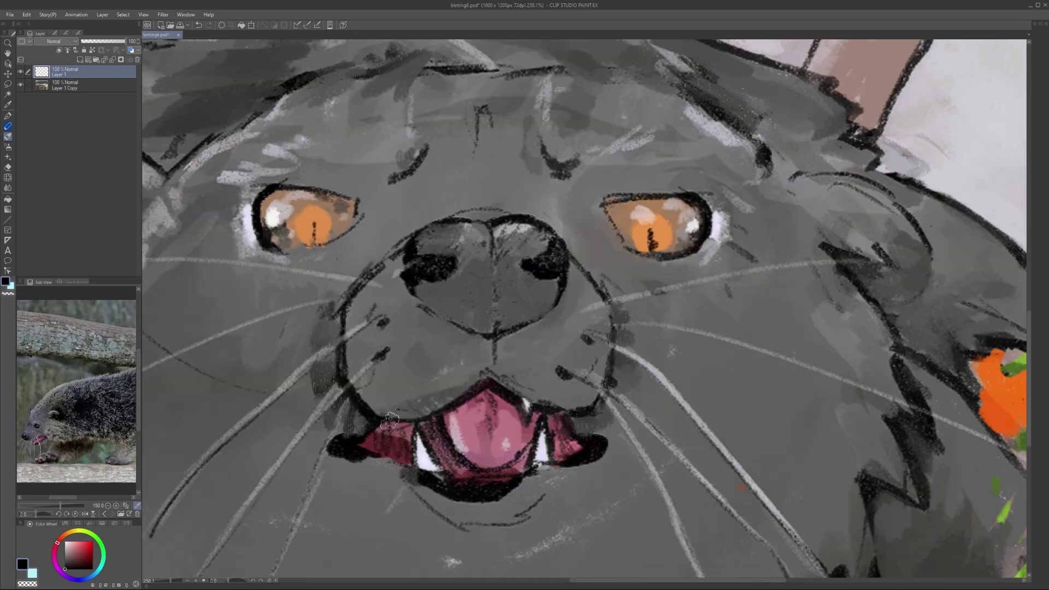
scroll(481, 437, "down", 5)
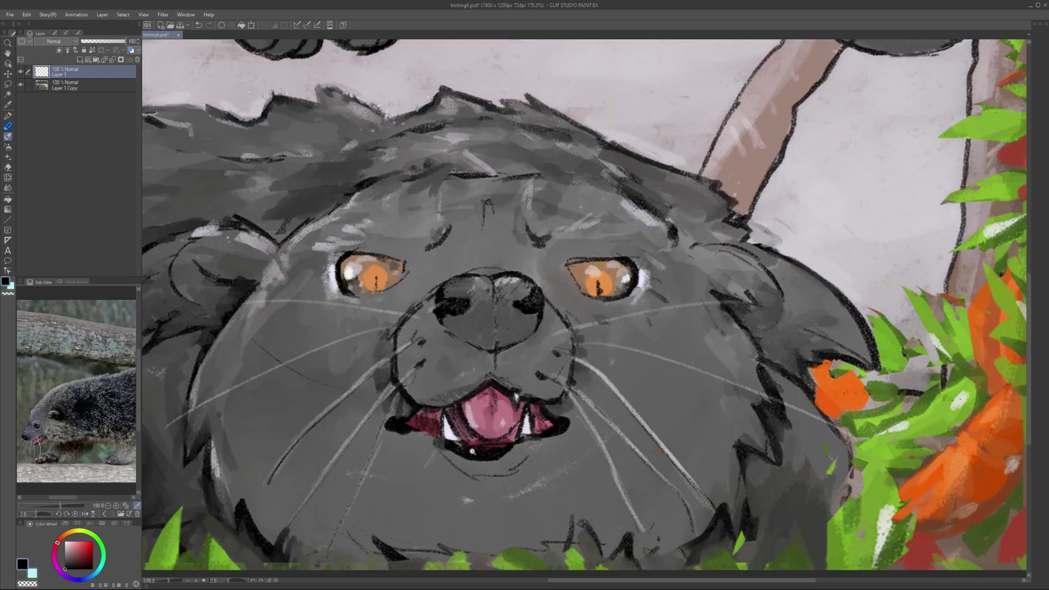
Step: Paint a black shadow beneath the front binturong's chin on another new layer and reduce that layer's opacity to 22%
key("ctrl+shift+n")
left_click_drag(371, 491, 519, 481)
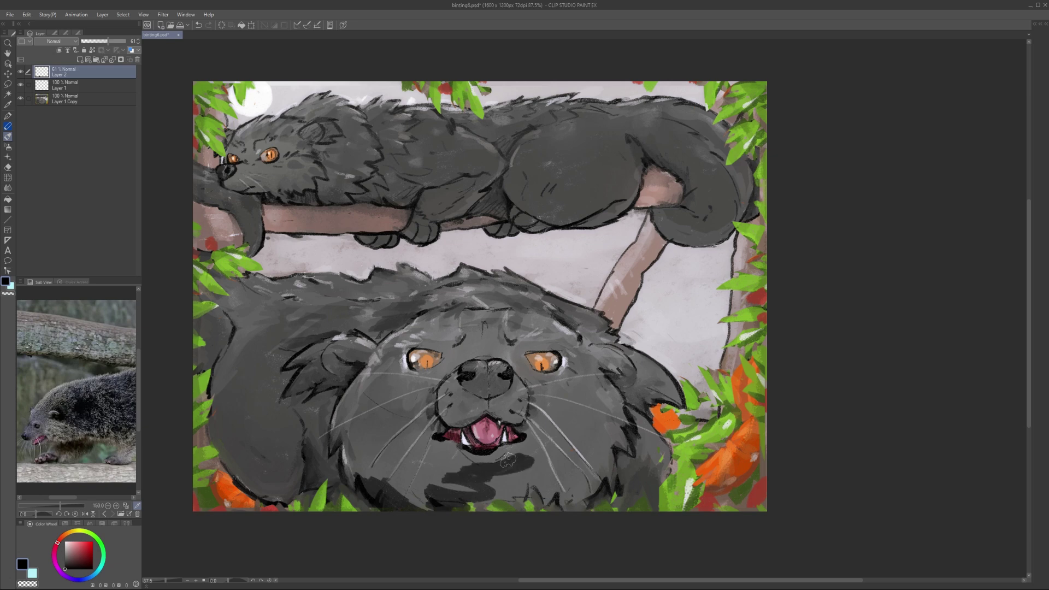
left_click_drag(426, 464, 601, 491)
left_click_drag(125, 41, 90, 41)
scroll(524, 456, "down", 3)
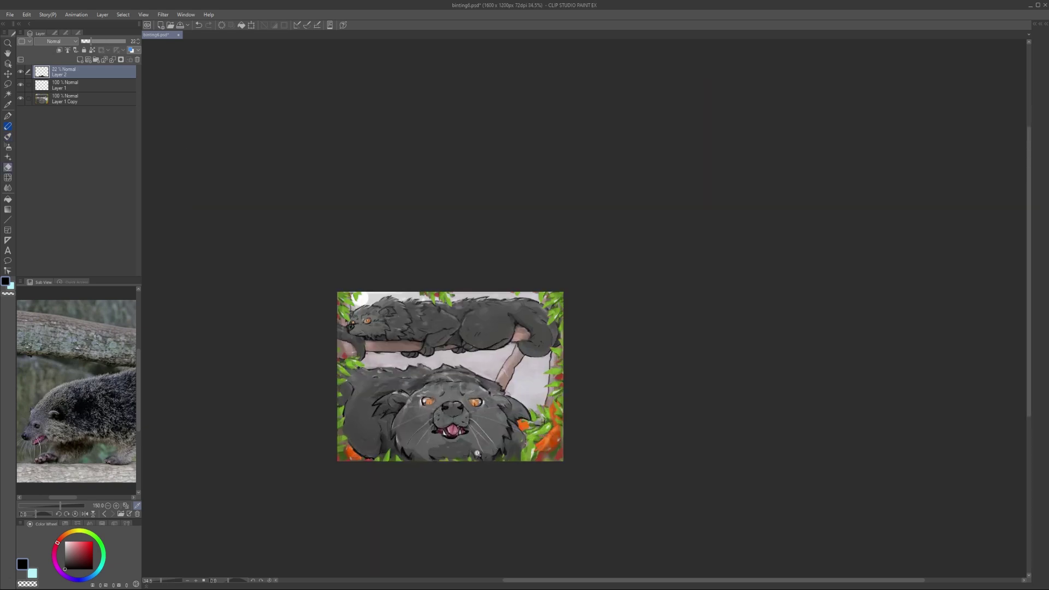
scroll(492, 383, "up", 2)
Step: Extend the translucent black shading around the front binturong's head and over both animals' bodies
left_click_drag(524, 382, 486, 294)
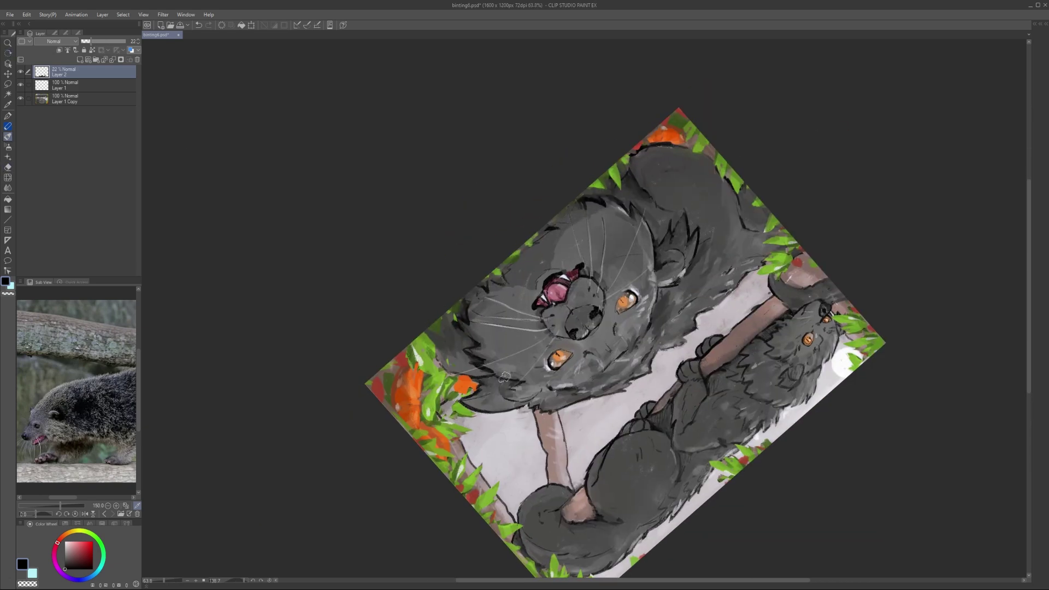
left_click_drag(601, 207, 614, 404)
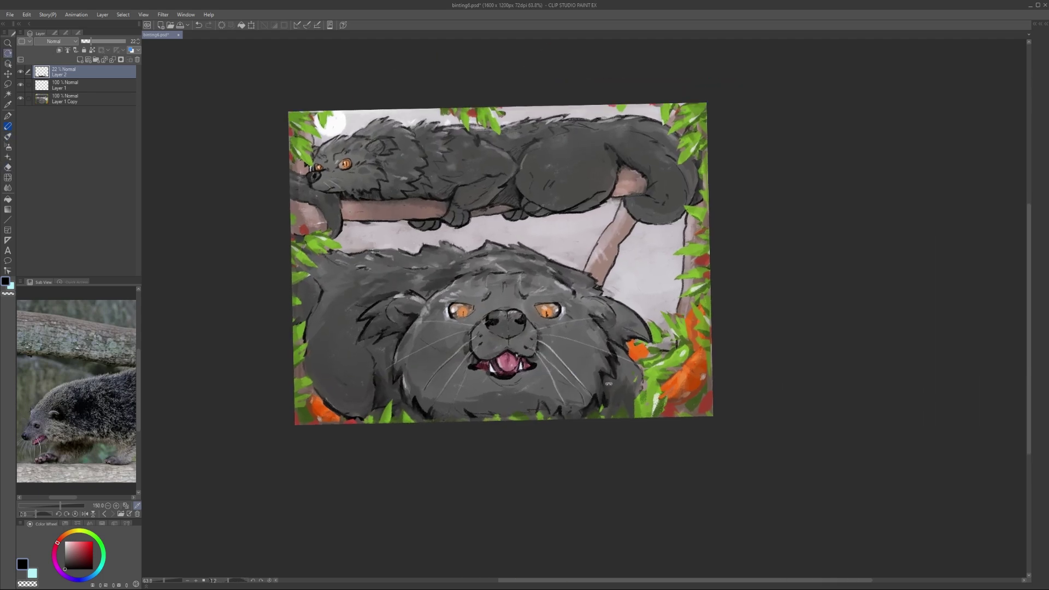
left_click_drag(703, 369, 663, 407)
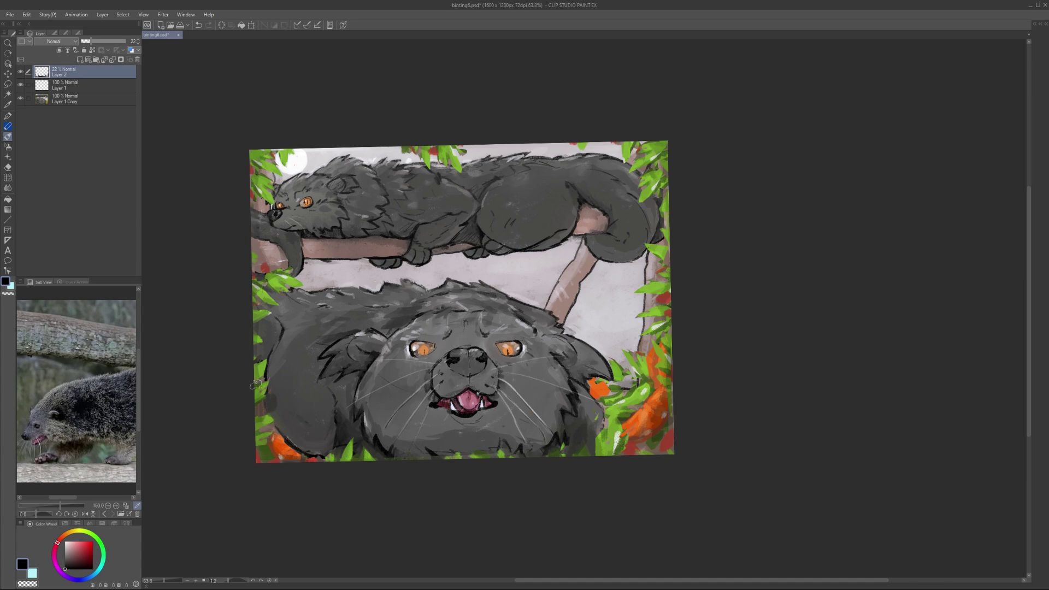
scroll(332, 403, "down", 2)
scroll(485, 249, "up", 4)
left_click_drag(485, 249, 398, 249)
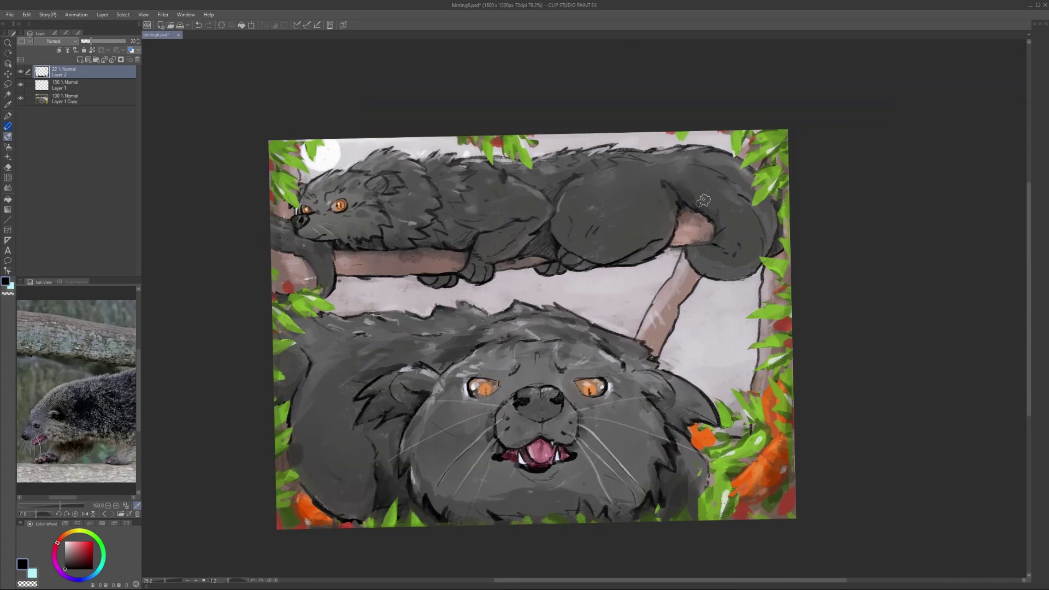
scroll(529, 437, "down", 2)
scroll(352, 311, "up", 4)
scroll(353, 311, "down", 3)
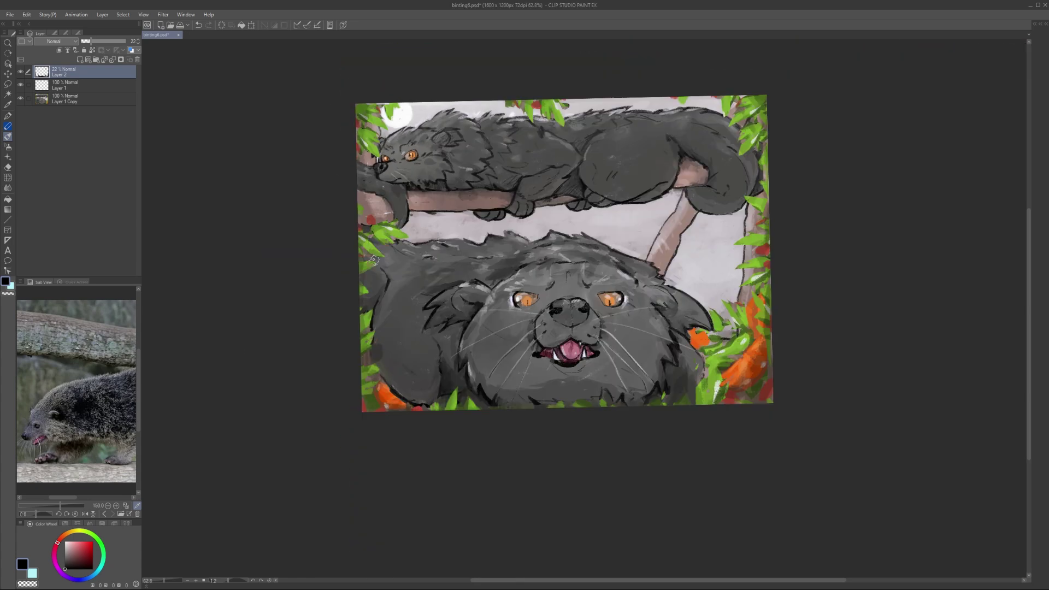
Step: Merge the two upper layers with the painting into a single layer
scroll(353, 311, "up", 1)
left_click(65, 99, "shift")
right_click(68, 102)
key("Escape")
scroll(295, 180, "up", 5)
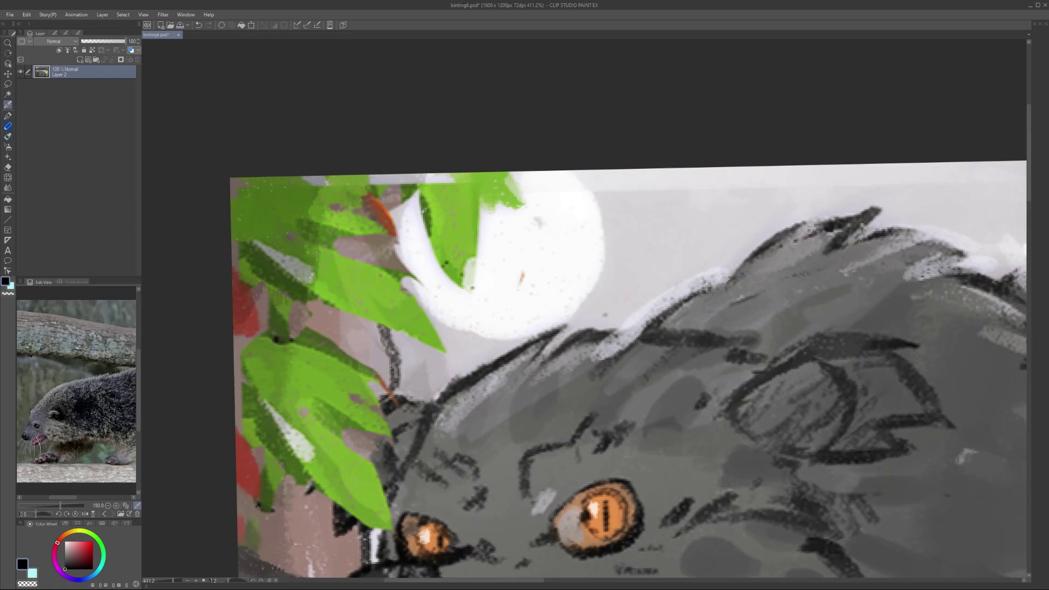
scroll(295, 180, "down", 4)
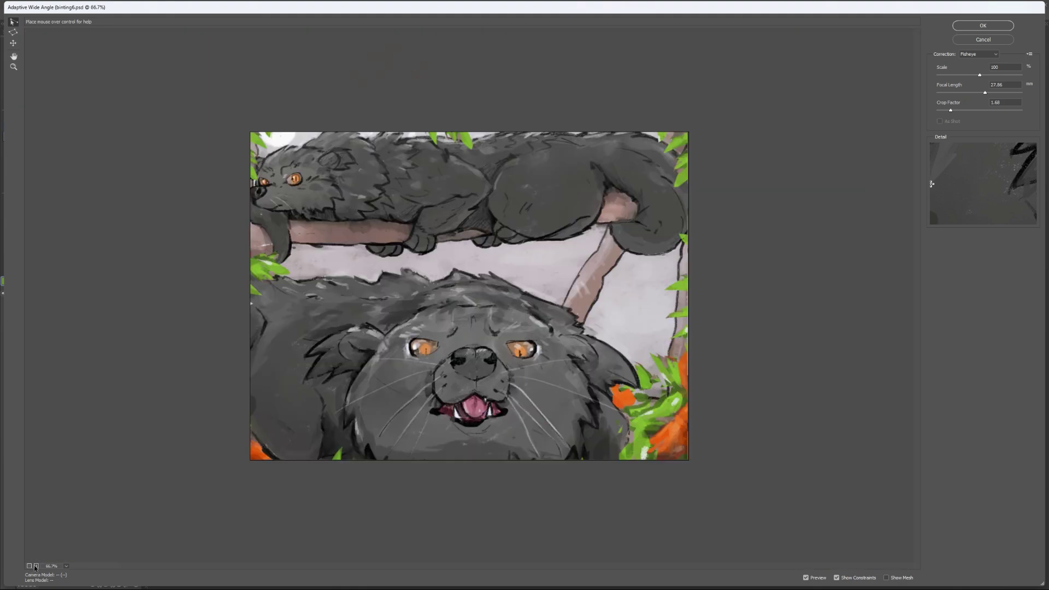
Step: In Photoshop, apply Adaptive Wide Angle with Fisheye correction, scale 96%, focal length 21.42 and crop factor 3.78
mouse_move(975, 92)
left_mouse_down()
mouse_move(990, 93)
mouse_move(960, 93)
left_mouse_up()
mouse_move(953, 110)
left_mouse_down()
mouse_move(953, 92)
mouse_move(944, 93)
mouse_move(1021, 92)
mouse_move(959, 112)
mouse_move(969, 110)
left_mouse_up()
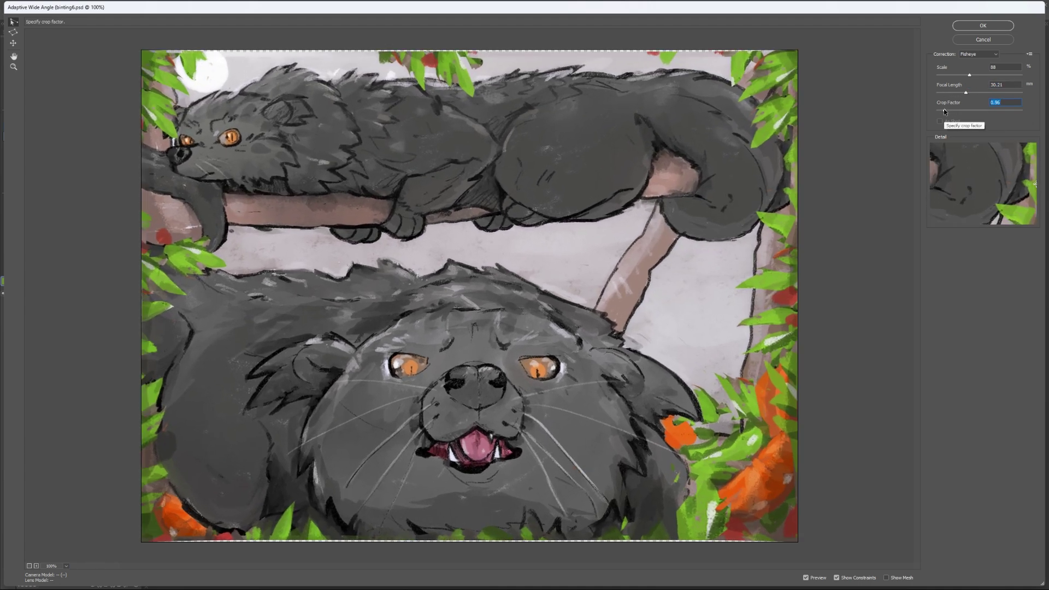
left_click_drag(969, 74, 976, 74)
left_click(806, 578)
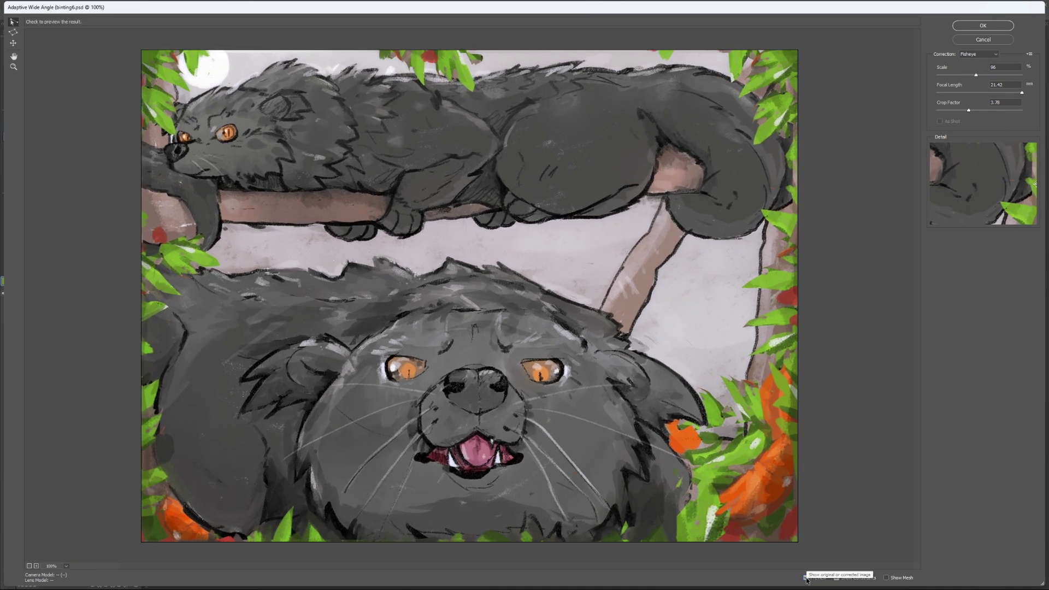
left_click(983, 27)
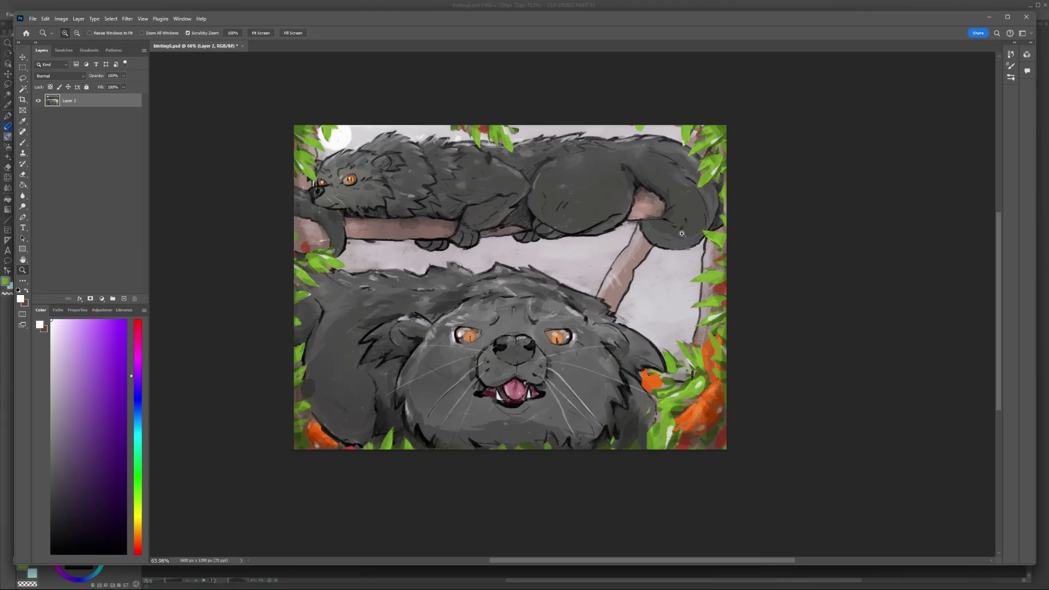
Step: Copy the front binturong's ear on the foliage side to a new layer and transform it so it stands out from the head
scroll(682, 234, "down", 3)
scroll(413, 311, "up", 4)
key("l")
key("ctrl+j")
left_click(46, 19)
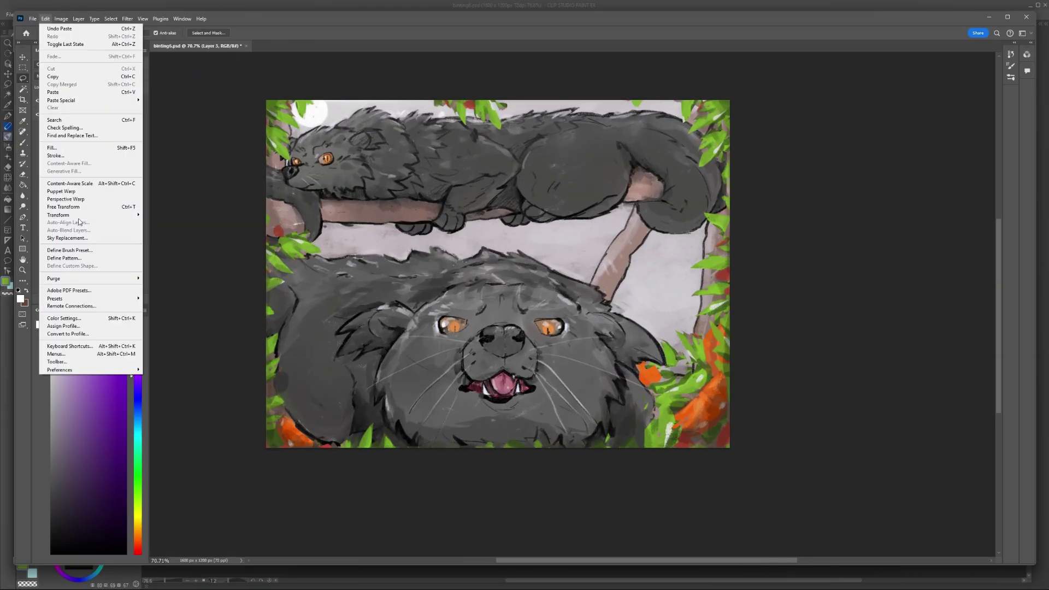
left_click(65, 202)
key("Return")
key("e")
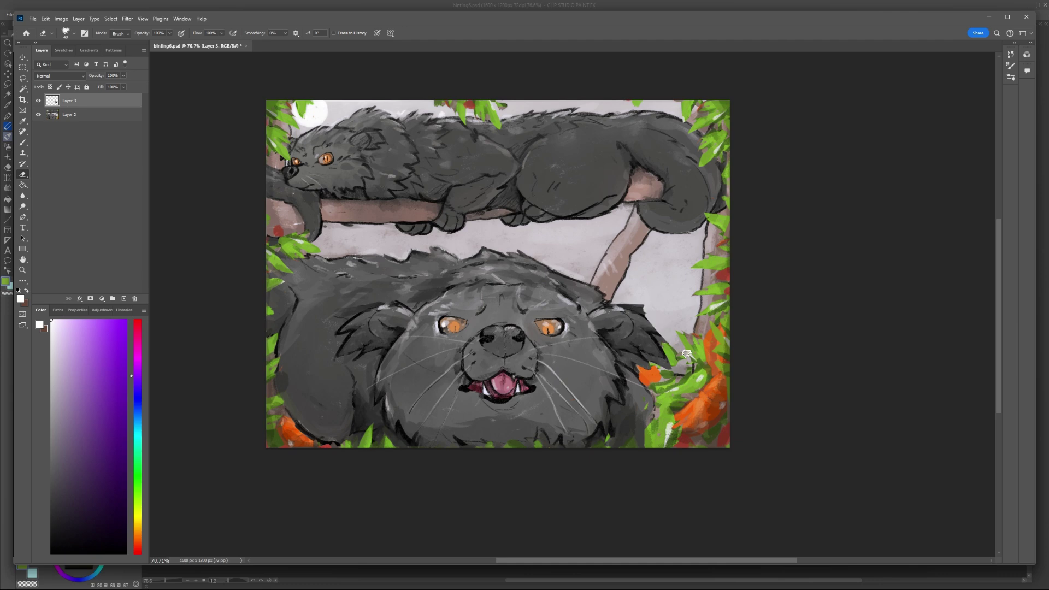
Step: Merge the reshaped ear into the painting and open binting6.psd in Clip Studio Paint
scroll(579, 321, "down", 2)
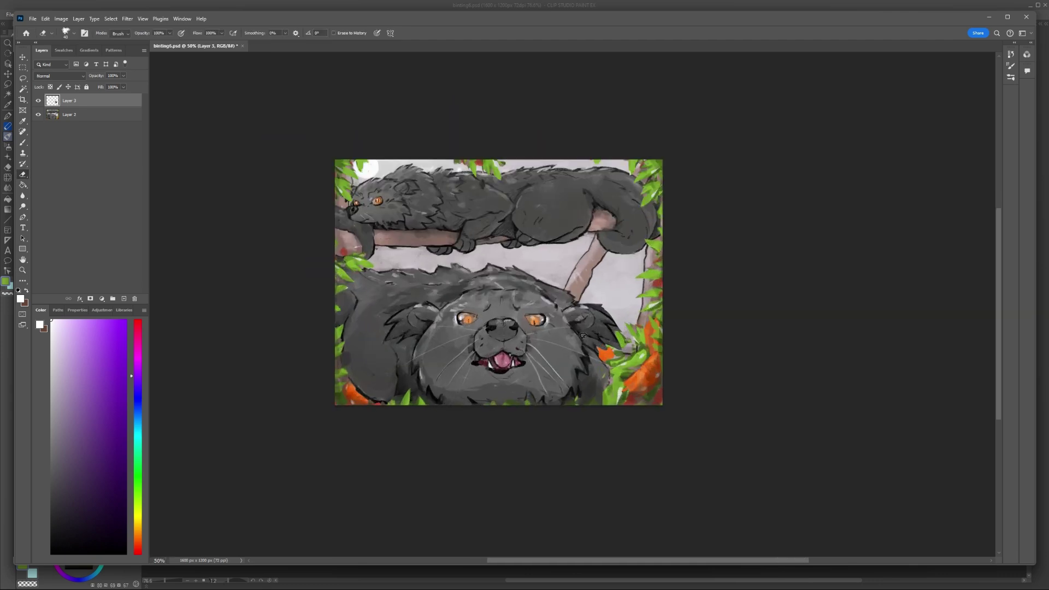
key("r")
left_click_drag(583, 336, 663, 360)
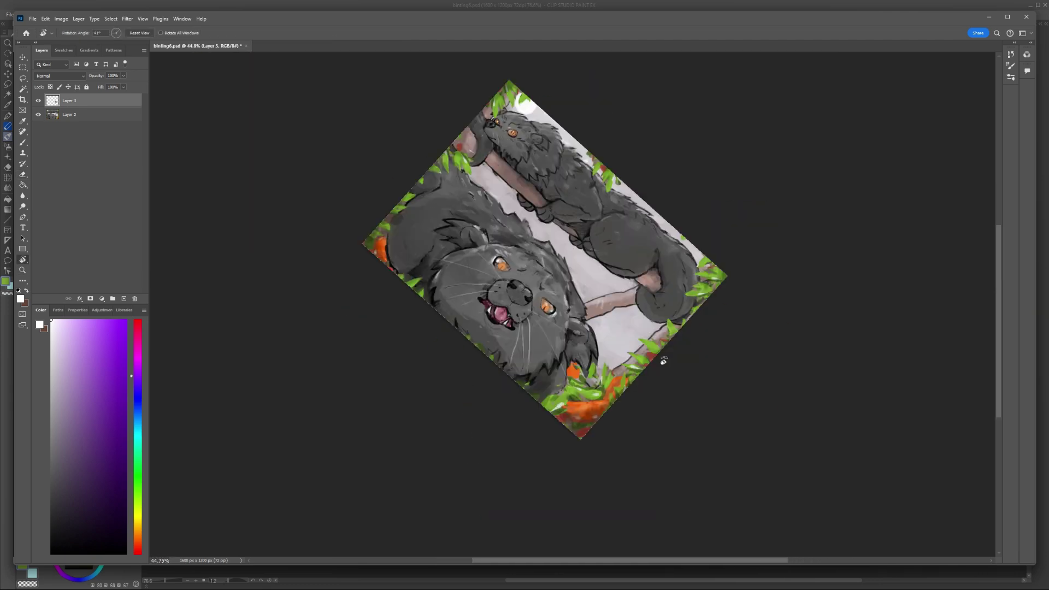
scroll(556, 350, "up", 4)
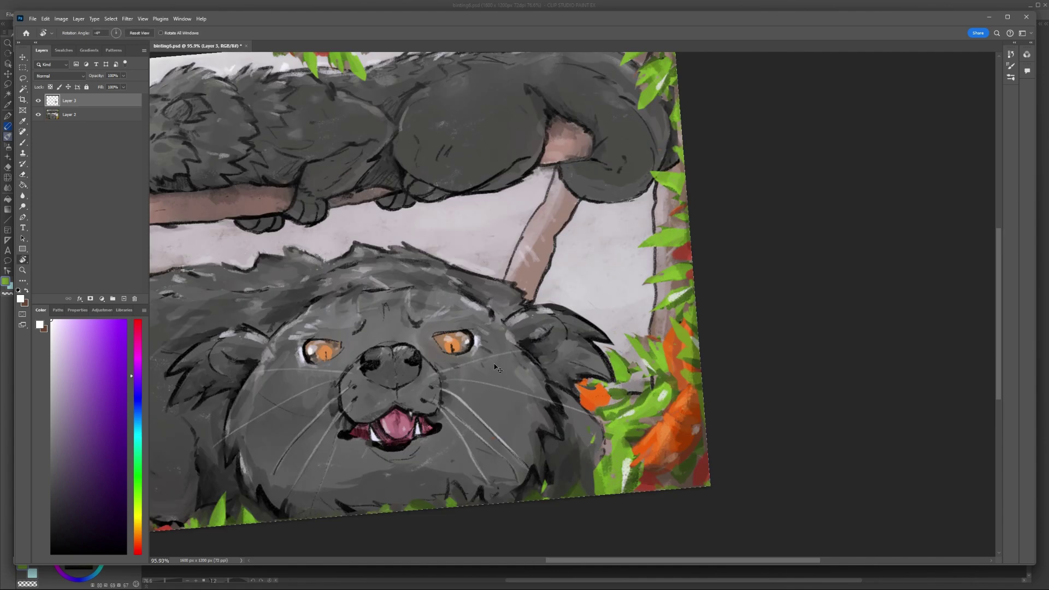
scroll(578, 347, "down", 3)
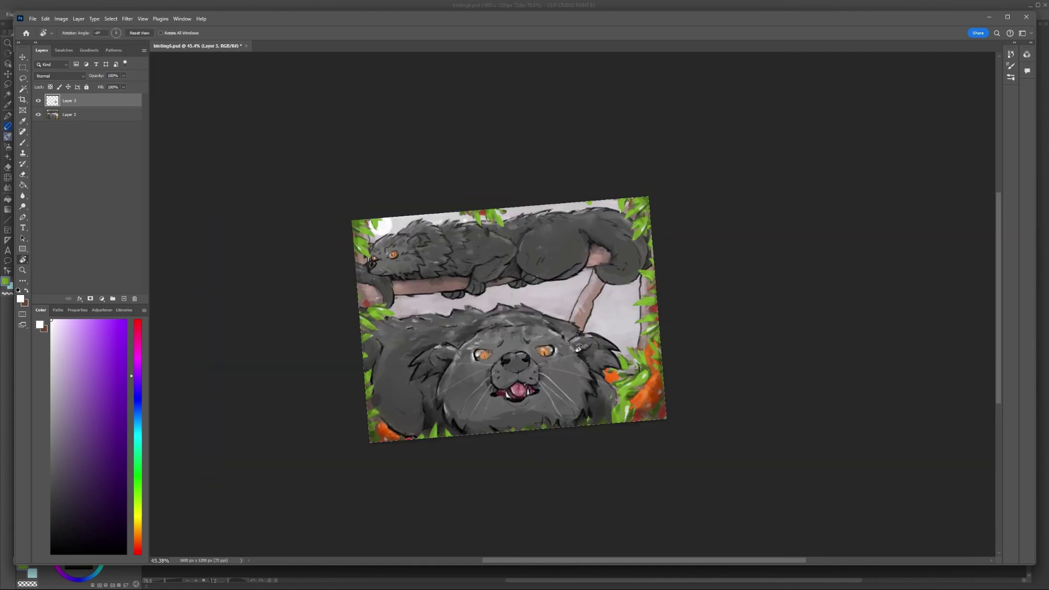
key("l")
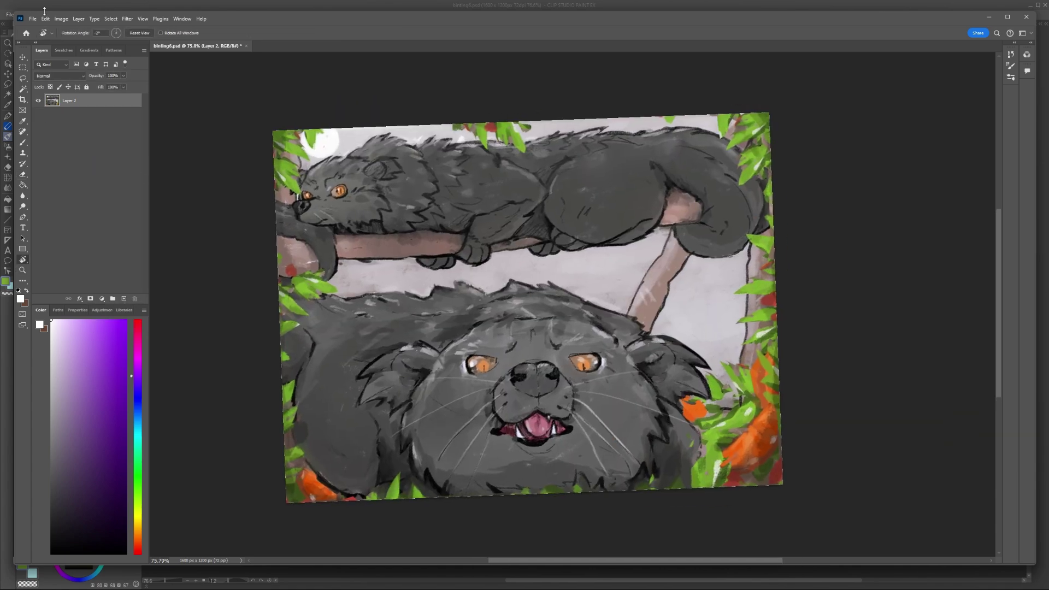
double_click(347, 284)
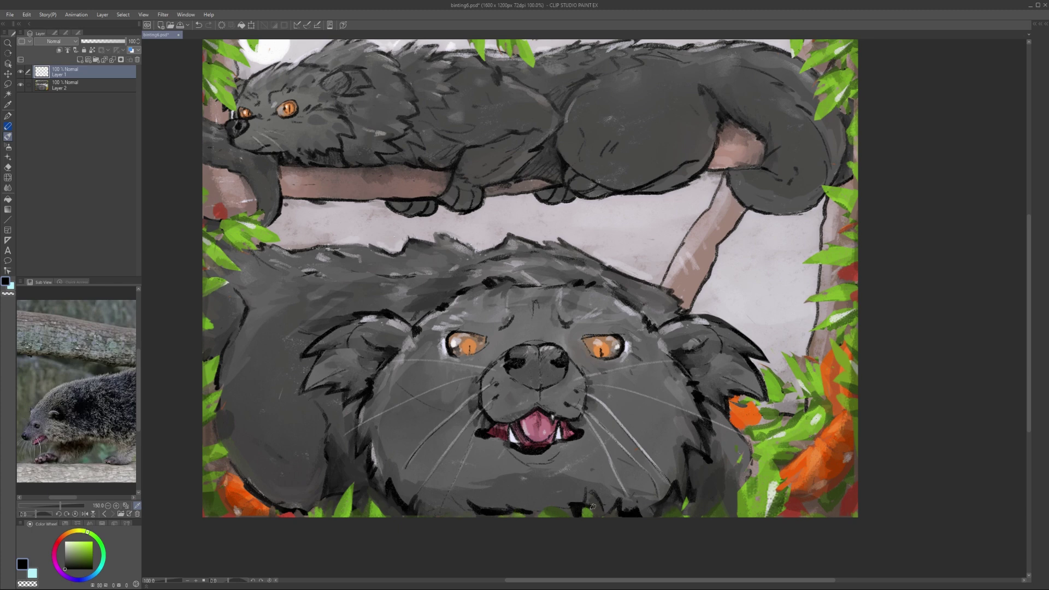
Step: Reinforce the front binturong's outline around the chin, forehead and back with rough black strokes on a new layer
left_click_drag(592, 506, 433, 526)
left_click_drag(572, 400, 722, 435)
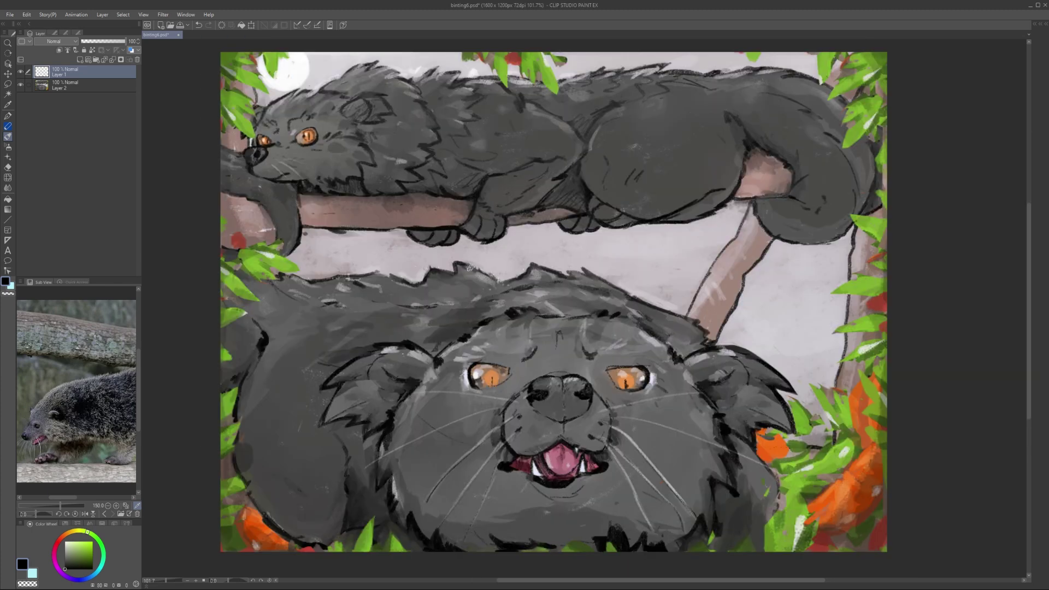
left_click_drag(469, 268, 395, 249)
scroll(395, 250, "down", 5)
scroll(459, 336, "up", 6)
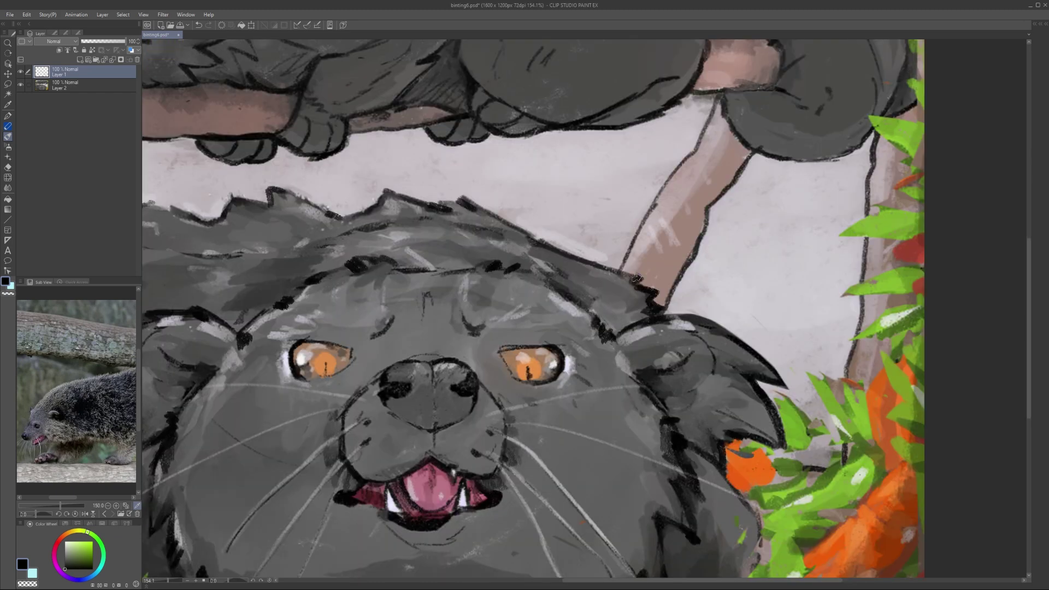
key("e")
scroll(402, 304, "down", 5)
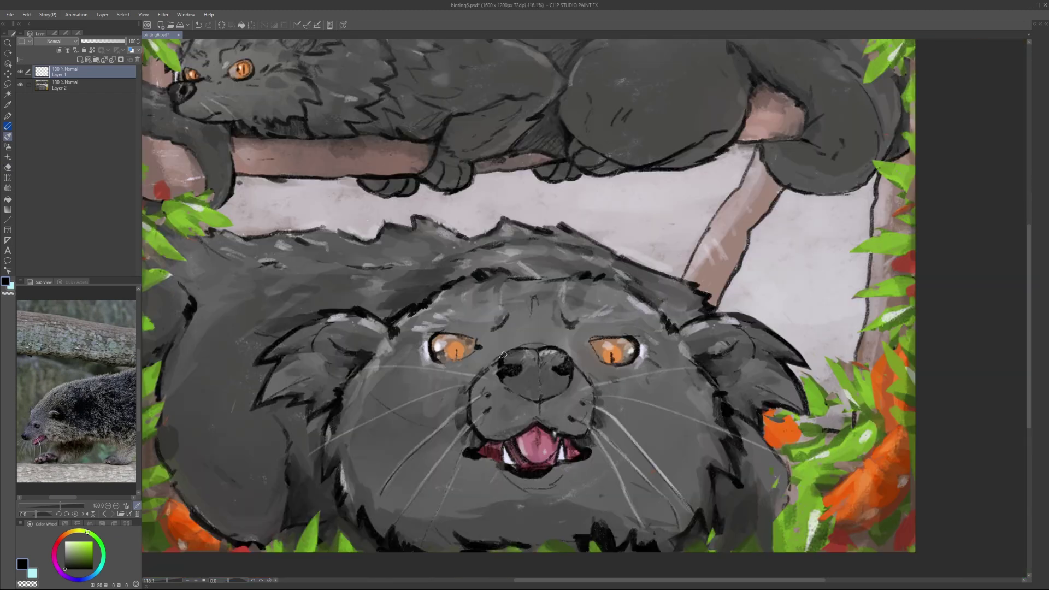
left_click_drag(491, 306, 546, 328)
Step: Sample a light grey and paint short fur flecks on the front binturong's cheeks and around its face
scroll(546, 328, "up", 6)
key("b")
left_click(569, 342, "alt")
key("e")
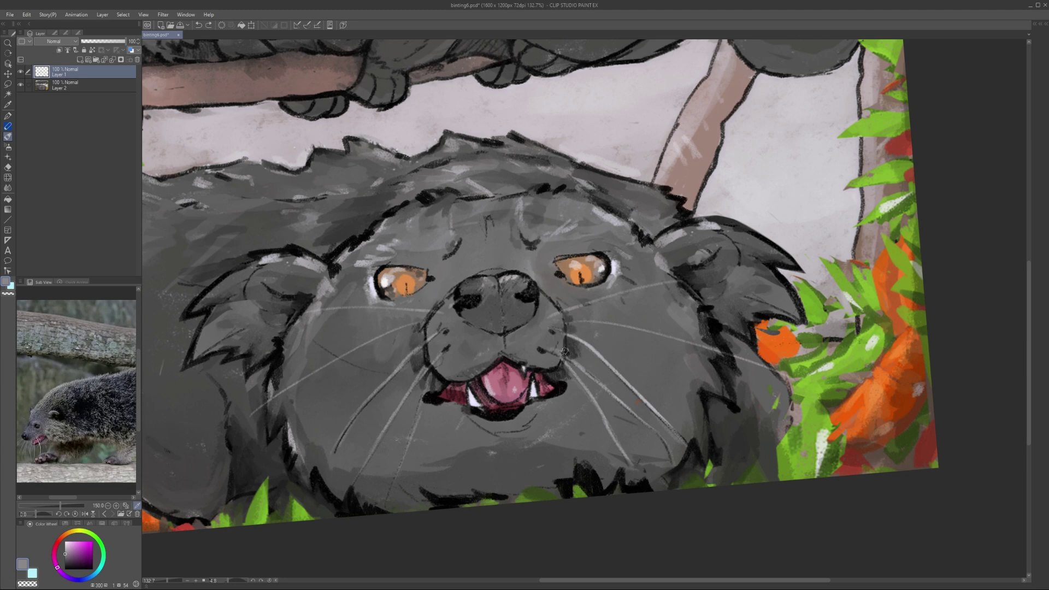
scroll(556, 356, "down", 2)
key("b")
scroll(568, 354, "down", 5)
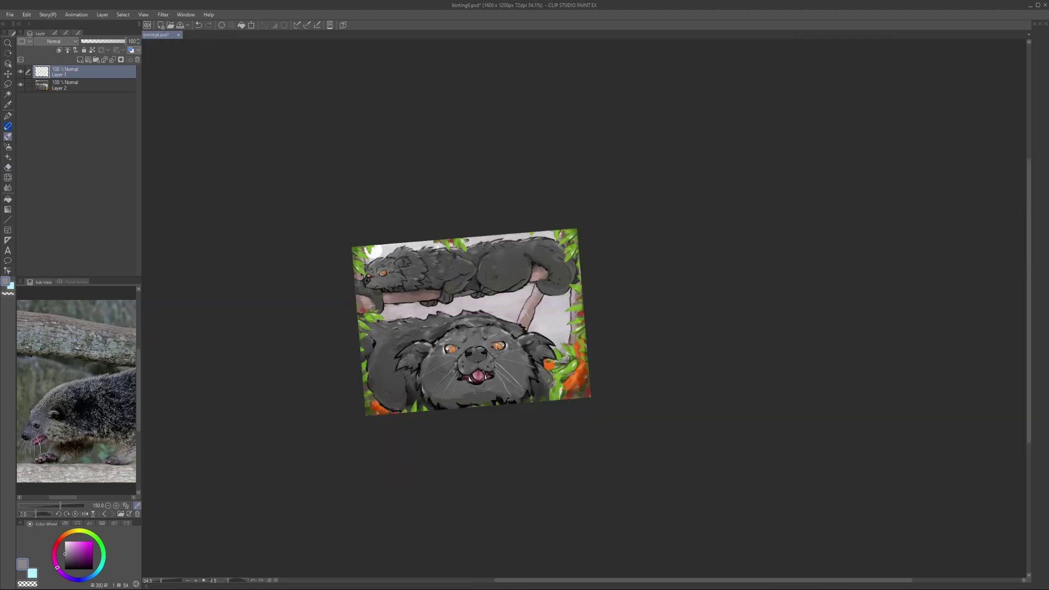
scroll(553, 333, "up", 6)
scroll(553, 333, "down", 5)
scroll(729, 348, "up", 4)
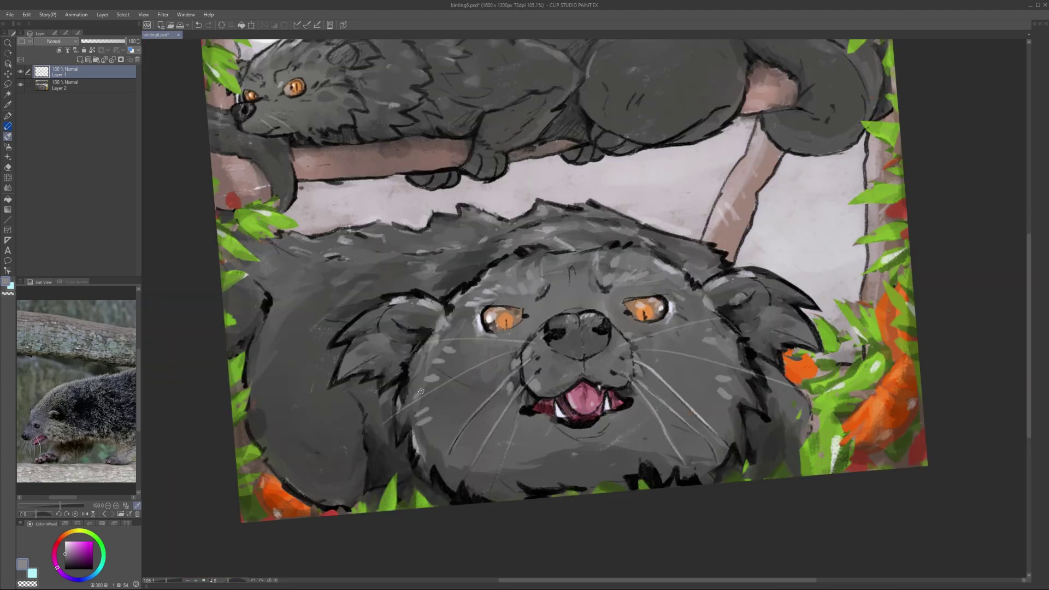
left_click_drag(420, 391, 456, 431)
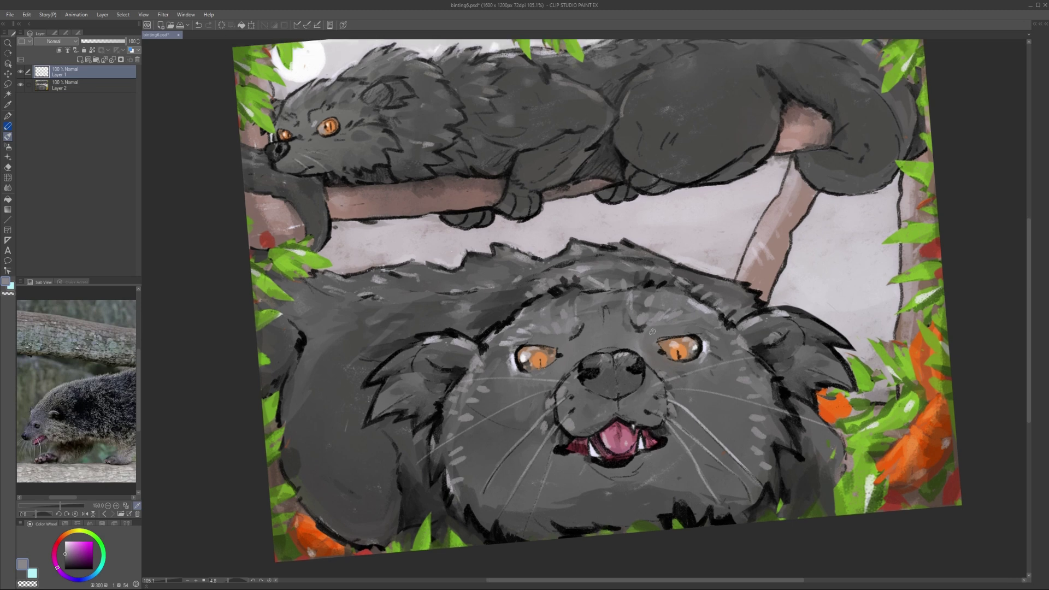
Step: Extend the light grey fur flecks across the front binturong's back and over the rear binturong's body
scroll(492, 262, "down", 3)
scroll(398, 258, "up", 3)
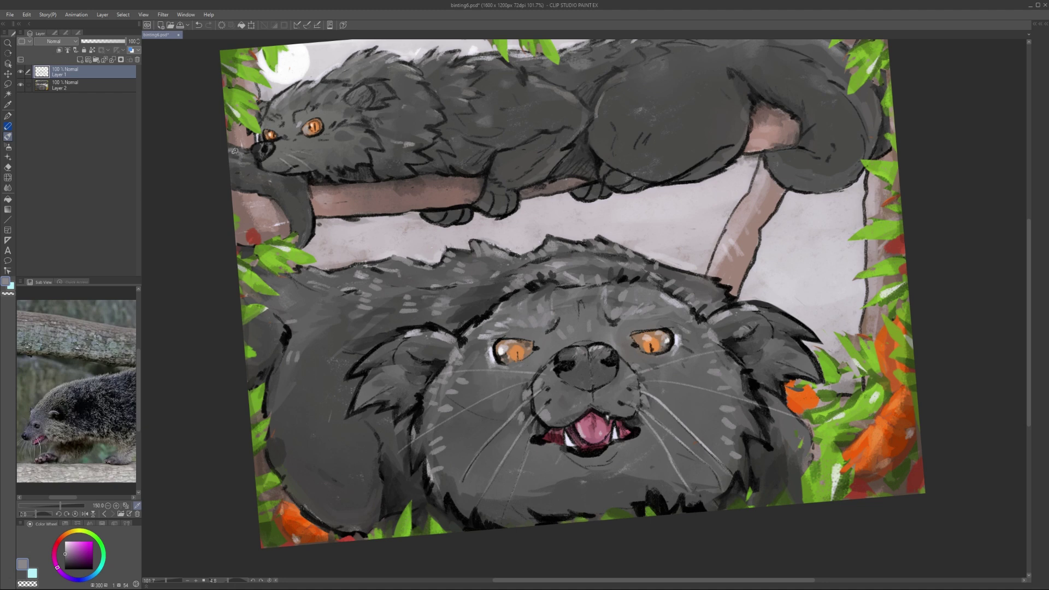
scroll(321, 88, "down", 3)
scroll(568, 129, "up", 3)
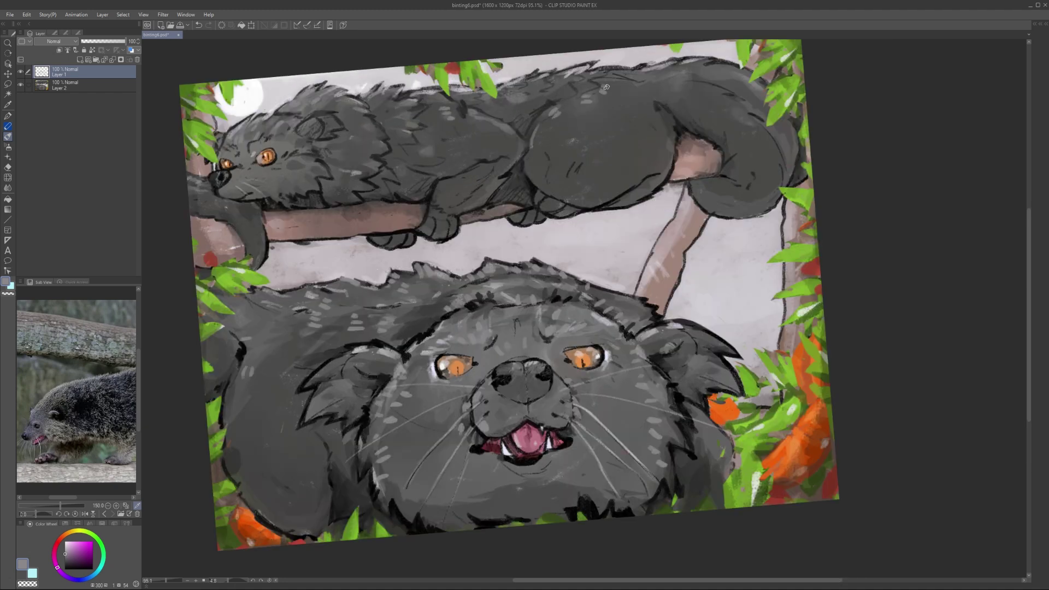
scroll(712, 66, "down", 3)
scroll(683, 156, "up", 2)
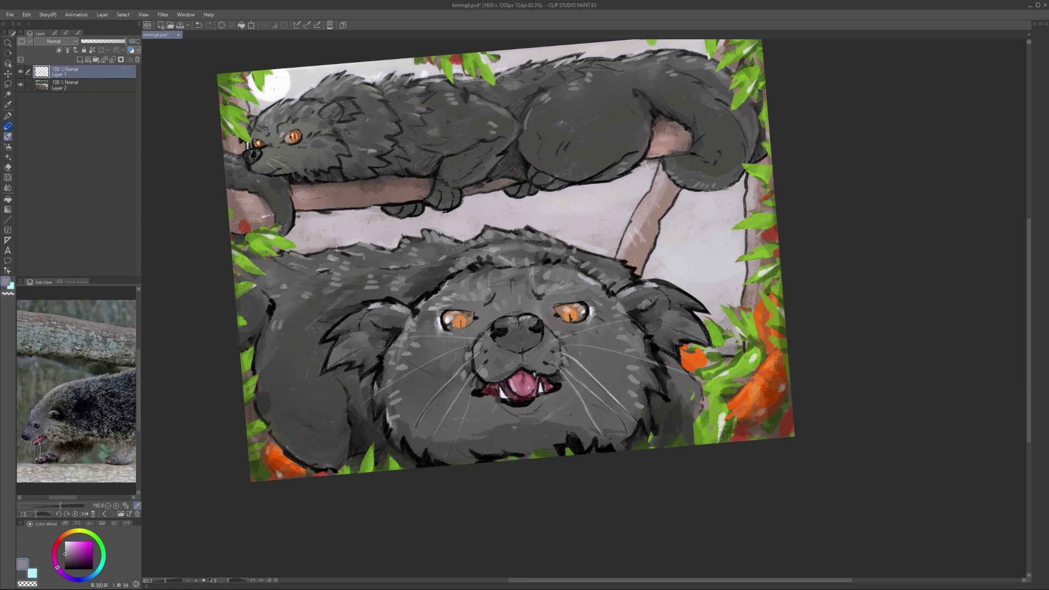
scroll(525, 263, "down", 3)
scroll(328, 419, "up", 3)
Step: Merge the fleck layer into the painting and add grey fur flecks to the rear binturong's curled tail
left_click(328, 418, "alt")
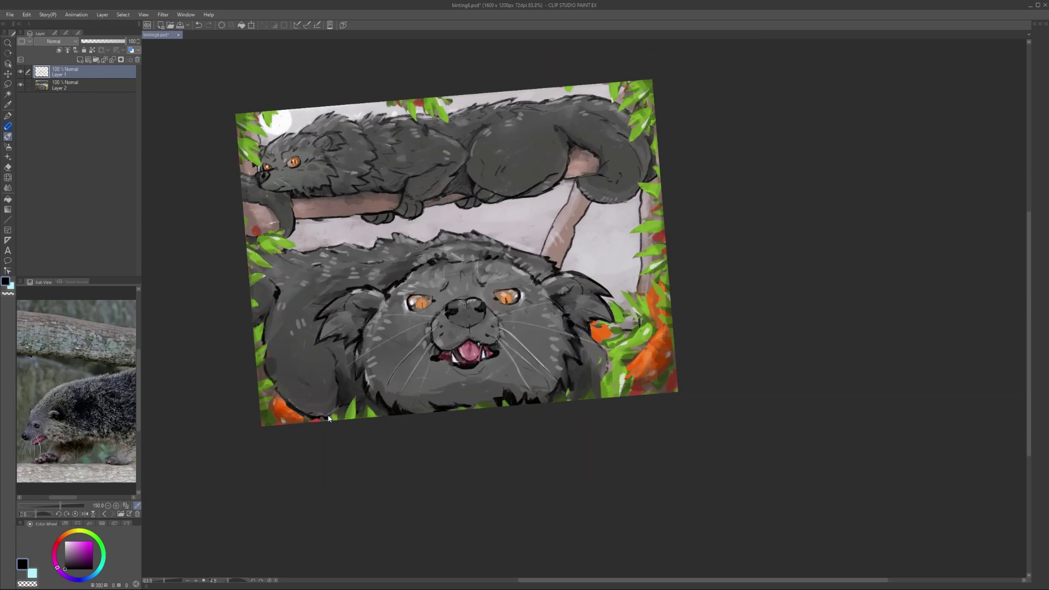
scroll(334, 410, "up", 2)
left_click(375, 386, "alt")
key("ctrl+e")
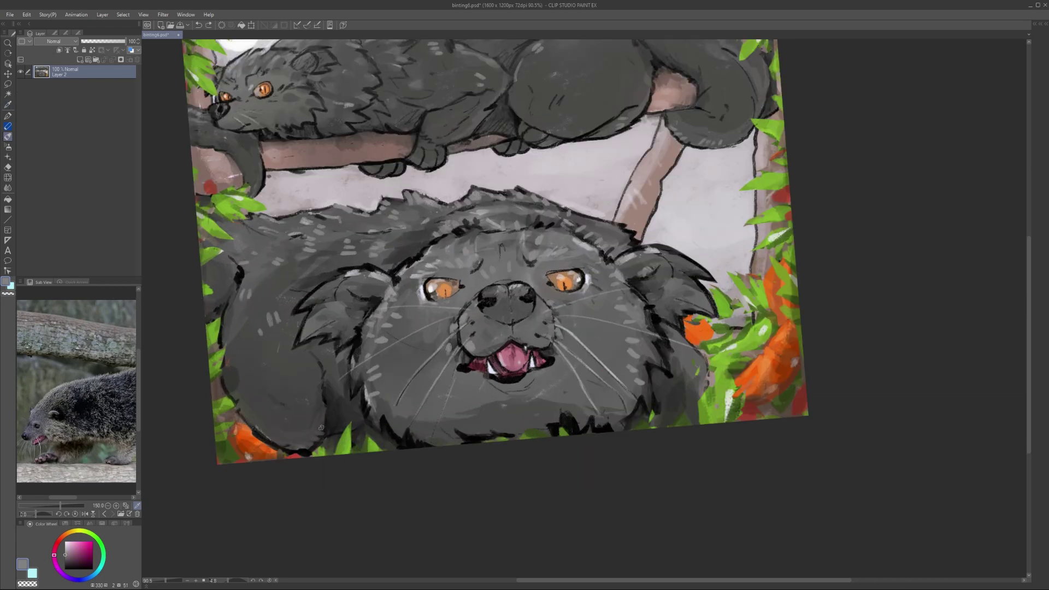
scroll(253, 316, "down", 3)
scroll(367, 344, "up", 2)
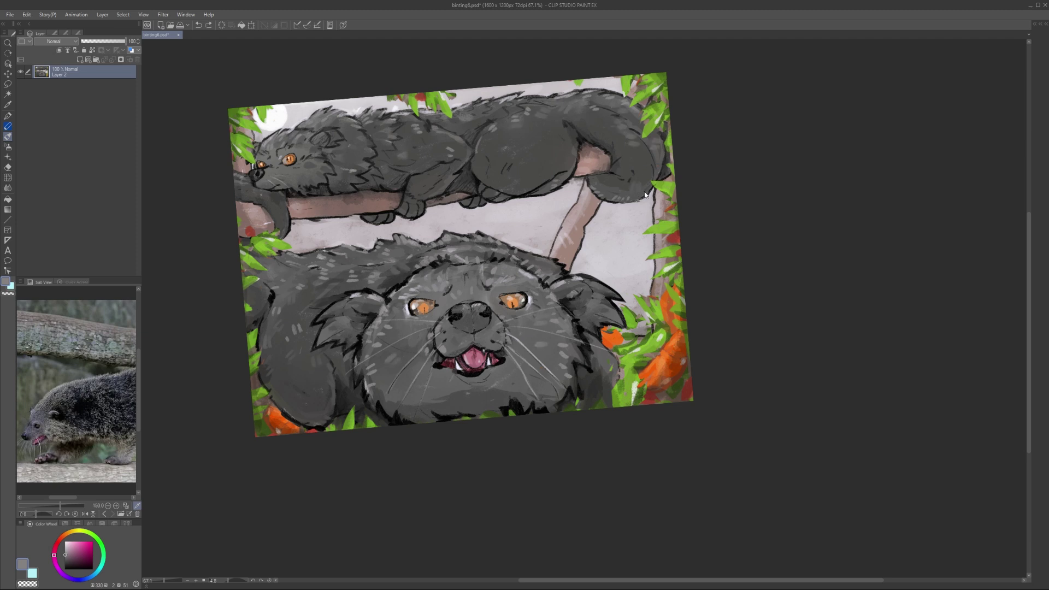
Step: Sample the pale background colour and paint highlights along the edges of the slanting branch and the side trunk
left_click(553, 247, "alt")
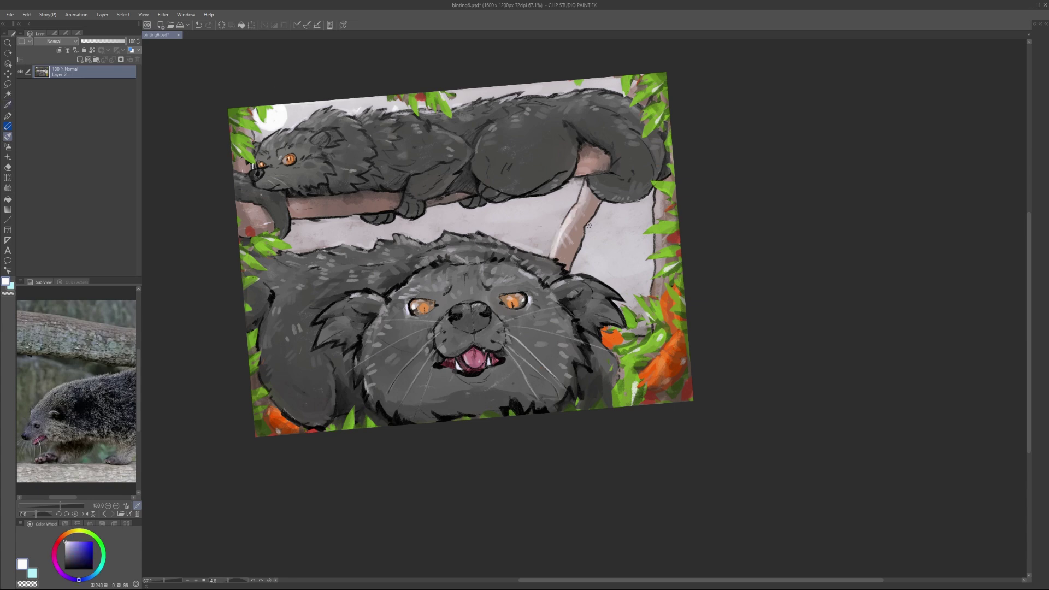
key("ctrl+z")
left_click_drag(551, 258, 576, 207)
key("ctrl+0")
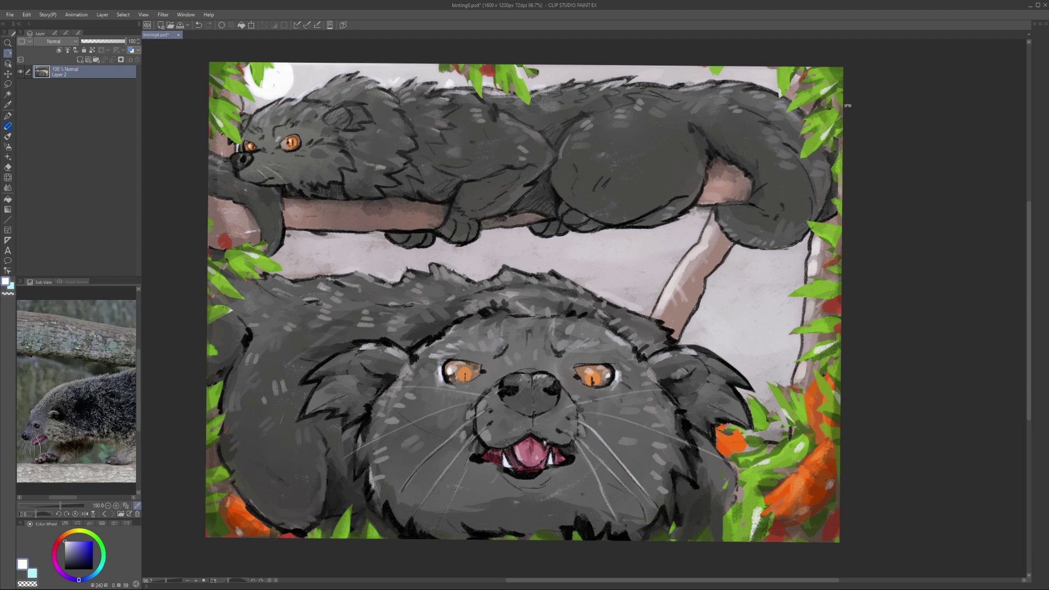
left_click_drag(848, 105, 656, 218)
Step: Sample a near-black tone and paint translucent shadow strokes on the horizontal and slanting branches
scroll(502, 328, "down", 5)
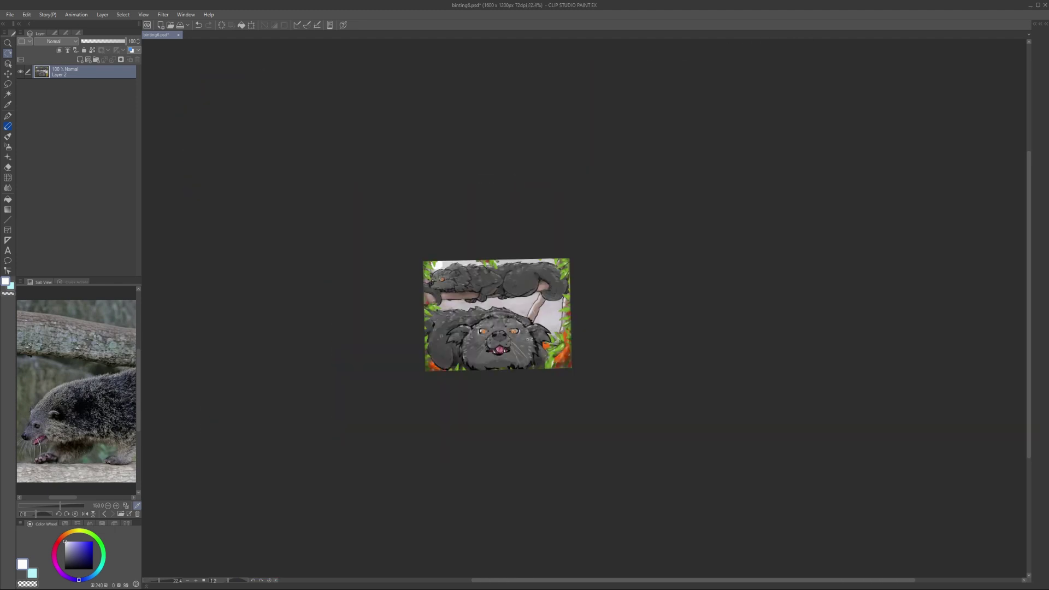
scroll(503, 328, "up", 4)
left_click(583, 257, "alt")
scroll(586, 363, "up", 3)
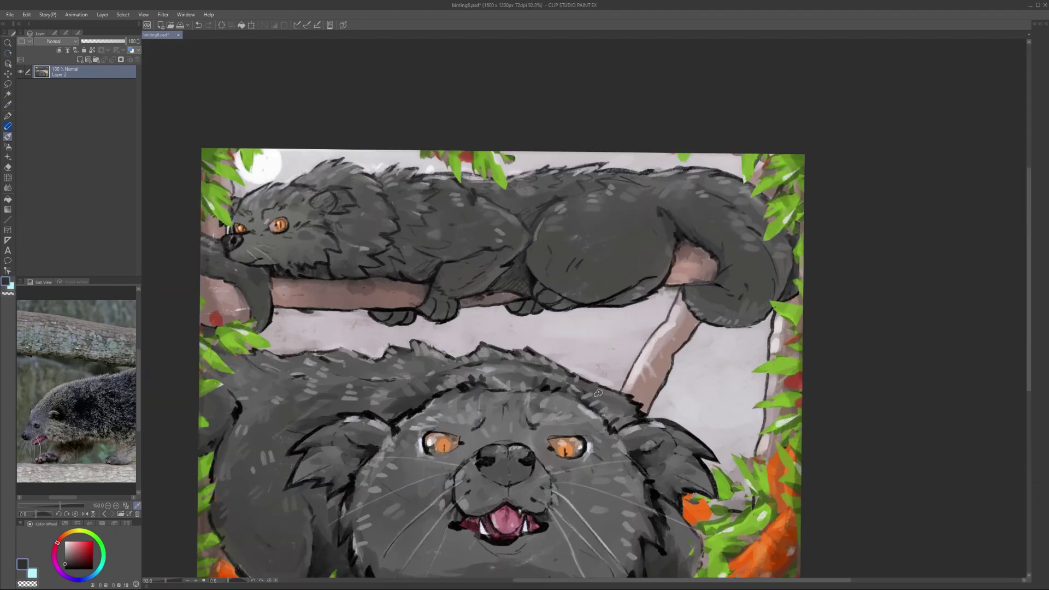
left_click_drag(717, 210, 781, 237)
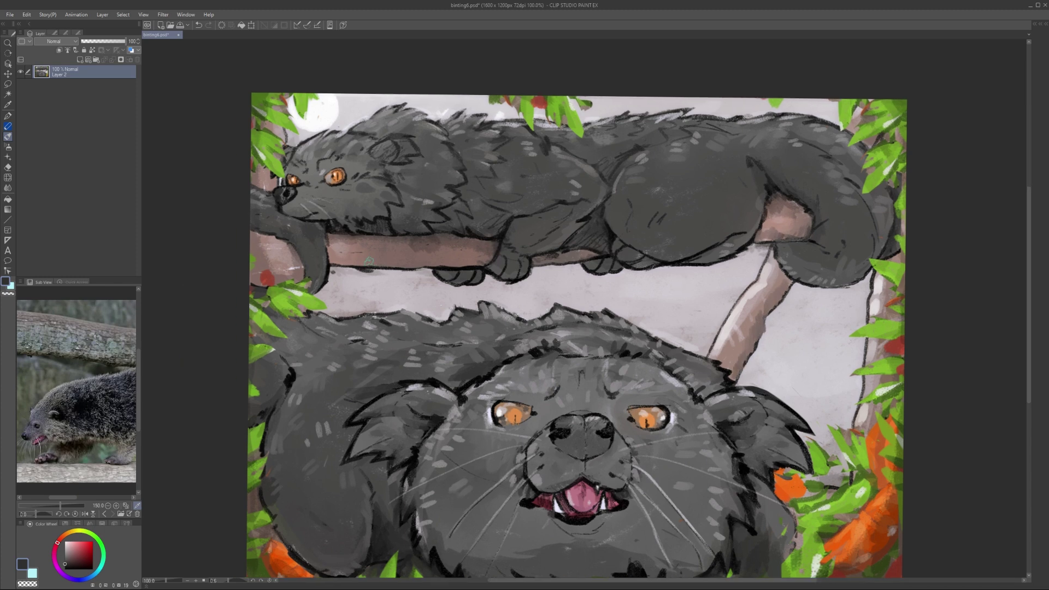
left_click_drag(606, 306, 567, 258)
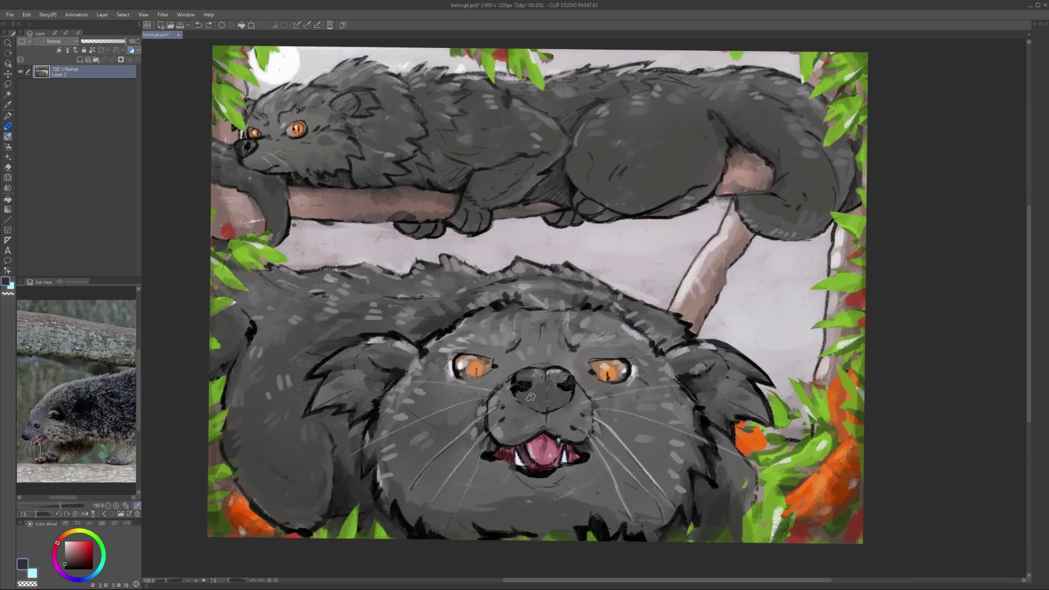
Step: Paint soft white highlights on the noses of both binturongs
scroll(531, 397, "down", 4)
scroll(531, 397, "up", 3)
scroll(530, 397, "down", 3)
scroll(421, 349, "up", 1)
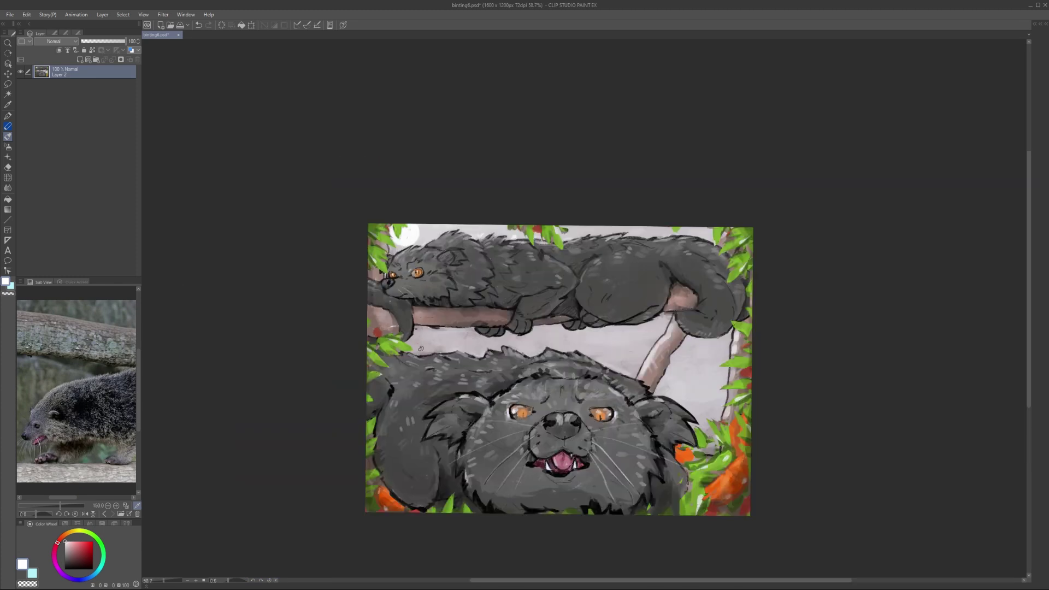
scroll(420, 348, "down", 2)
scroll(554, 360, "up", 3)
scroll(563, 391, "down", 3)
scroll(562, 391, "up", 1)
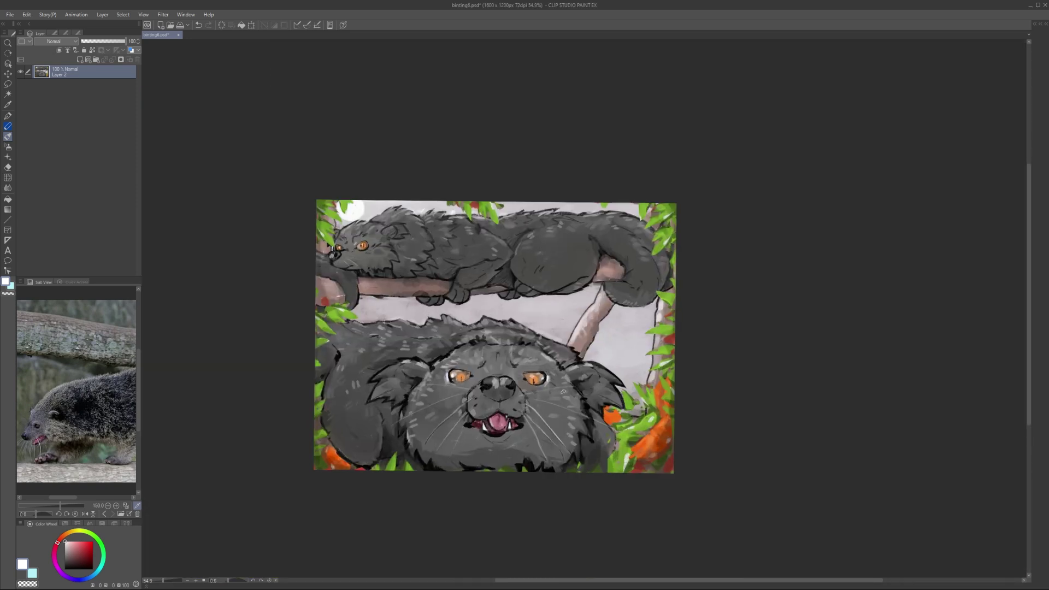
scroll(563, 391, "up", 3)
key("ctrl+shift+n")
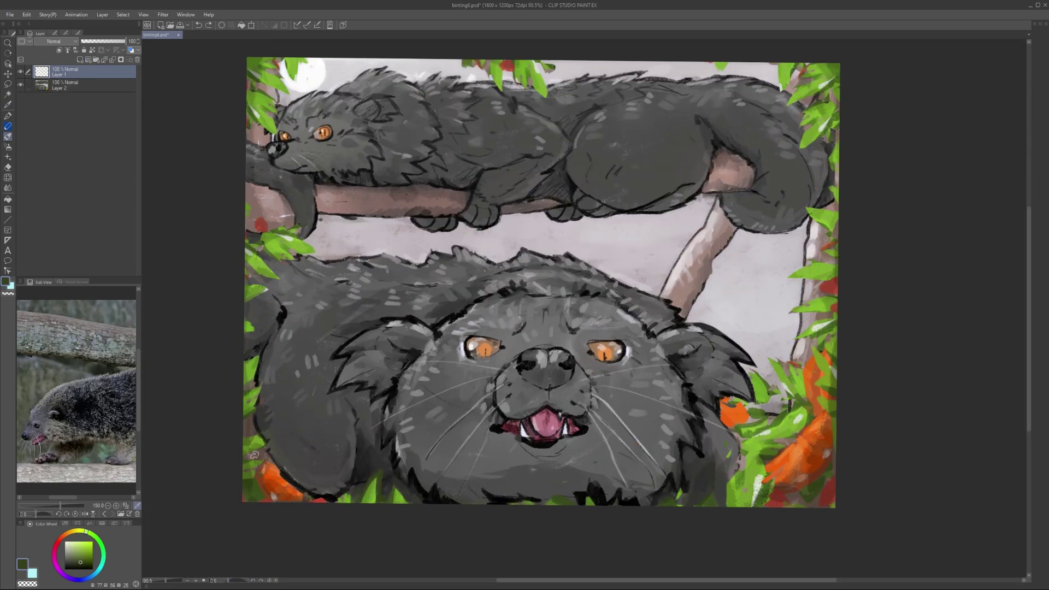
left_click_drag(710, 470, 437, 426)
scroll(431, 421, "up", 3)
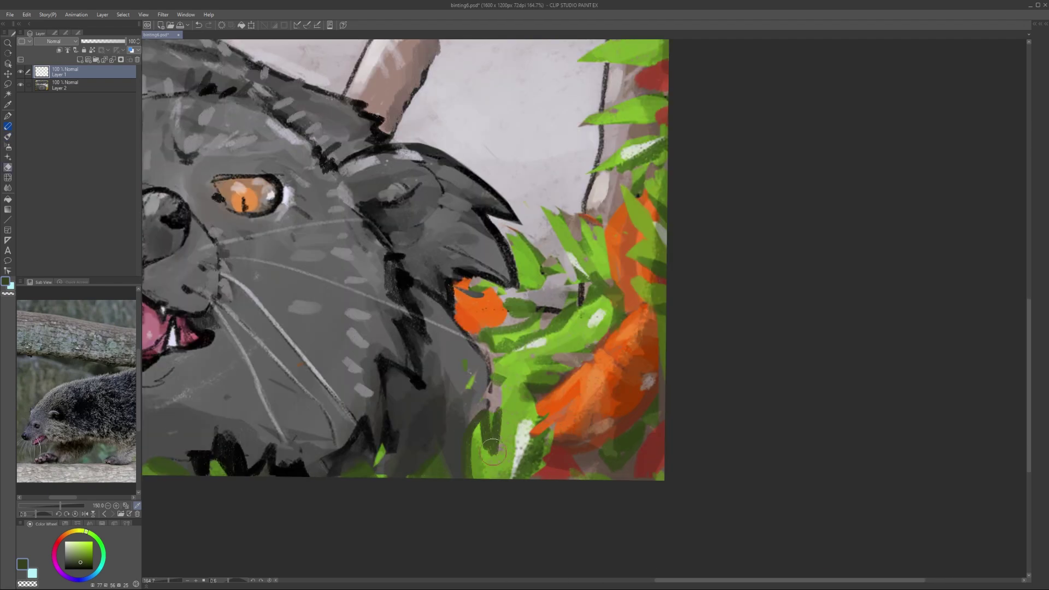
scroll(446, 432, "down", 5)
key("ctrl+z")
Step: Merge the shading layer into the painting and paint dark green shadows on the leaves along the top edge and upper corners
scroll(246, 436, "up", 4)
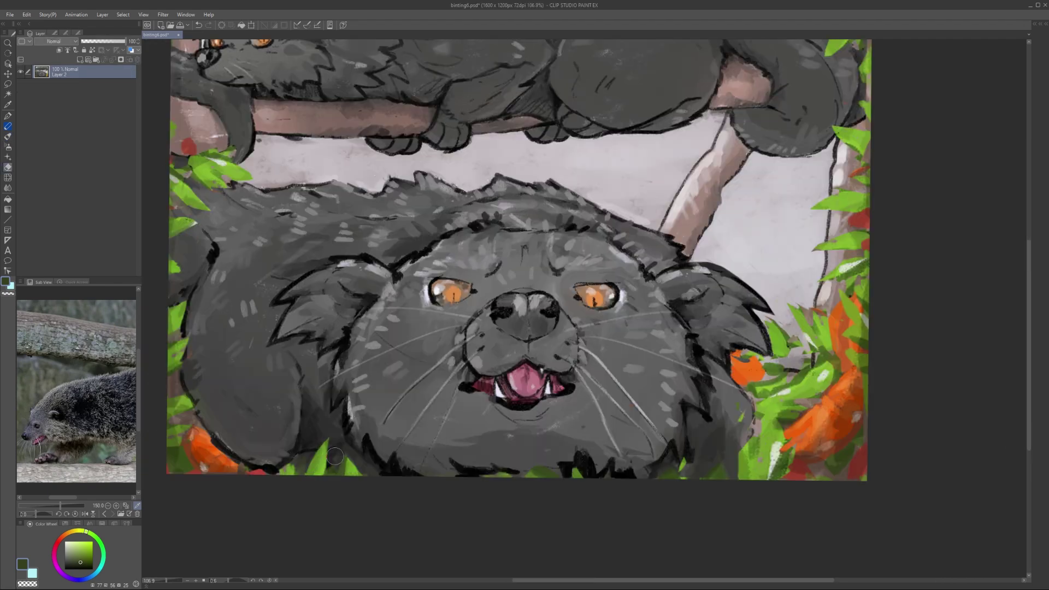
key("b")
left_click_drag(158, 404, 243, 419)
scroll(255, 415, "up", 5)
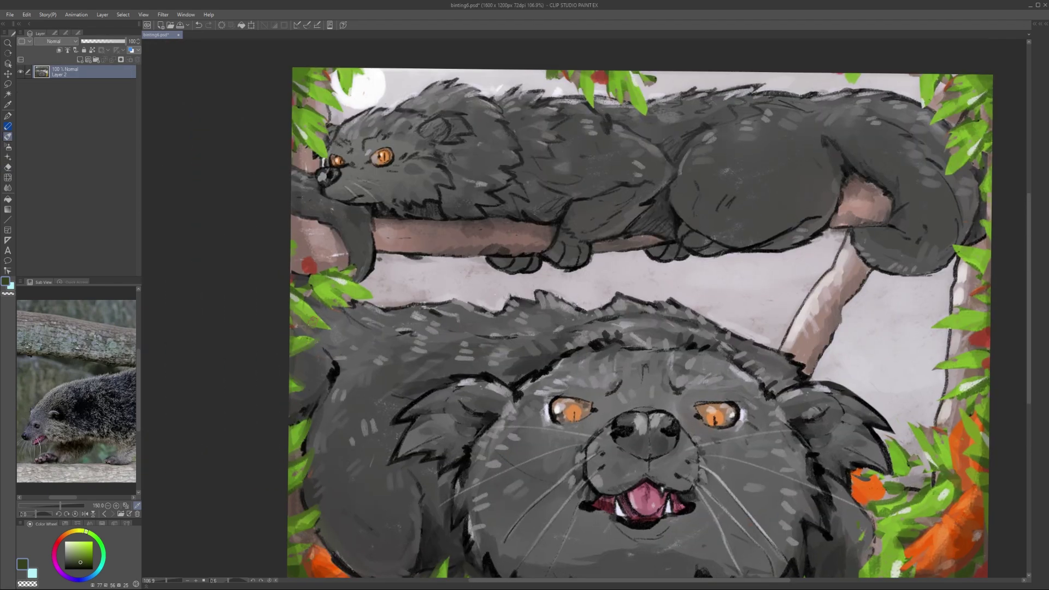
scroll(365, 189, "up", 3)
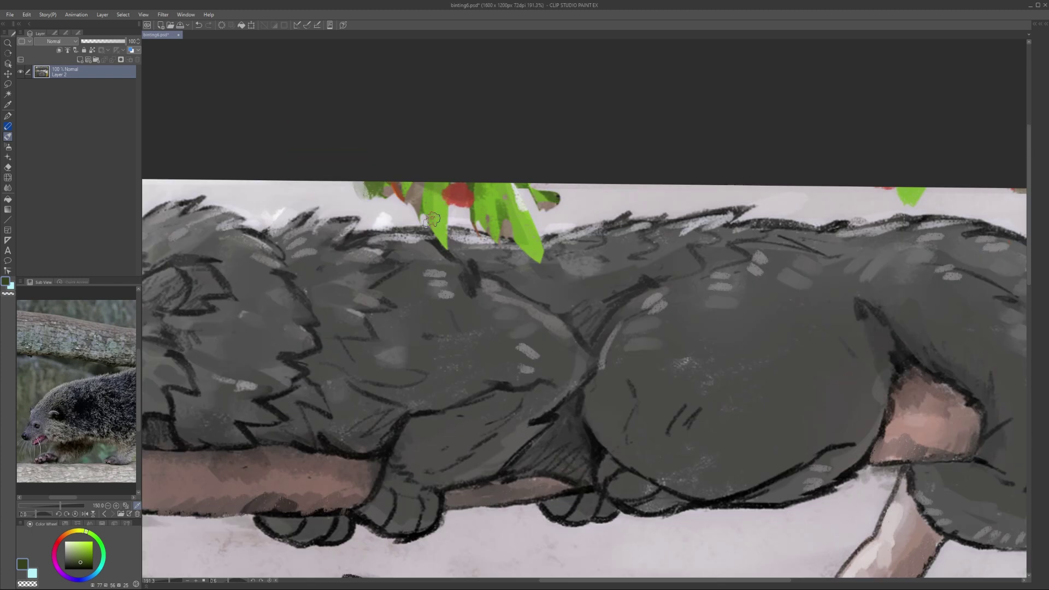
scroll(529, 220, "down", 3)
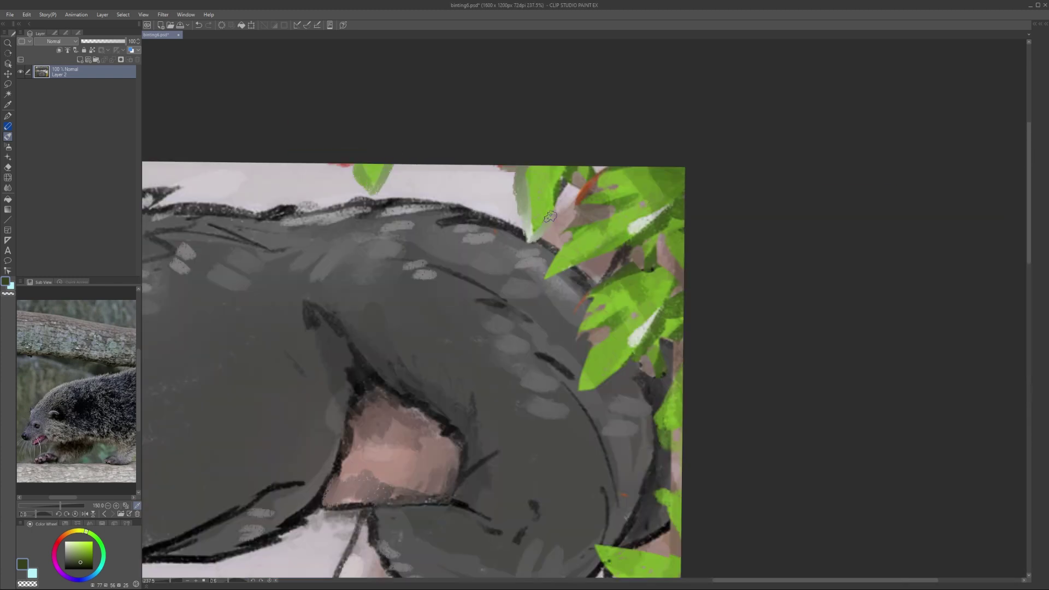
scroll(480, 235, "down", 3)
scroll(629, 208, "up", 5)
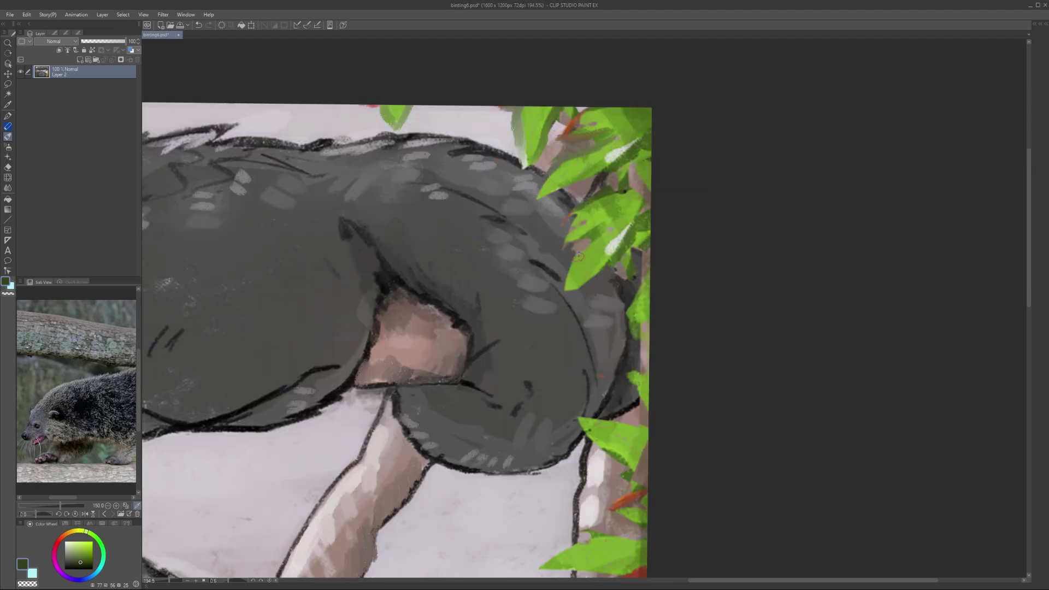
Step: Continue the dark green shading on the leaves down the side trunk and around the orange fruit in the lower corner
left_click_drag(595, 560, 541, 434)
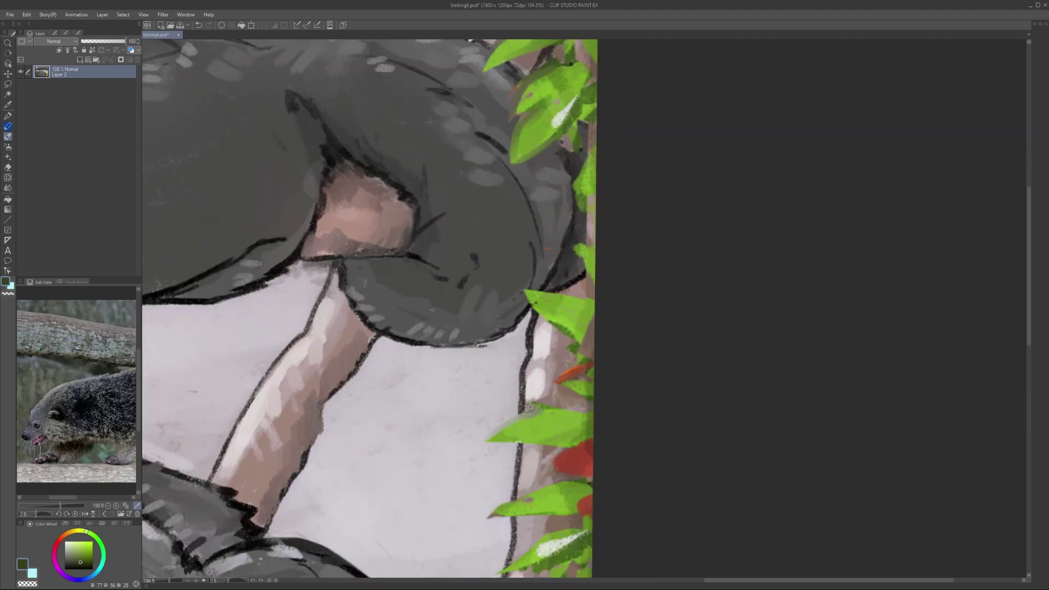
scroll(809, 306, "down", 5)
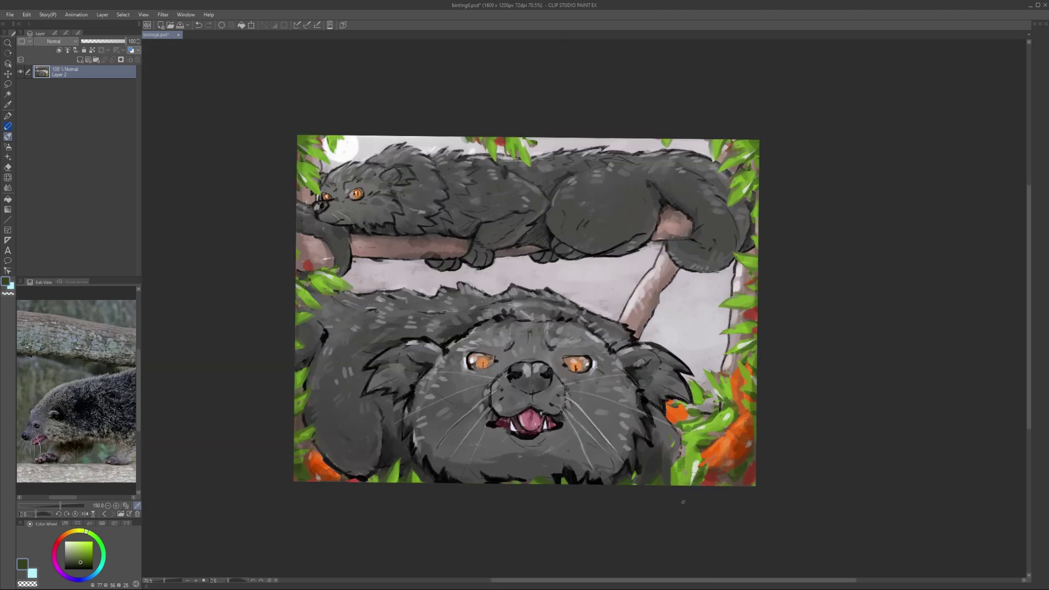
scroll(680, 462, "up", 5)
left_click_drag(744, 524, 610, 442)
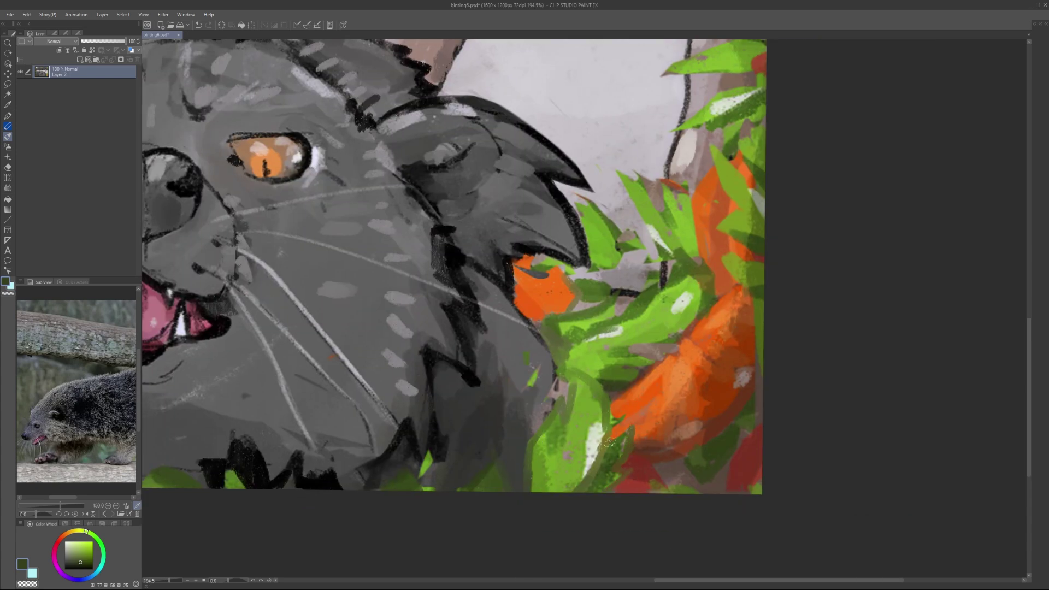
Step: Examine the shaded foliage and both binturongs, close up and across the whole composition
scroll(599, 330, "down", 5)
scroll(599, 330, "up", 5)
scroll(599, 330, "down", 5)
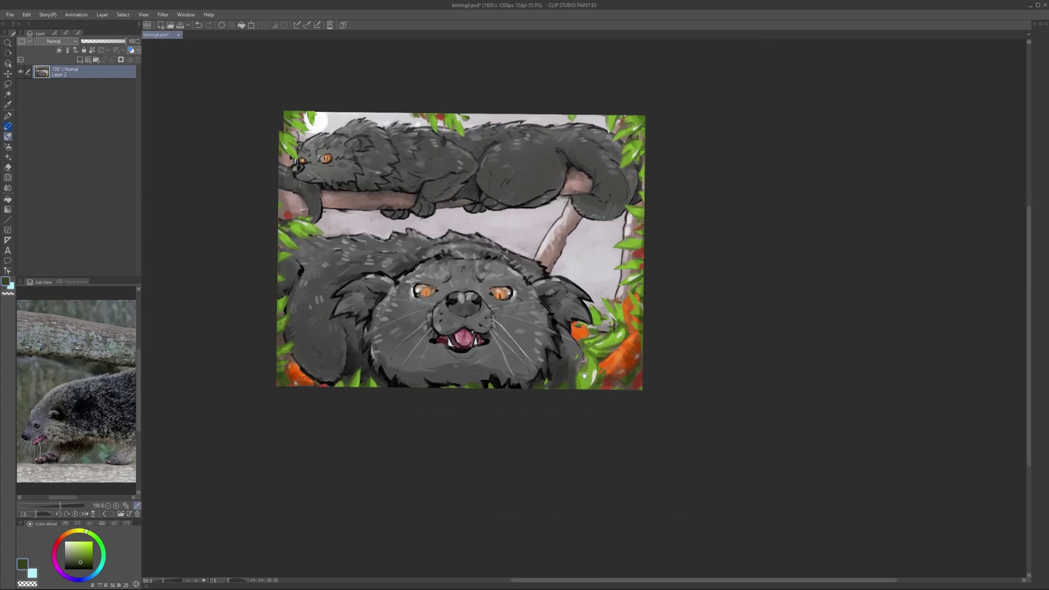
scroll(546, 284, "up", 3)
left_click_drag(547, 284, 541, 281)
left_click_drag(482, 267, 469, 203)
scroll(476, 243, "down", 4)
scroll(469, 202, "up", 4)
scroll(334, 337, "down", 1)
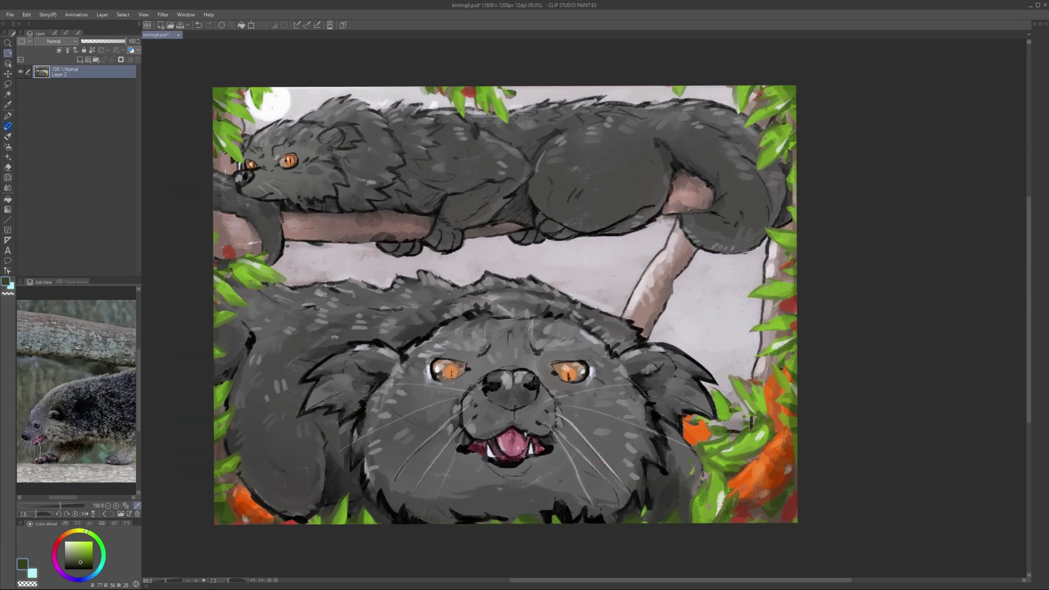
Step: Sample the pale background colour and, using a new layer, paint out the leaf cluster above the rear binturong's back
scroll(517, 156, "up", 3)
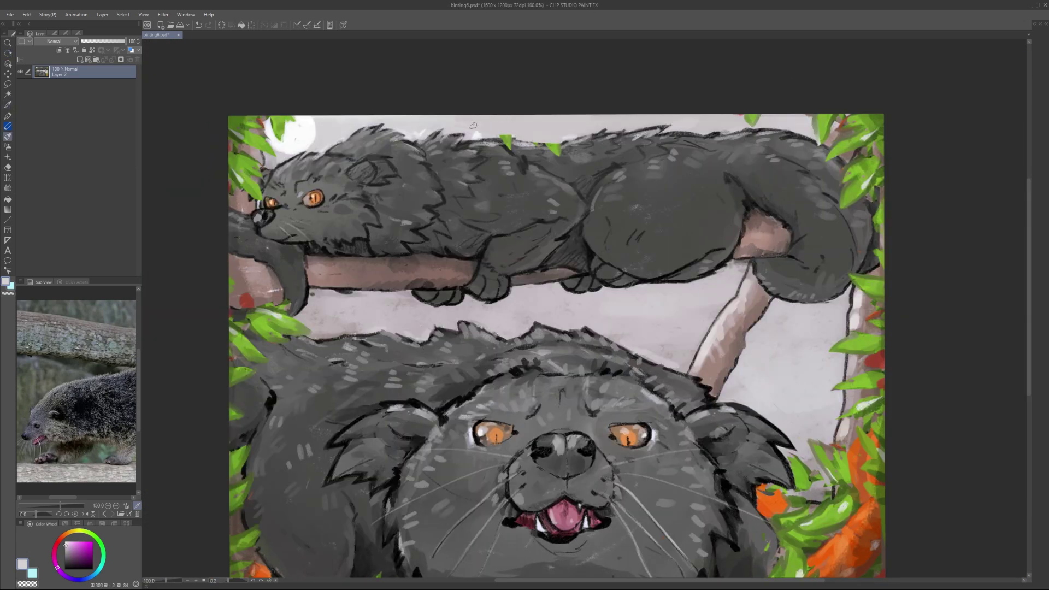
key("ctrl+shift+n")
left_click_drag(495, 125, 596, 143)
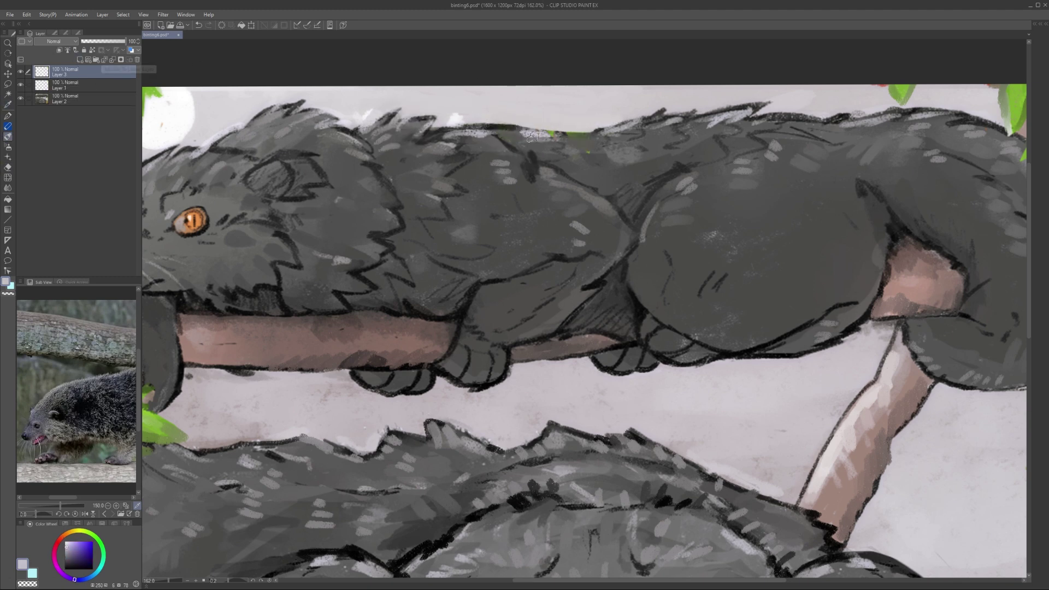
Step: Rotate the canvas and repaint the rear binturong's back fur and dark outline where the leaf cluster was
scroll(526, 125, "down", 5)
left_click_drag(601, 163, 520, 367)
scroll(520, 367, "up", 4)
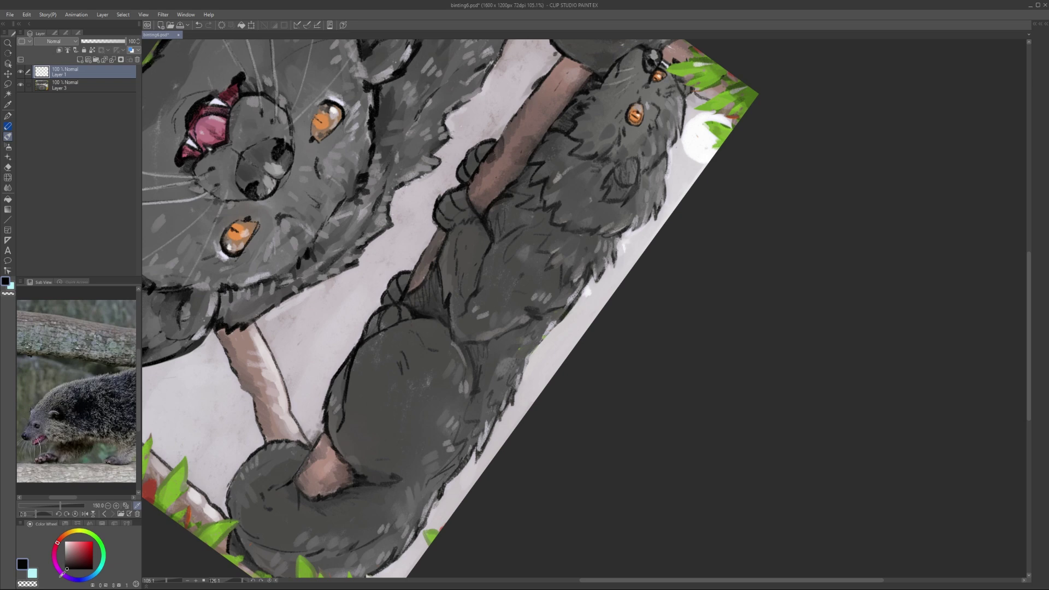
left_click_drag(554, 327, 560, 302)
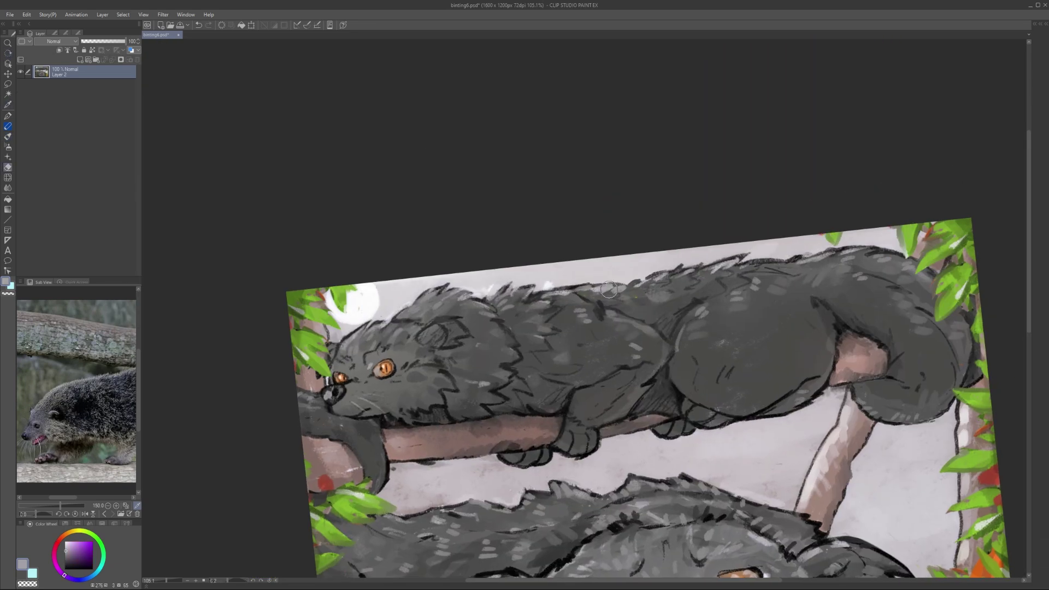
scroll(563, 290, "down", 5)
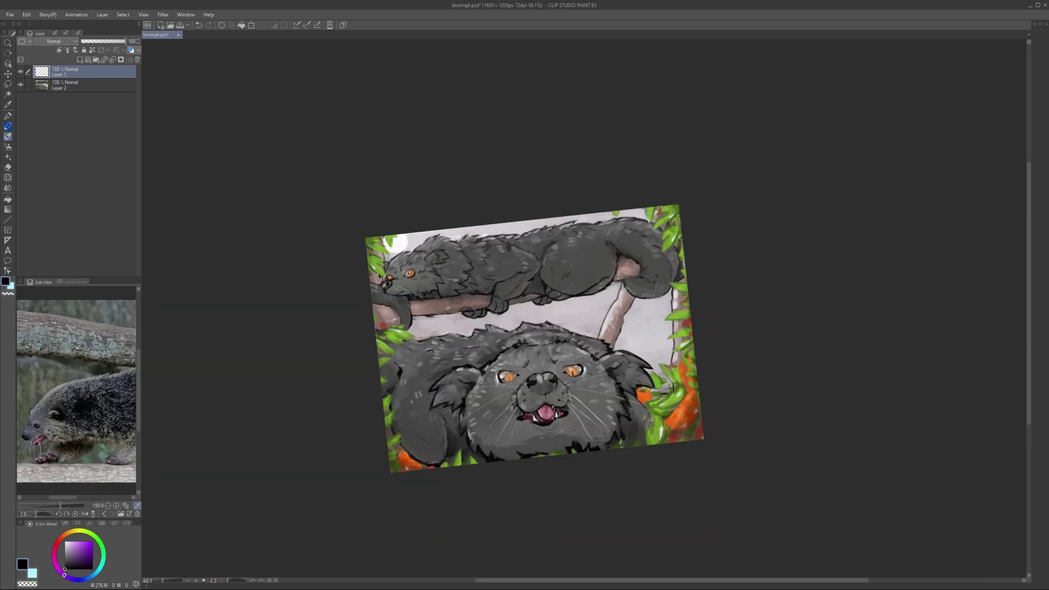
Step: Open the history and compare the painting with an earlier state that includes the top leaf cluster, returning to the current version
left_click(1036, 29)
left_click(1016, 103)
key("ctrl+0")
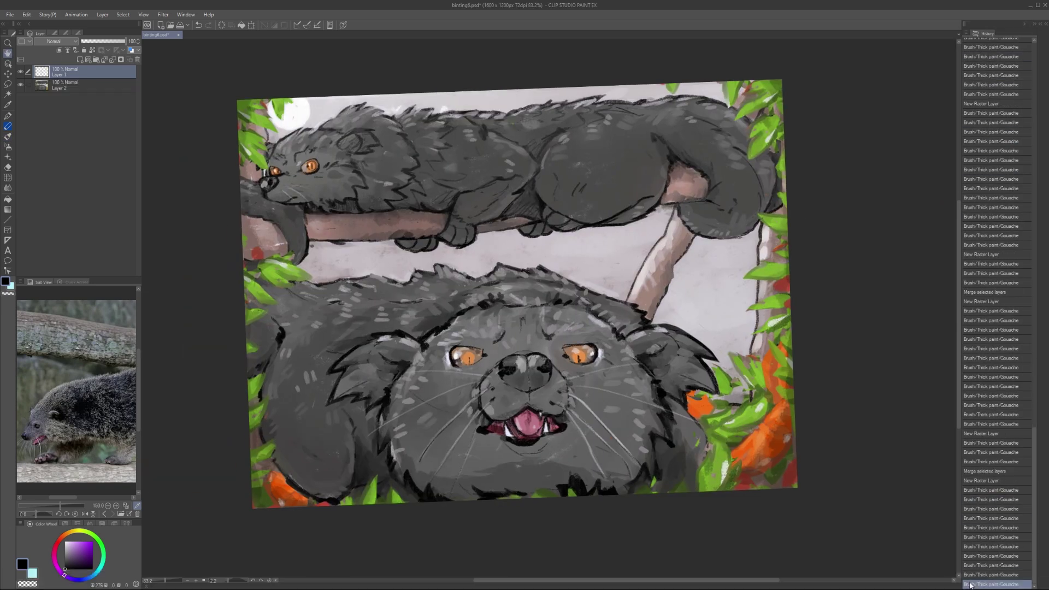
scroll(1009, 196, "down", 10)
left_click(991, 584)
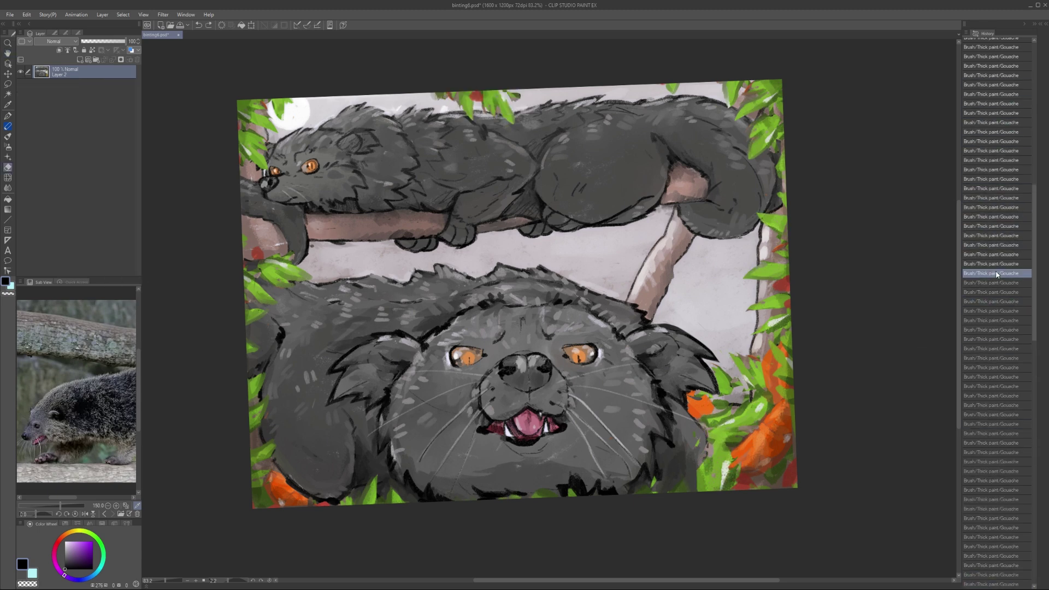
key("ctrl+v")
left_click_drag(721, 448, 715, 431)
key("ctrl+z")
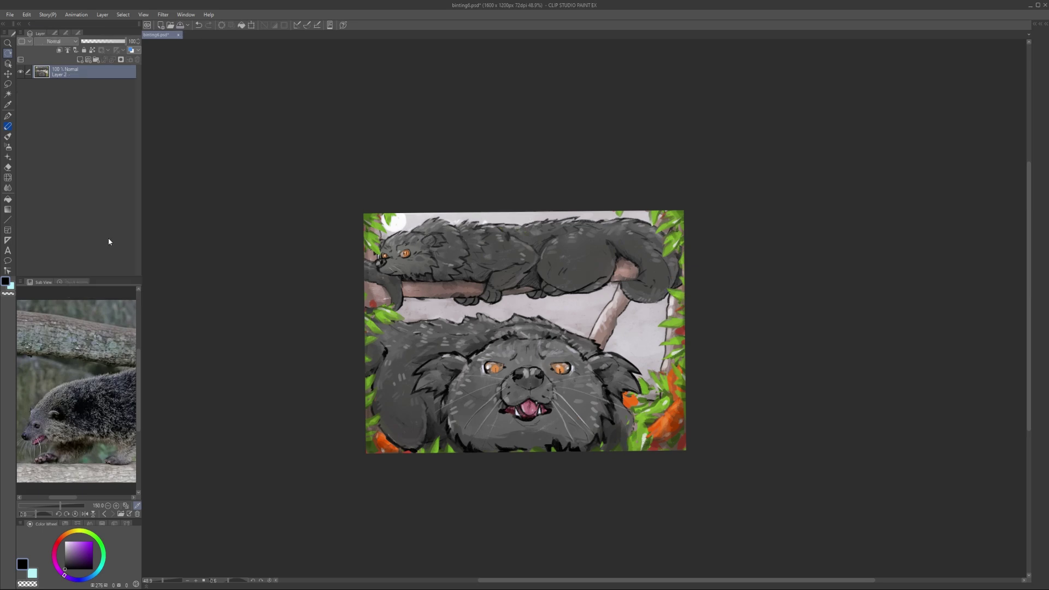
Step: Save the painting as a new version named binting7.psd and view the whole canvas
key("ctrl+shift+s")
left_click(317, 207)
key("ctrl+alt+0")
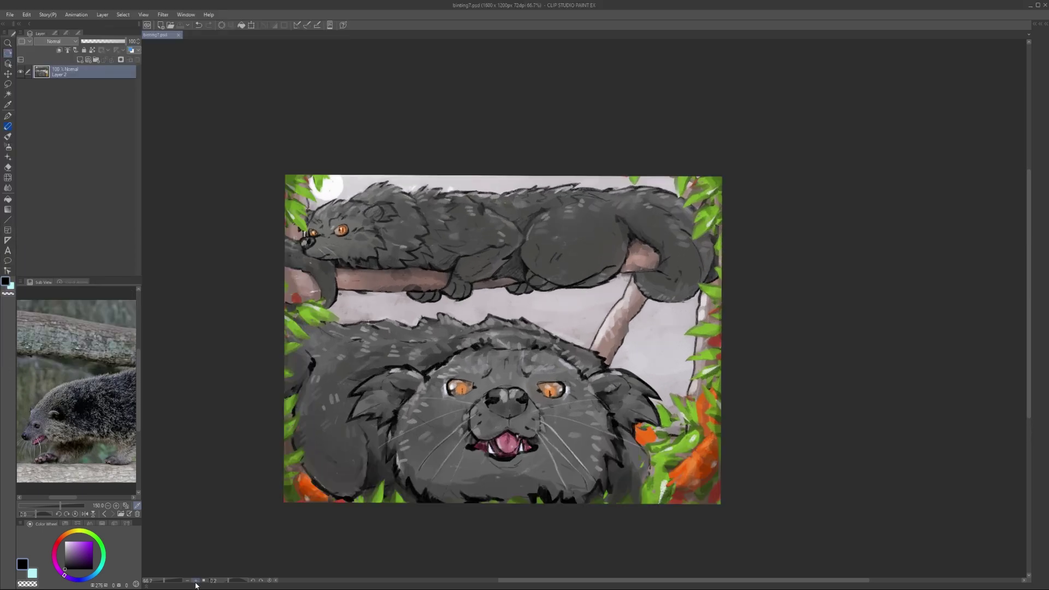